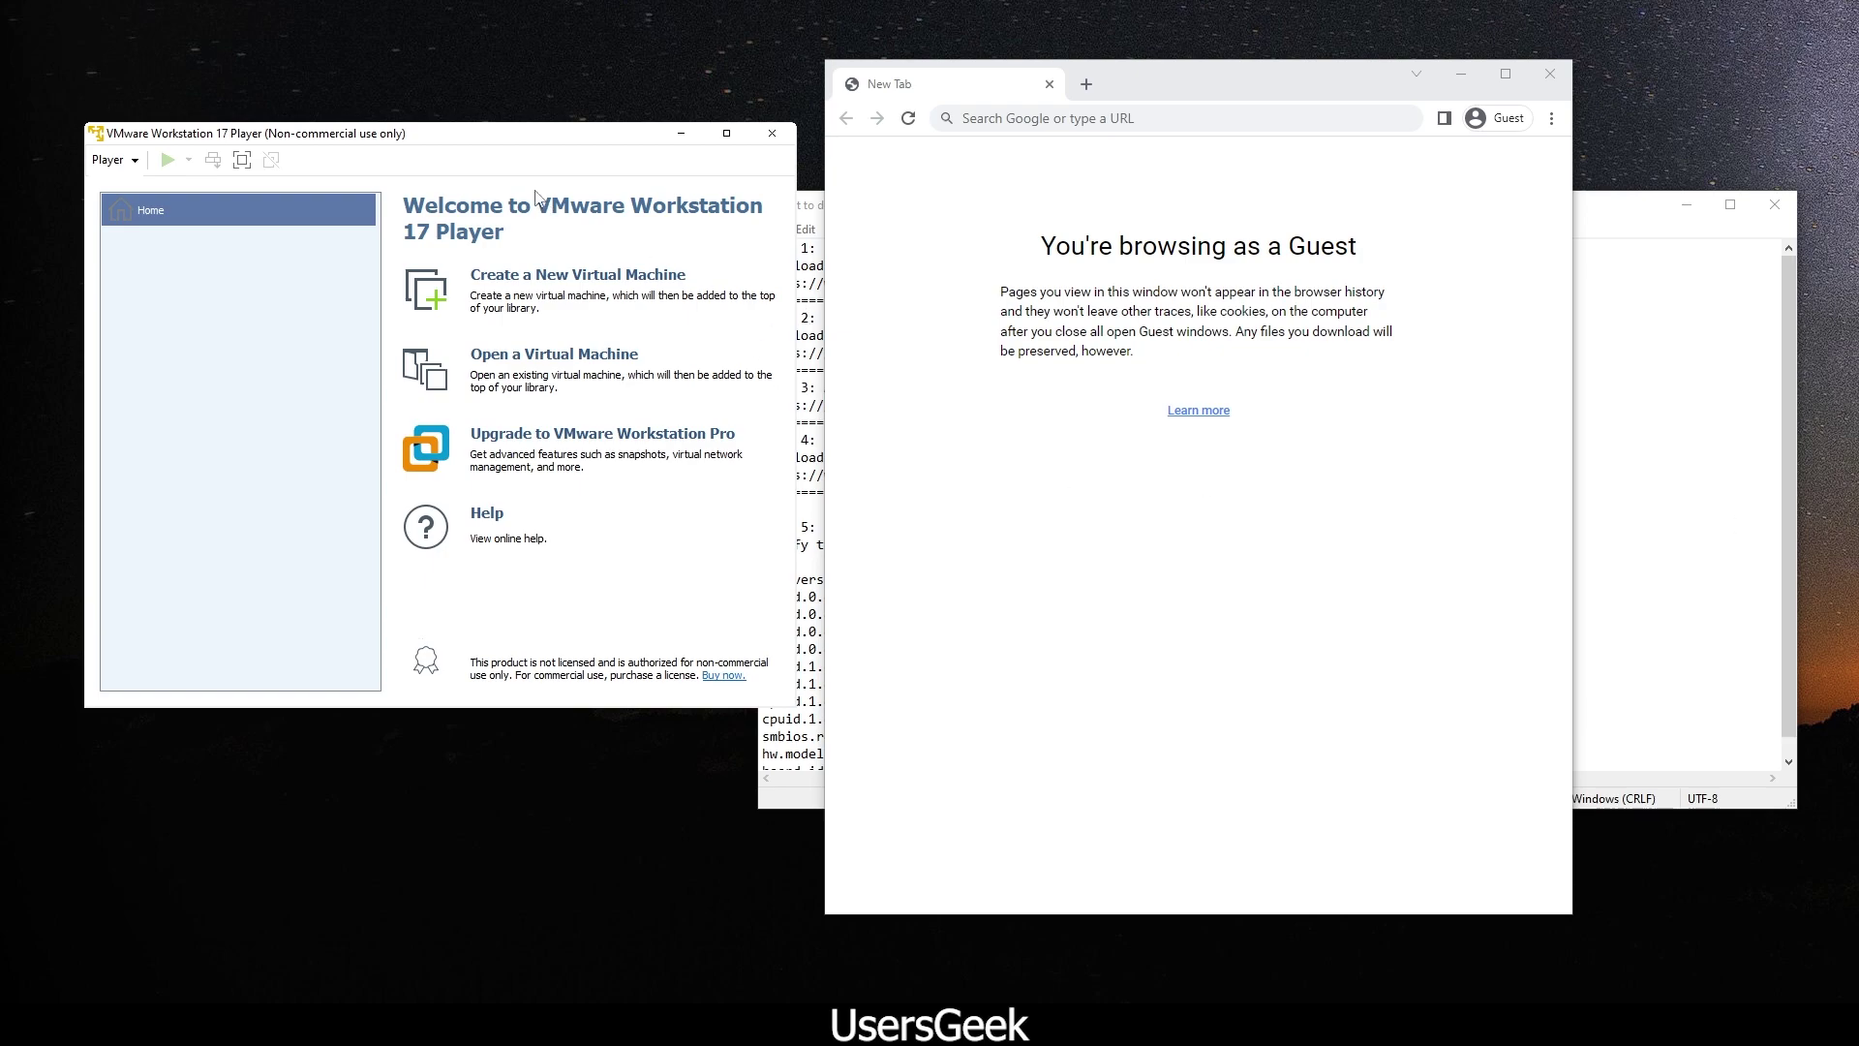
# Step: Copy the Step 1 VMware Workstation Player download link from the Notepad notes
pyautogui.moveTo(540, 136); pyautogui.dragTo(553, 136)
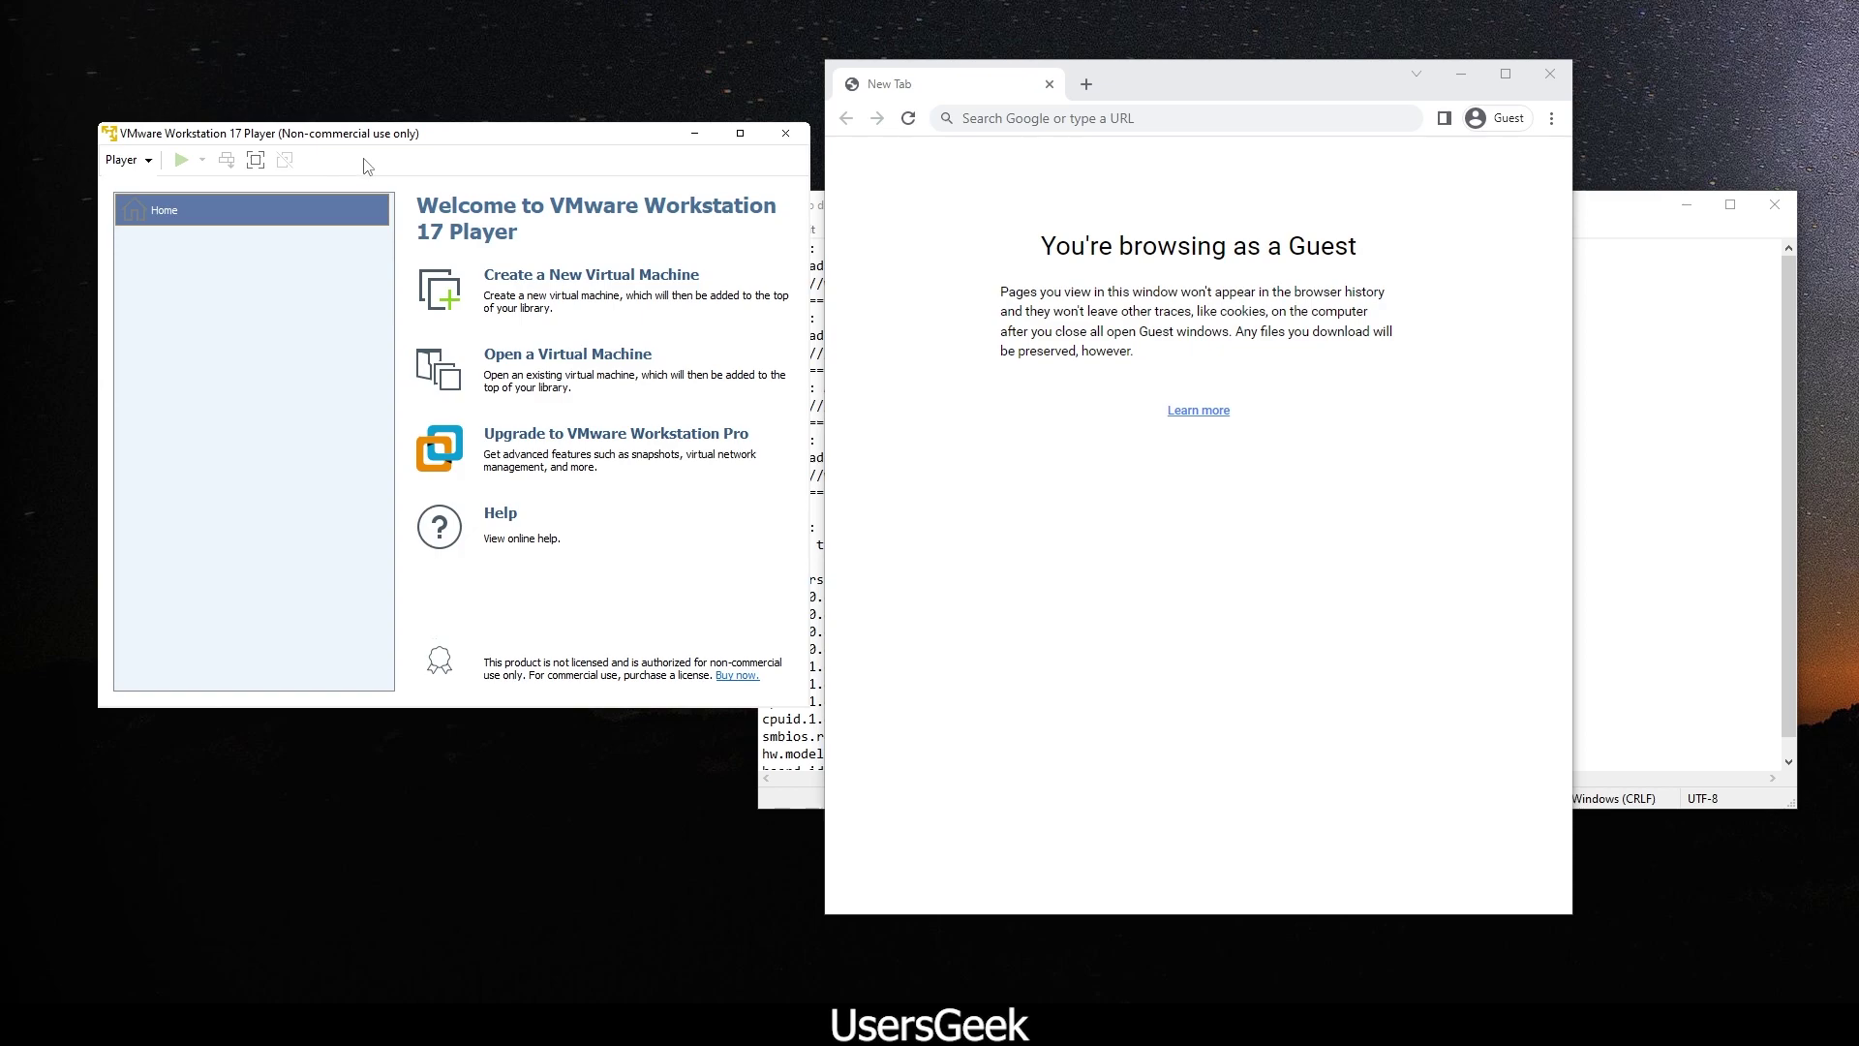
pyautogui.click(1614, 215)
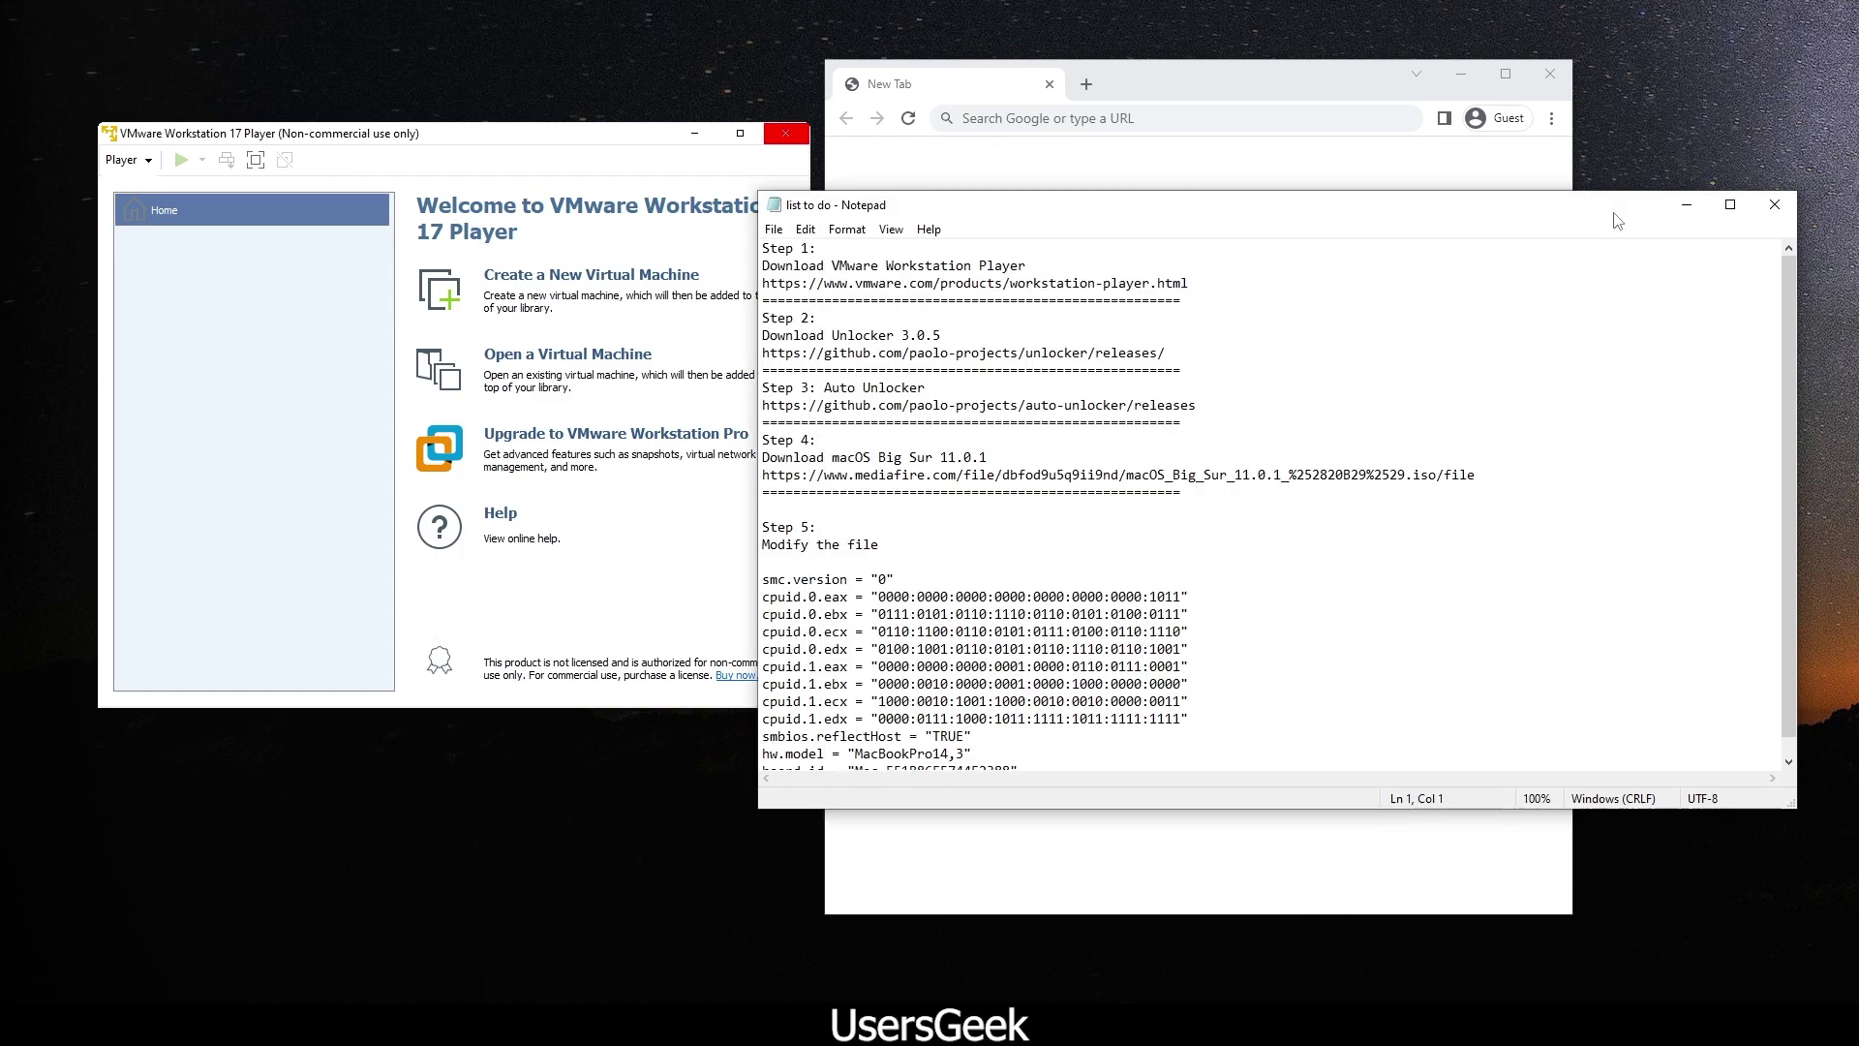
pyautogui.scroll(-1, 1017, 504)
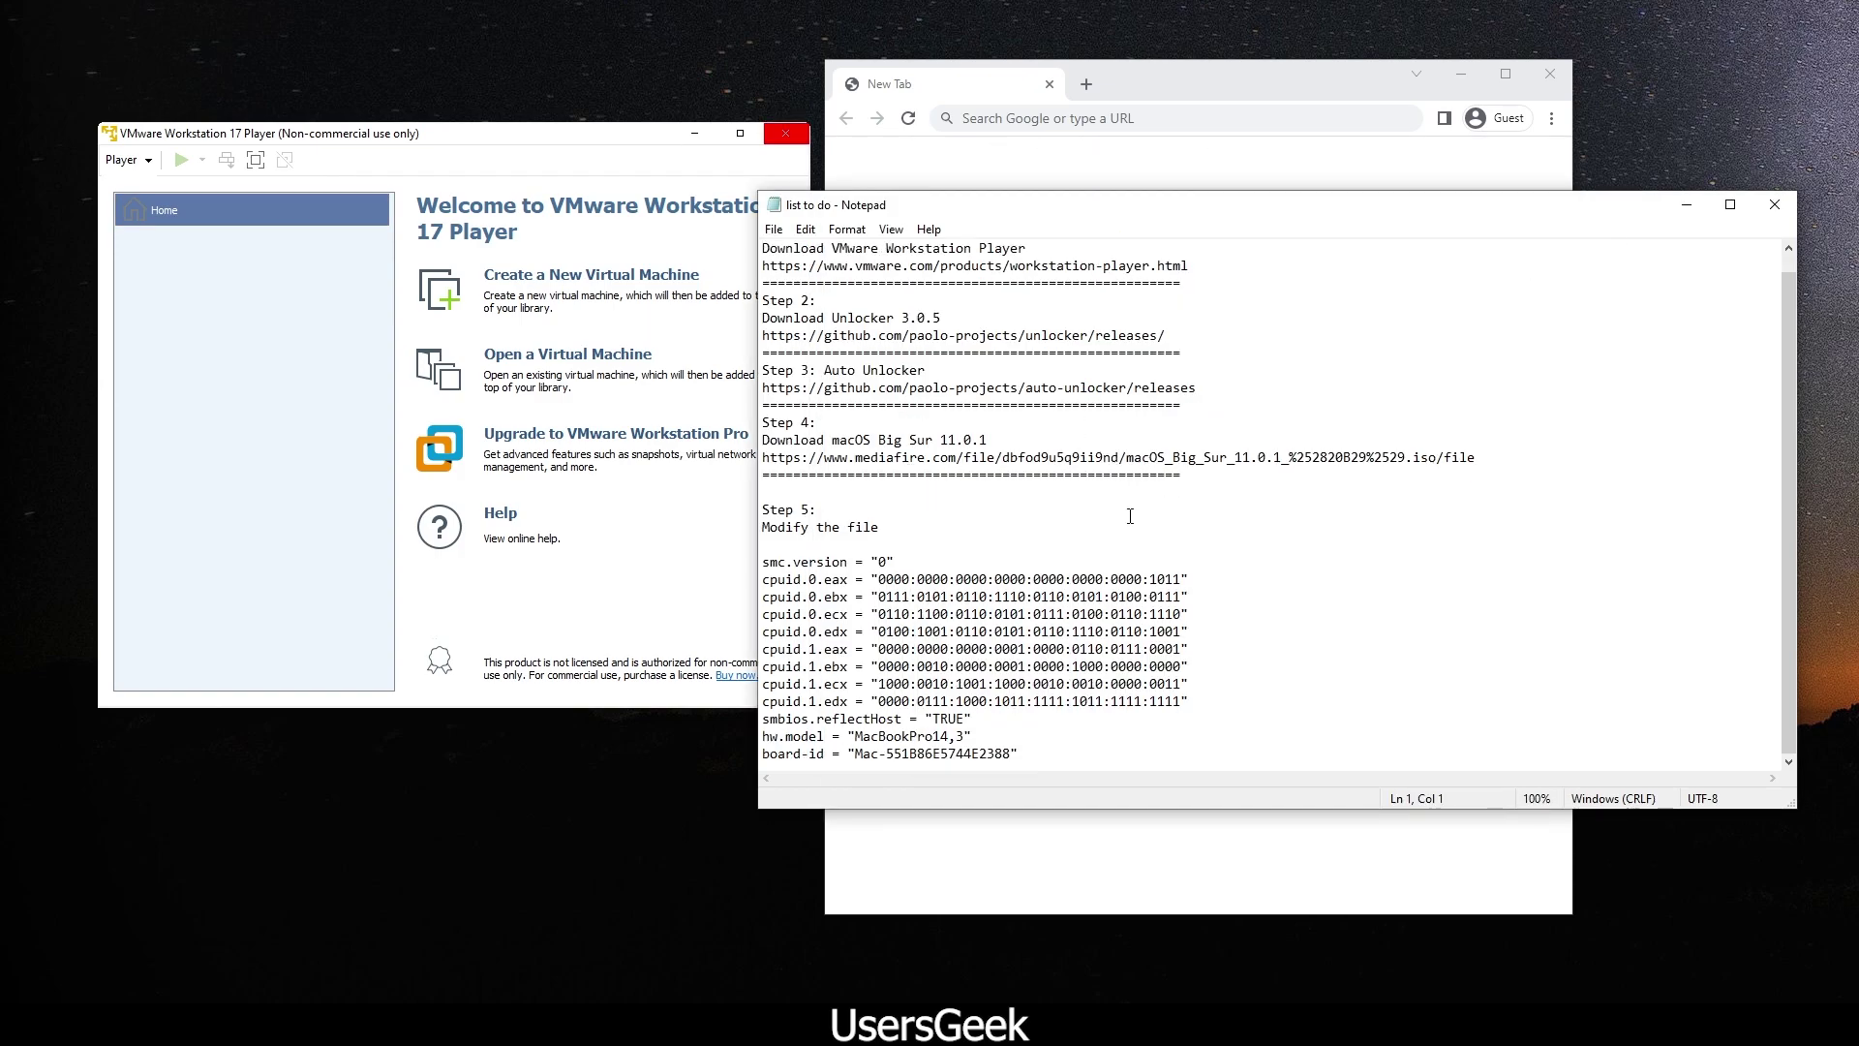
pyautogui.scroll(1, 1066, 499)
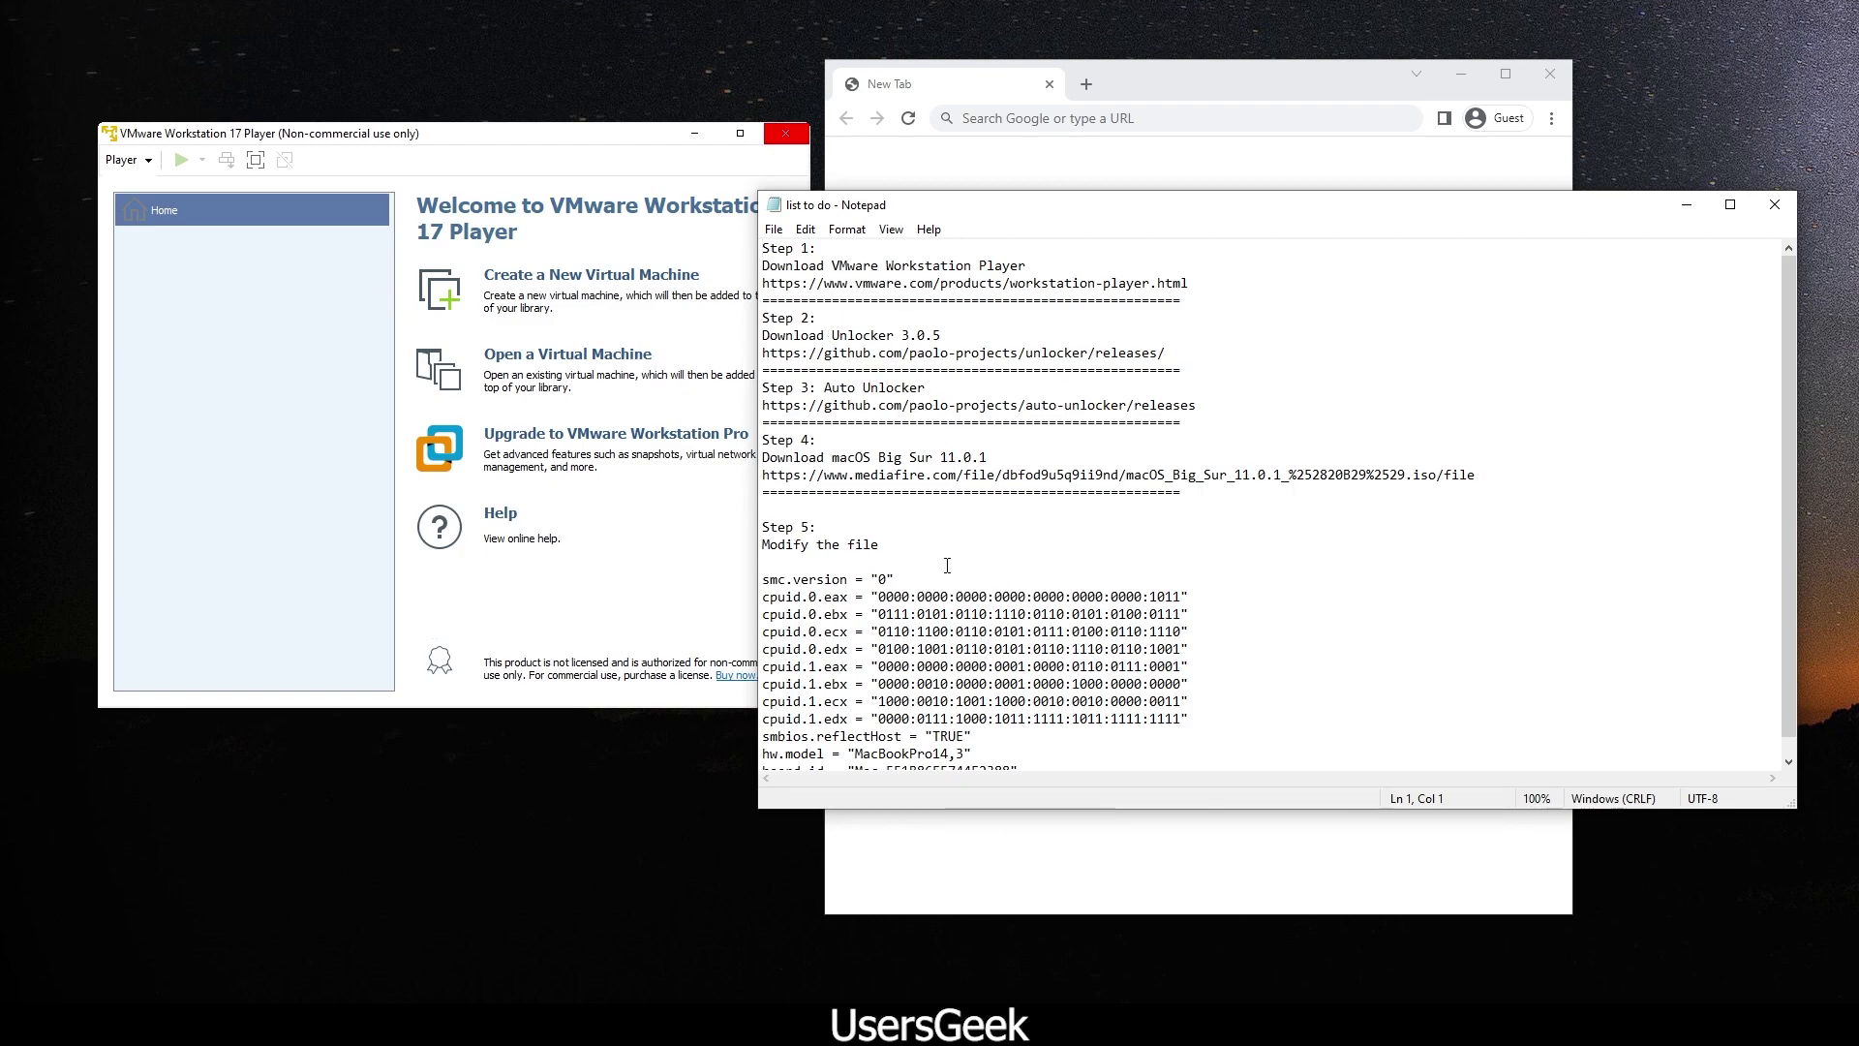
pyautogui.scroll(-1, 969, 445)
pyautogui.scroll(1, 988, 485)
pyautogui.scroll(-1, 969, 533)
pyautogui.scroll(1, 823, 542)
pyautogui.moveTo(1193, 285); pyautogui.dragTo(750, 291)
pyautogui.rightClick(839, 284)
pyautogui.click(922, 346)
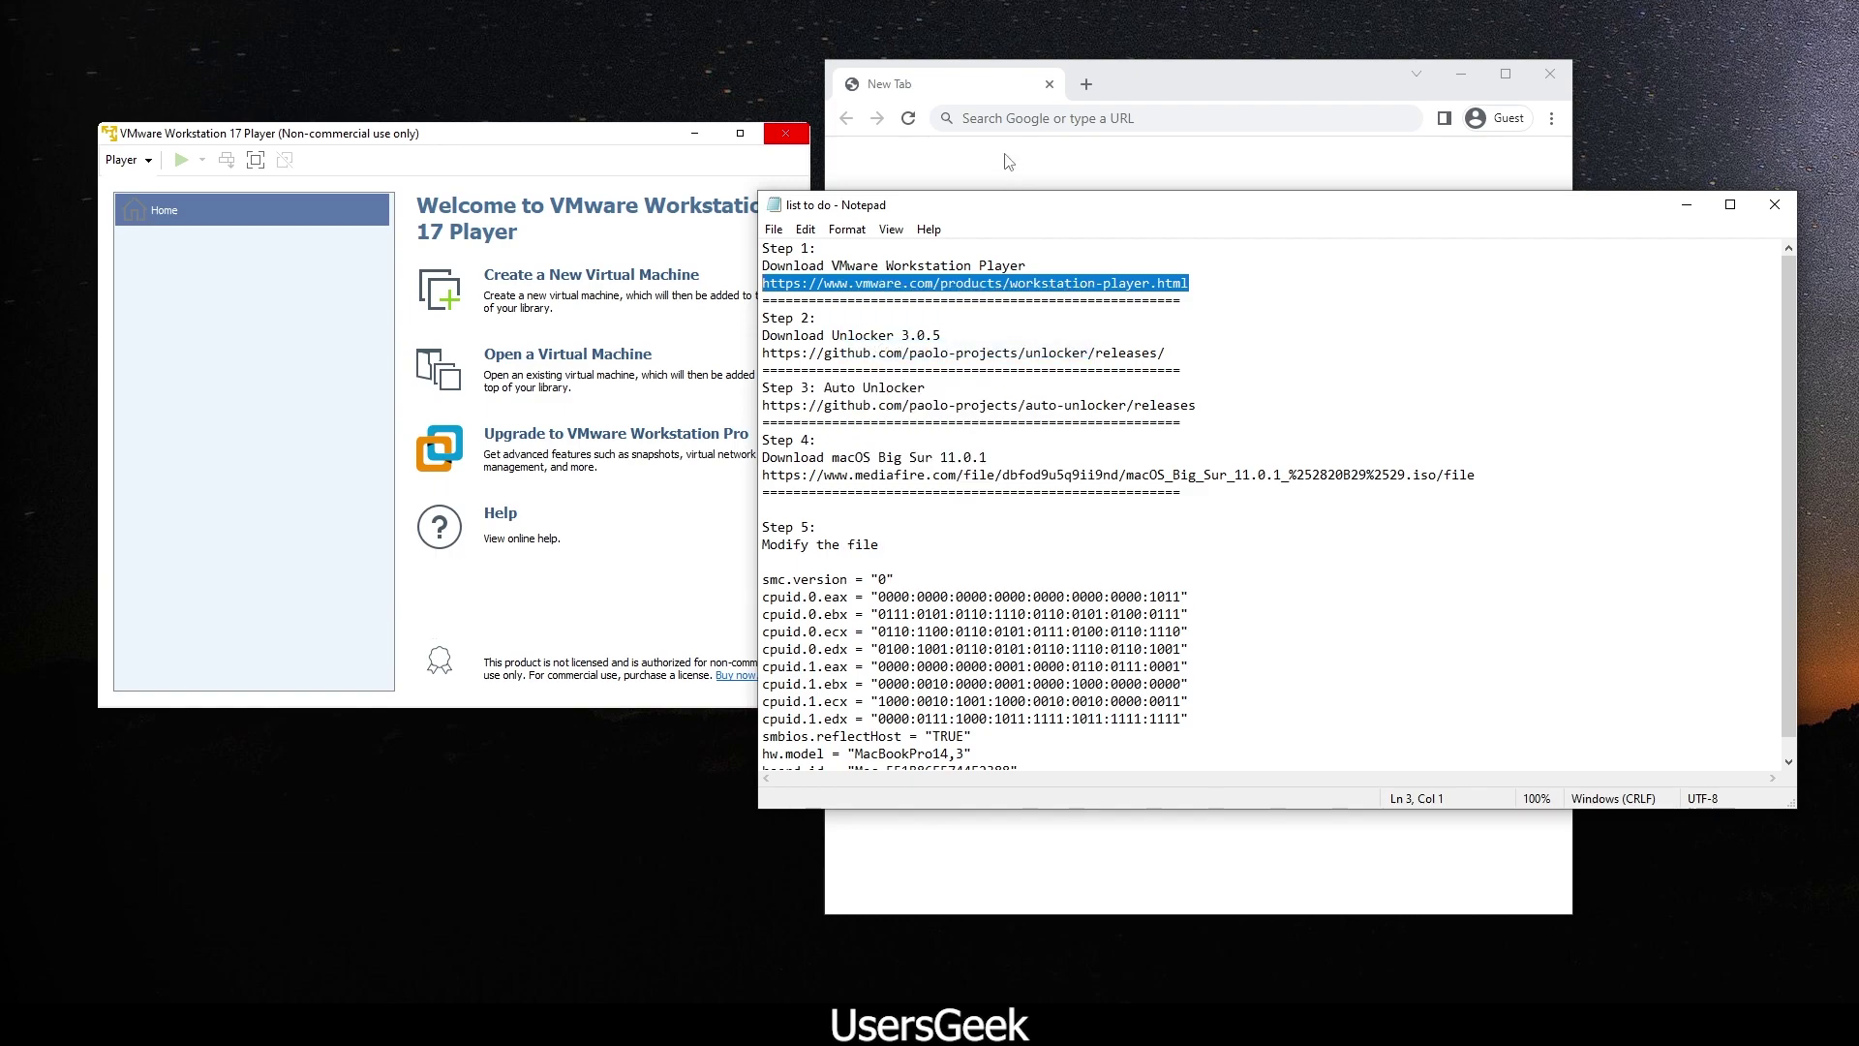
# Step: Load the VMware Workstation Player page in Chrome, accept its cookies and maximize the browser
pyautogui.click(1009, 118)
pyautogui.rightClick(1008, 118)
pyautogui.click(1050, 246)
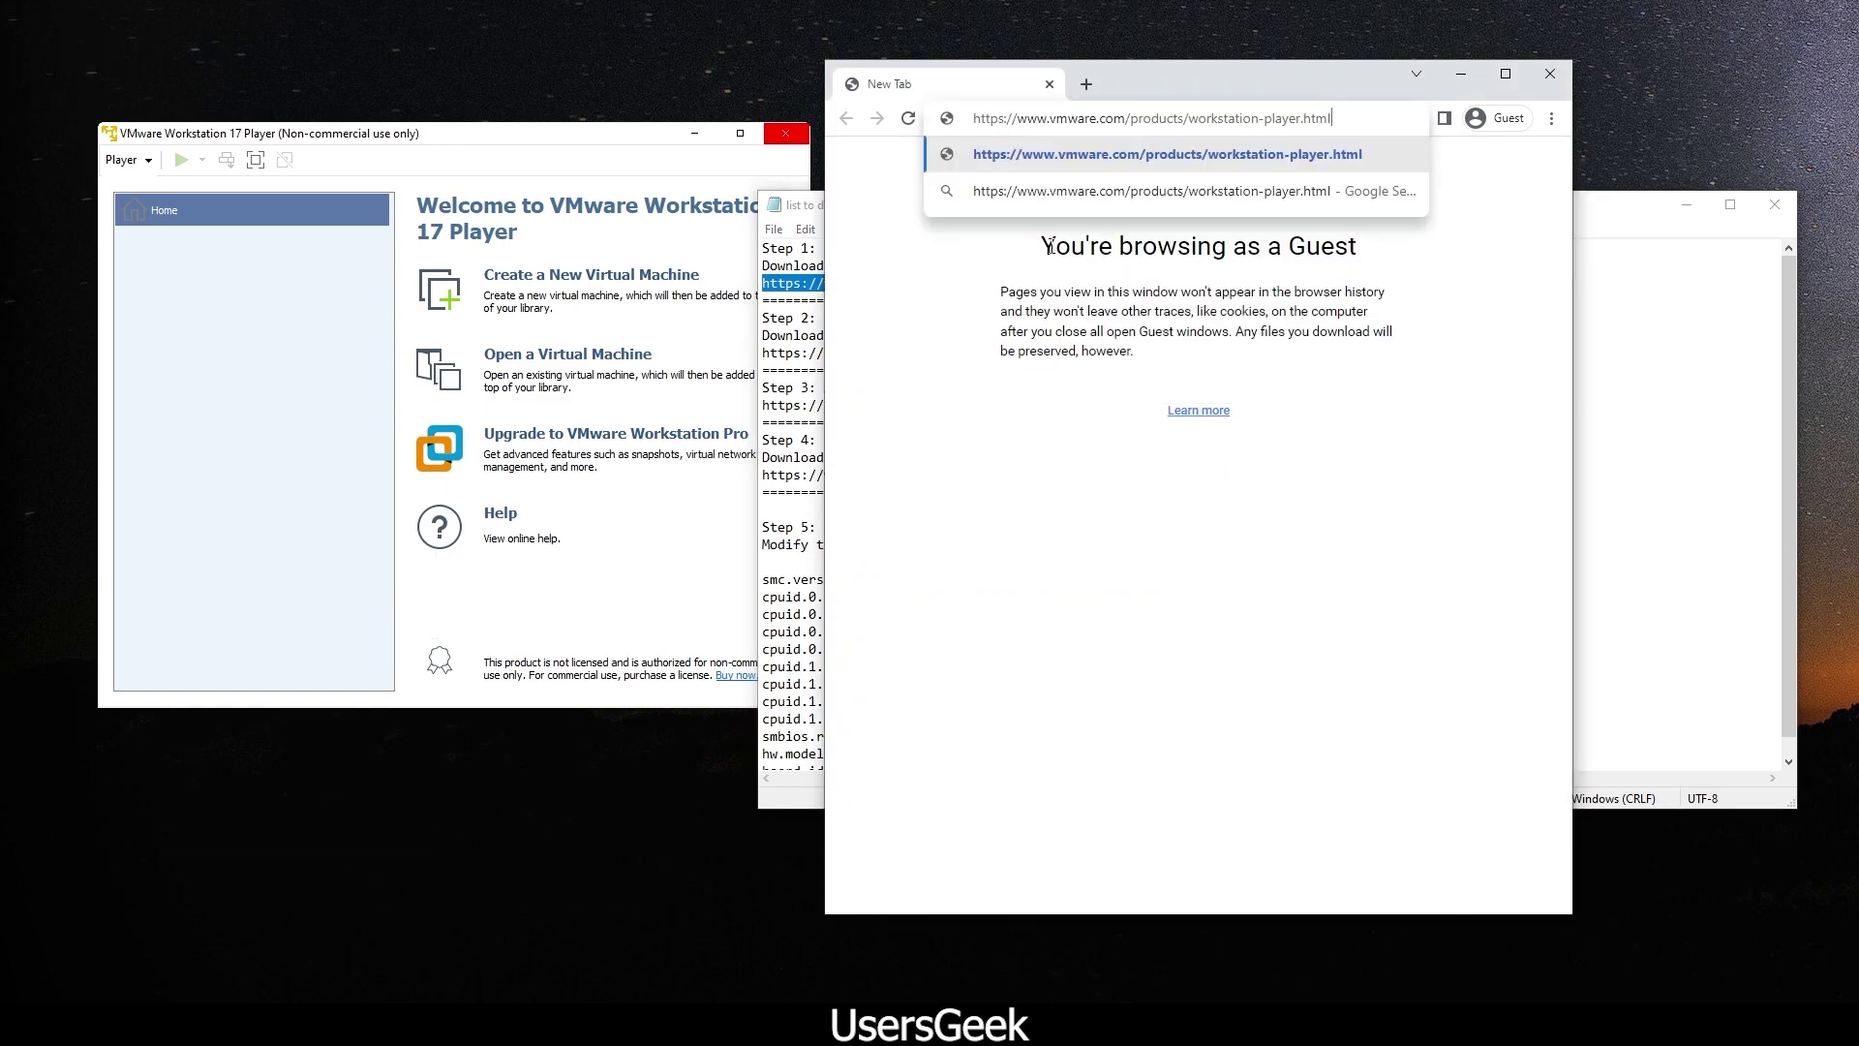
pyautogui.press('Return')
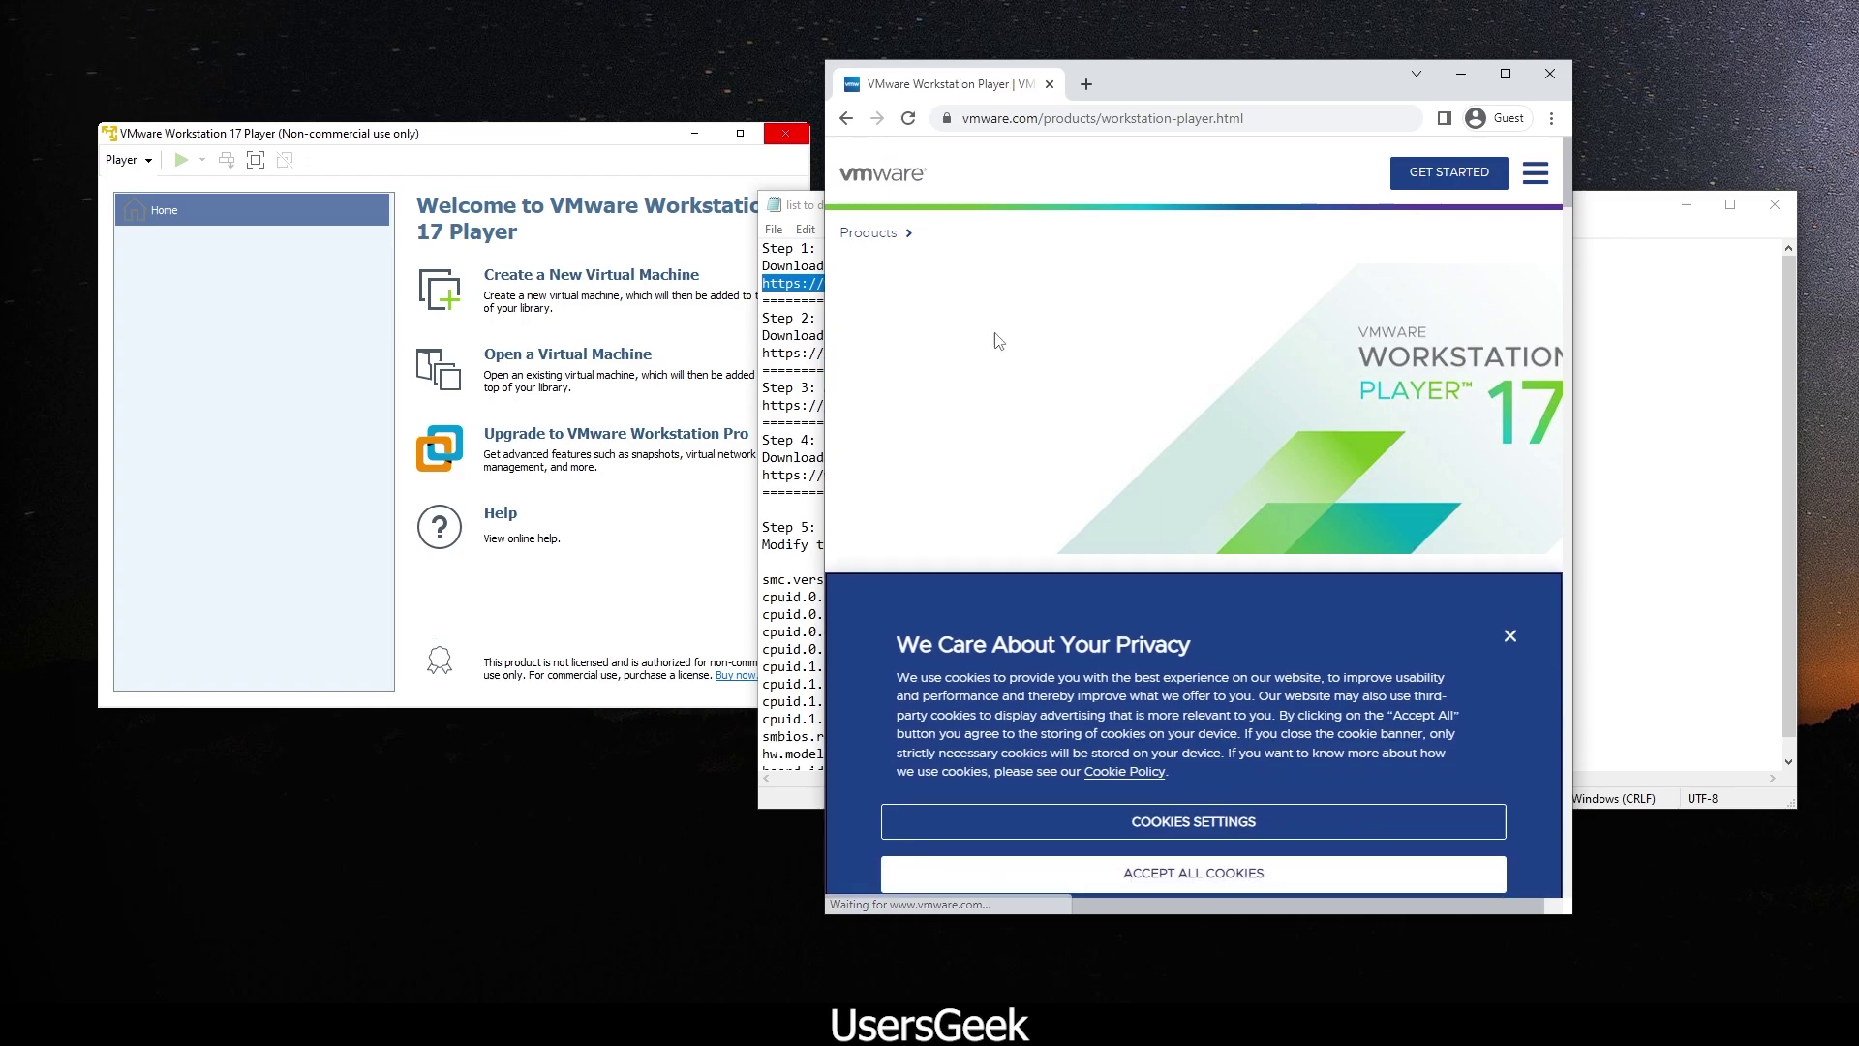
pyautogui.click(1249, 829)
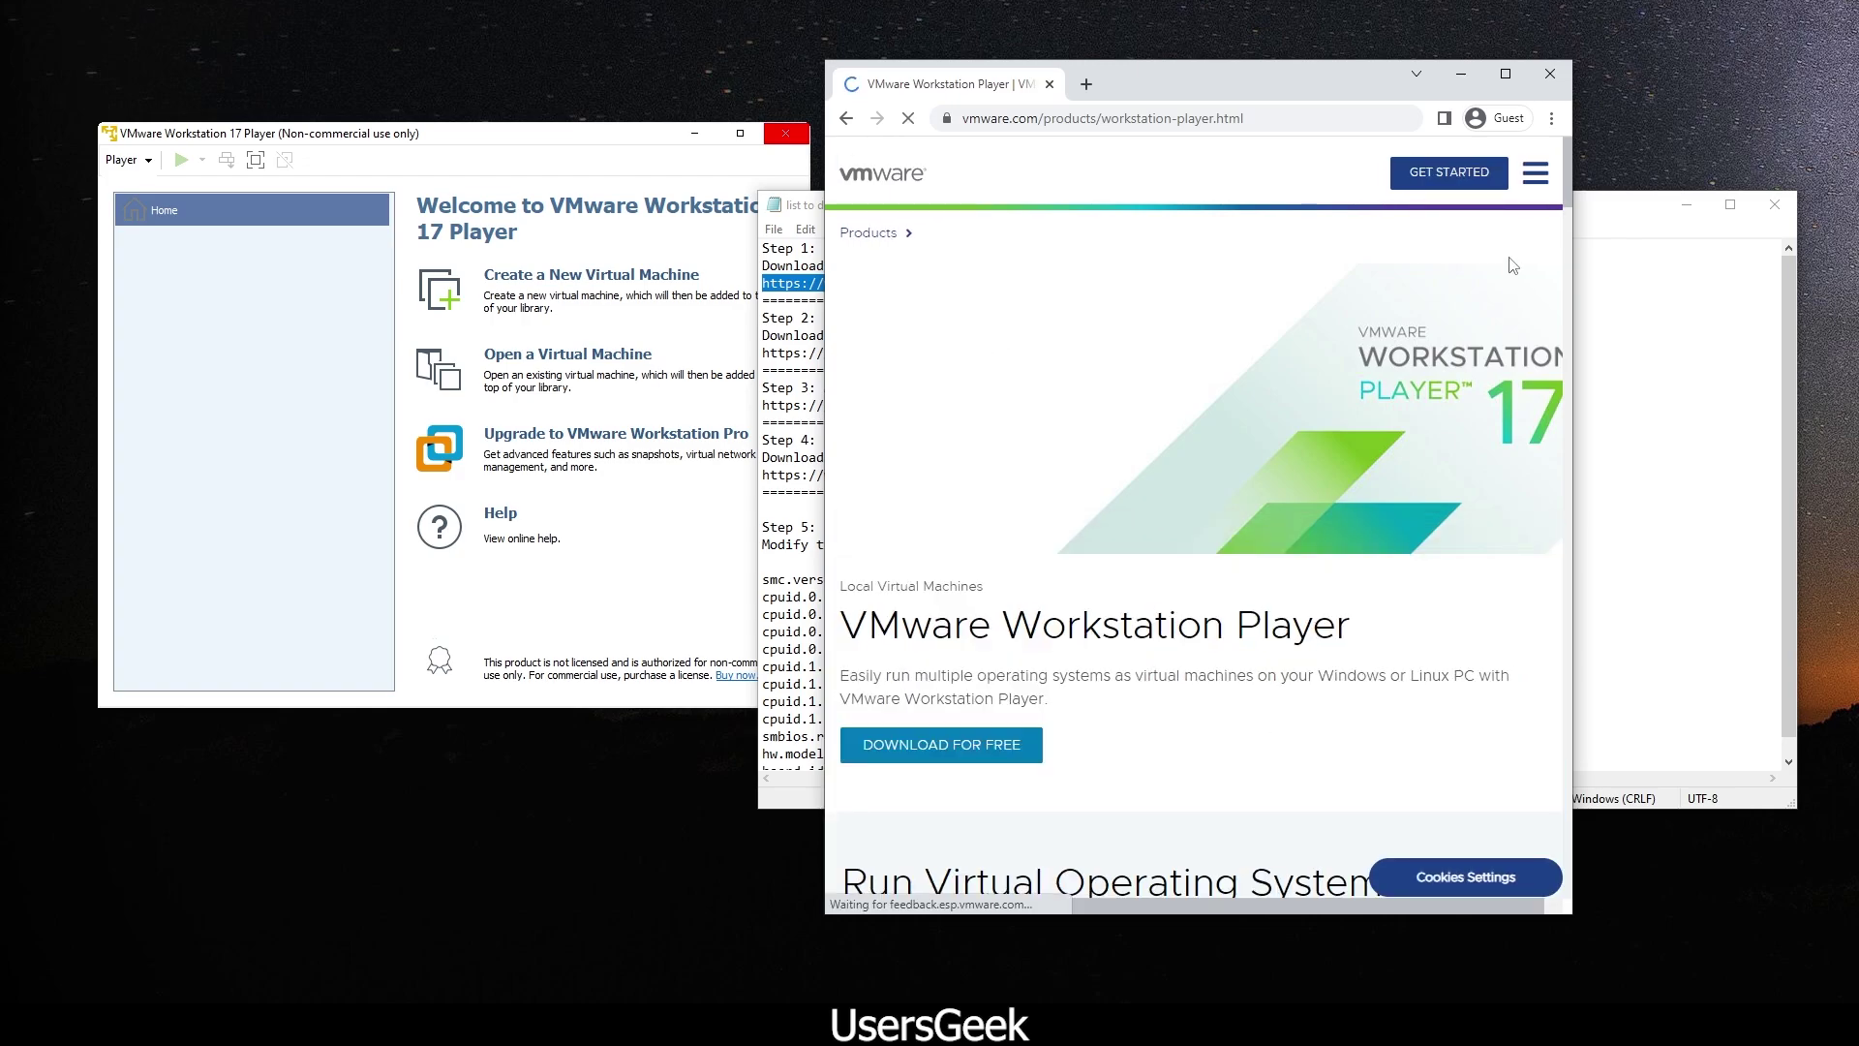
pyautogui.click(1506, 74)
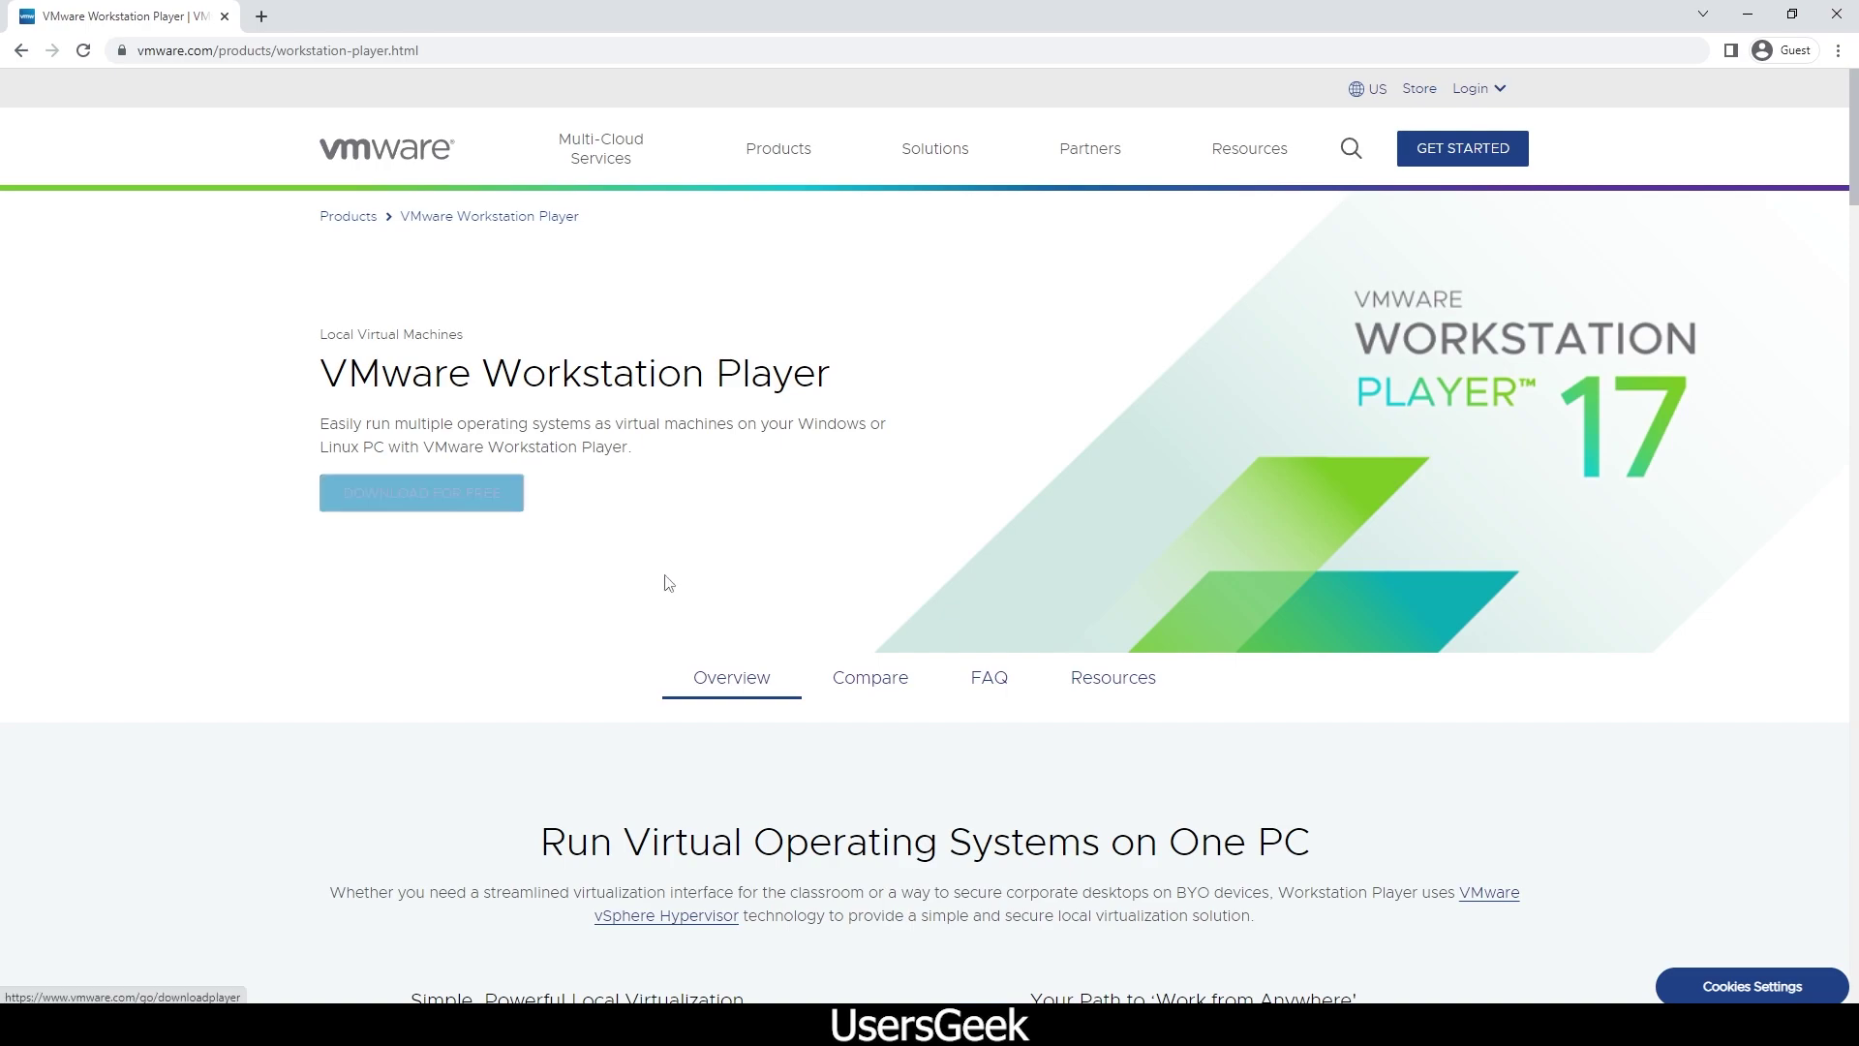
# Step: Copy the Step 2 Unlocker releases link from the Notepad notes
pyautogui.hotkey('alt', 'Tab')
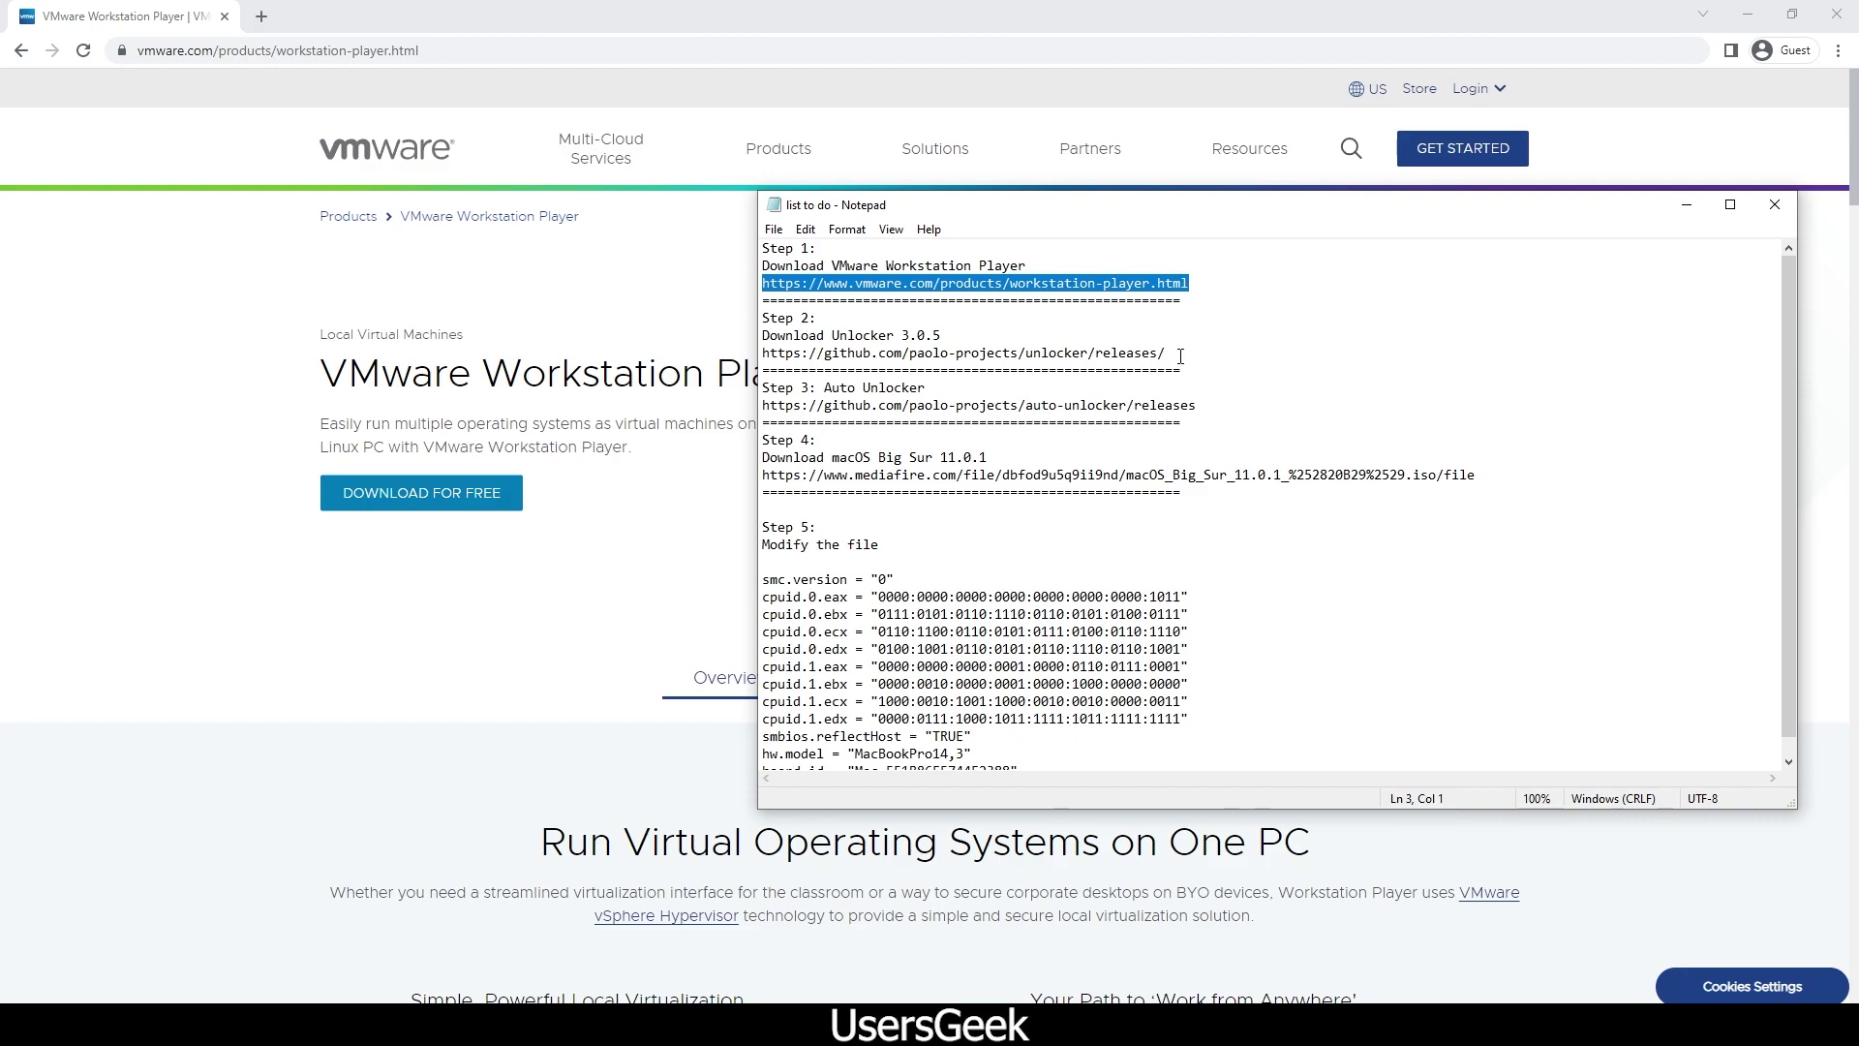
pyautogui.moveTo(1174, 355); pyautogui.dragTo(761, 358)
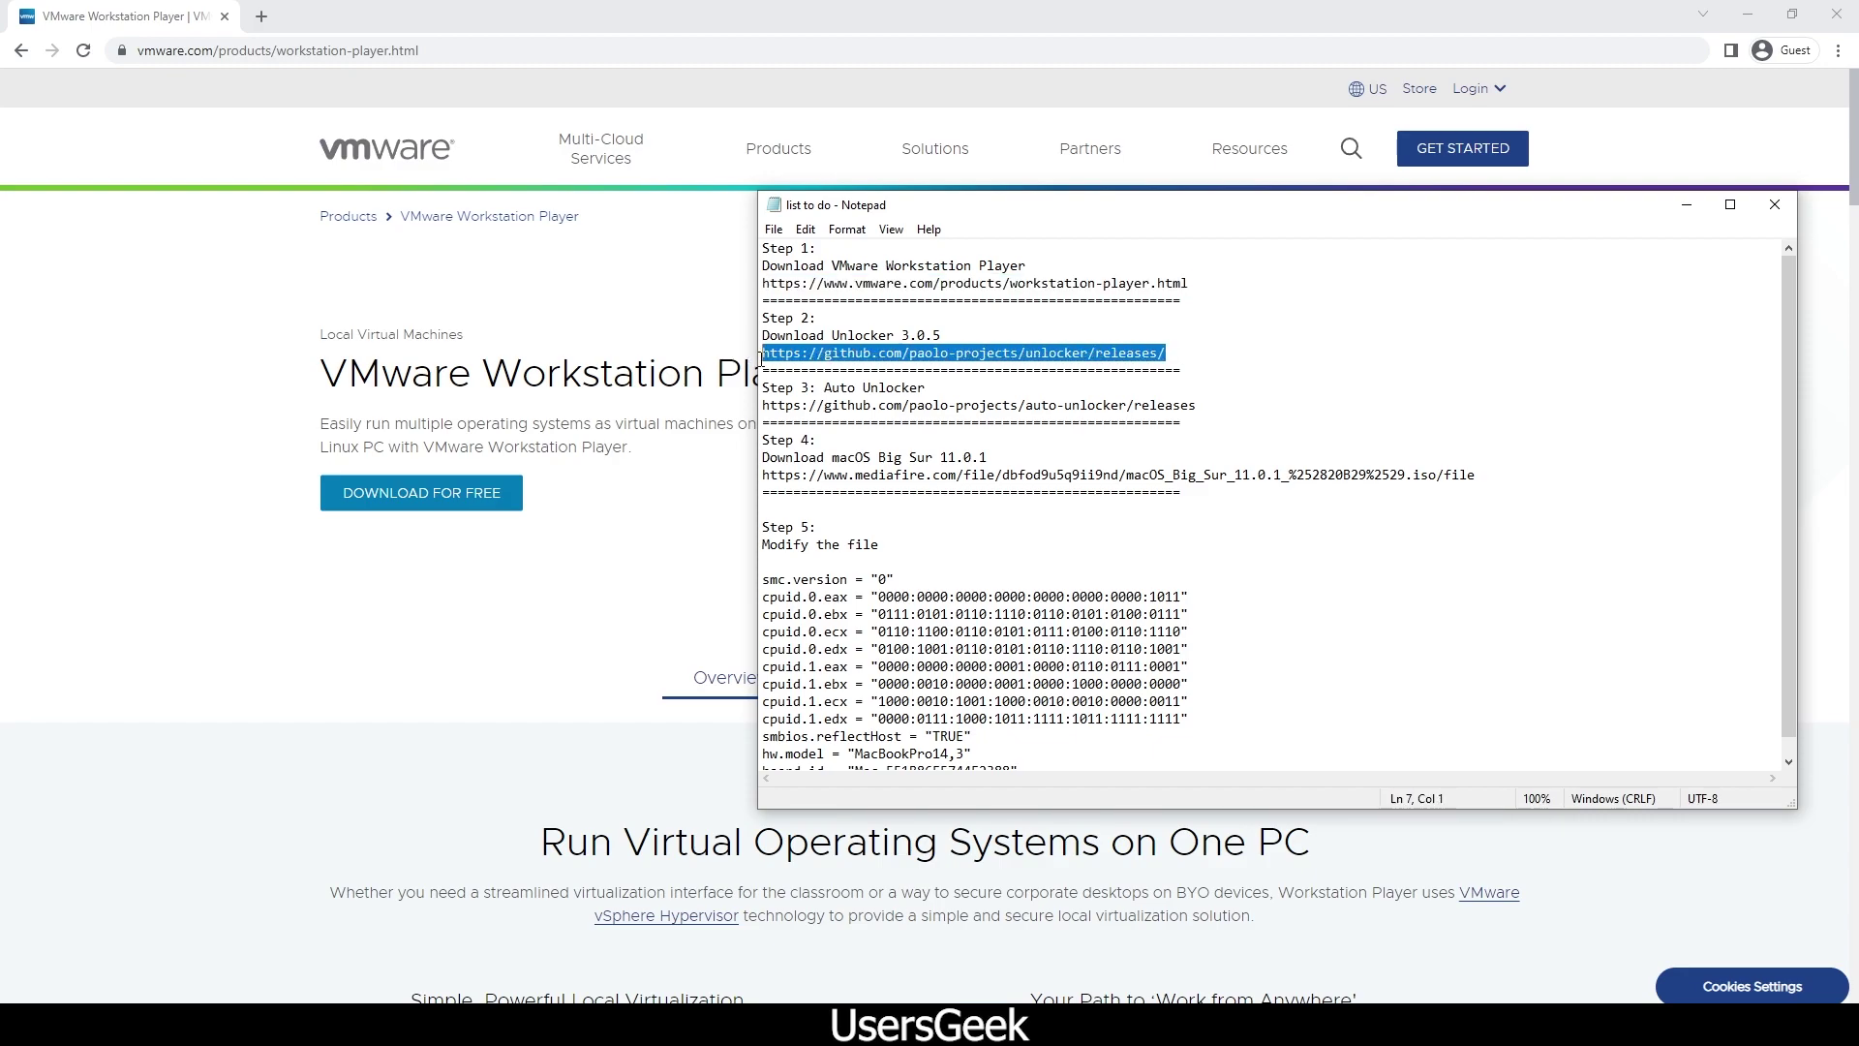
pyautogui.rightClick(882, 363)
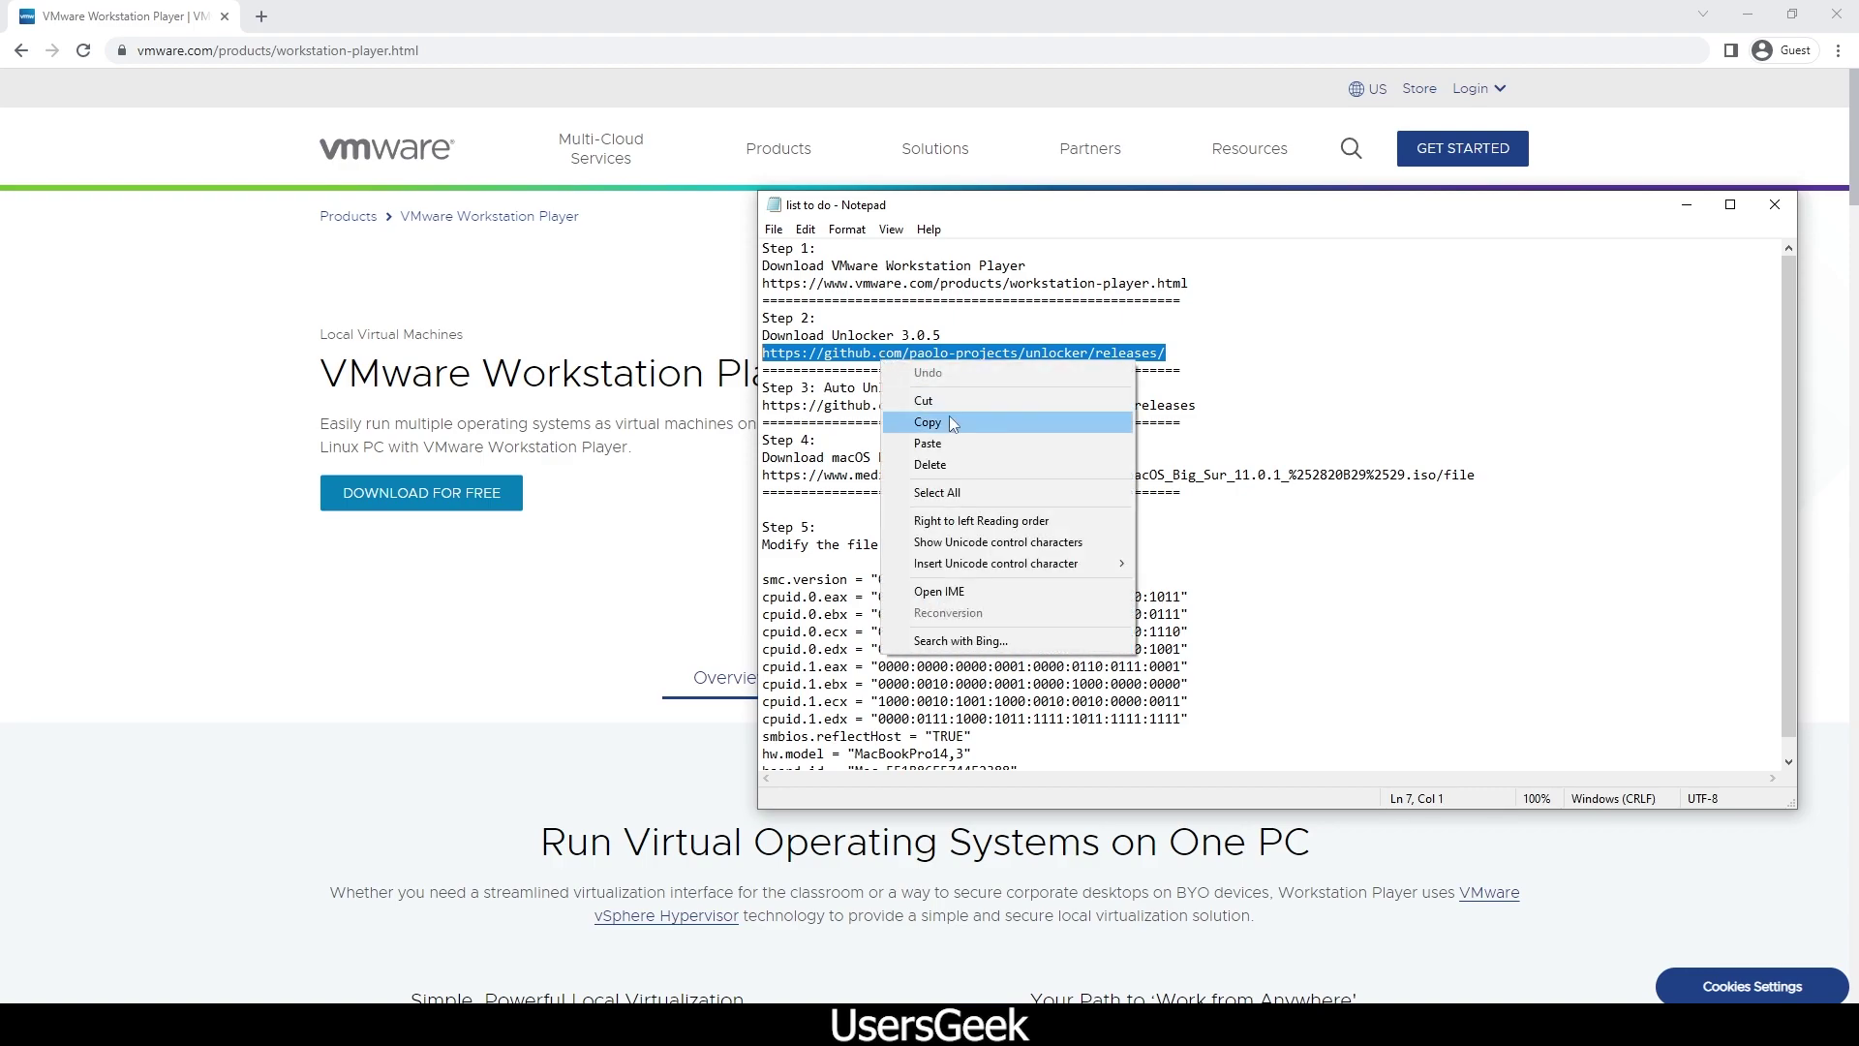
pyautogui.click(949, 417)
# Step: Load the paolo-projects unlocker releases page in a new tab and scroll to the Unlocker 3.0.5 assets
pyautogui.click(262, 18)
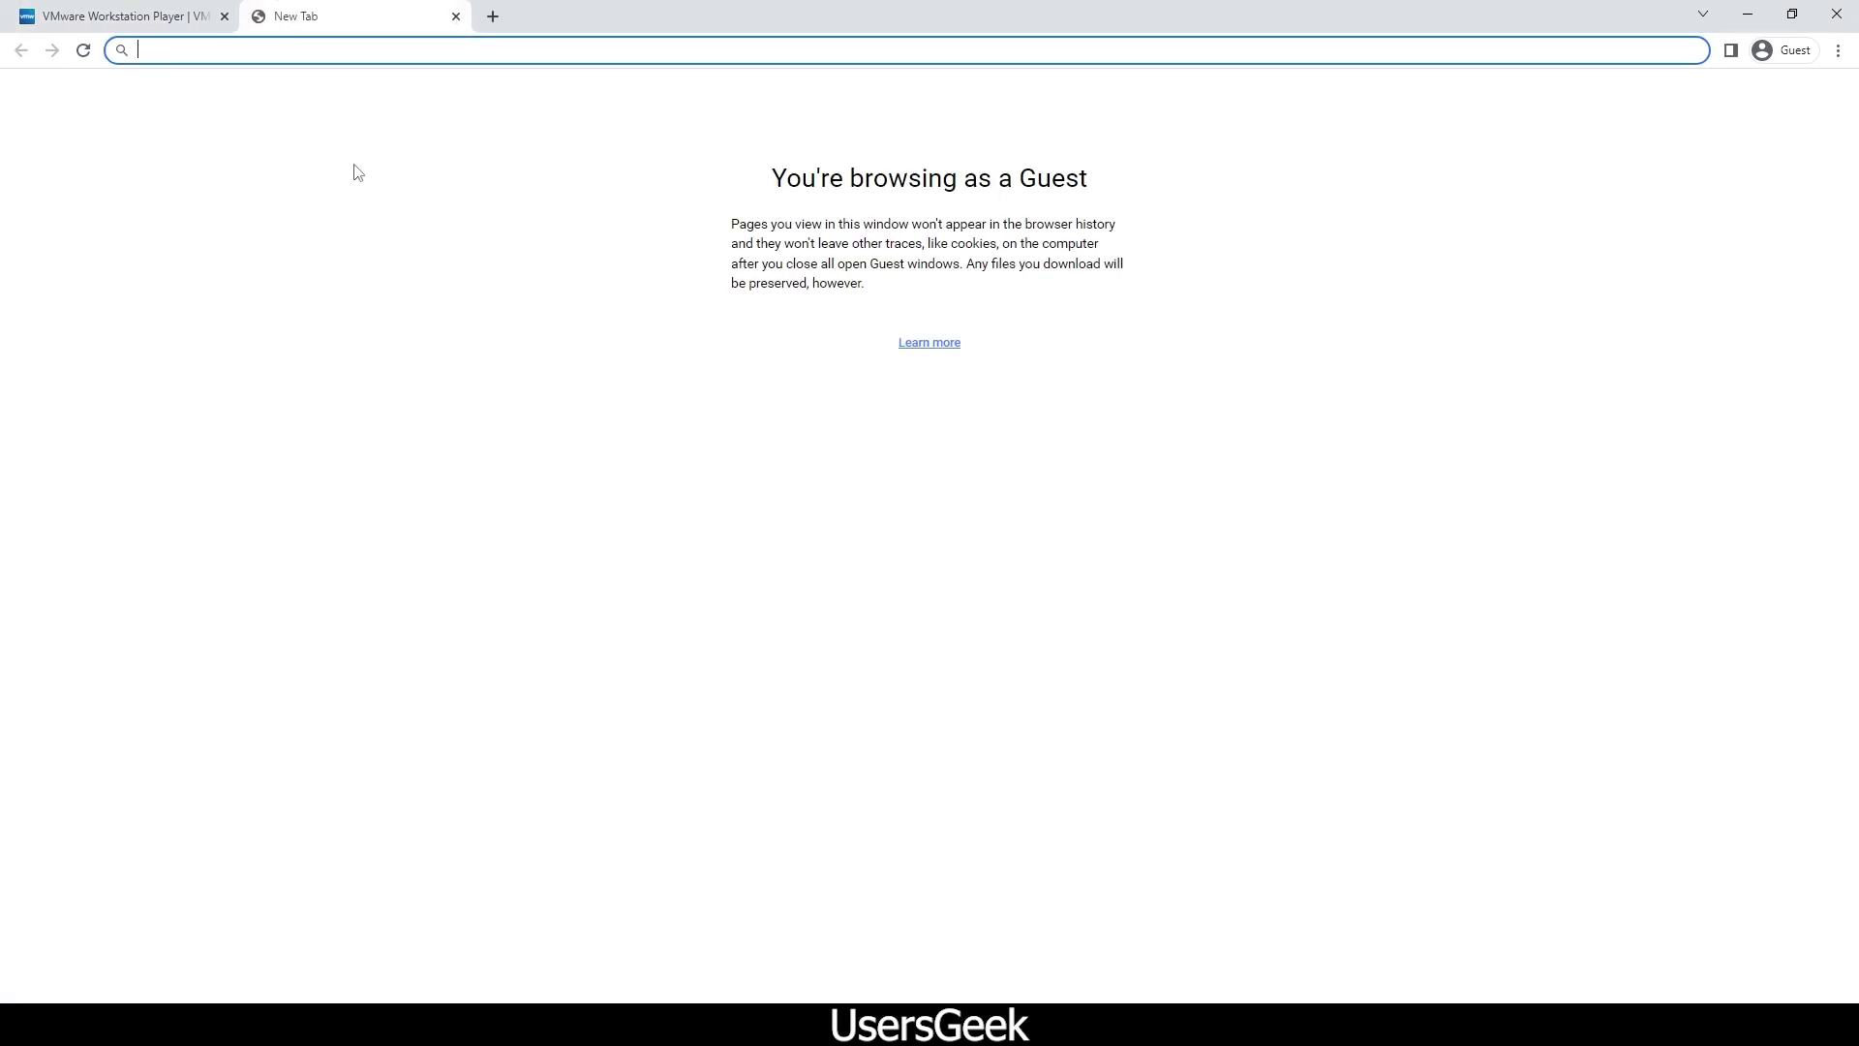
pyautogui.hotkey('ctrl', 'v')
pyautogui.press('Return')
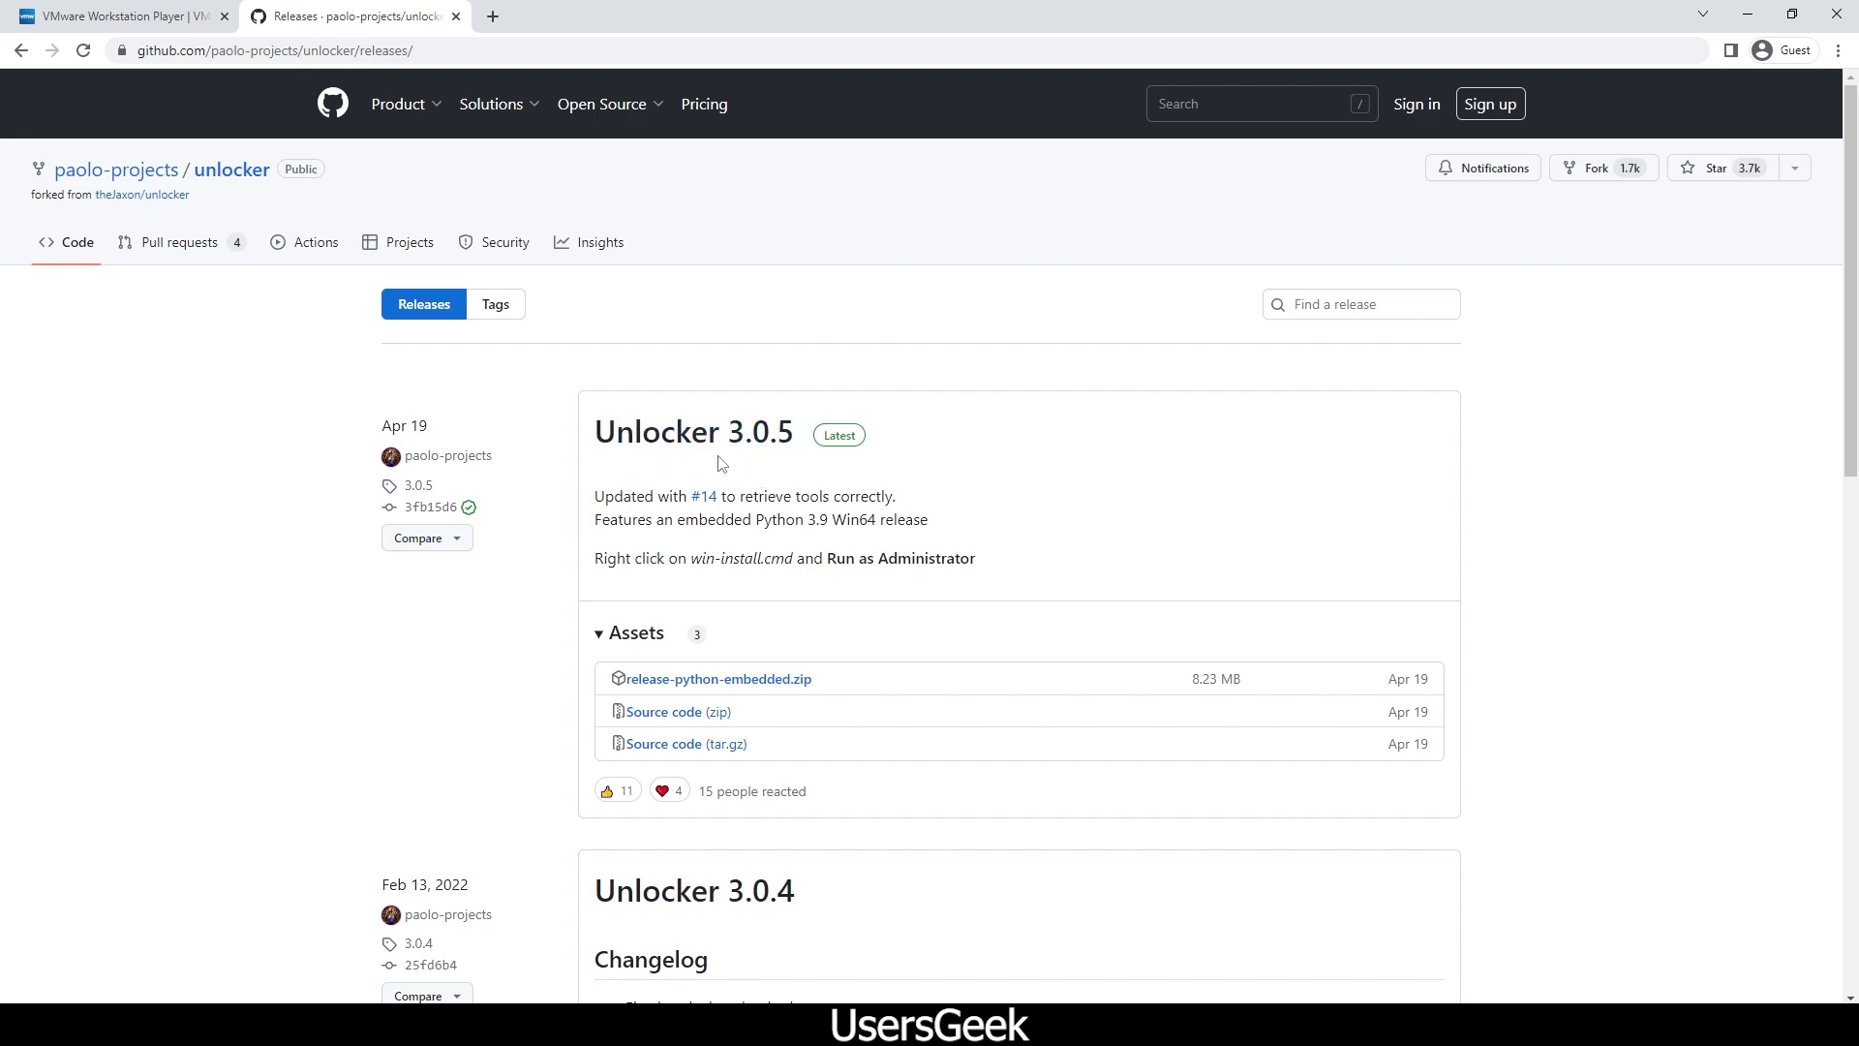
pyautogui.scroll(-2, 697, 463)
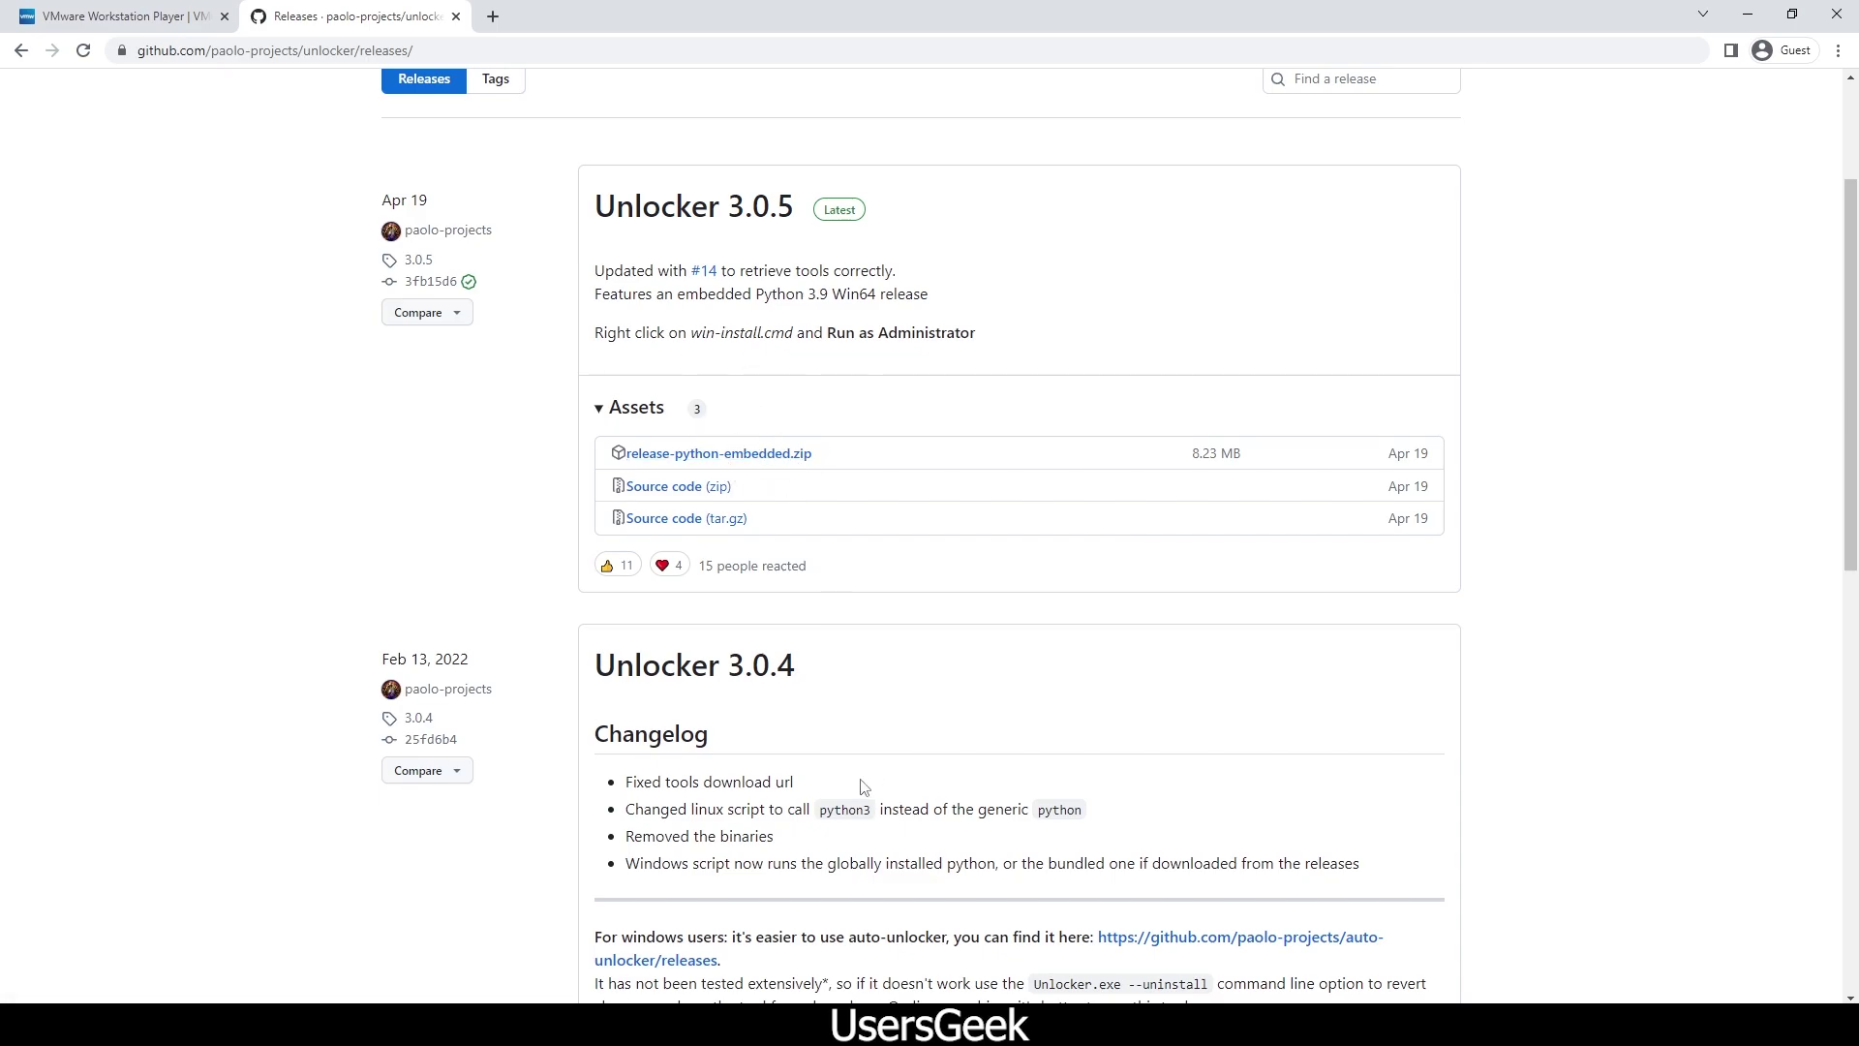
pyautogui.hotkey('alt', 'Tab')
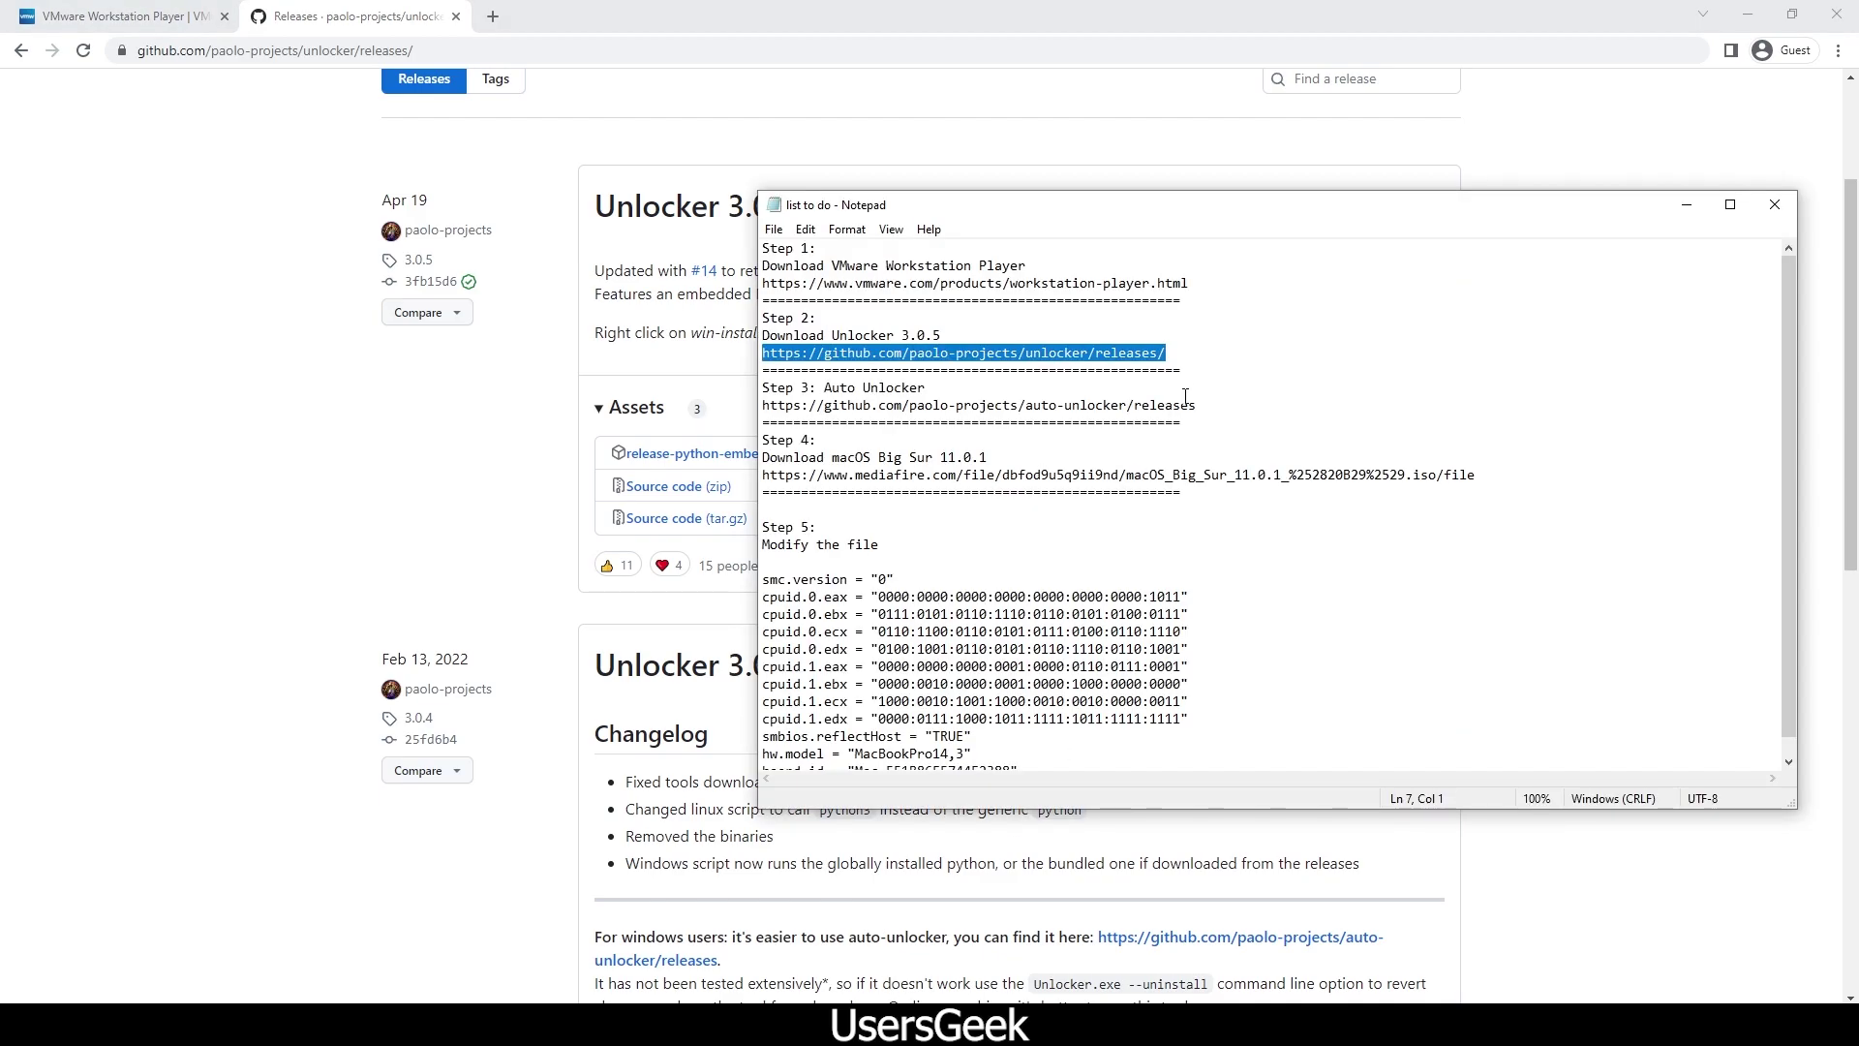
# Step: Load the Step 3 auto-unlocker releases page in a new tab and download Unlocker-v2.0.1-x64.zip
pyautogui.moveTo(1197, 405); pyautogui.dragTo(784, 405)
pyautogui.rightClick(1007, 409)
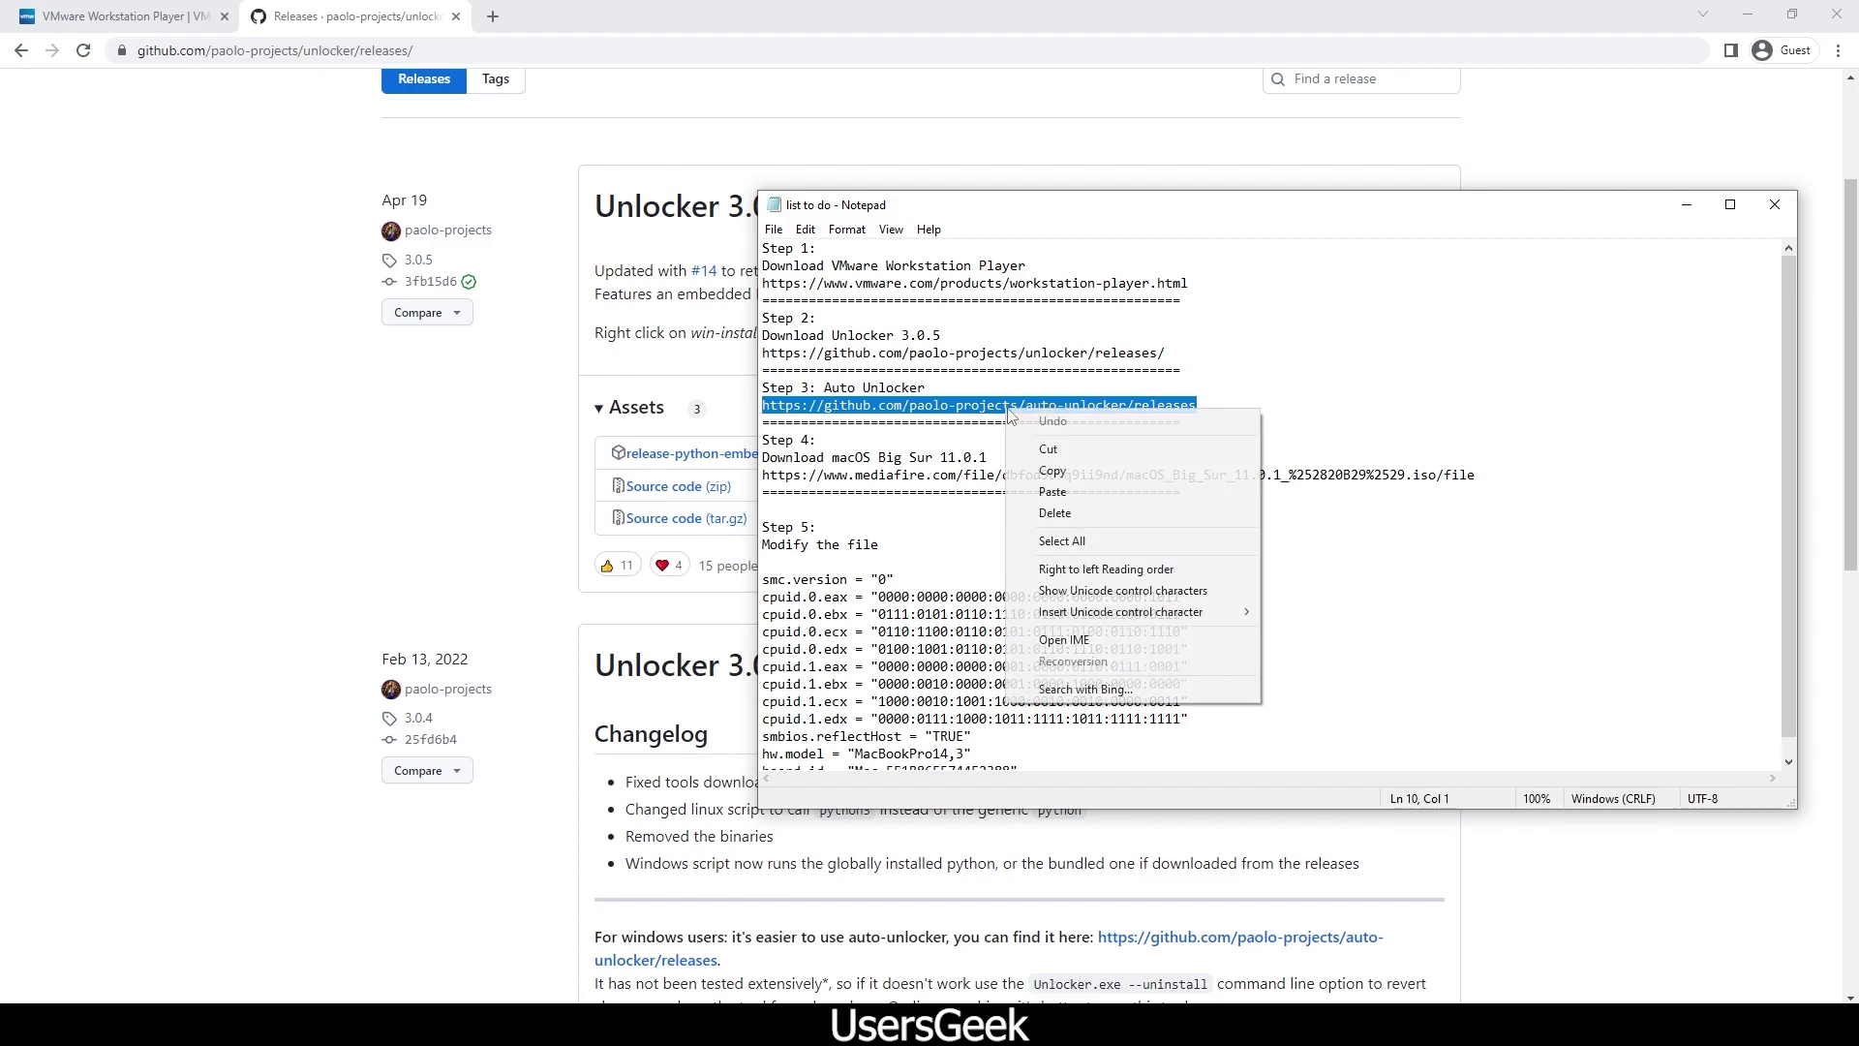
pyautogui.click(1073, 474)
pyautogui.click(487, 17)
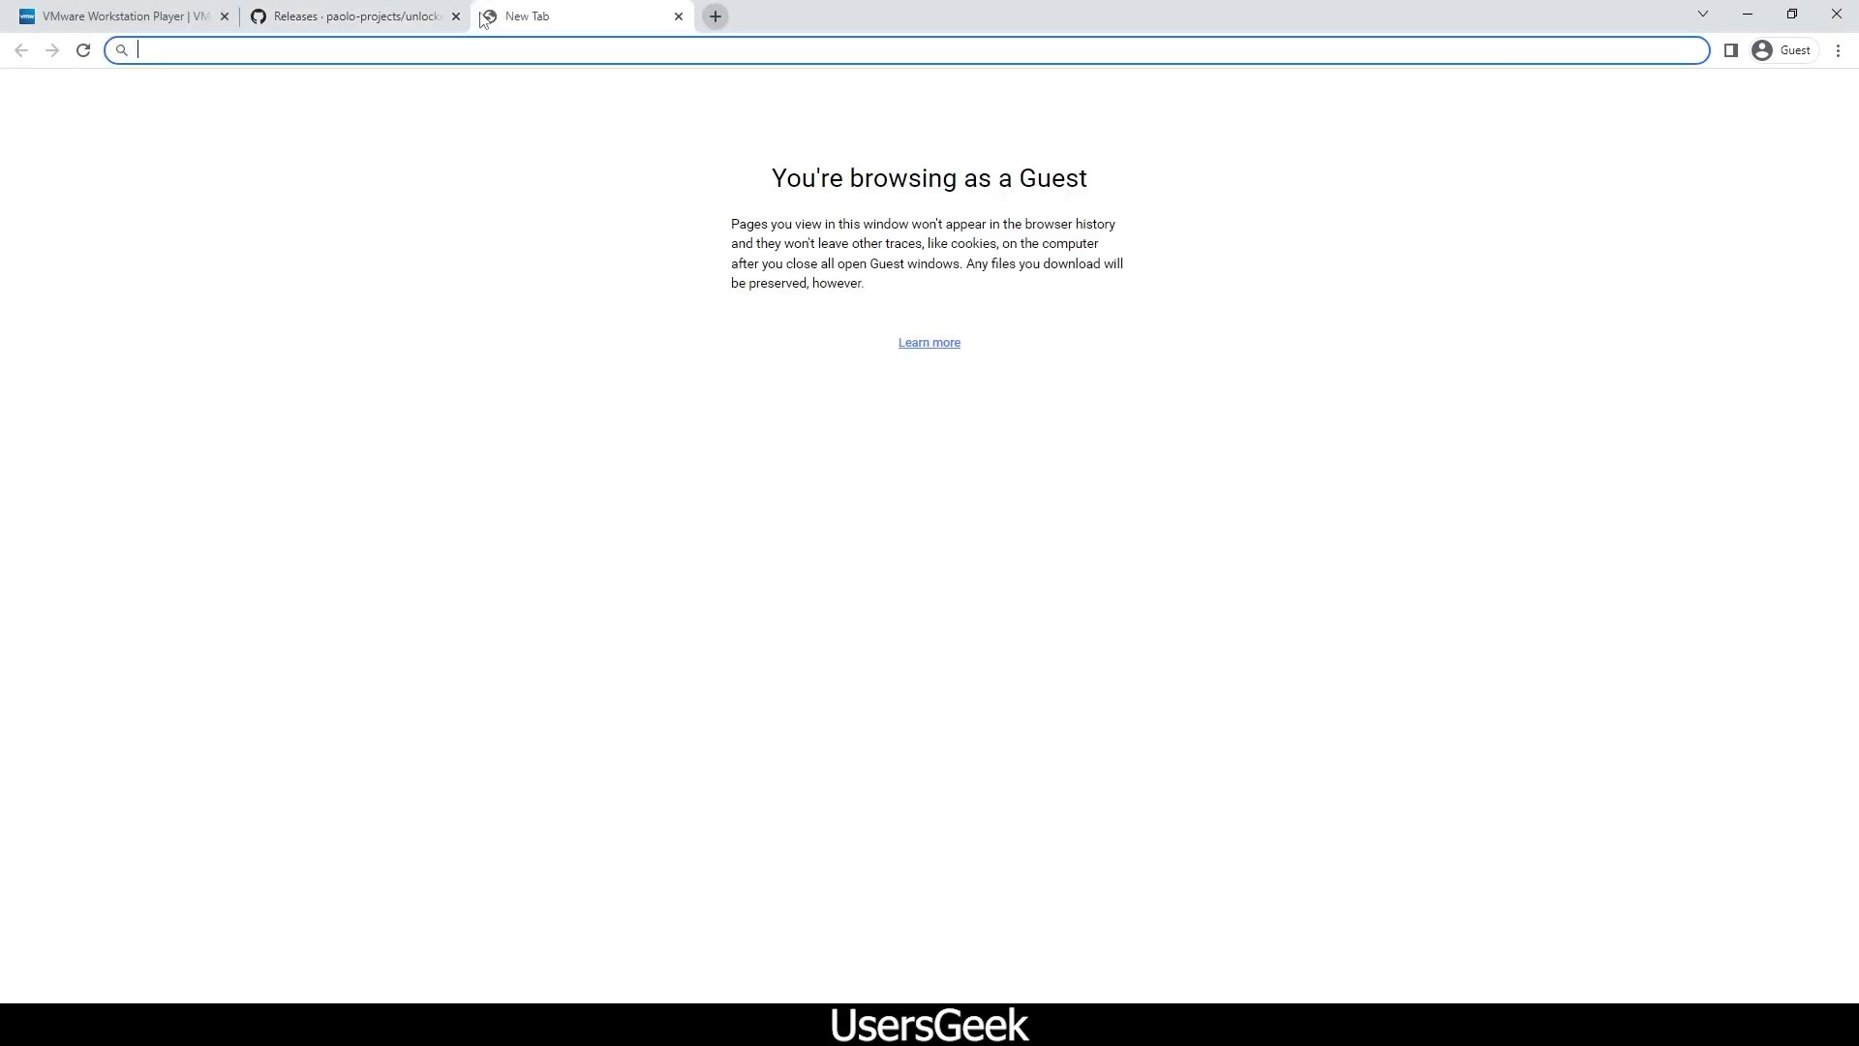
pyautogui.hotkey('ctrl', 'v')
pyautogui.press('Return')
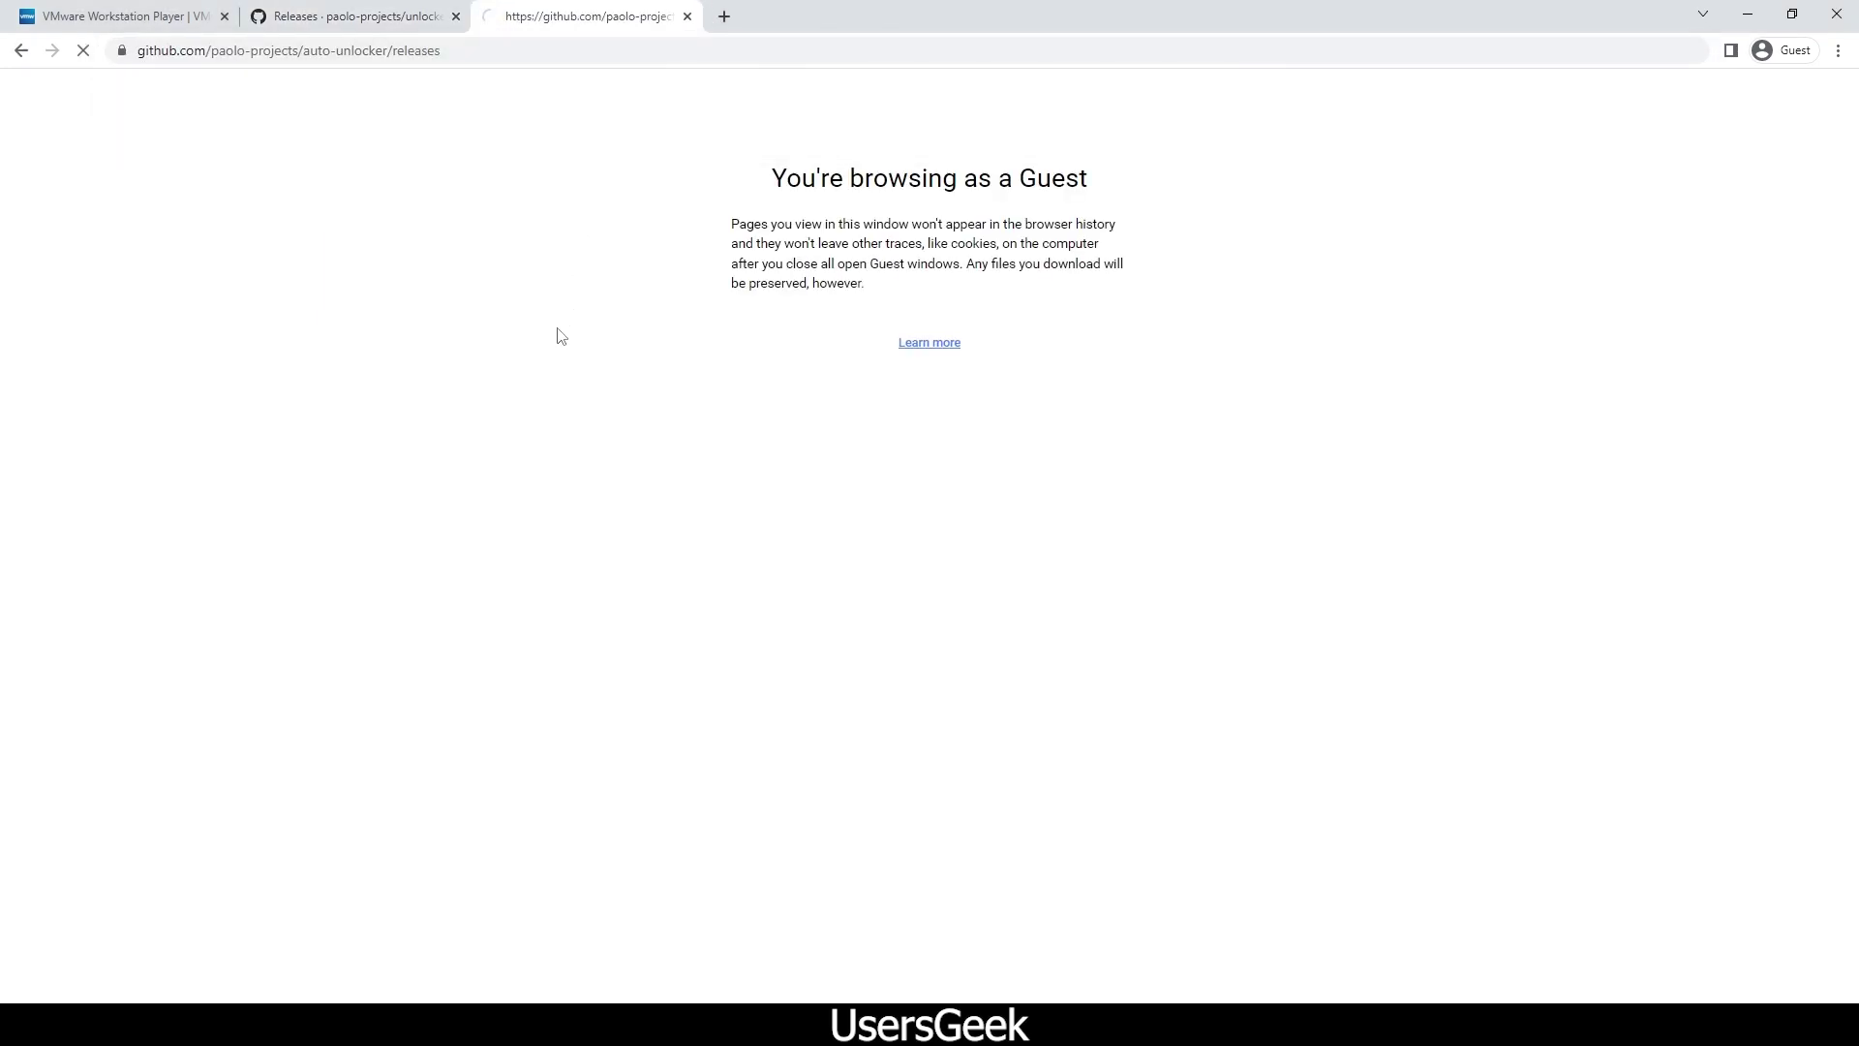
pyautogui.scroll(-5, 678, 416)
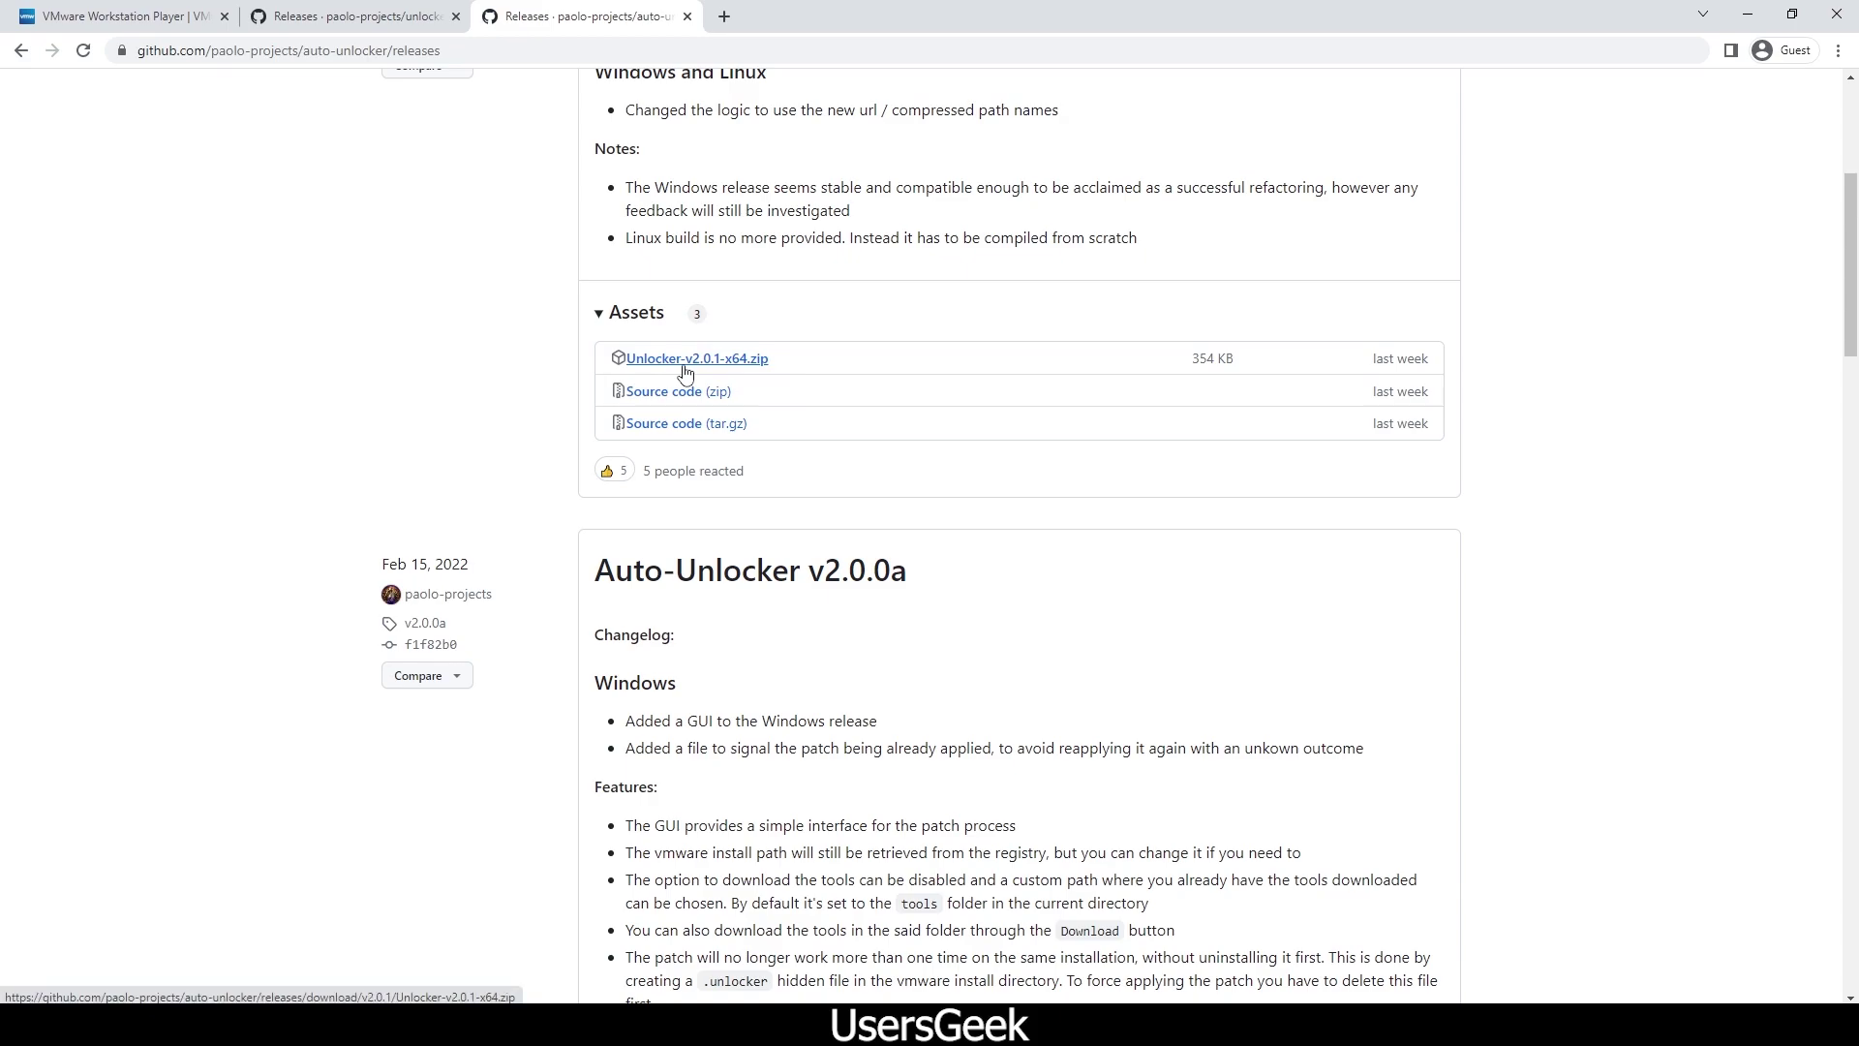
pyautogui.click(732, 366)
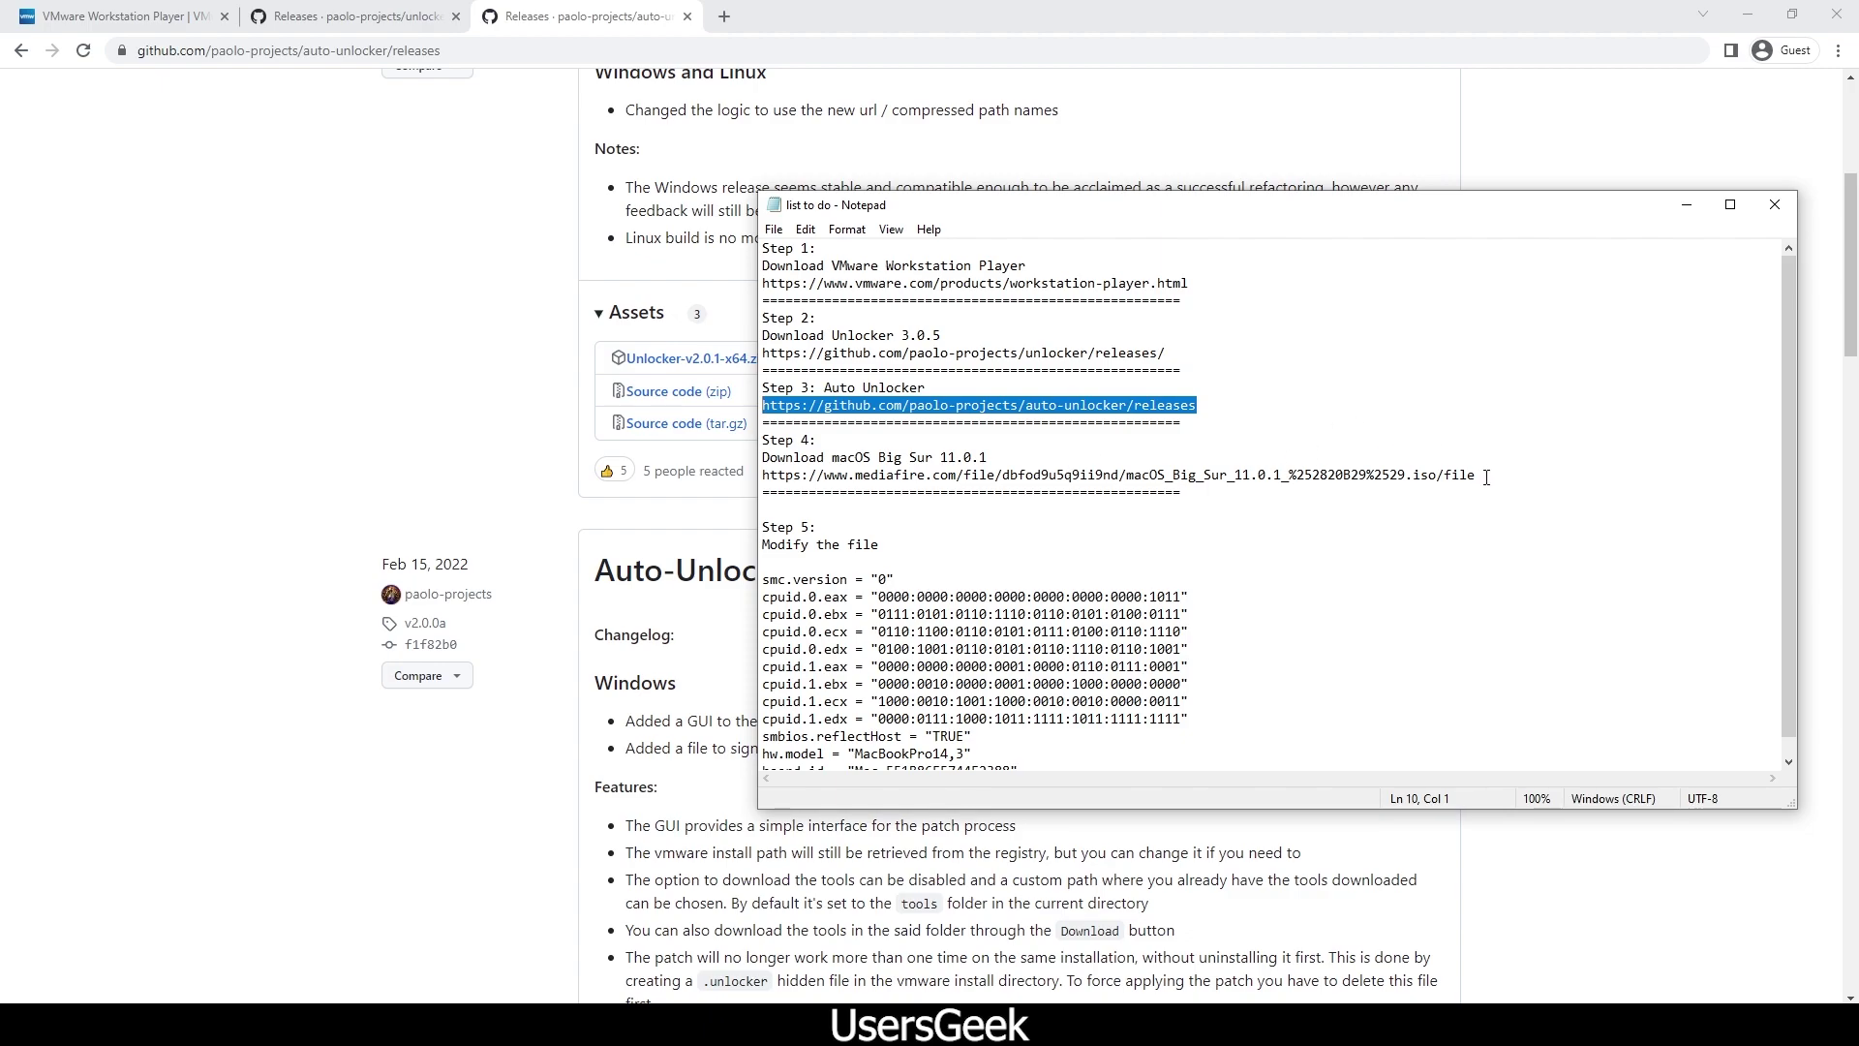
# Step: Copy the Step 4 macOS Big Sur MediaFire link from Notepad
pyautogui.moveTo(1485, 476); pyautogui.dragTo(803, 484)
pyautogui.moveTo(1476, 476); pyautogui.dragTo(751, 482)
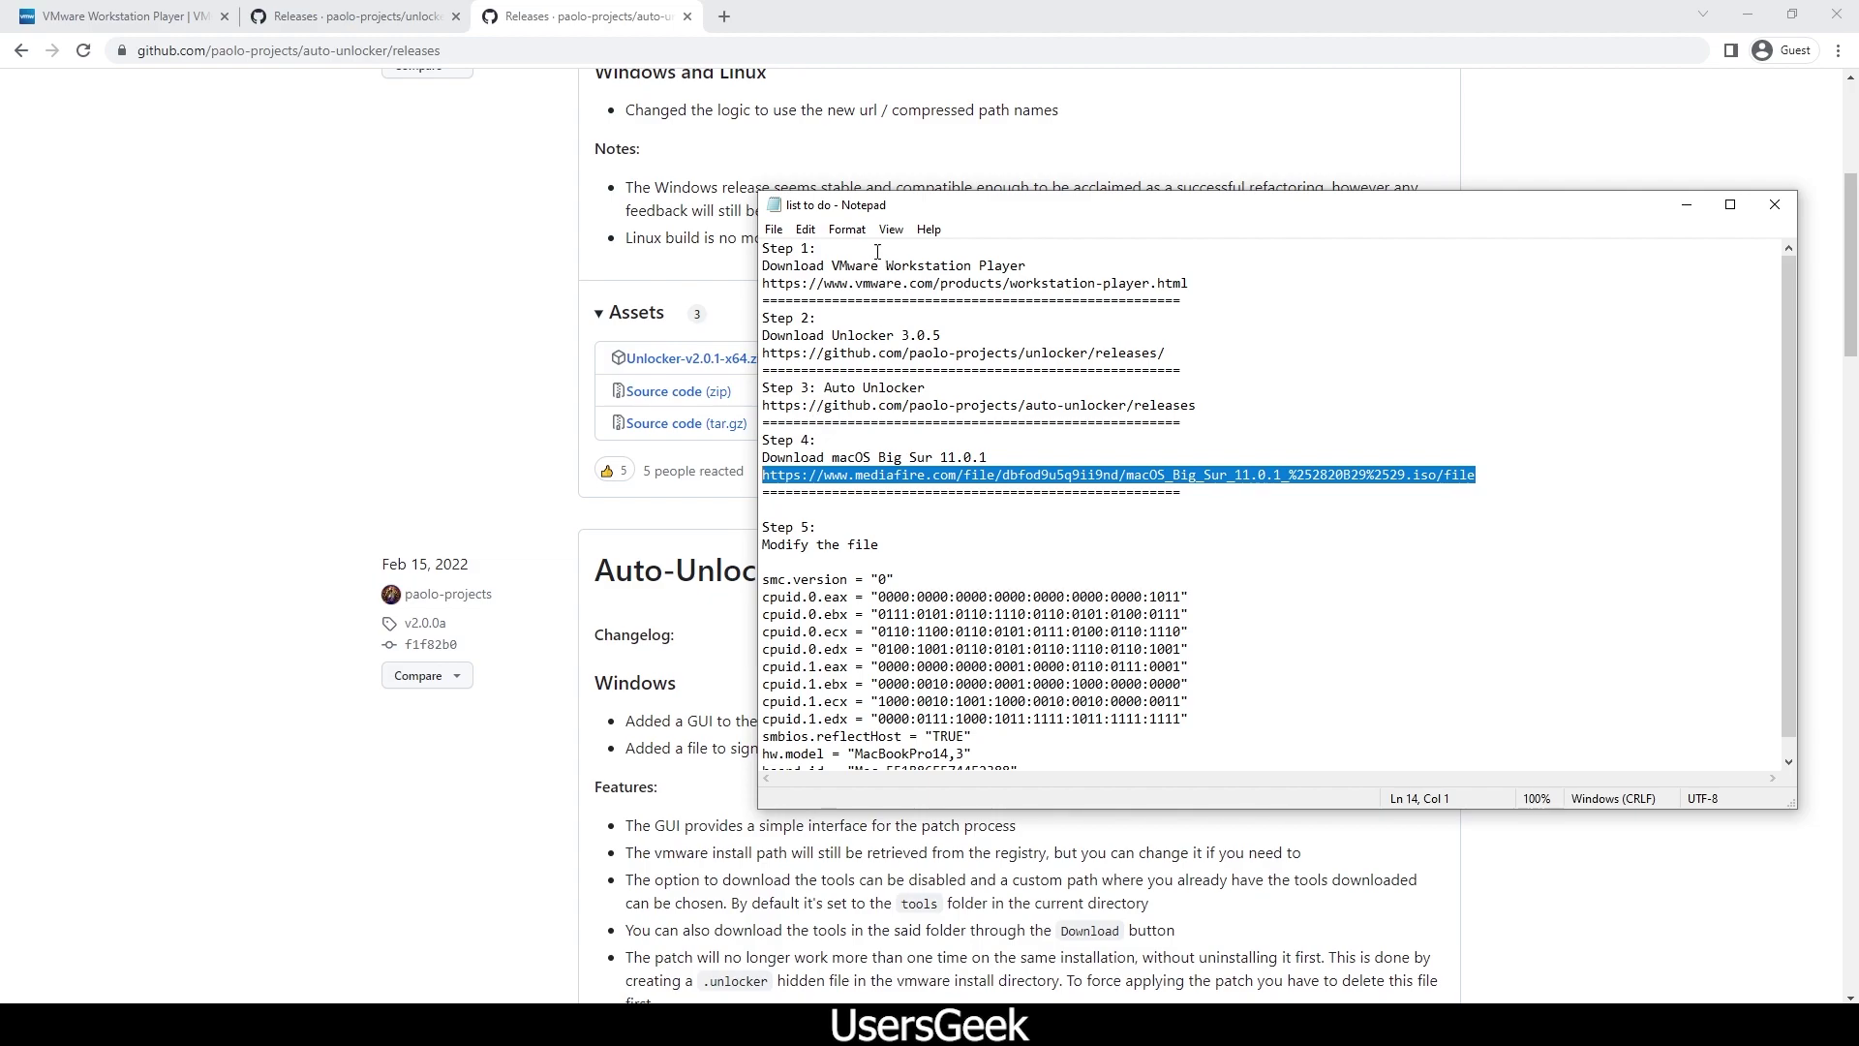
pyautogui.hotkey('ctrl', 'c')
# Step: Load the macOS Big Sur 11.0.1 (20B29) MediaFire page in a new tab, accepting consent and cookies
pyautogui.click(724, 16)
pyautogui.hotkey('ctrl', 'v')
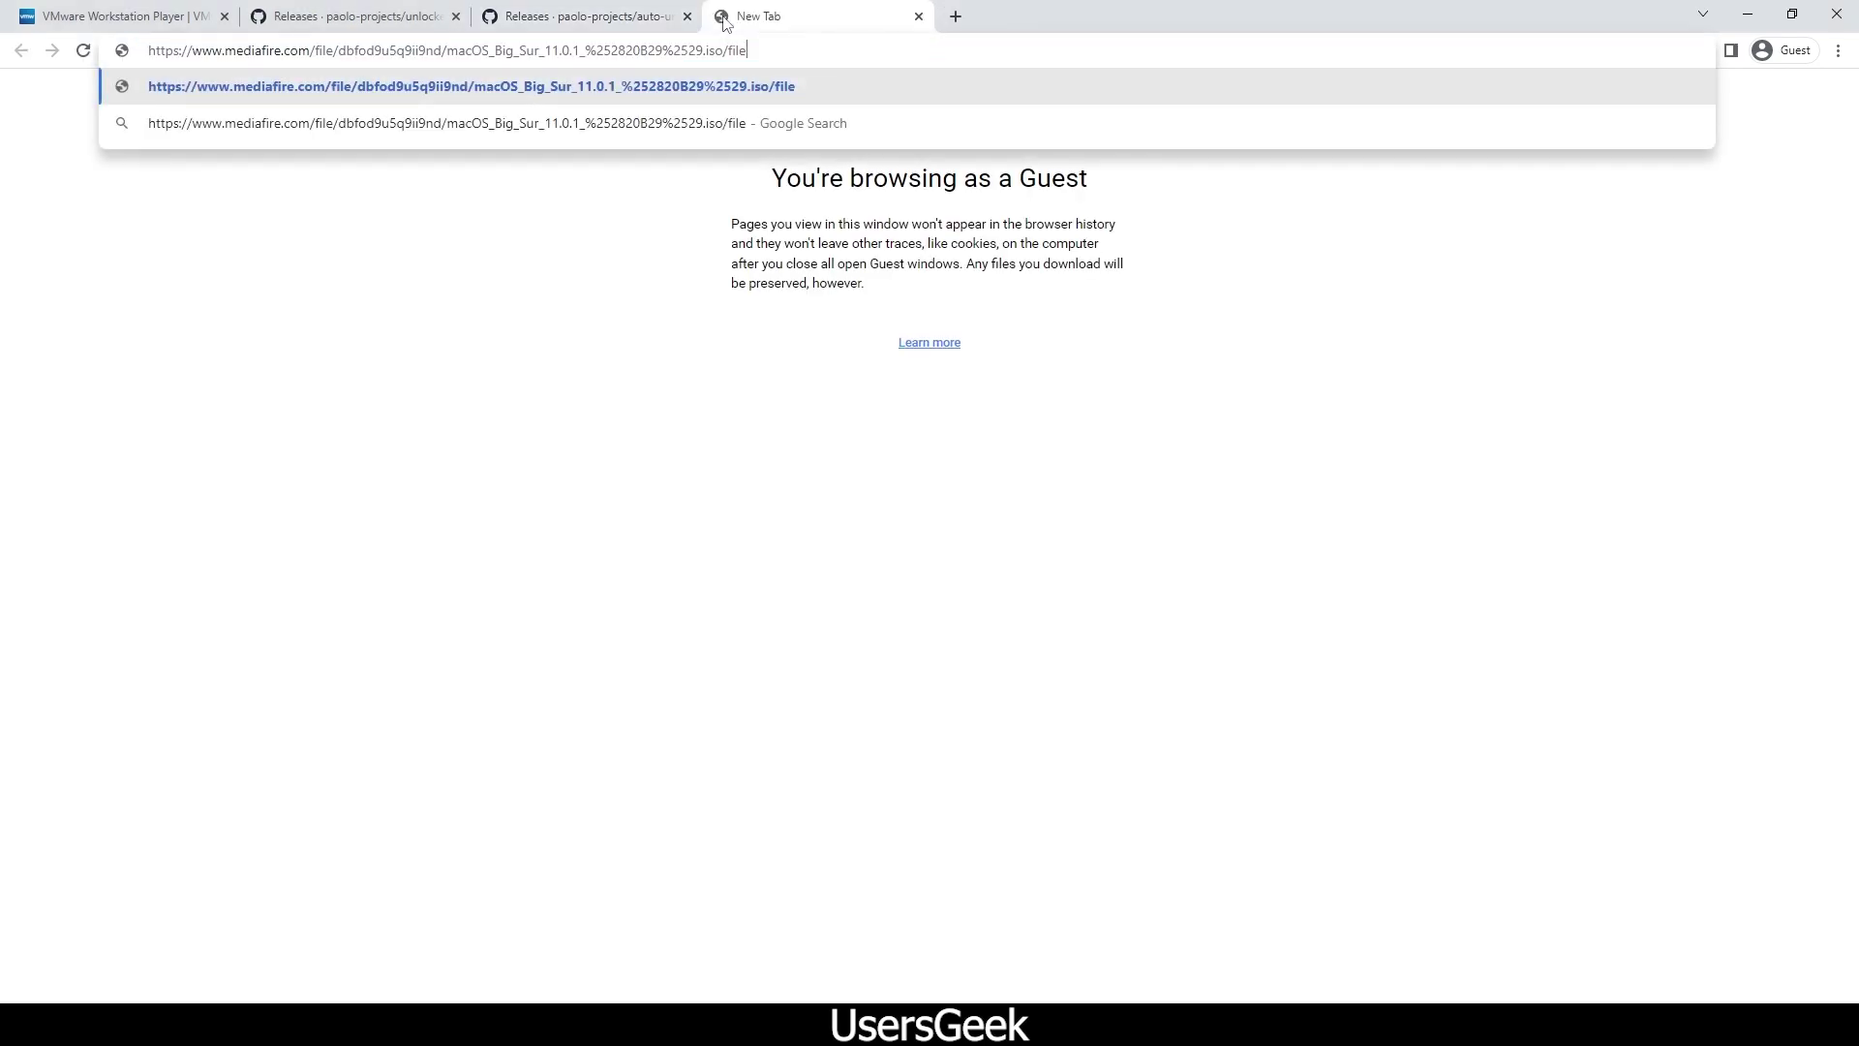
pyautogui.press('Return')
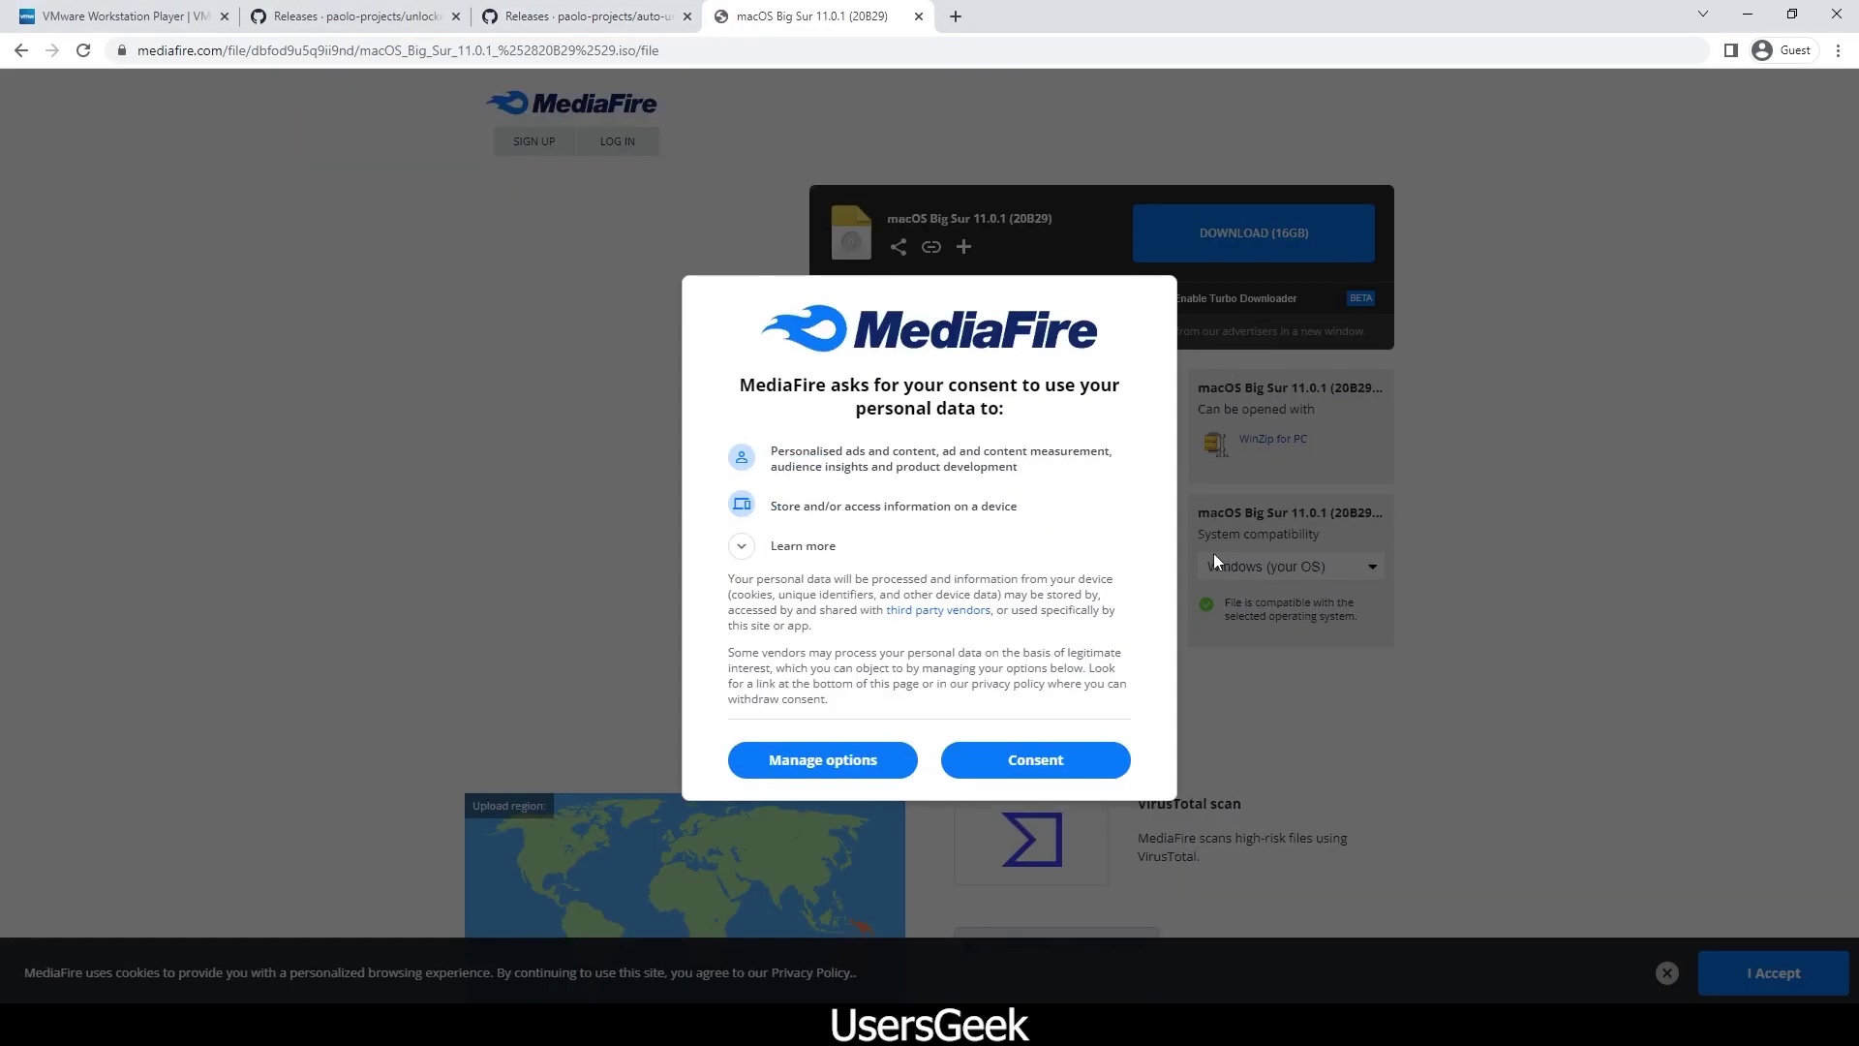
pyautogui.click(1077, 754)
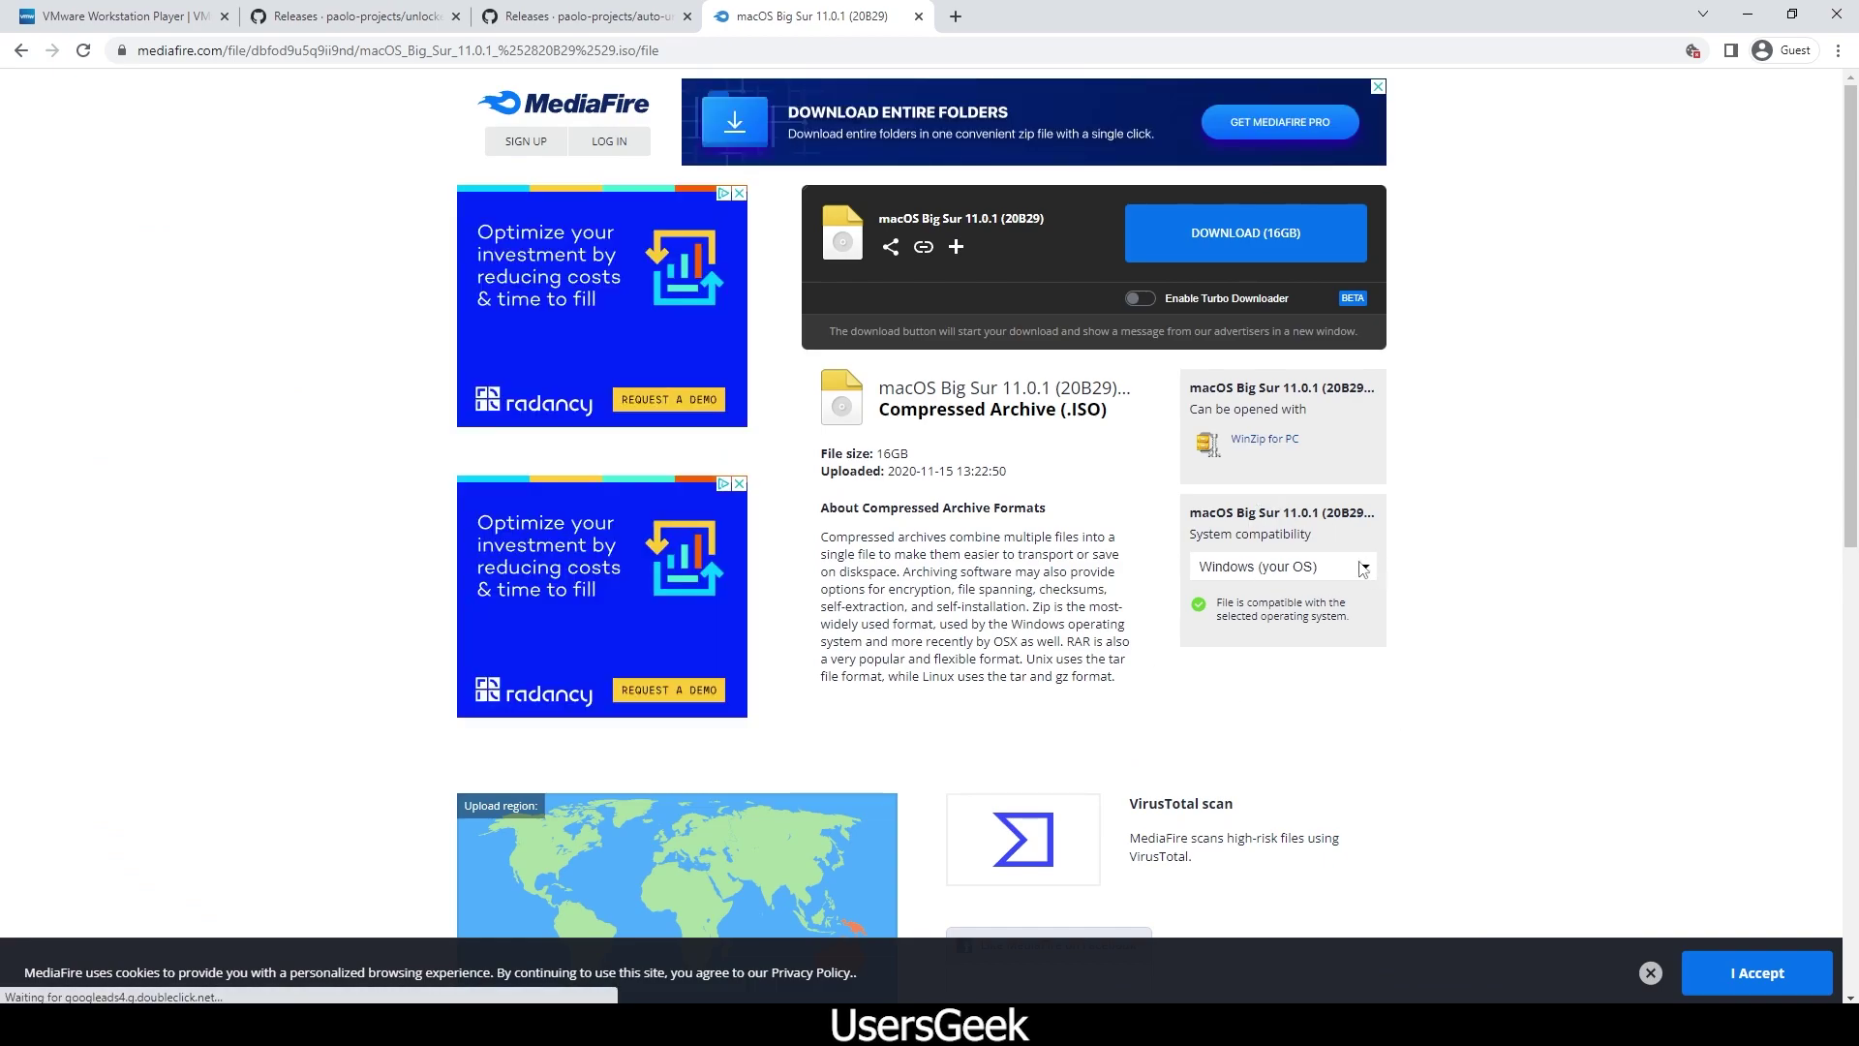
pyautogui.click(1717, 961)
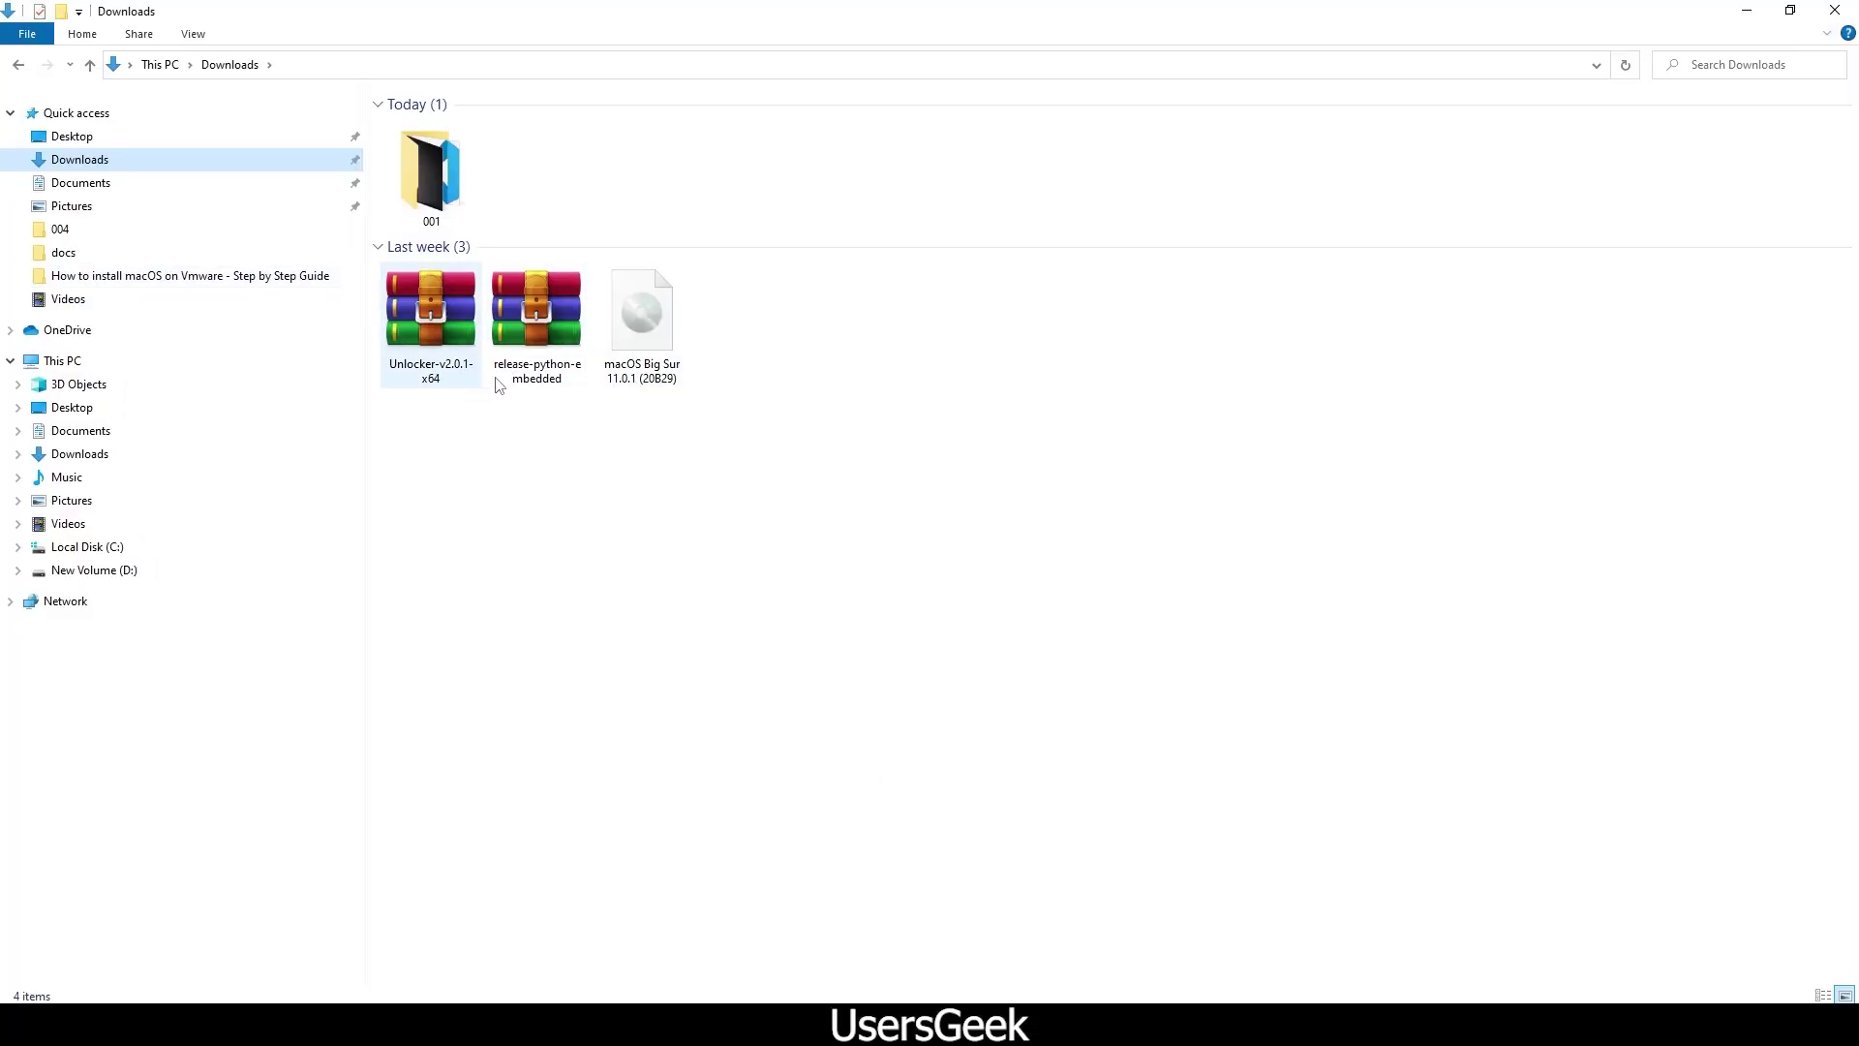
# Step: Extract Unlocker-v2.0.1-x64 and release-python-embedded archives into their own folders in Downloads
pyautogui.rightClick(420, 314)
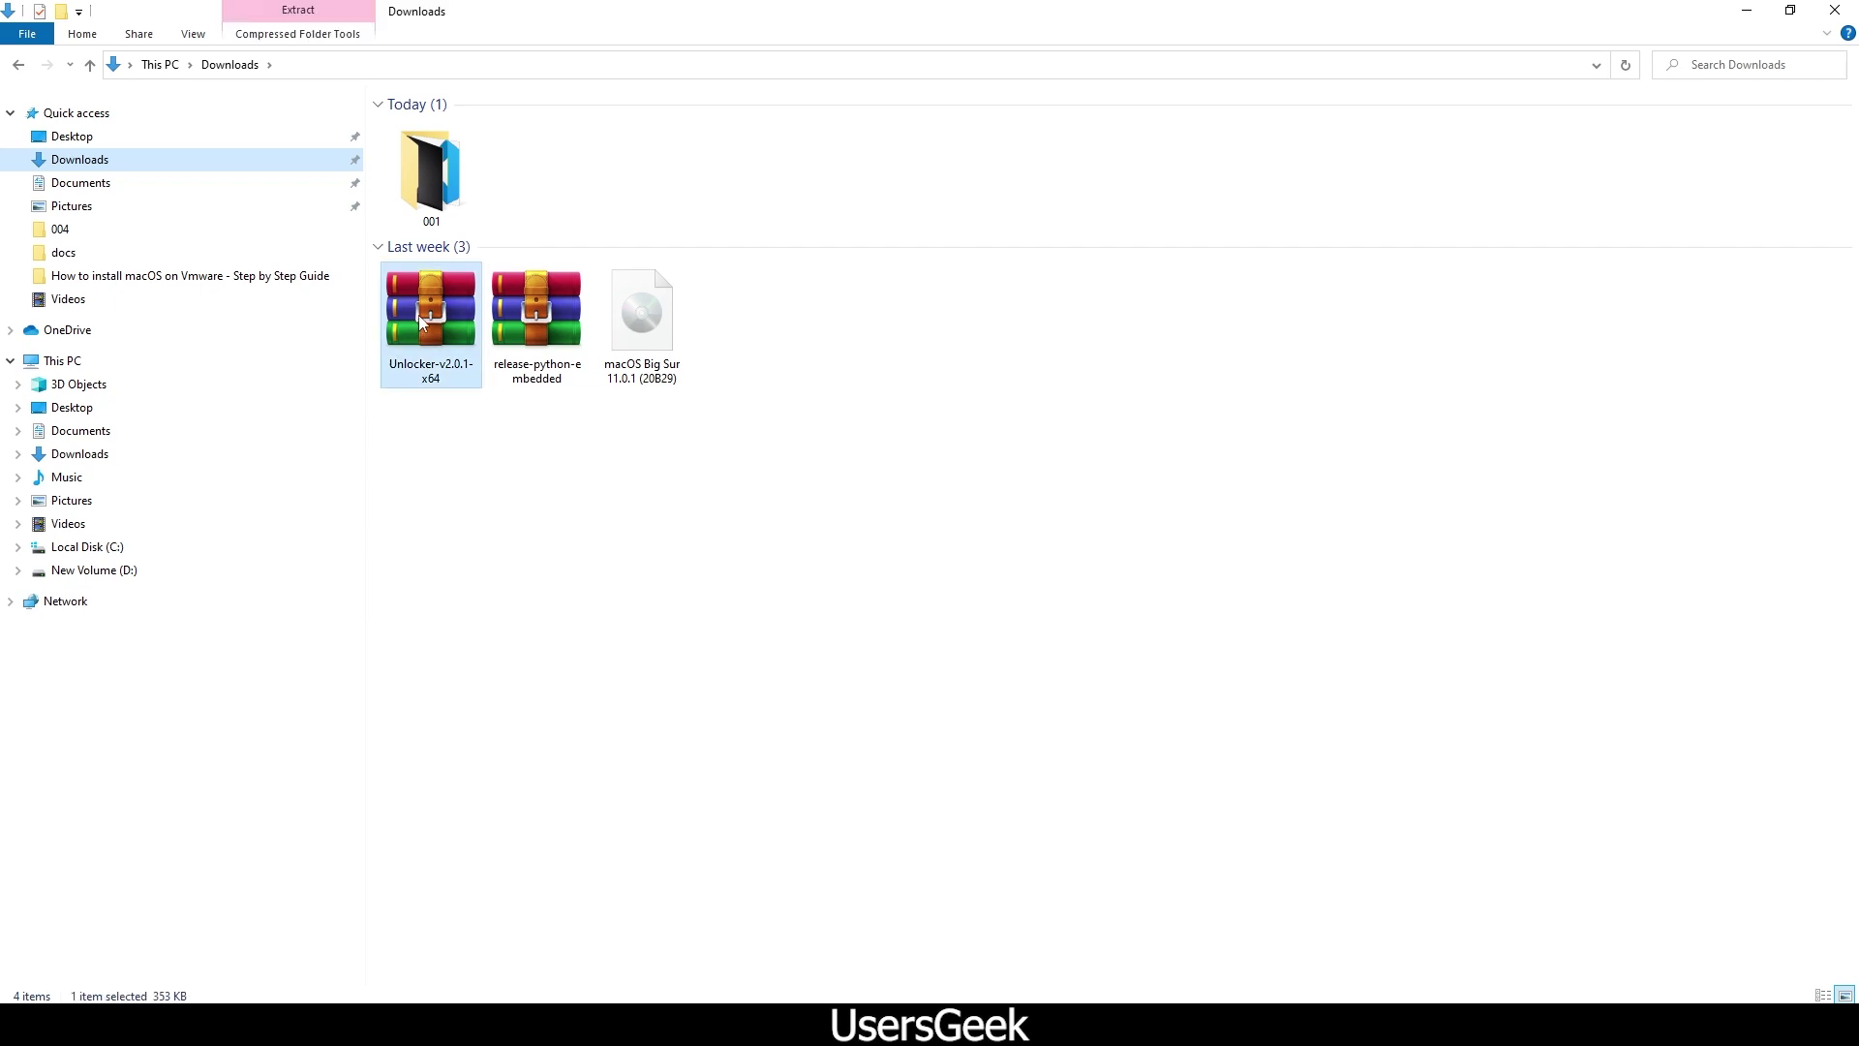
pyautogui.click(542, 458)
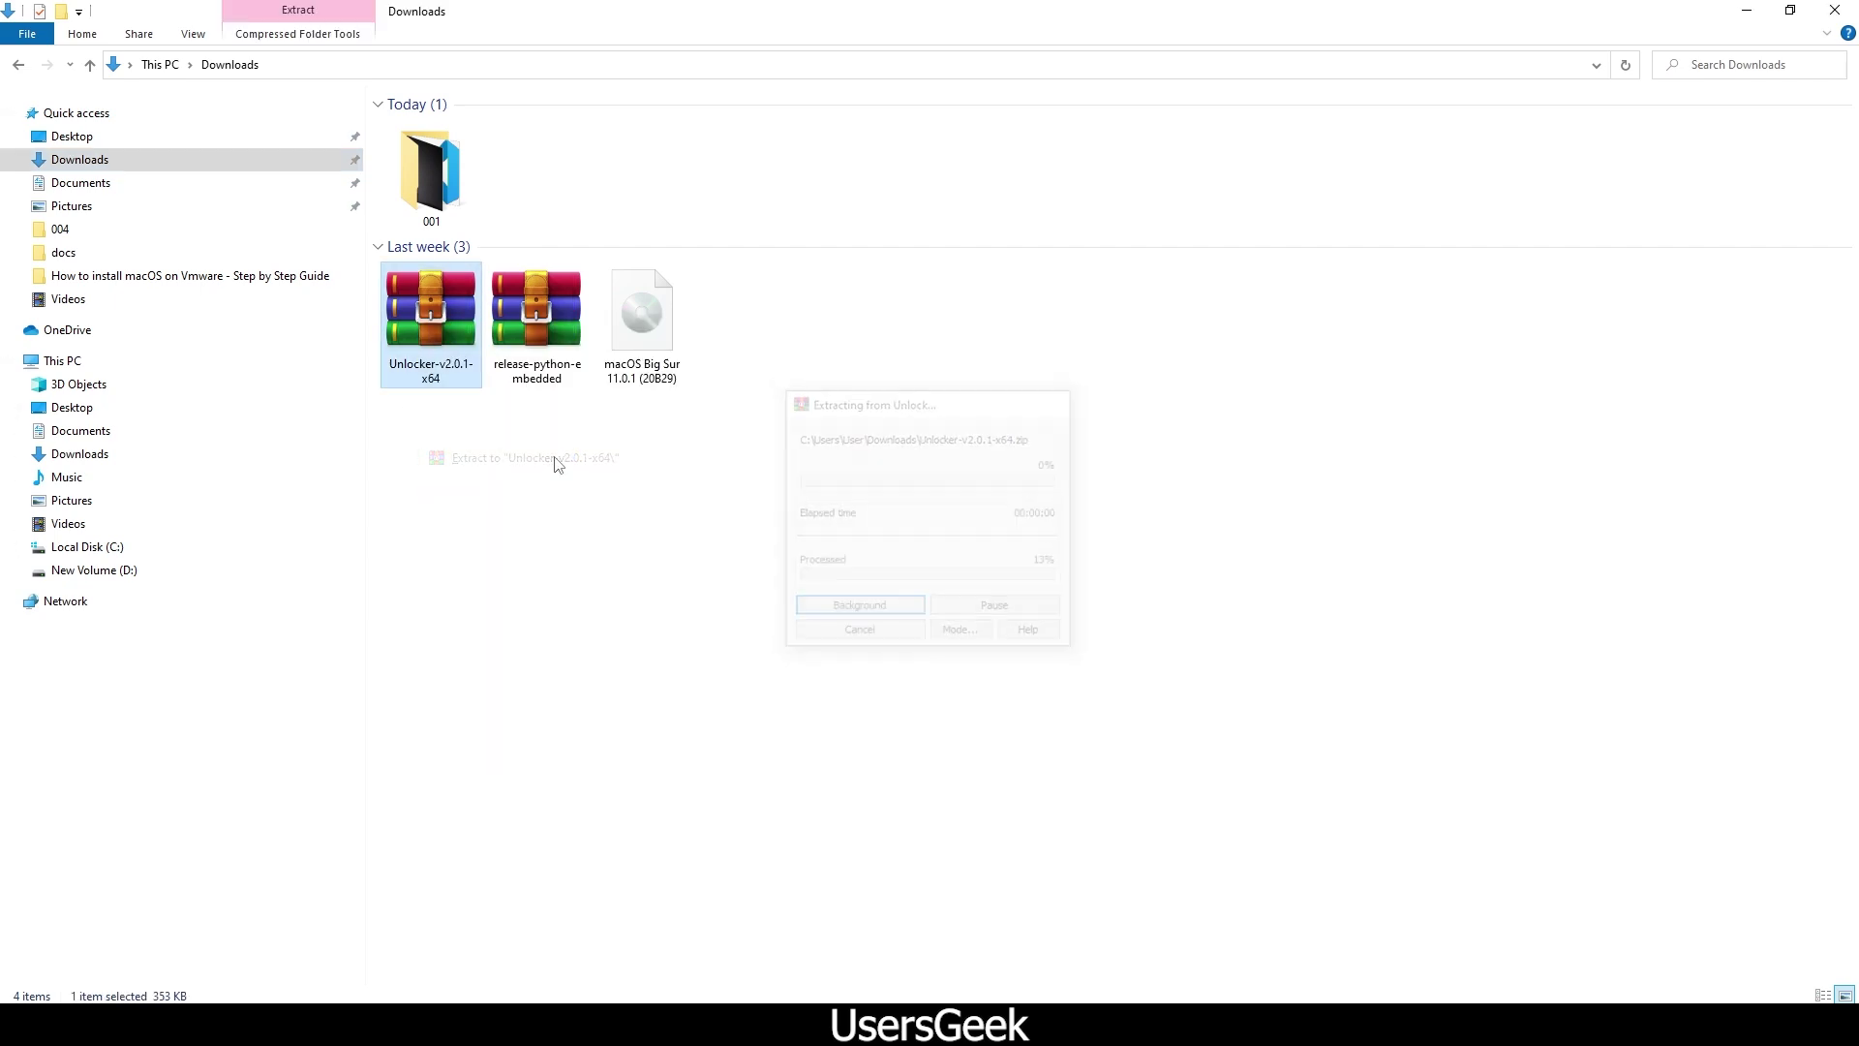
pyautogui.rightClick(534, 329)
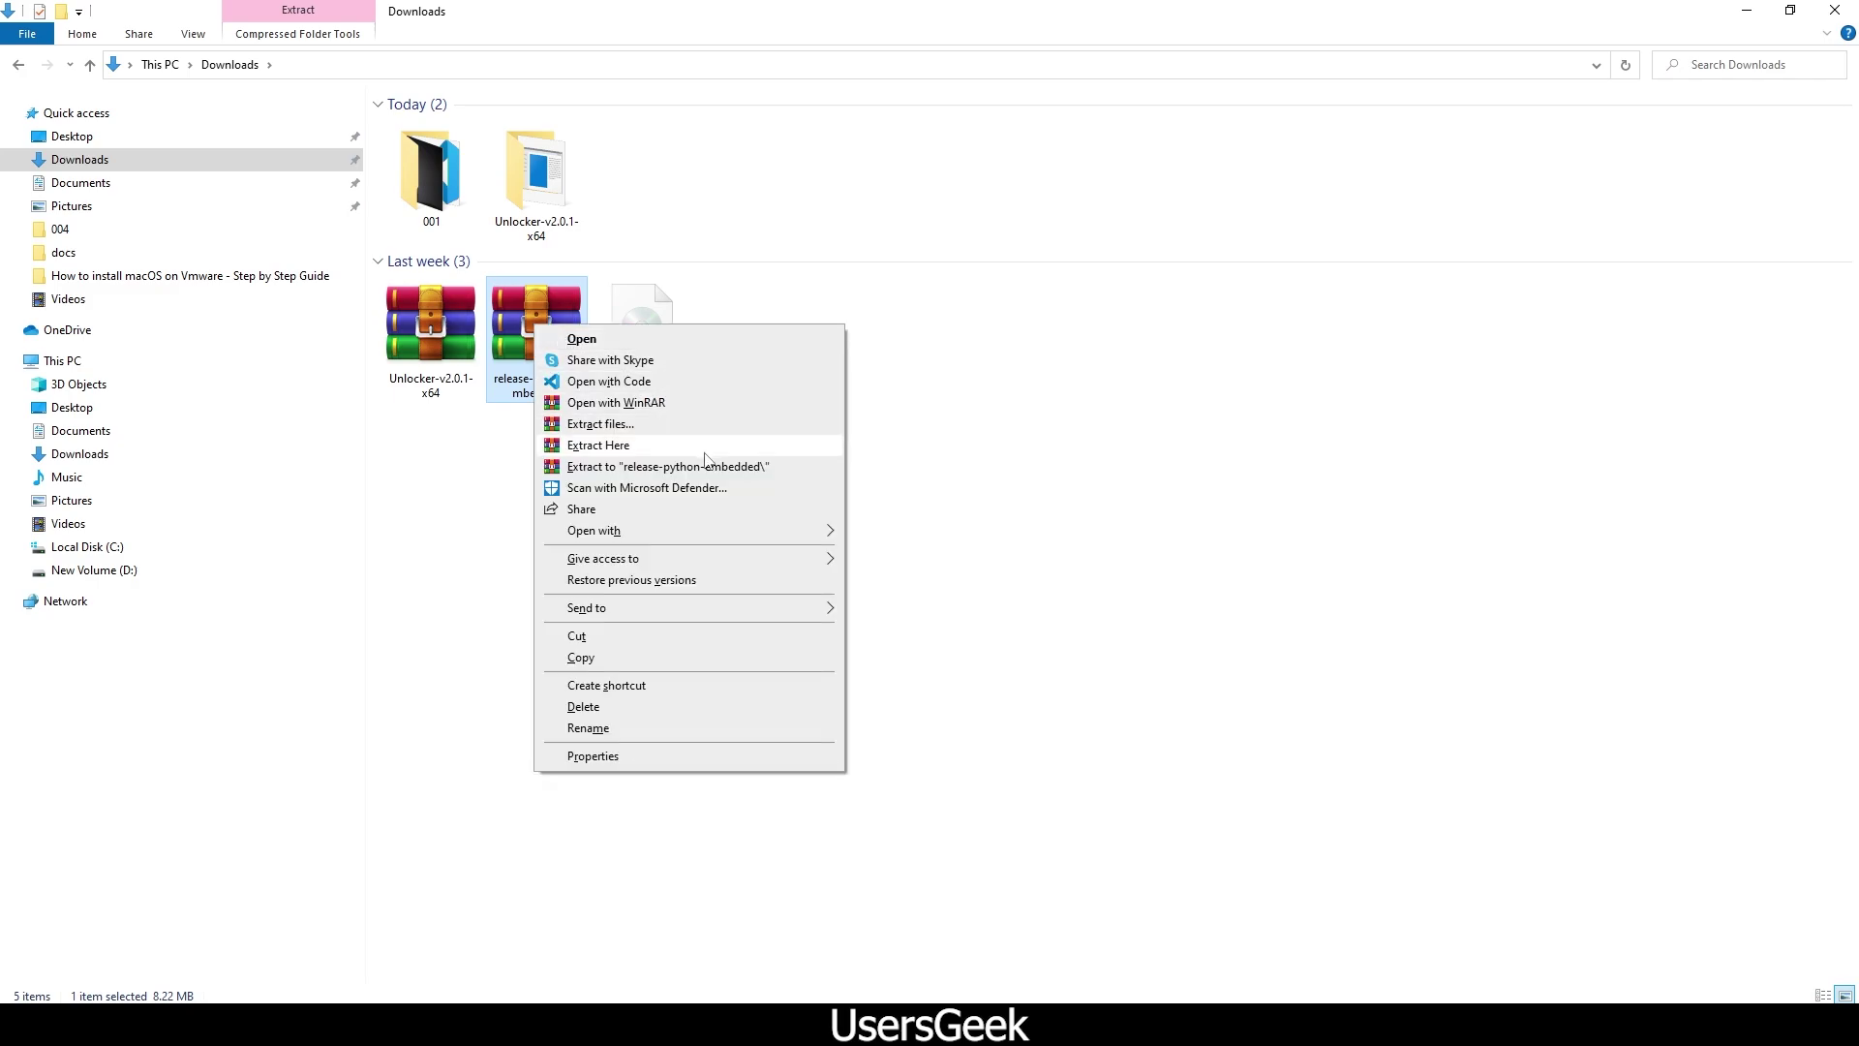
pyautogui.click(713, 471)
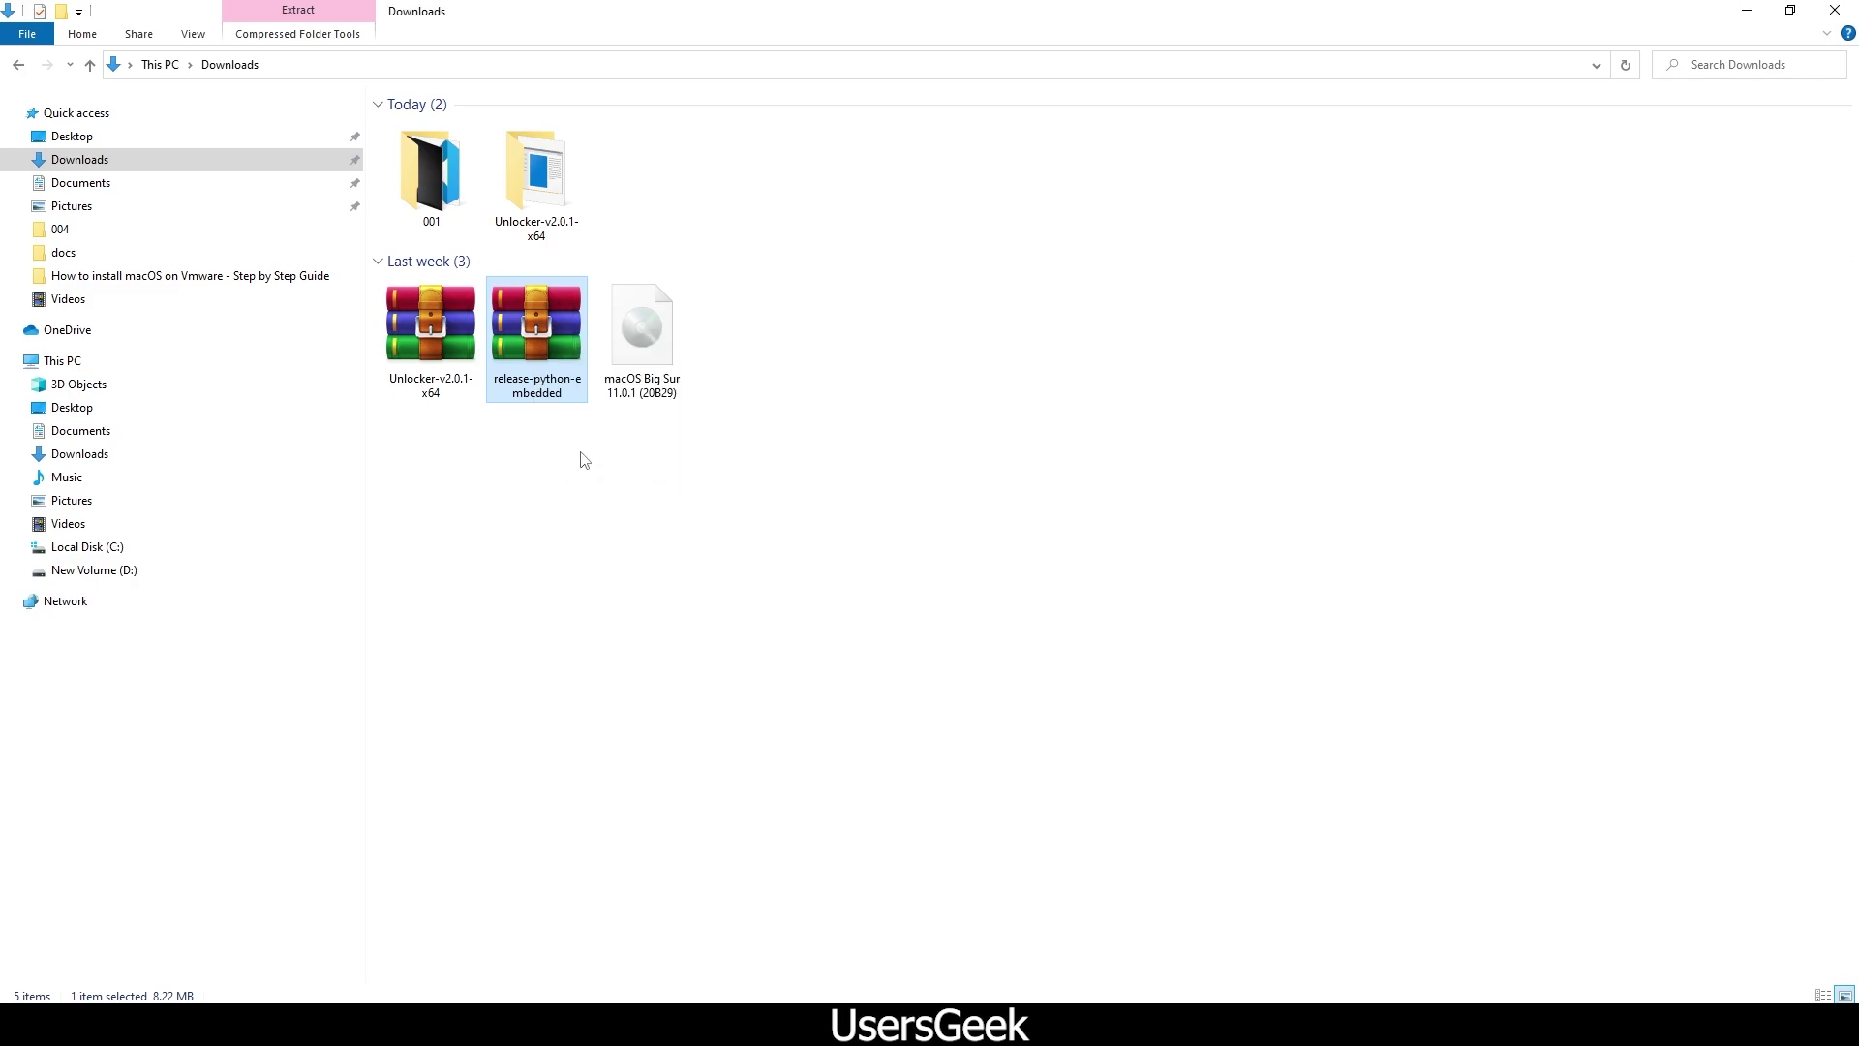
pyautogui.click(571, 459)
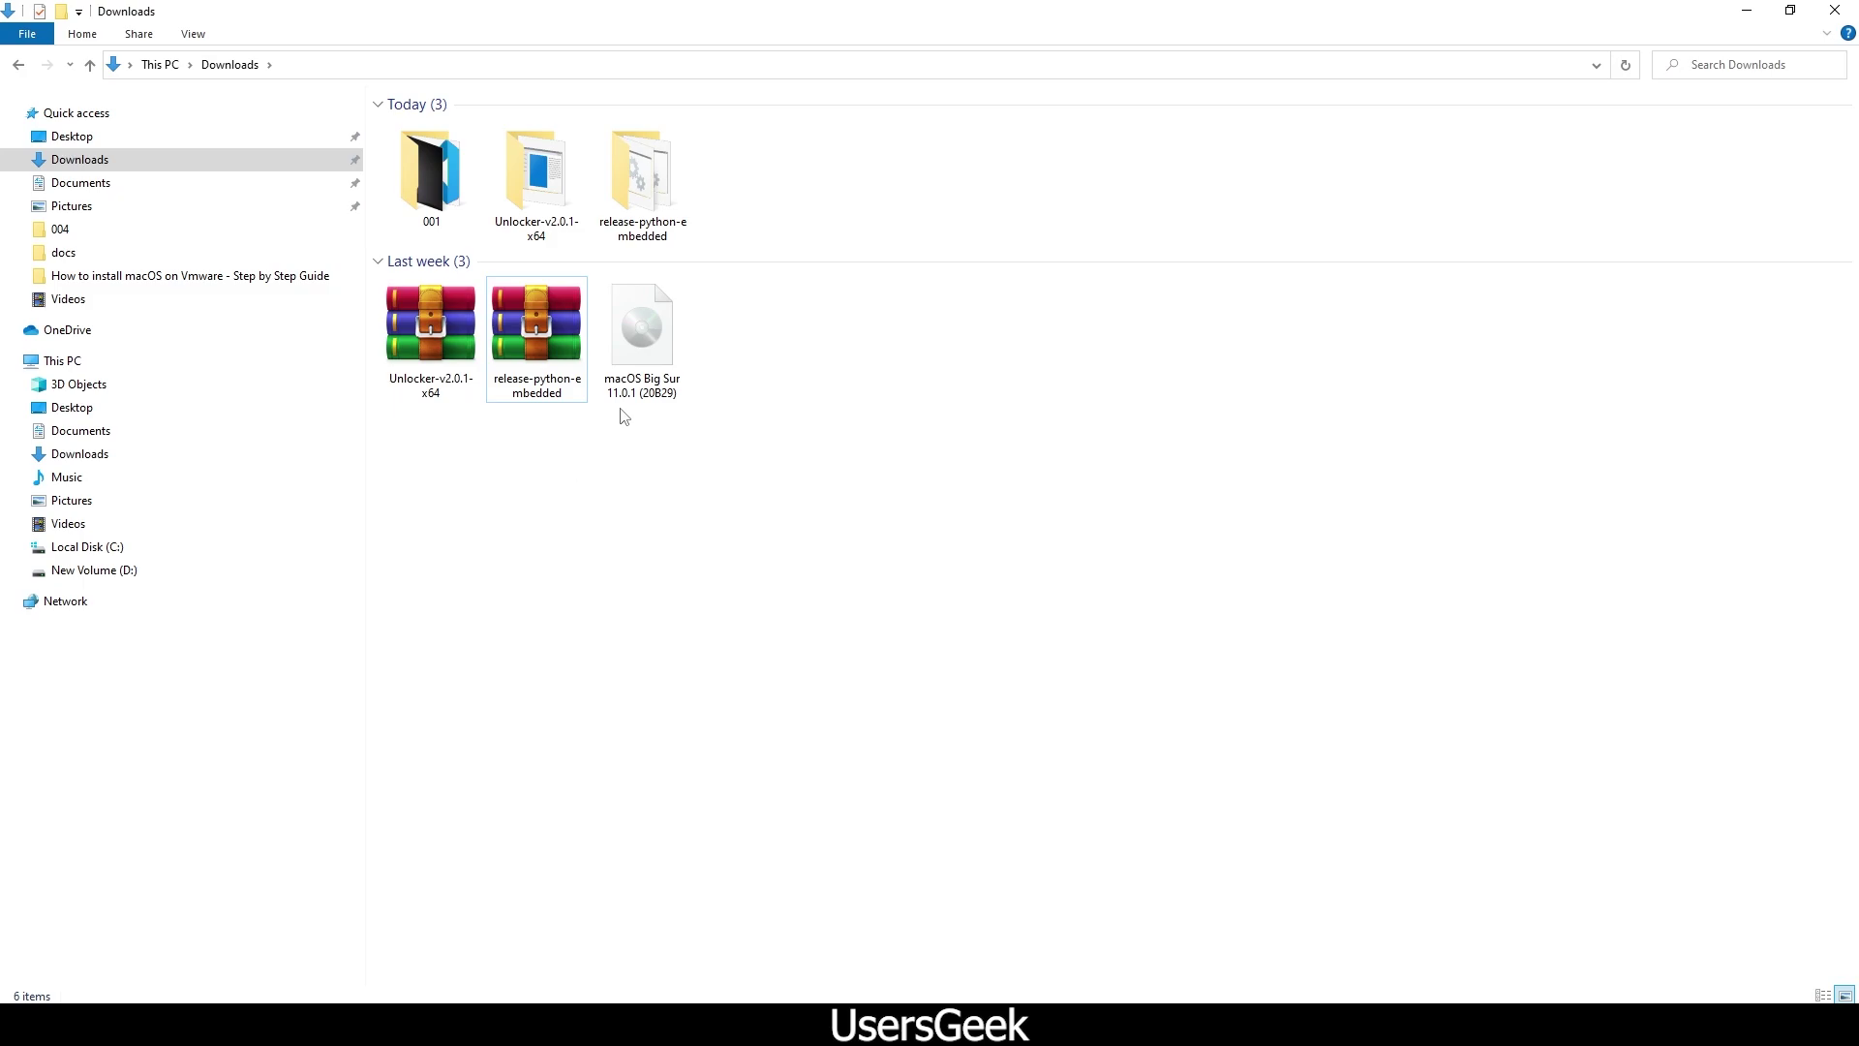
# Step: Run Unlocker from the Unlocker-v2.0.1-x64 folder as administrator, centre its window, then close it
pyautogui.doubleClick(535, 194)
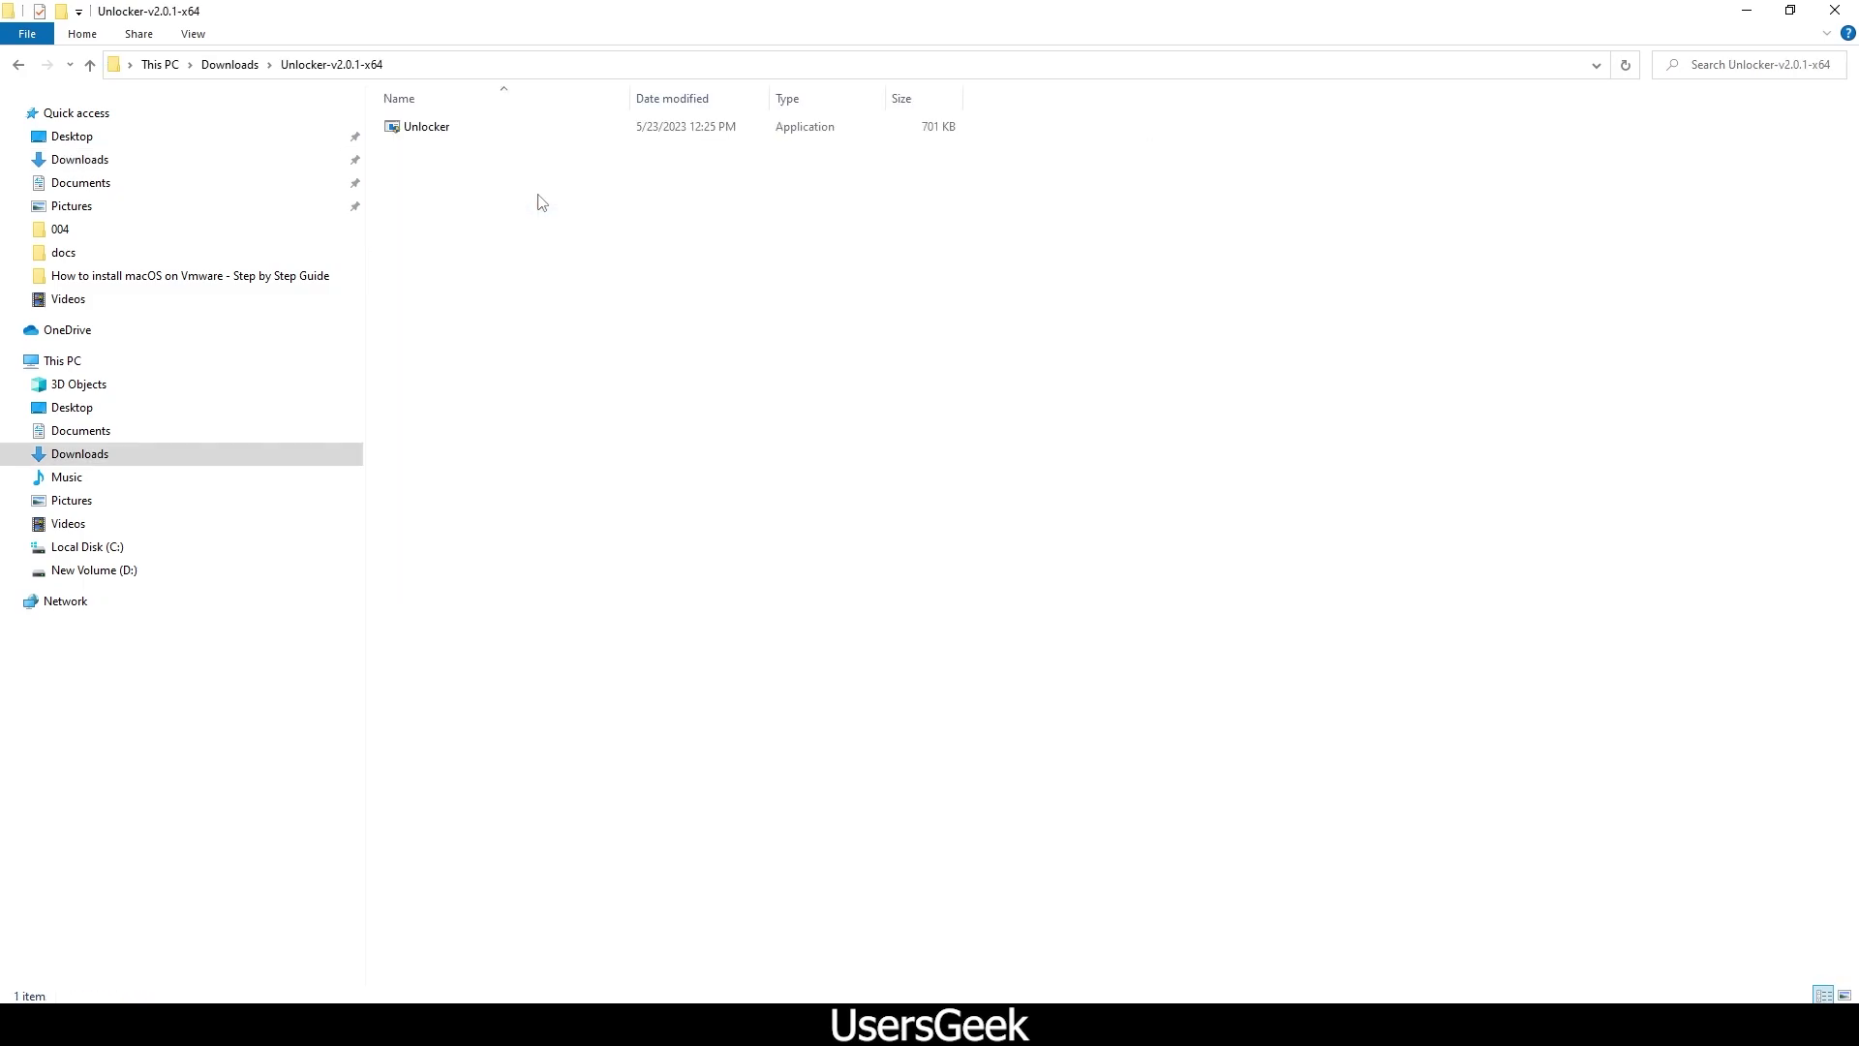
pyautogui.rightClick(423, 128)
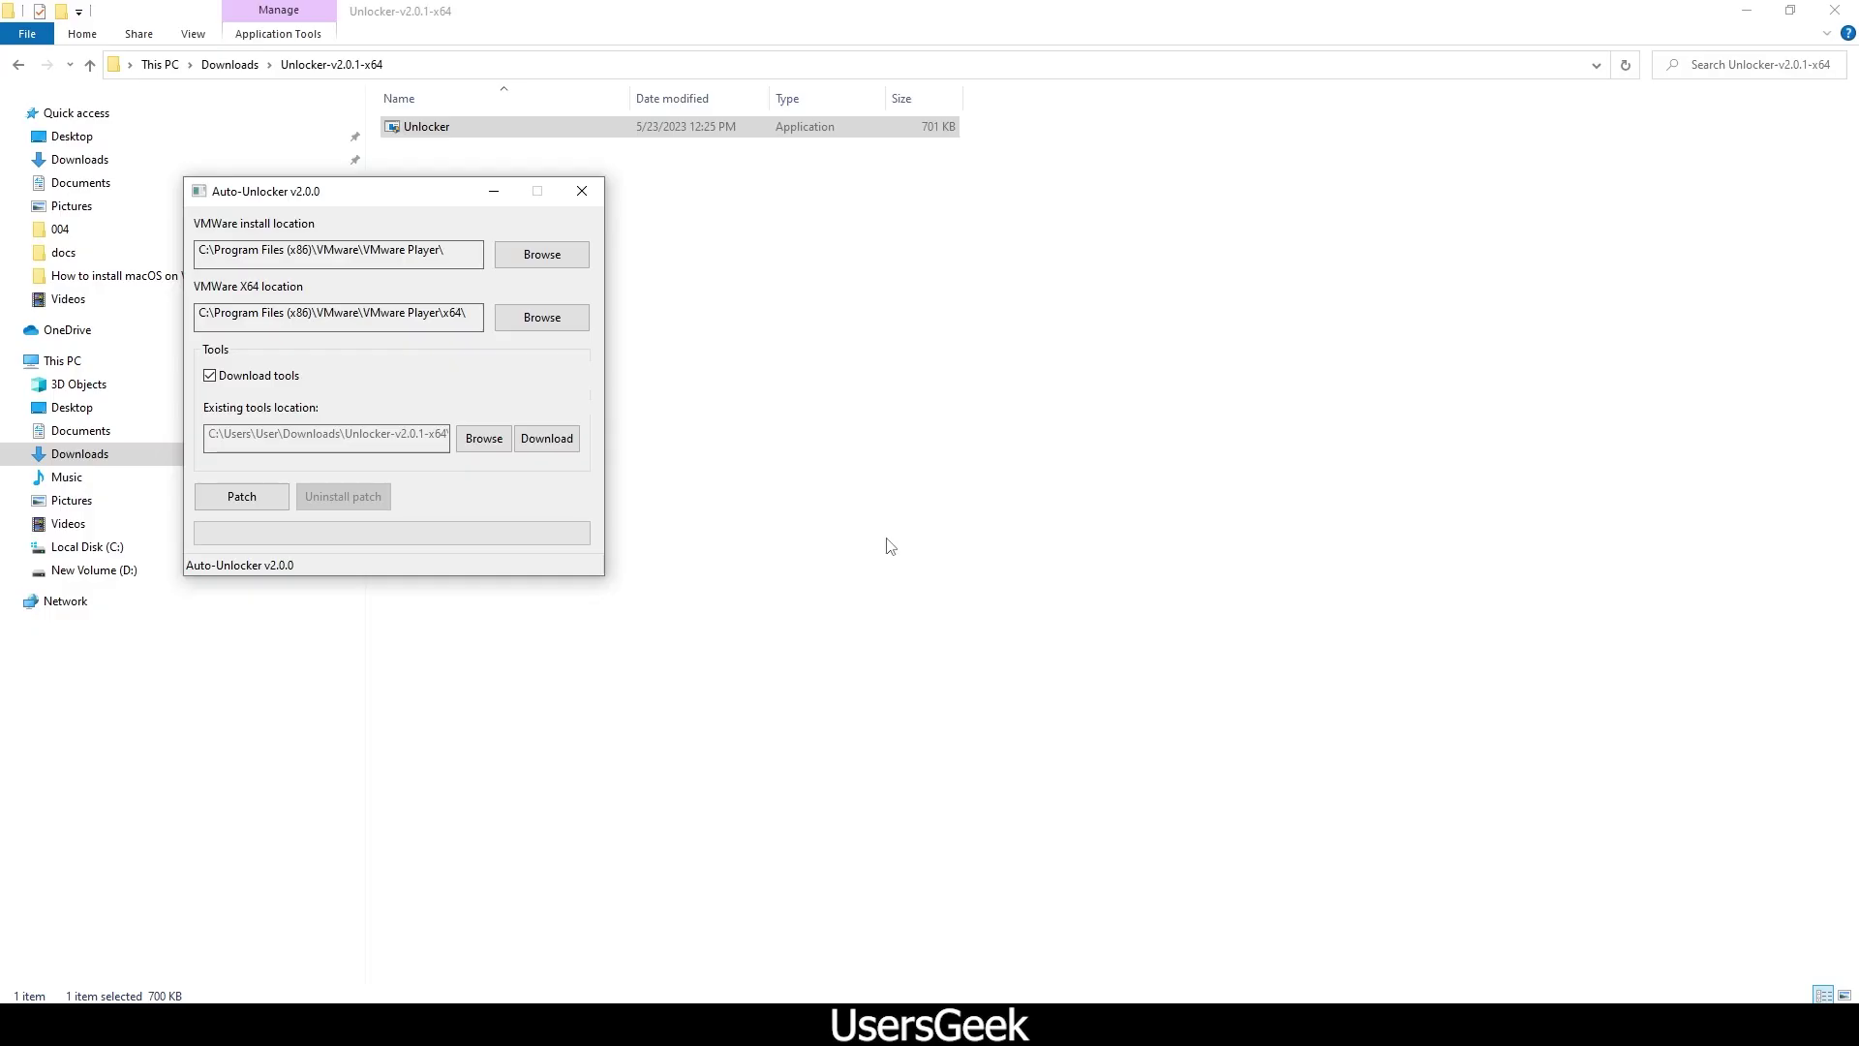
pyautogui.moveTo(431, 198); pyautogui.dragTo(1015, 313)
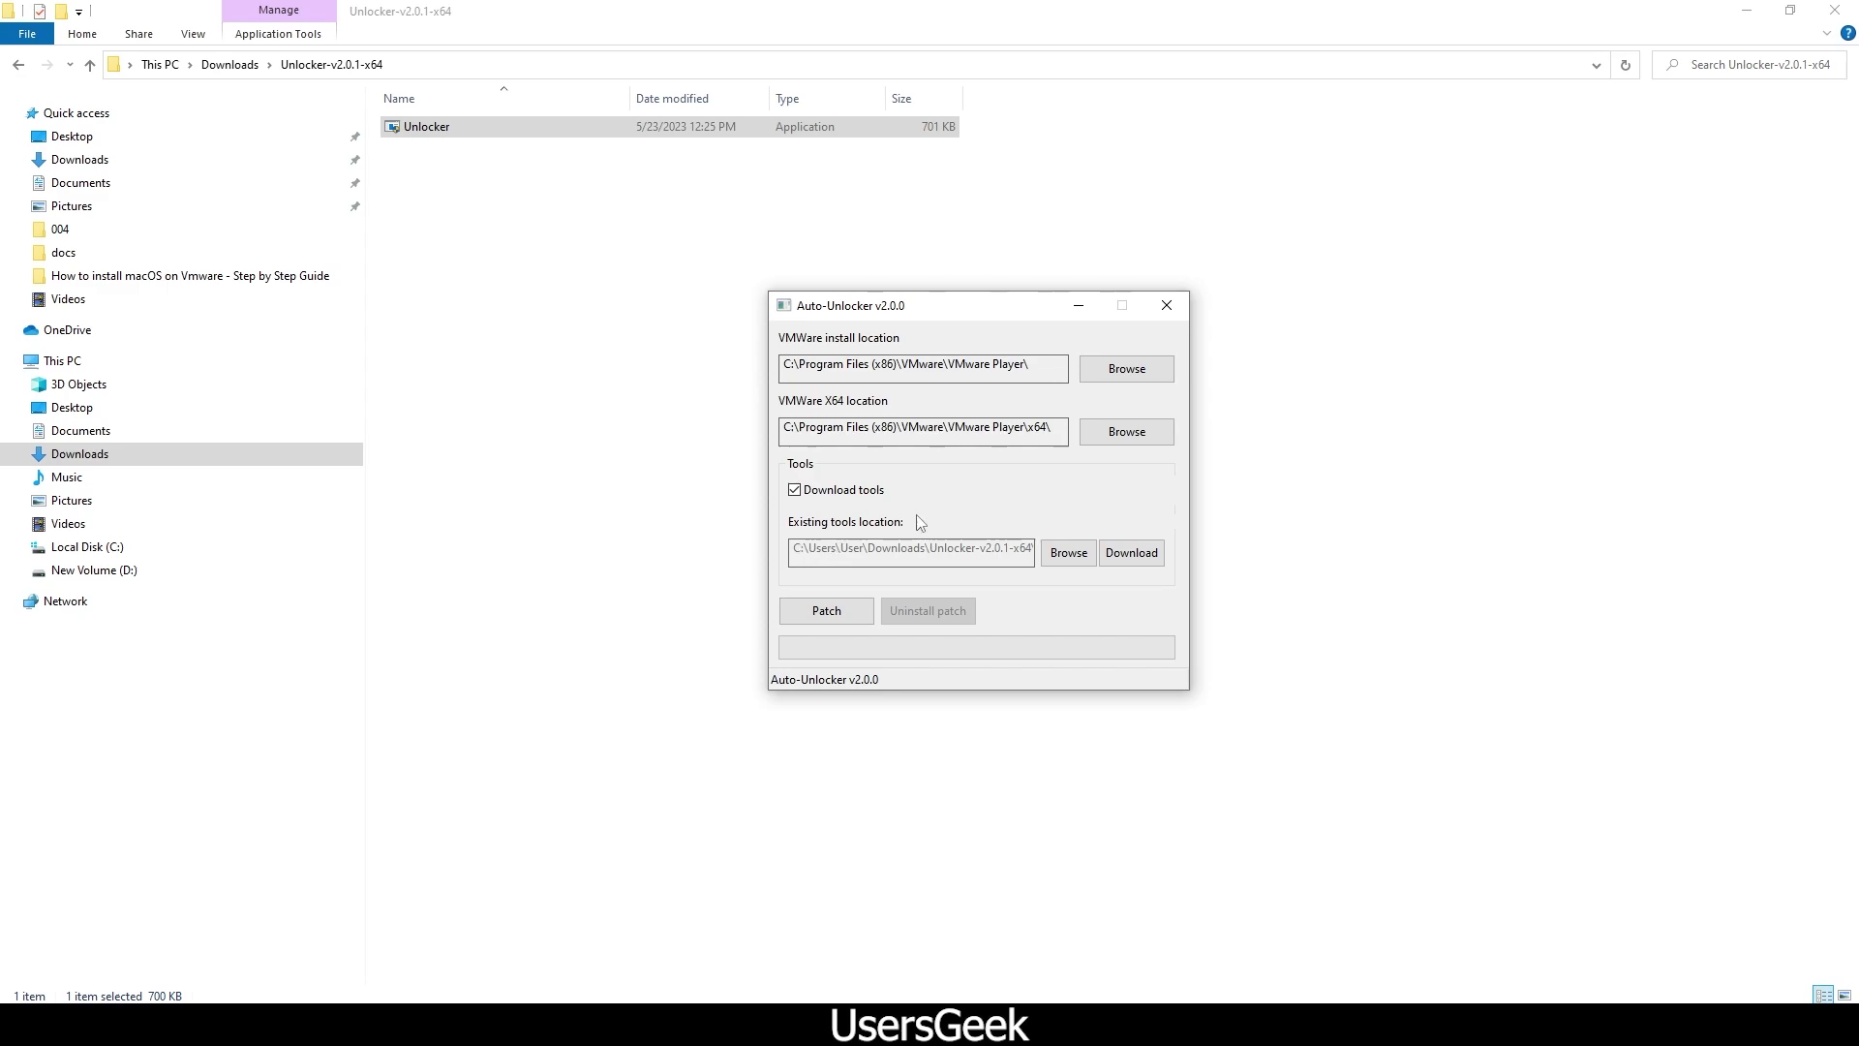
pyautogui.click(1167, 305)
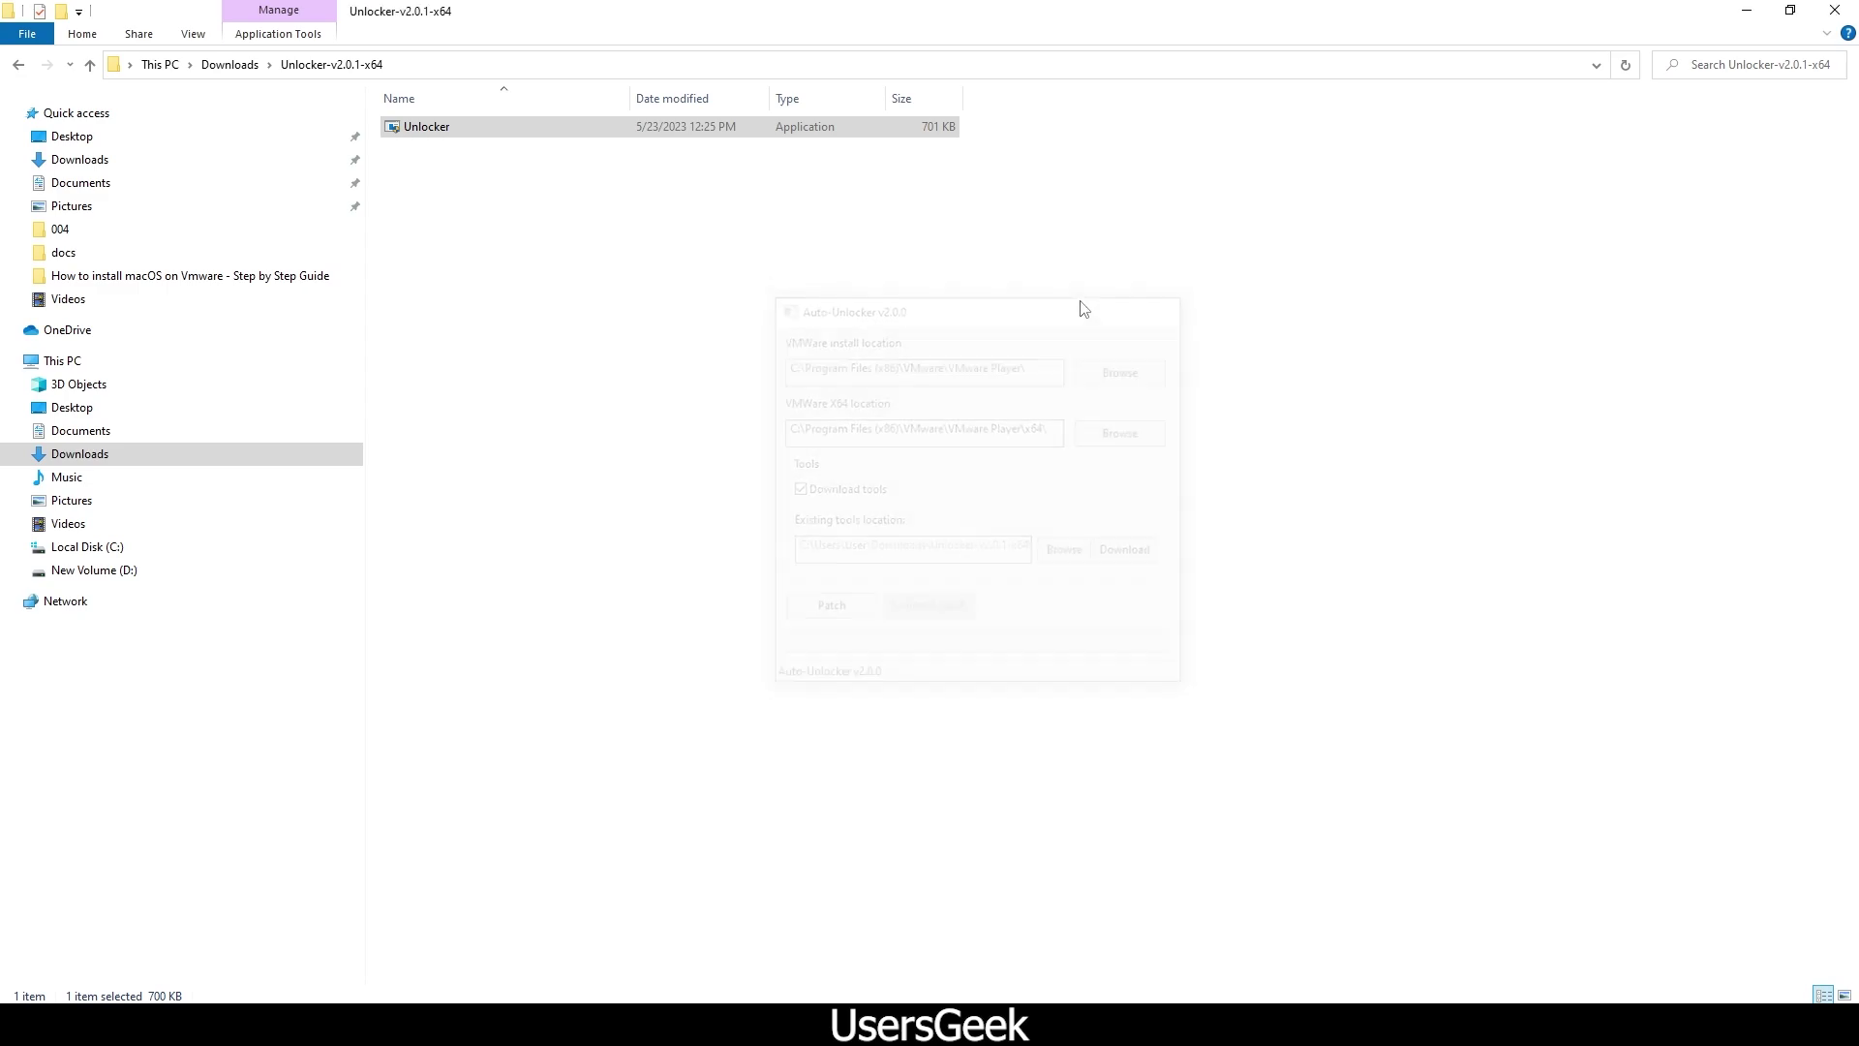
# Step: Return to Downloads, open release-python-embedded, and inspect the win-install script's menu without running it
pyautogui.click(89, 64)
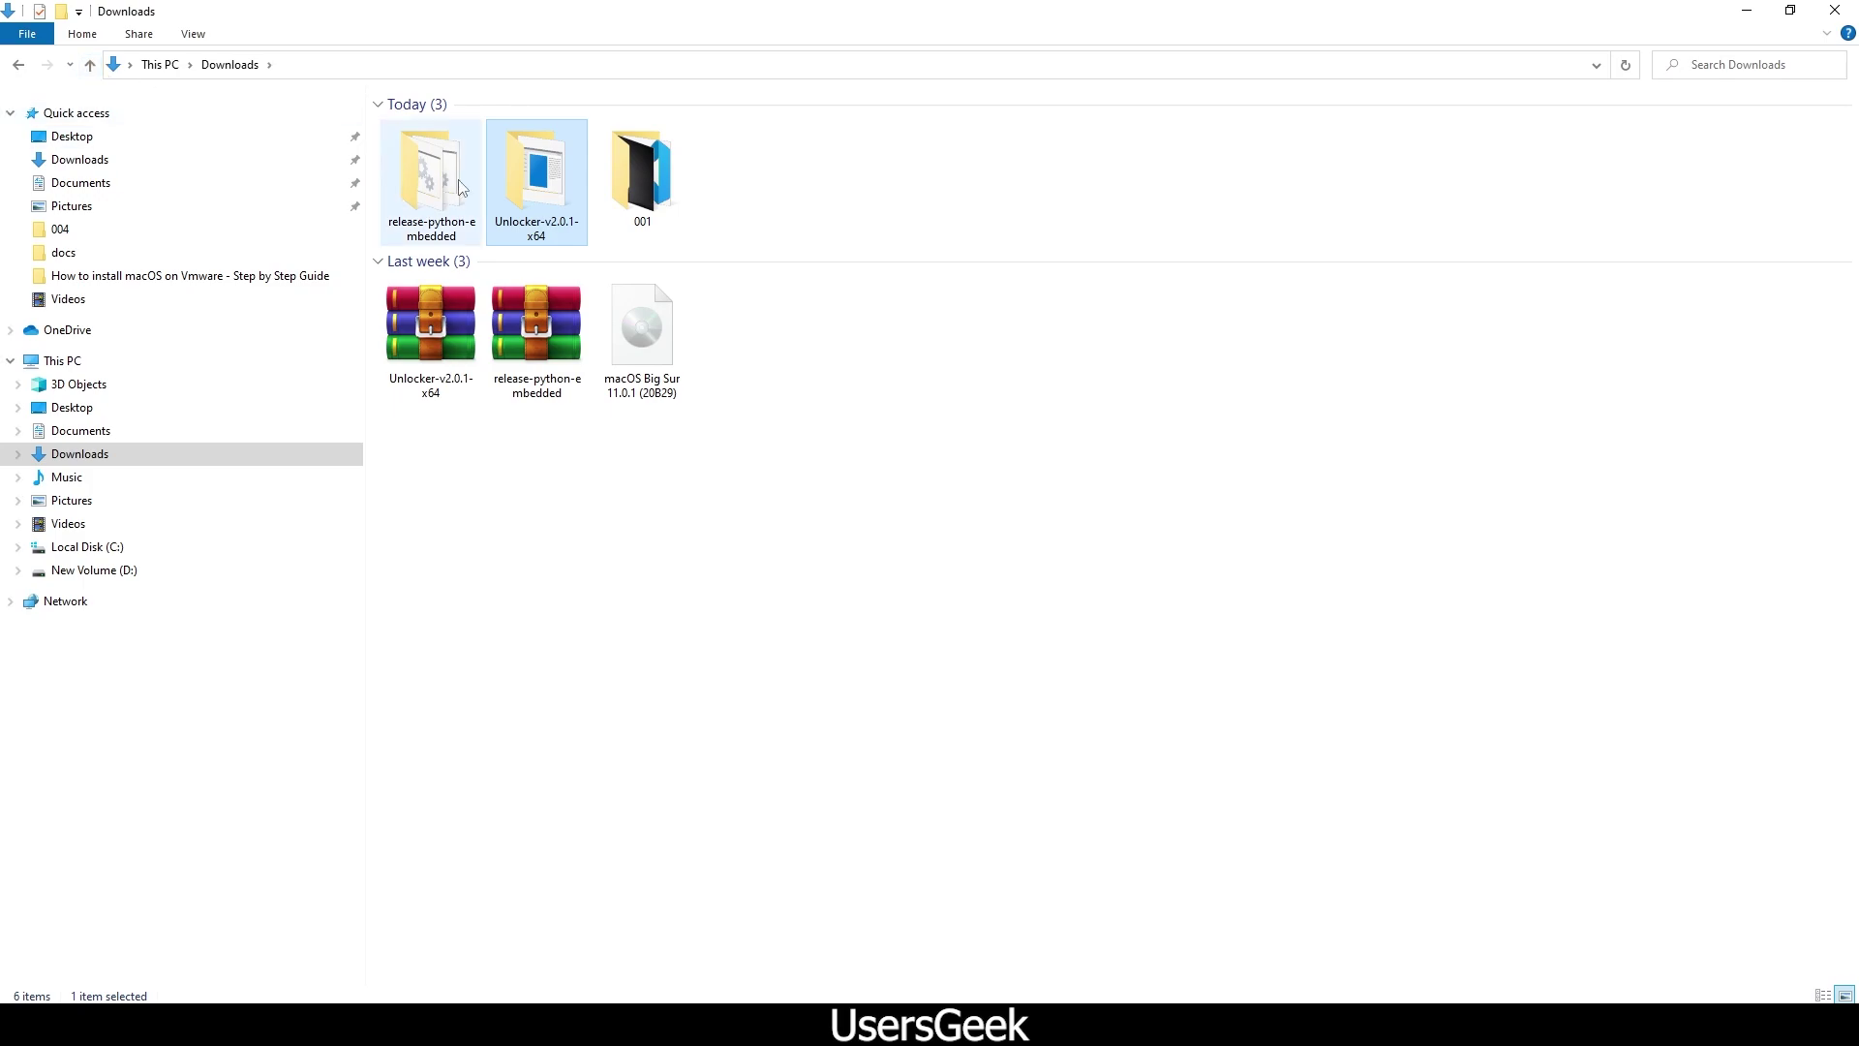
pyautogui.doubleClick(434, 174)
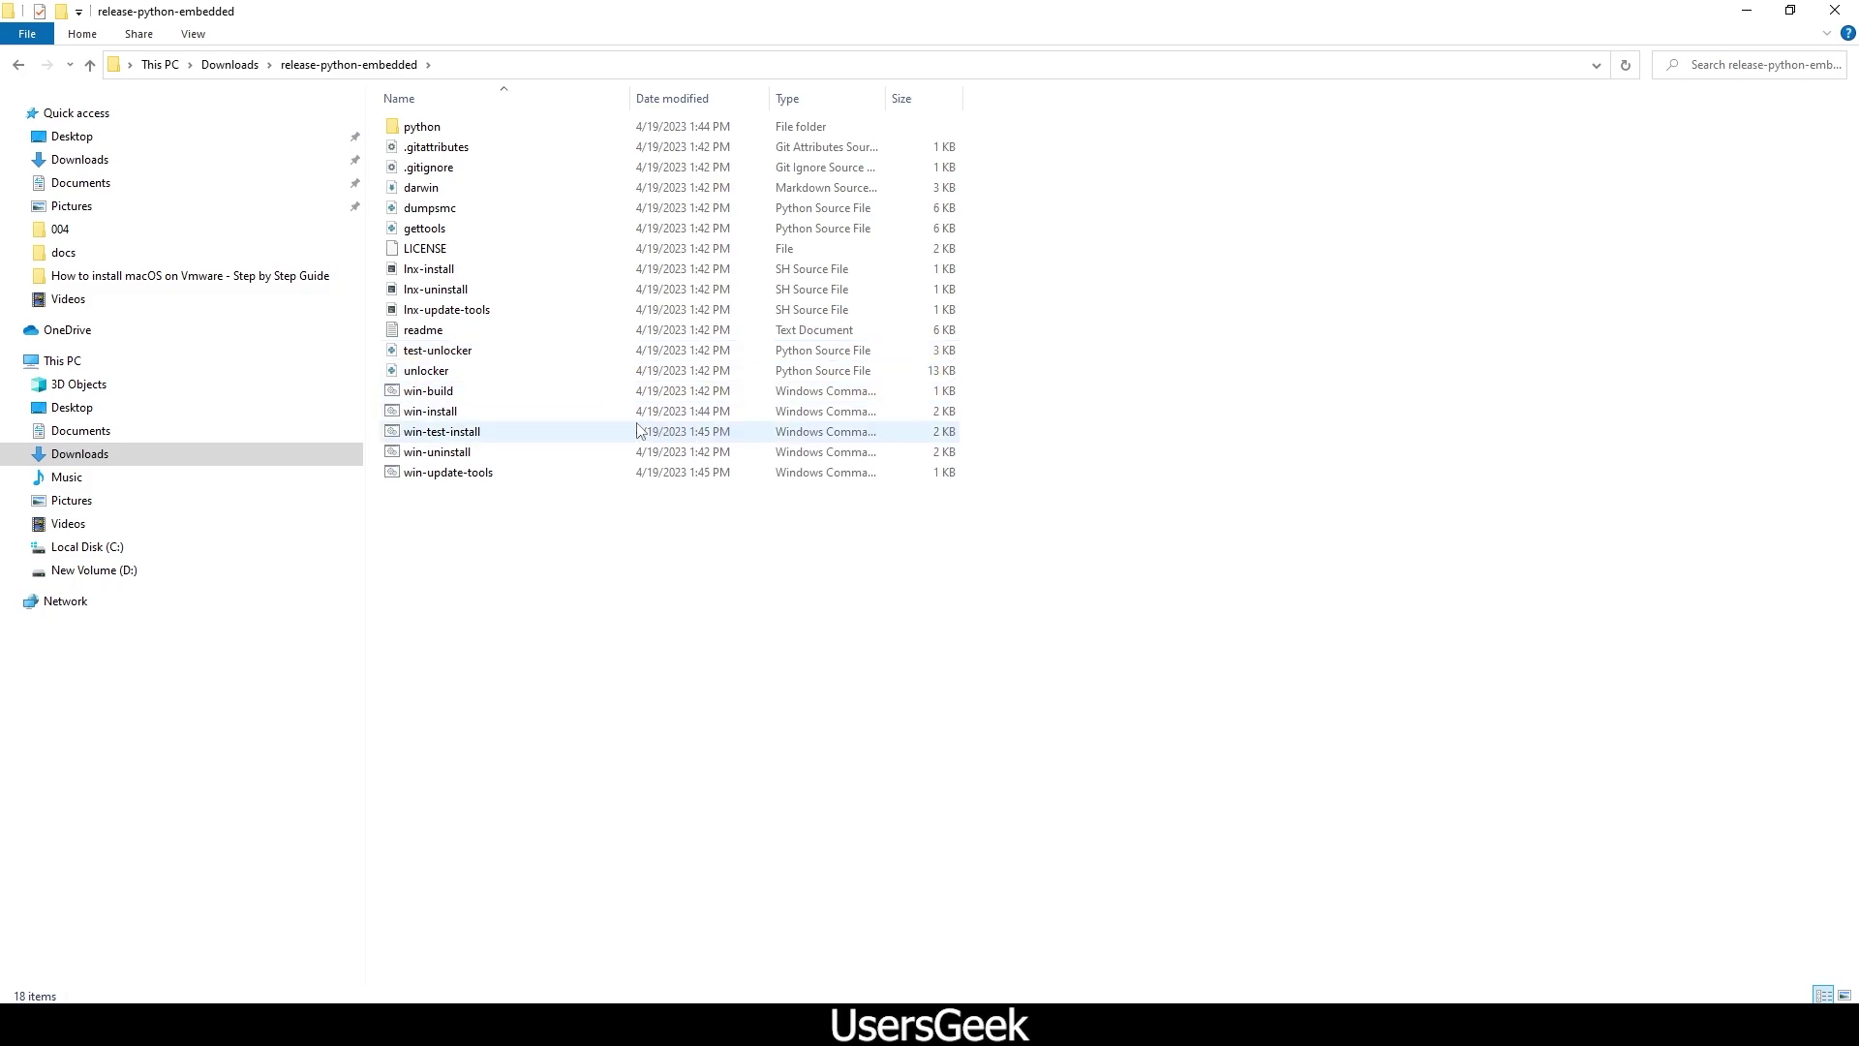
pyautogui.rightClick(426, 420)
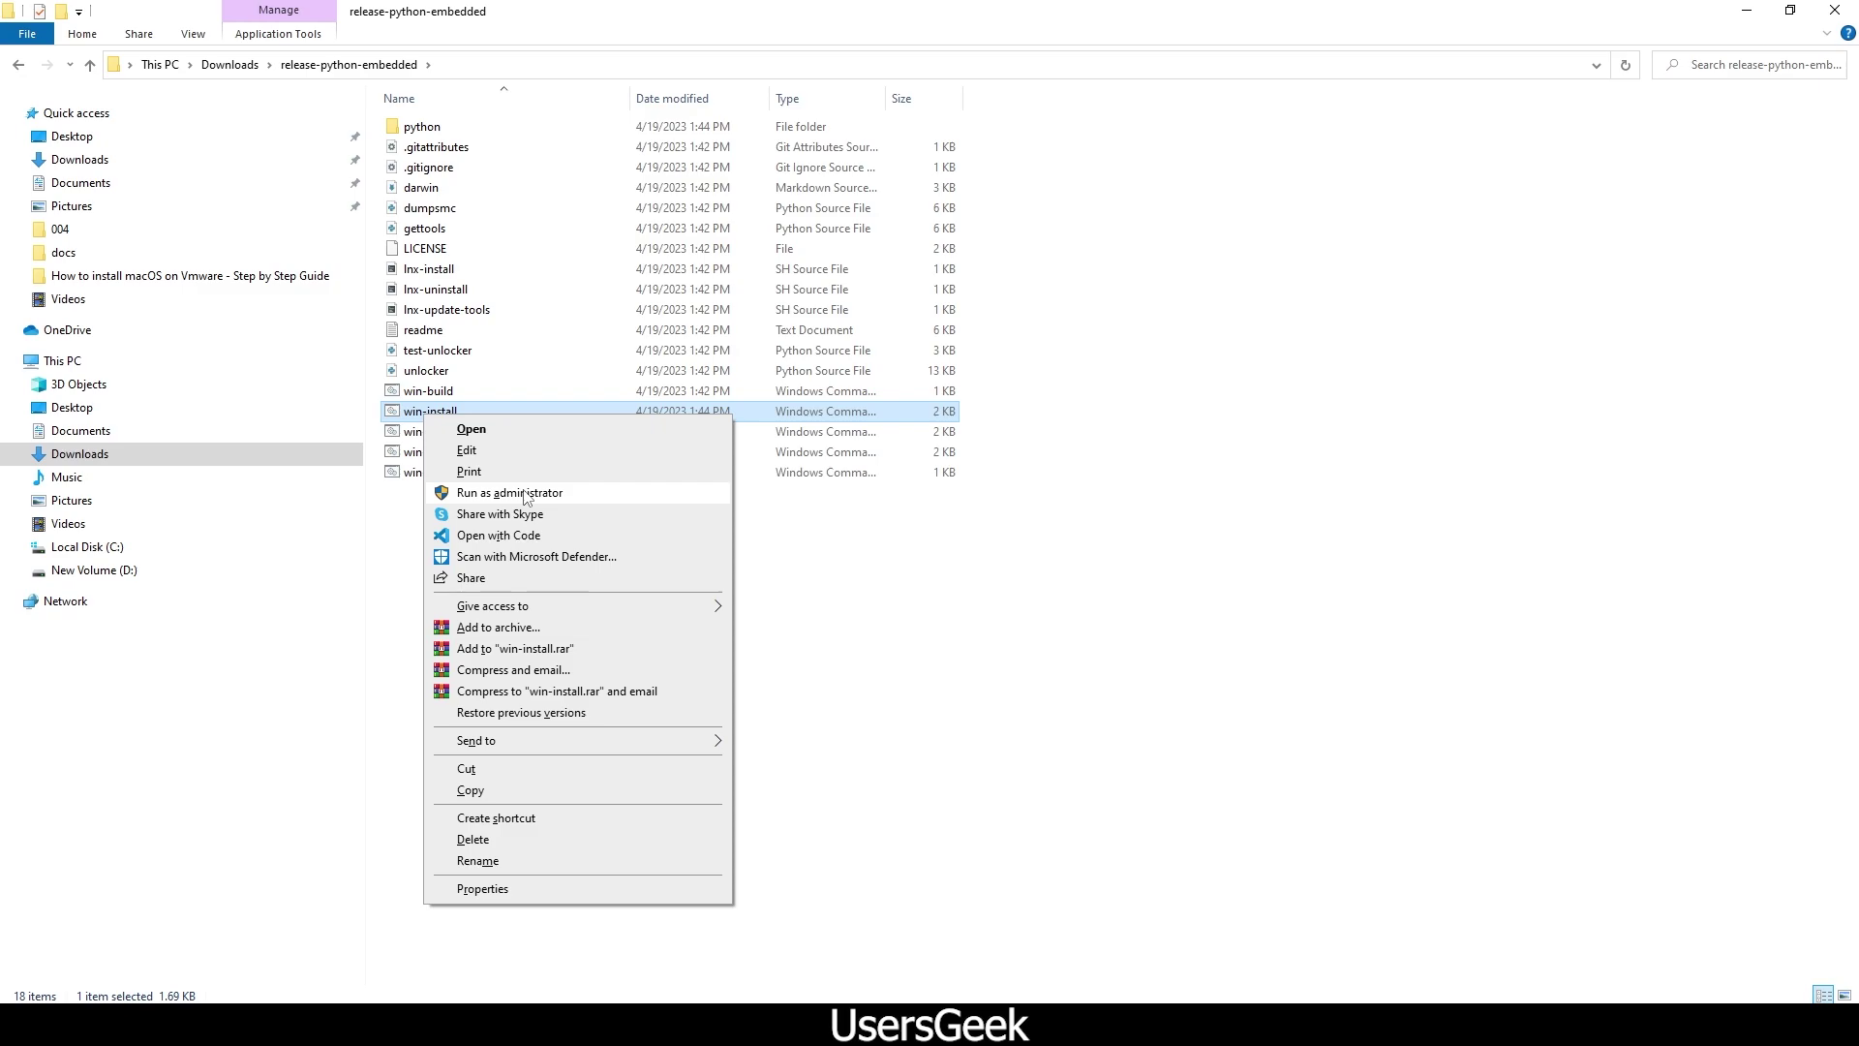
pyautogui.click(963, 436)
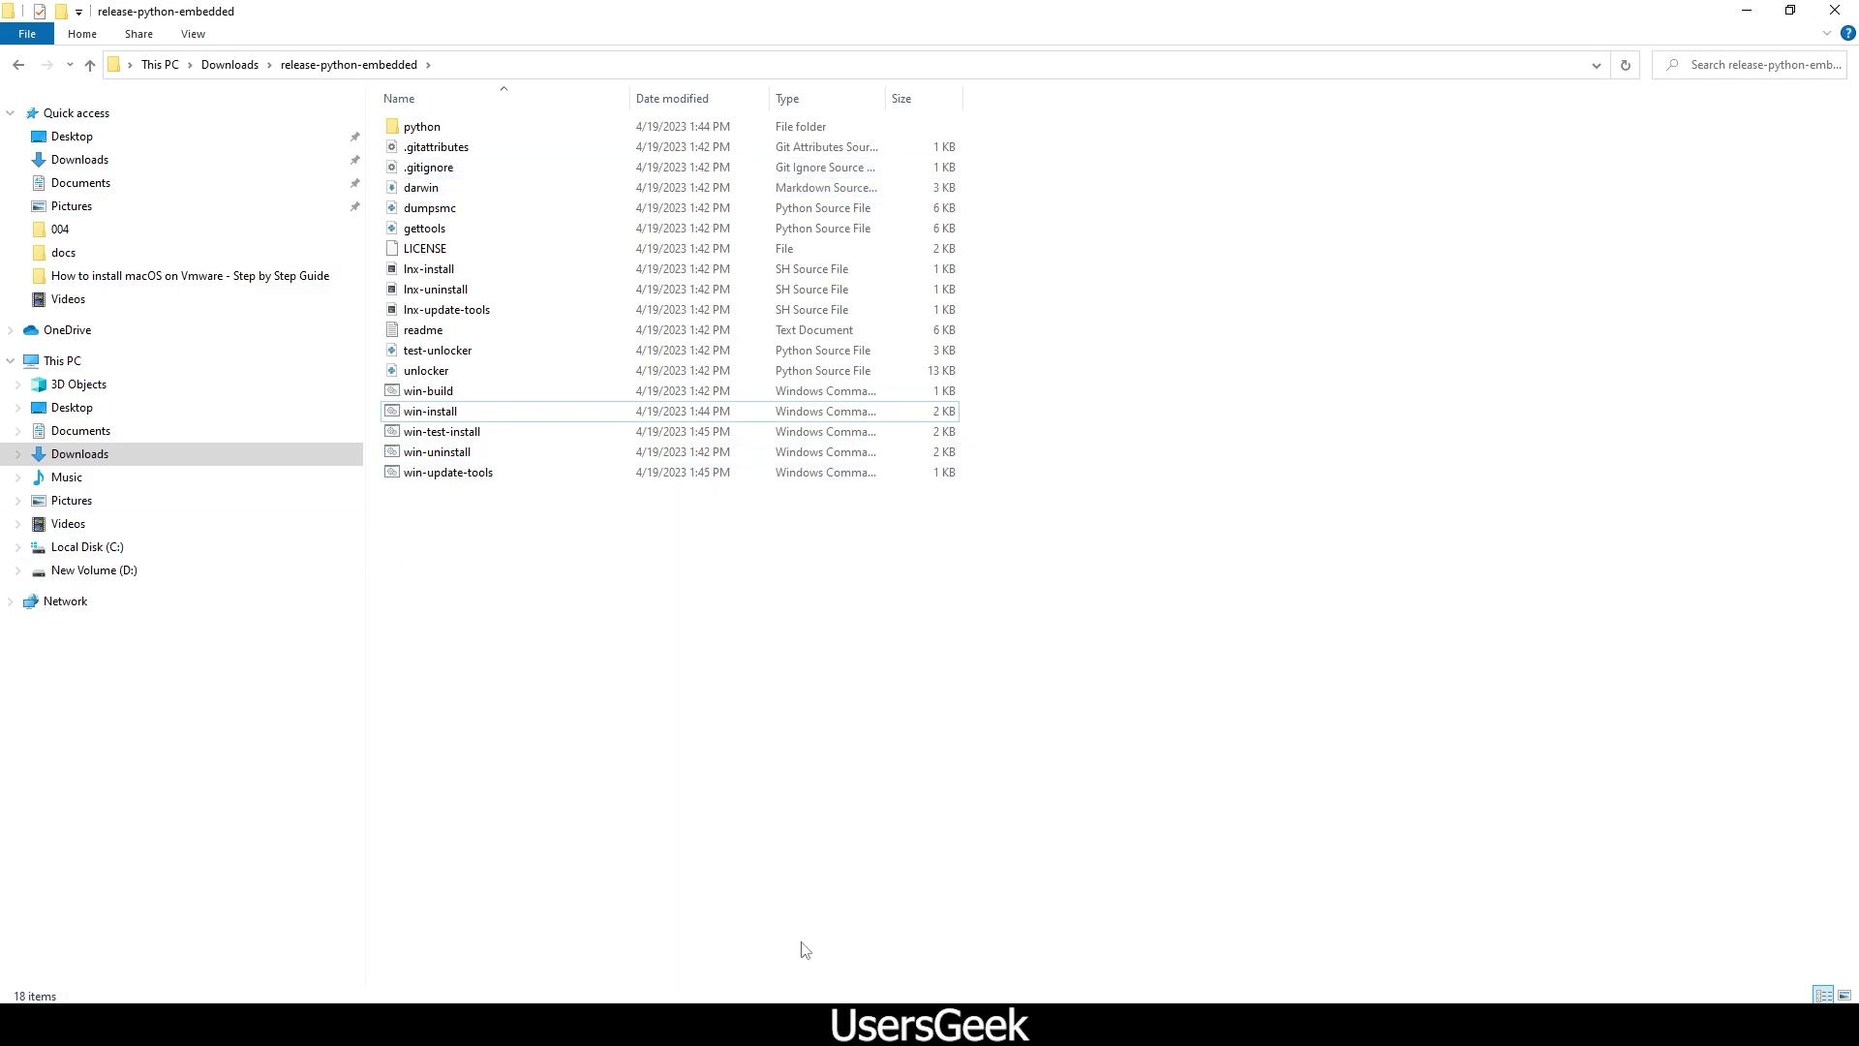
# Step: Bring up VMware Player beside the Notepad notes, minimizing File Explorer
pyautogui.click(809, 1026)
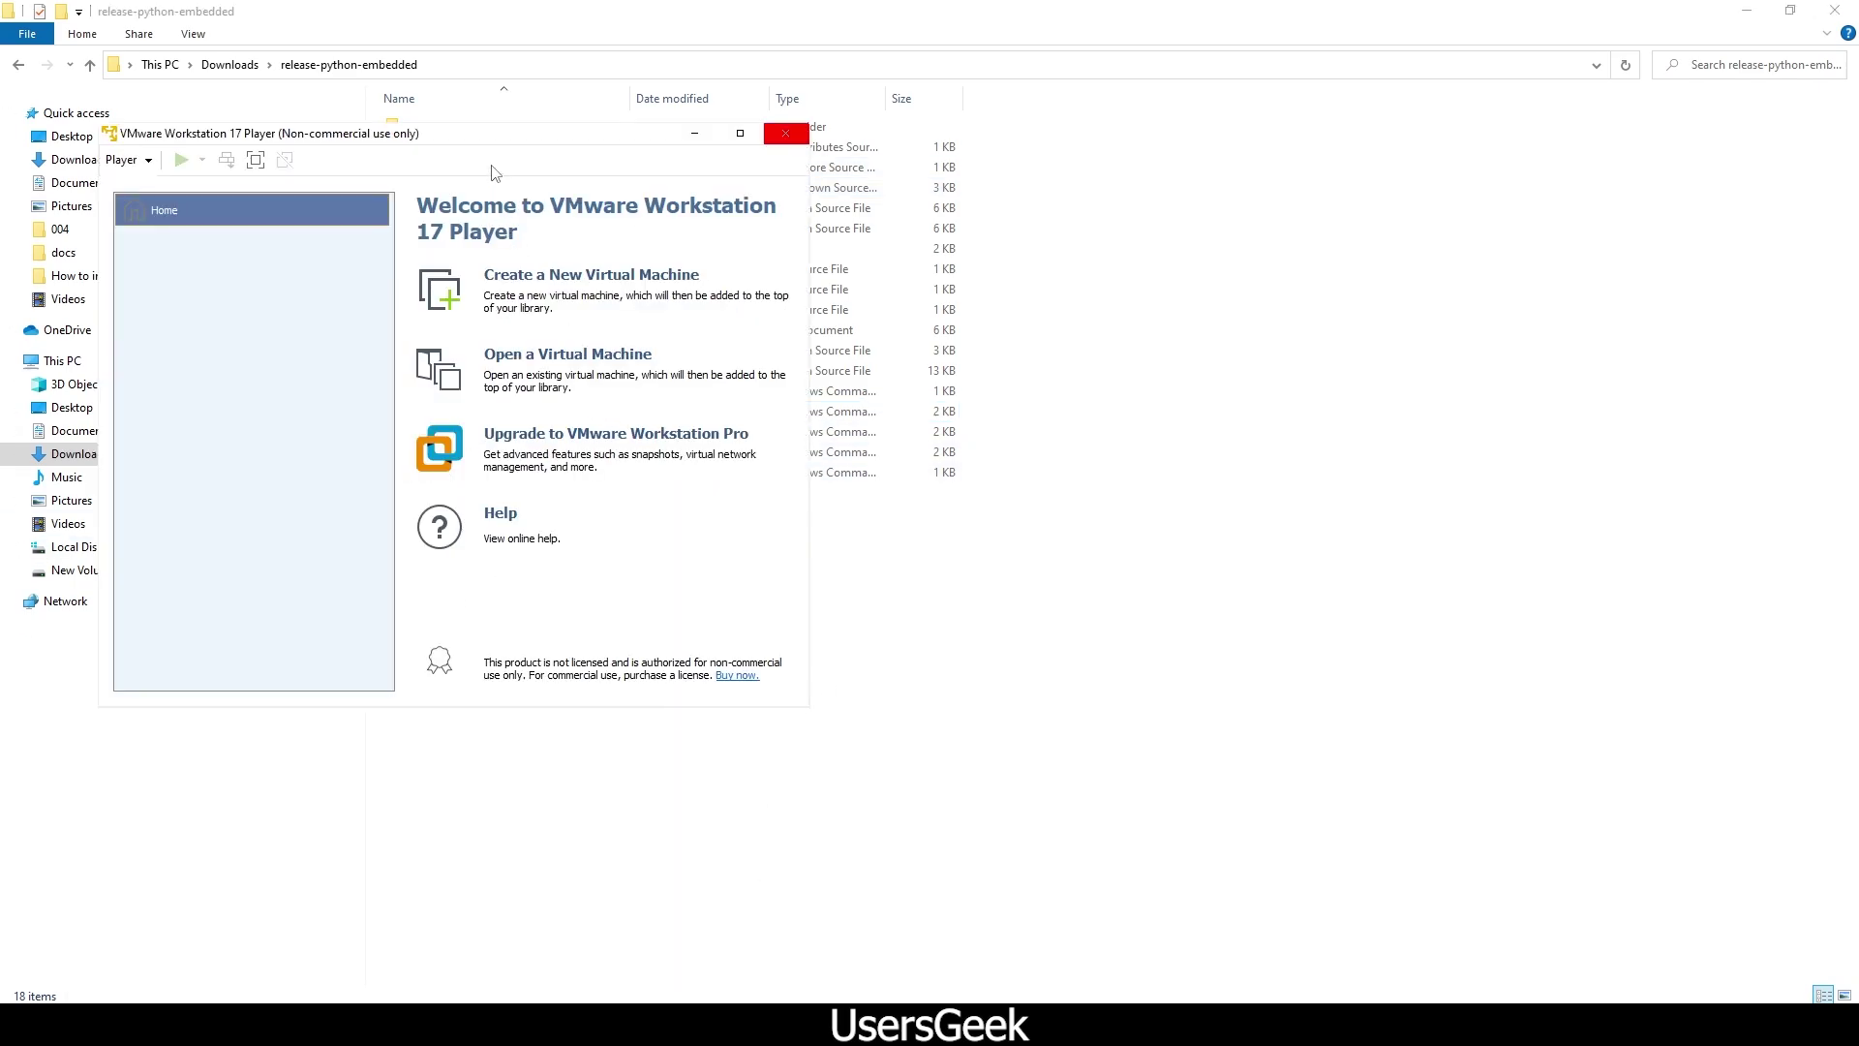
pyautogui.moveTo(466, 143); pyautogui.dragTo(1004, 267)
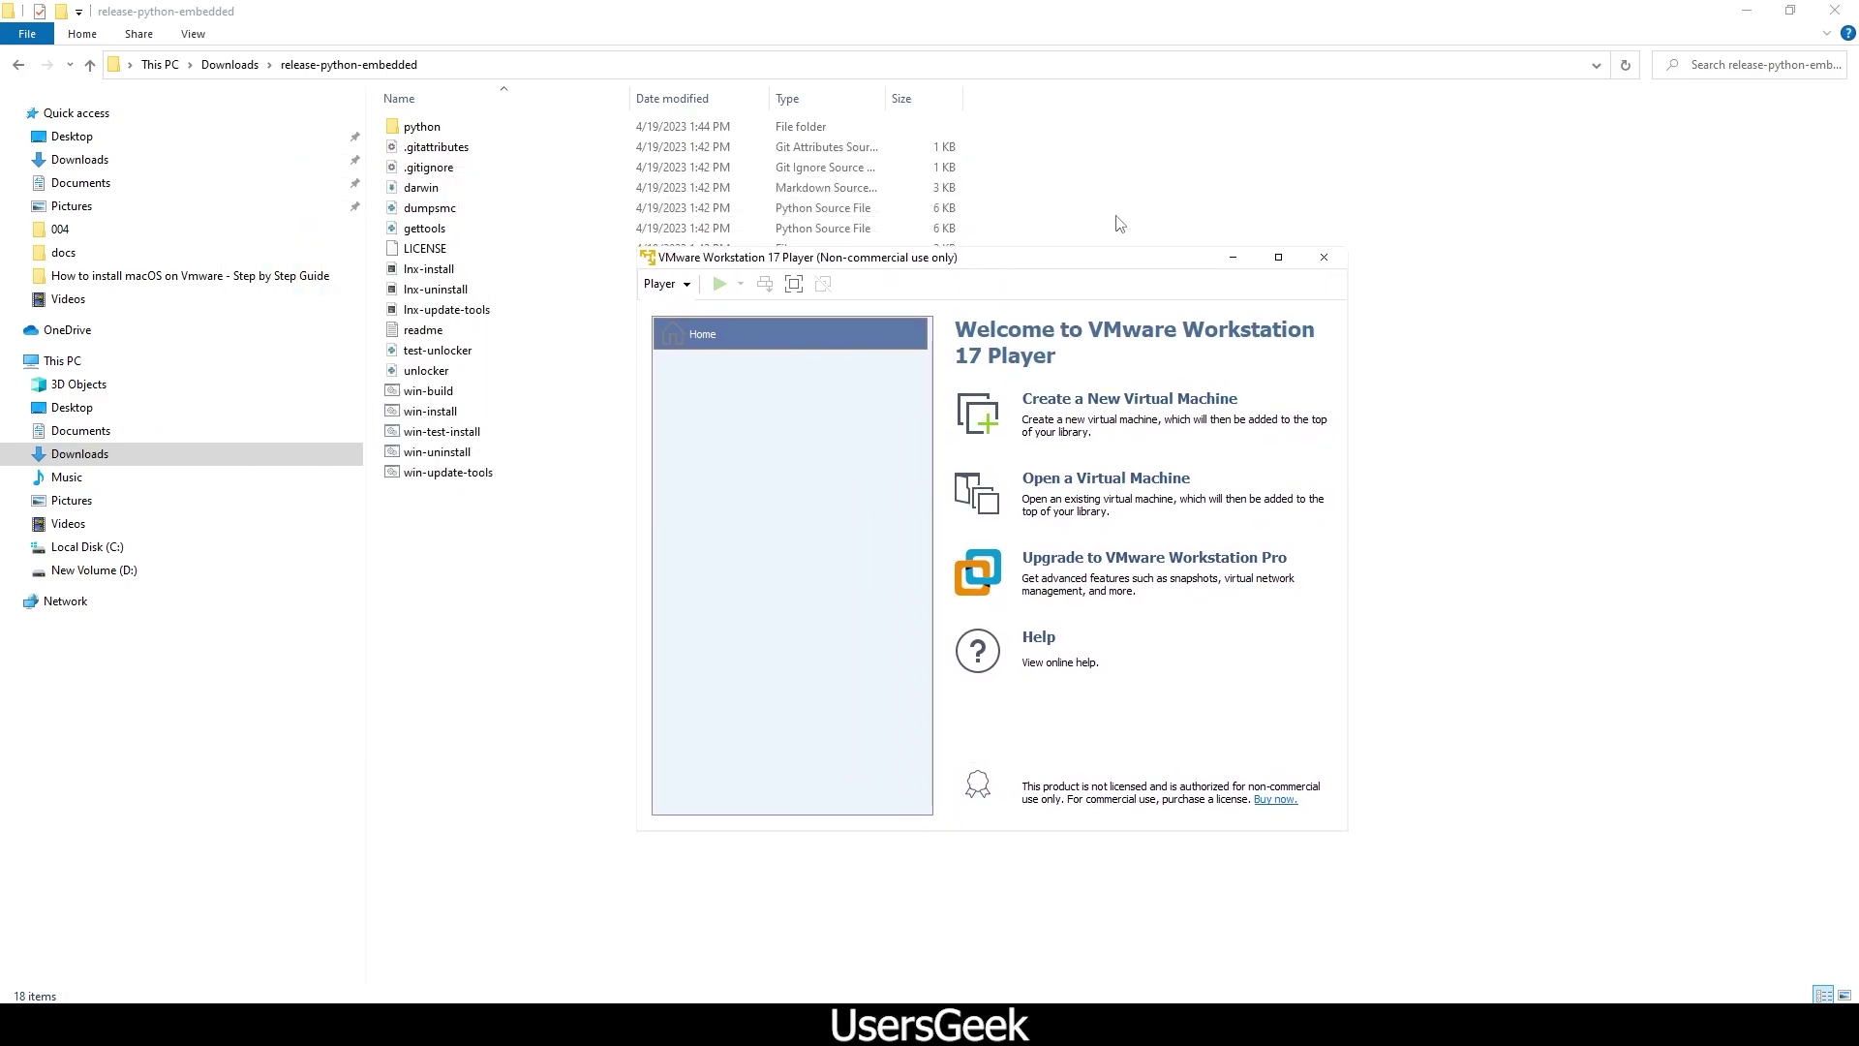
pyautogui.click(1743, 10)
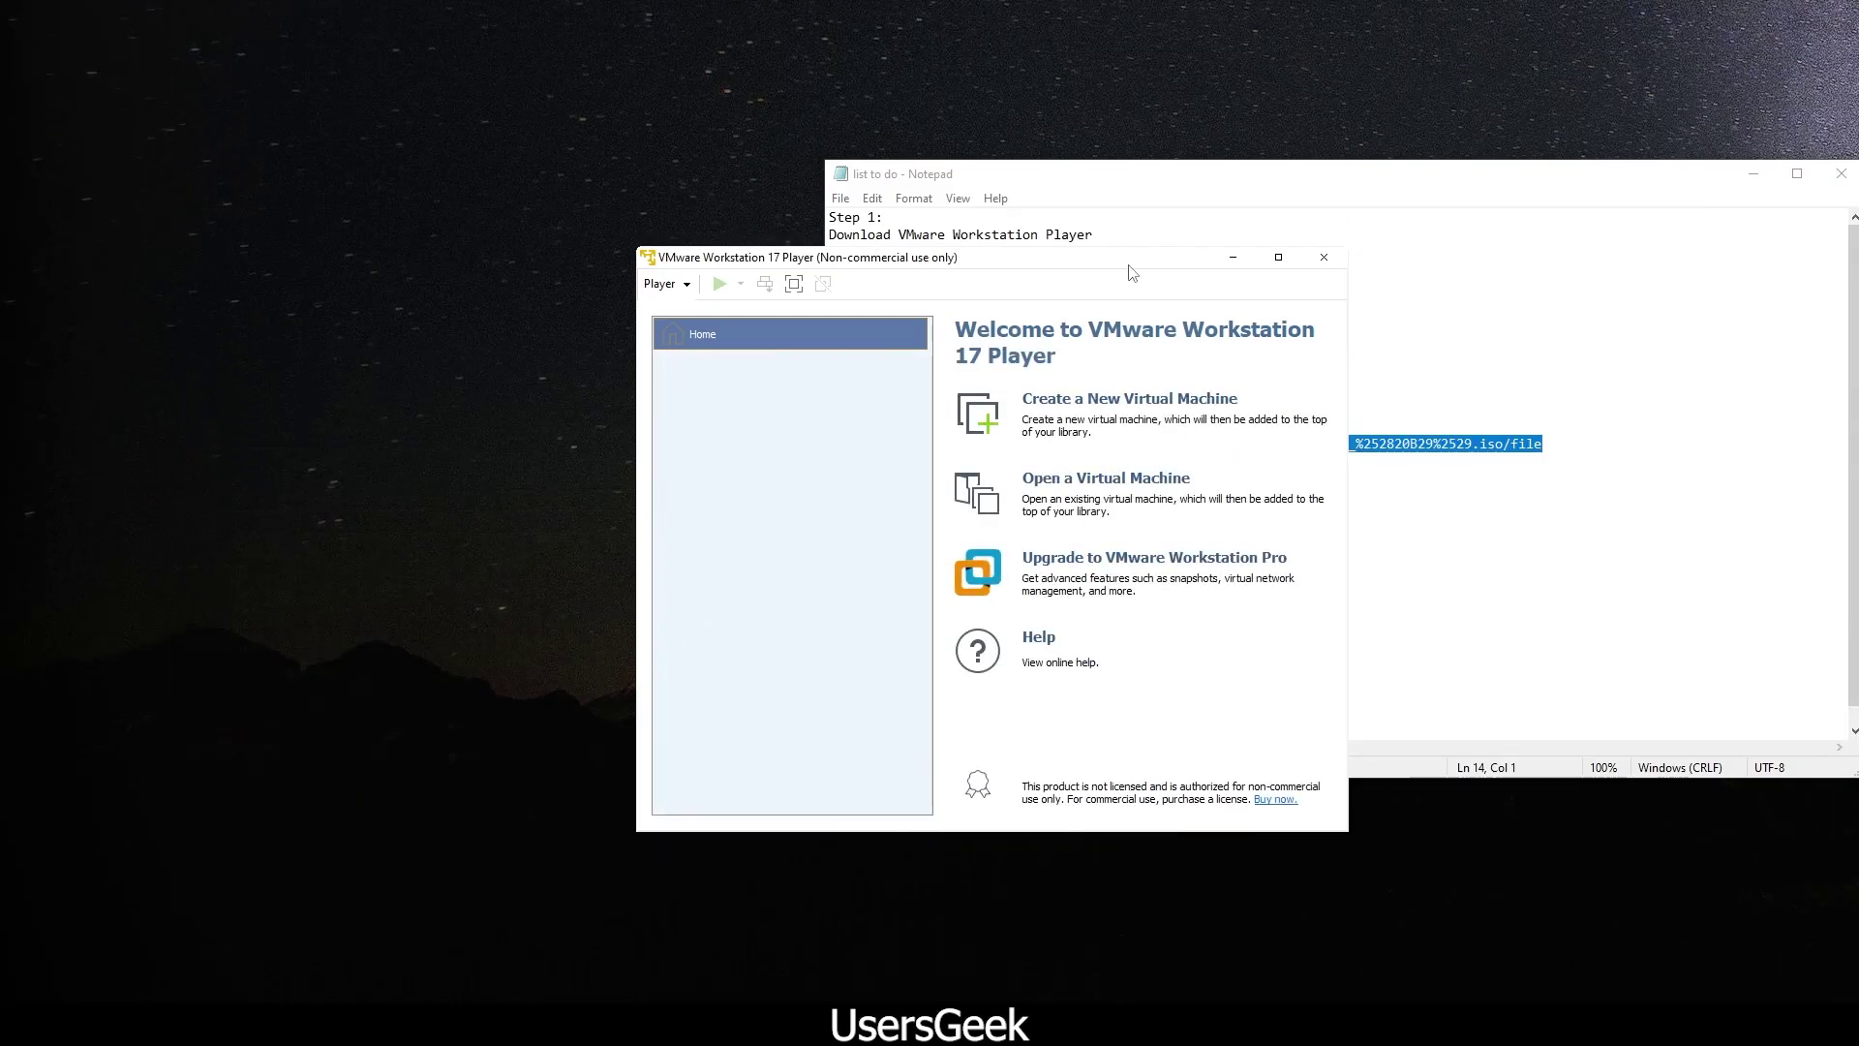
pyautogui.moveTo(1130, 273); pyautogui.dragTo(559, 180)
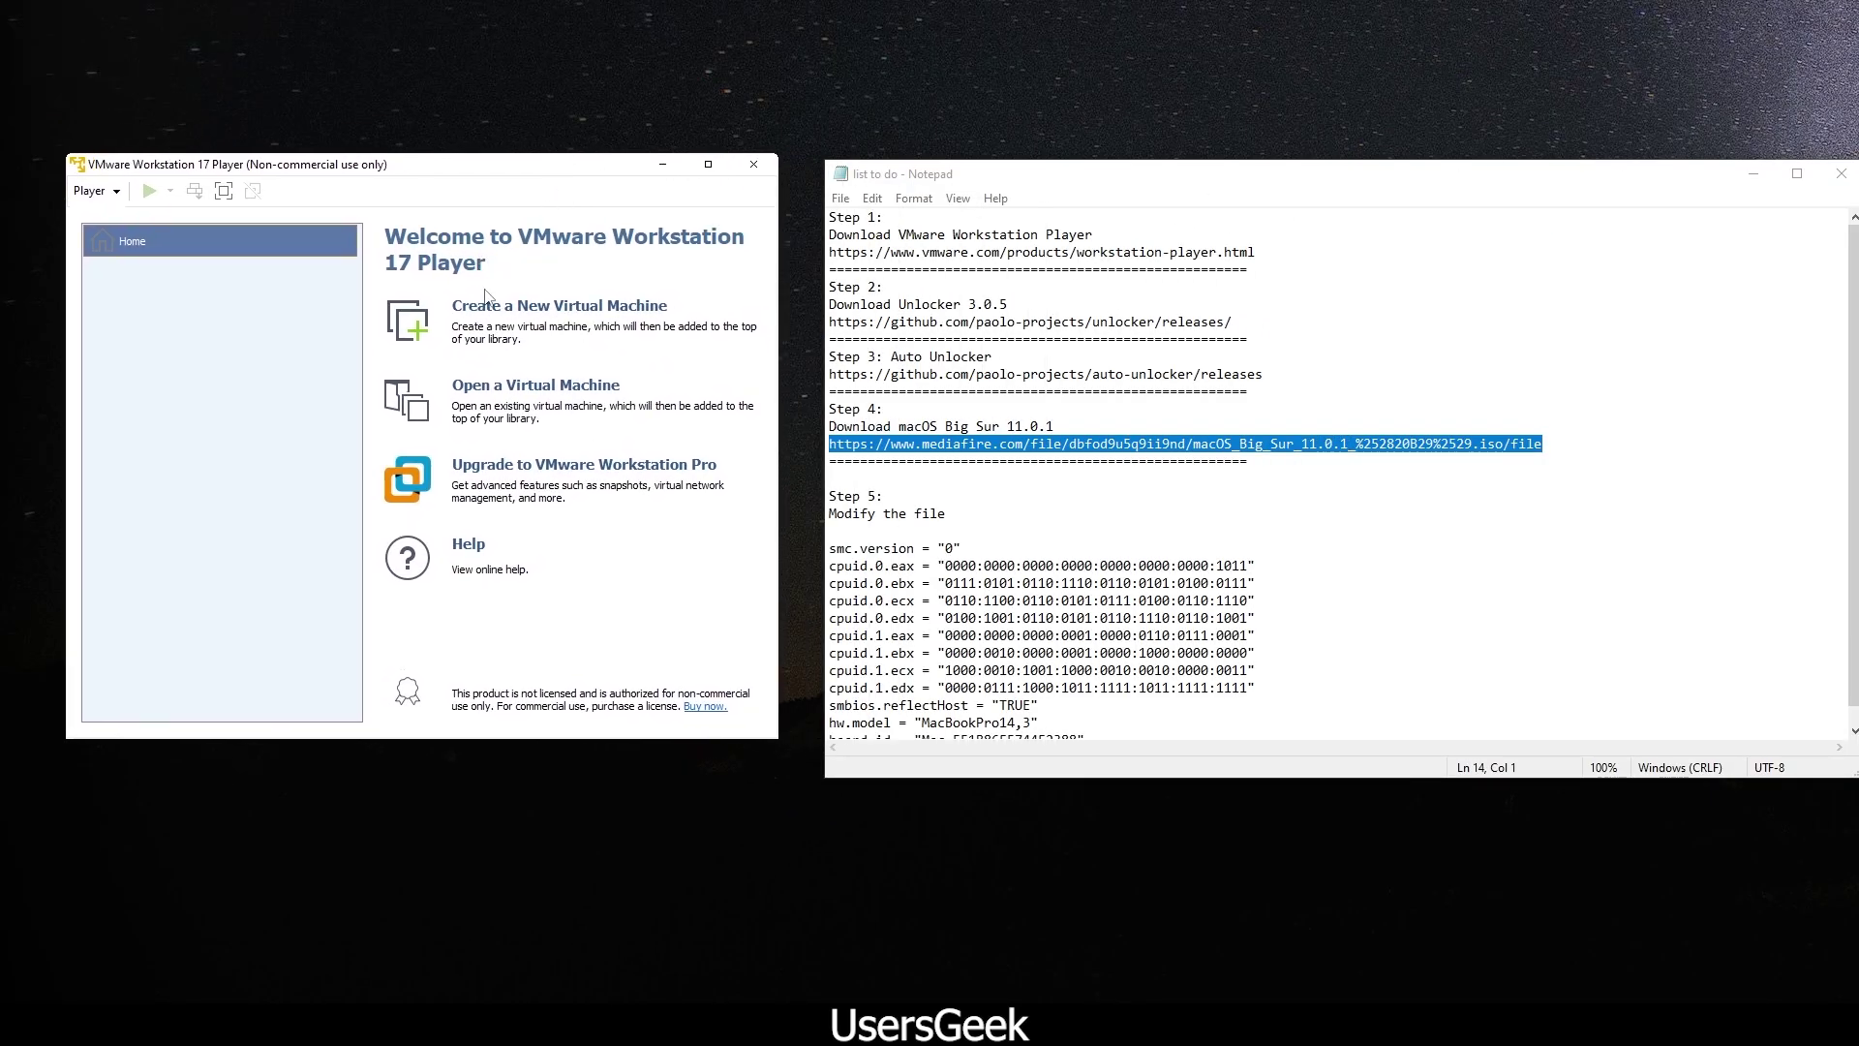
# Step: Start a new virtual machine from the macOS Big Sur 11.0.1 (20B29) installer disc image
pyautogui.click(538, 308)
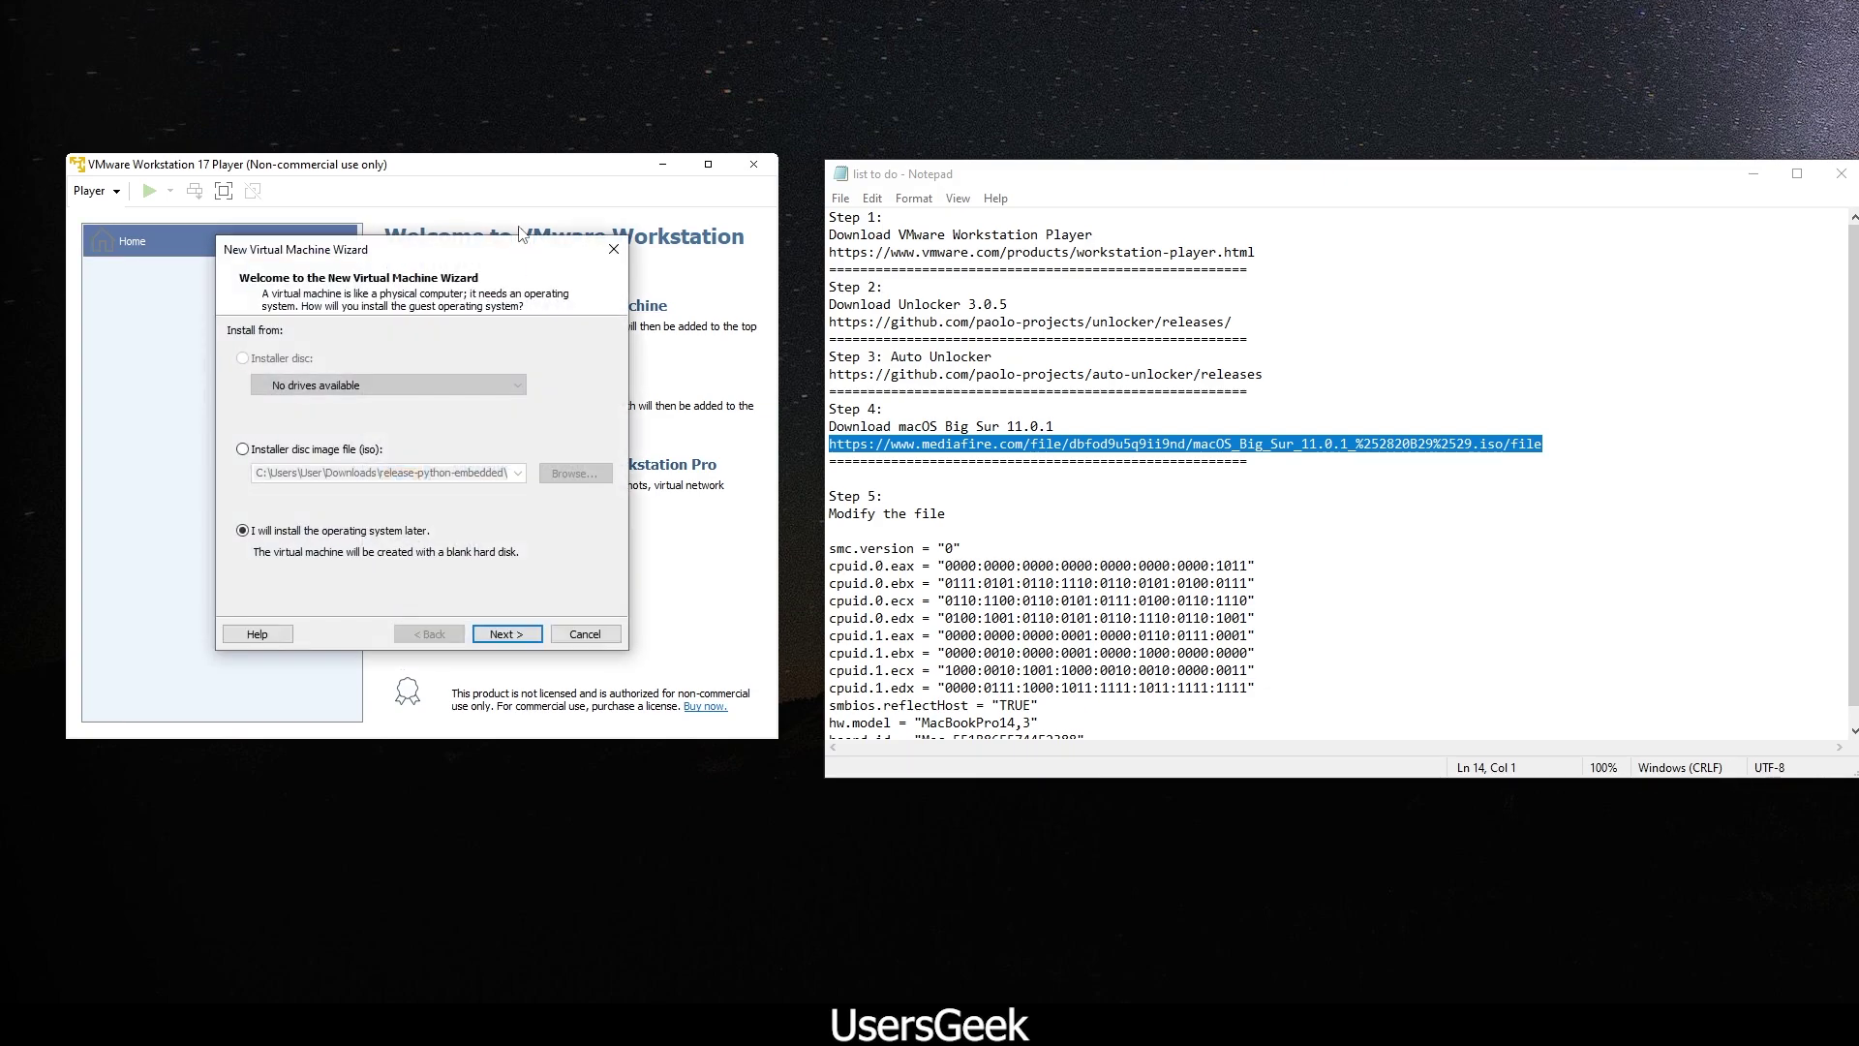
pyautogui.click(296, 449)
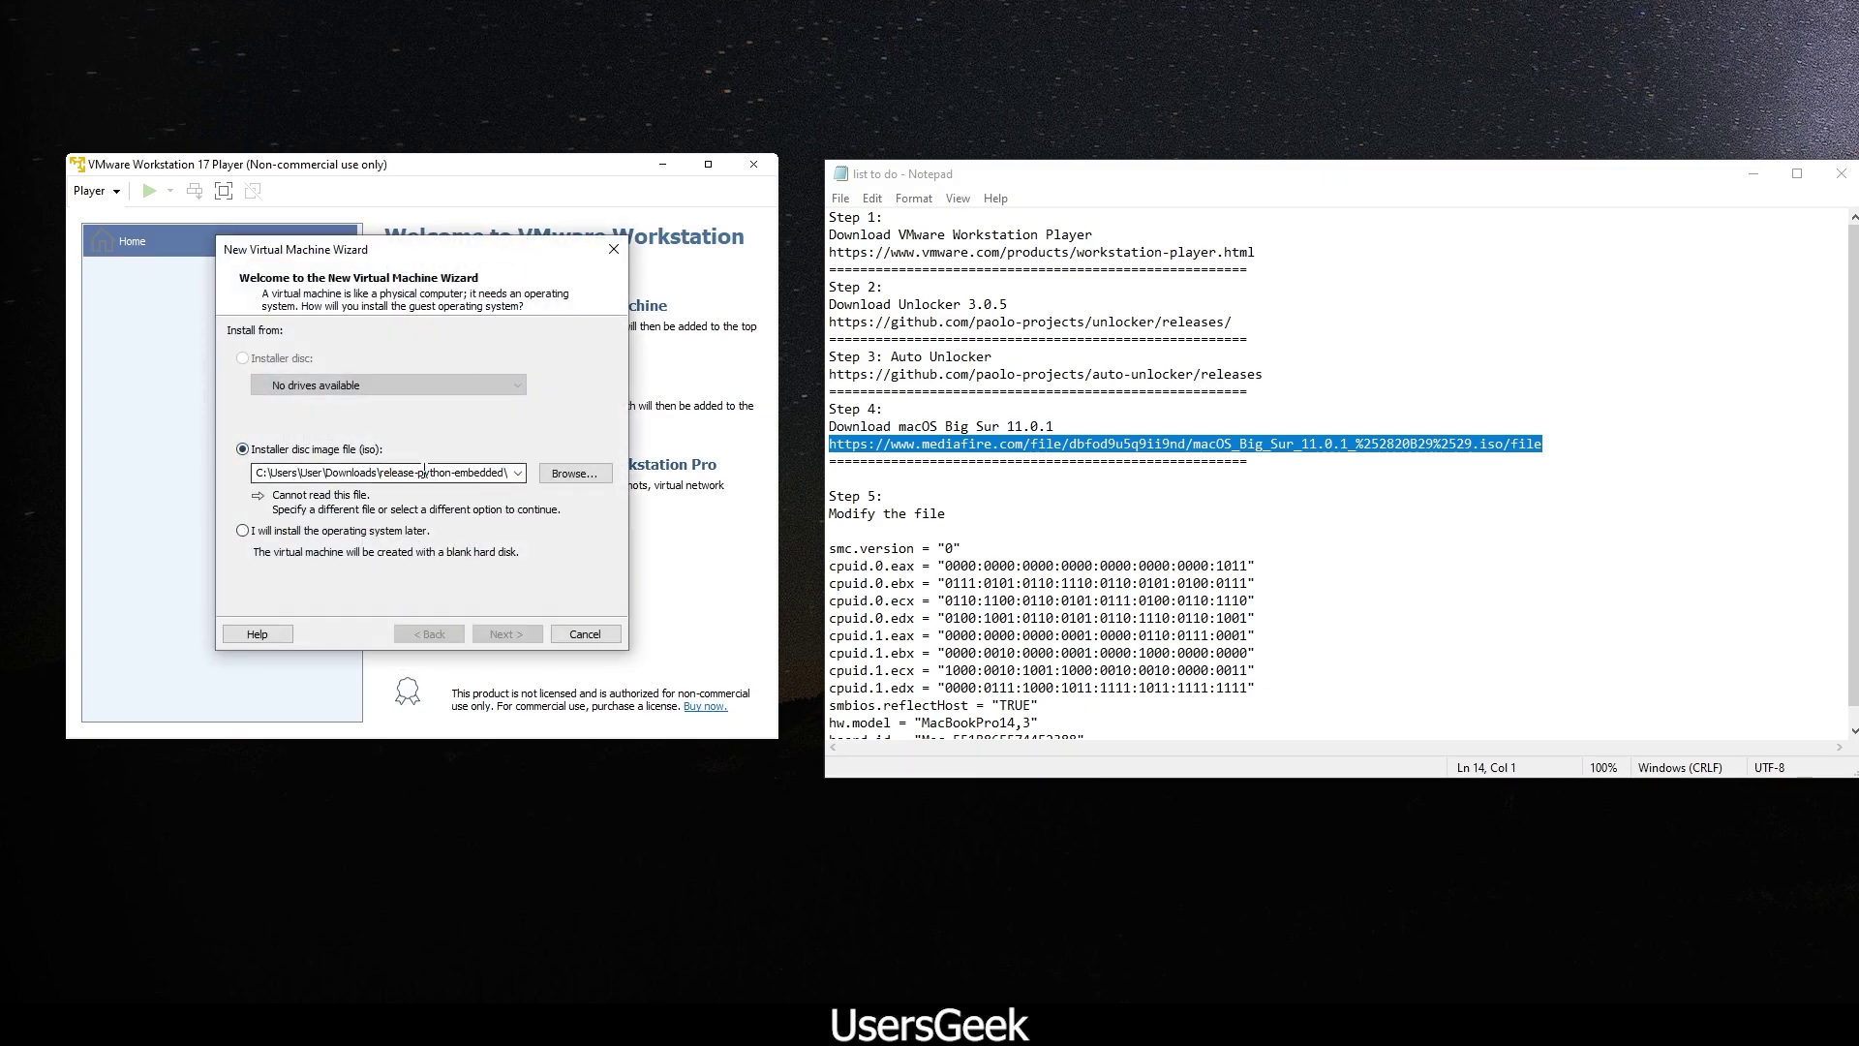
pyautogui.click(574, 473)
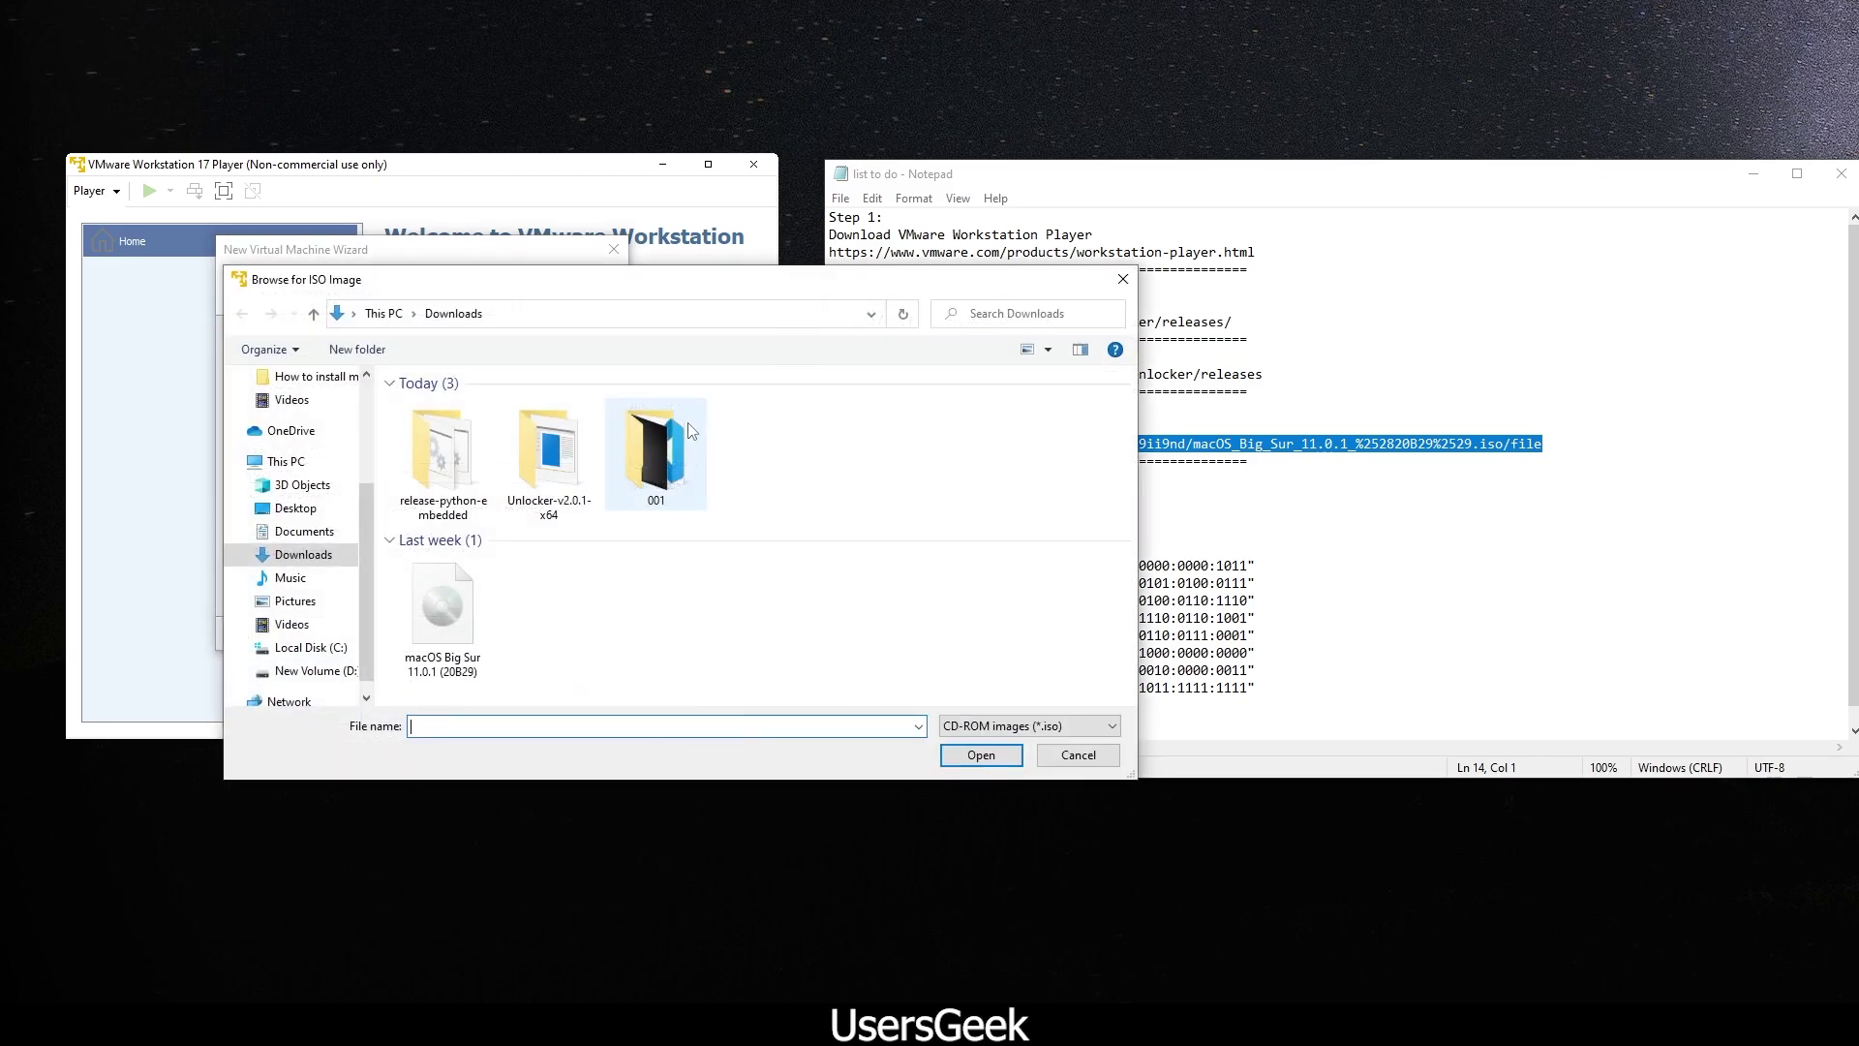
pyautogui.click(465, 612)
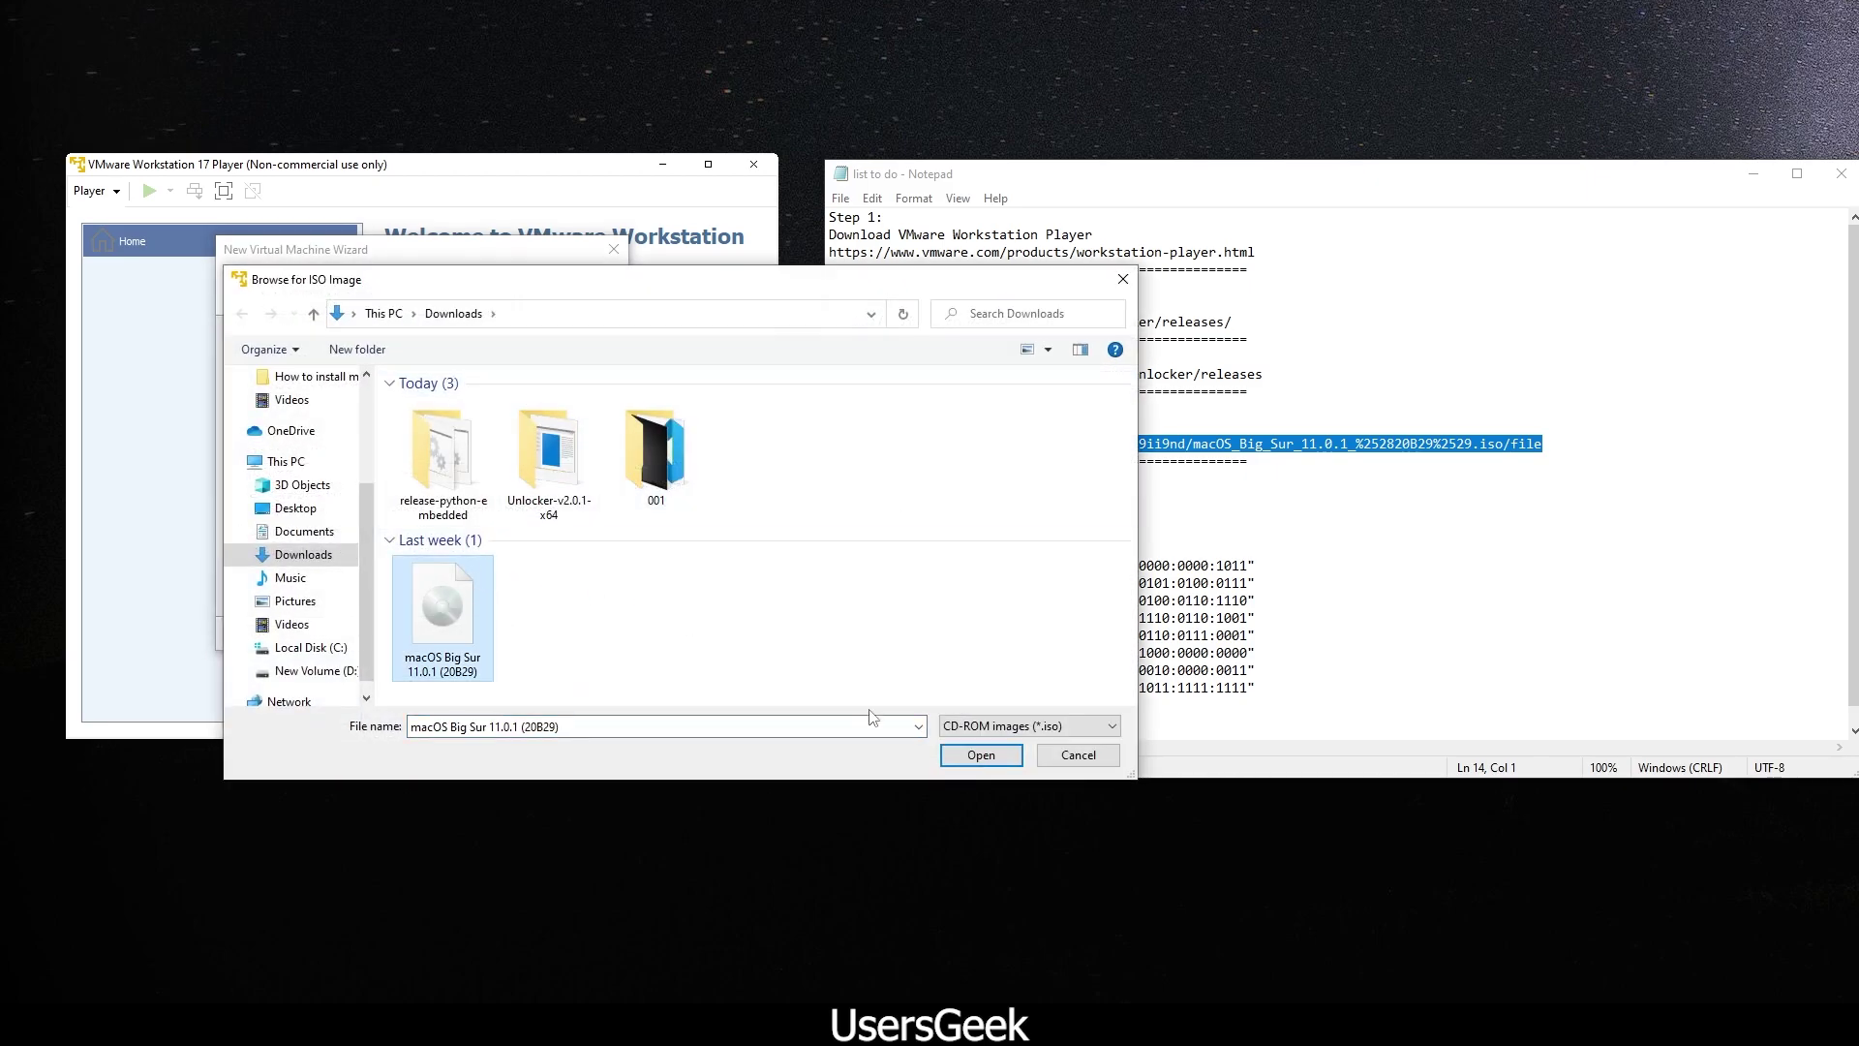
pyautogui.click(981, 754)
pyautogui.click(491, 634)
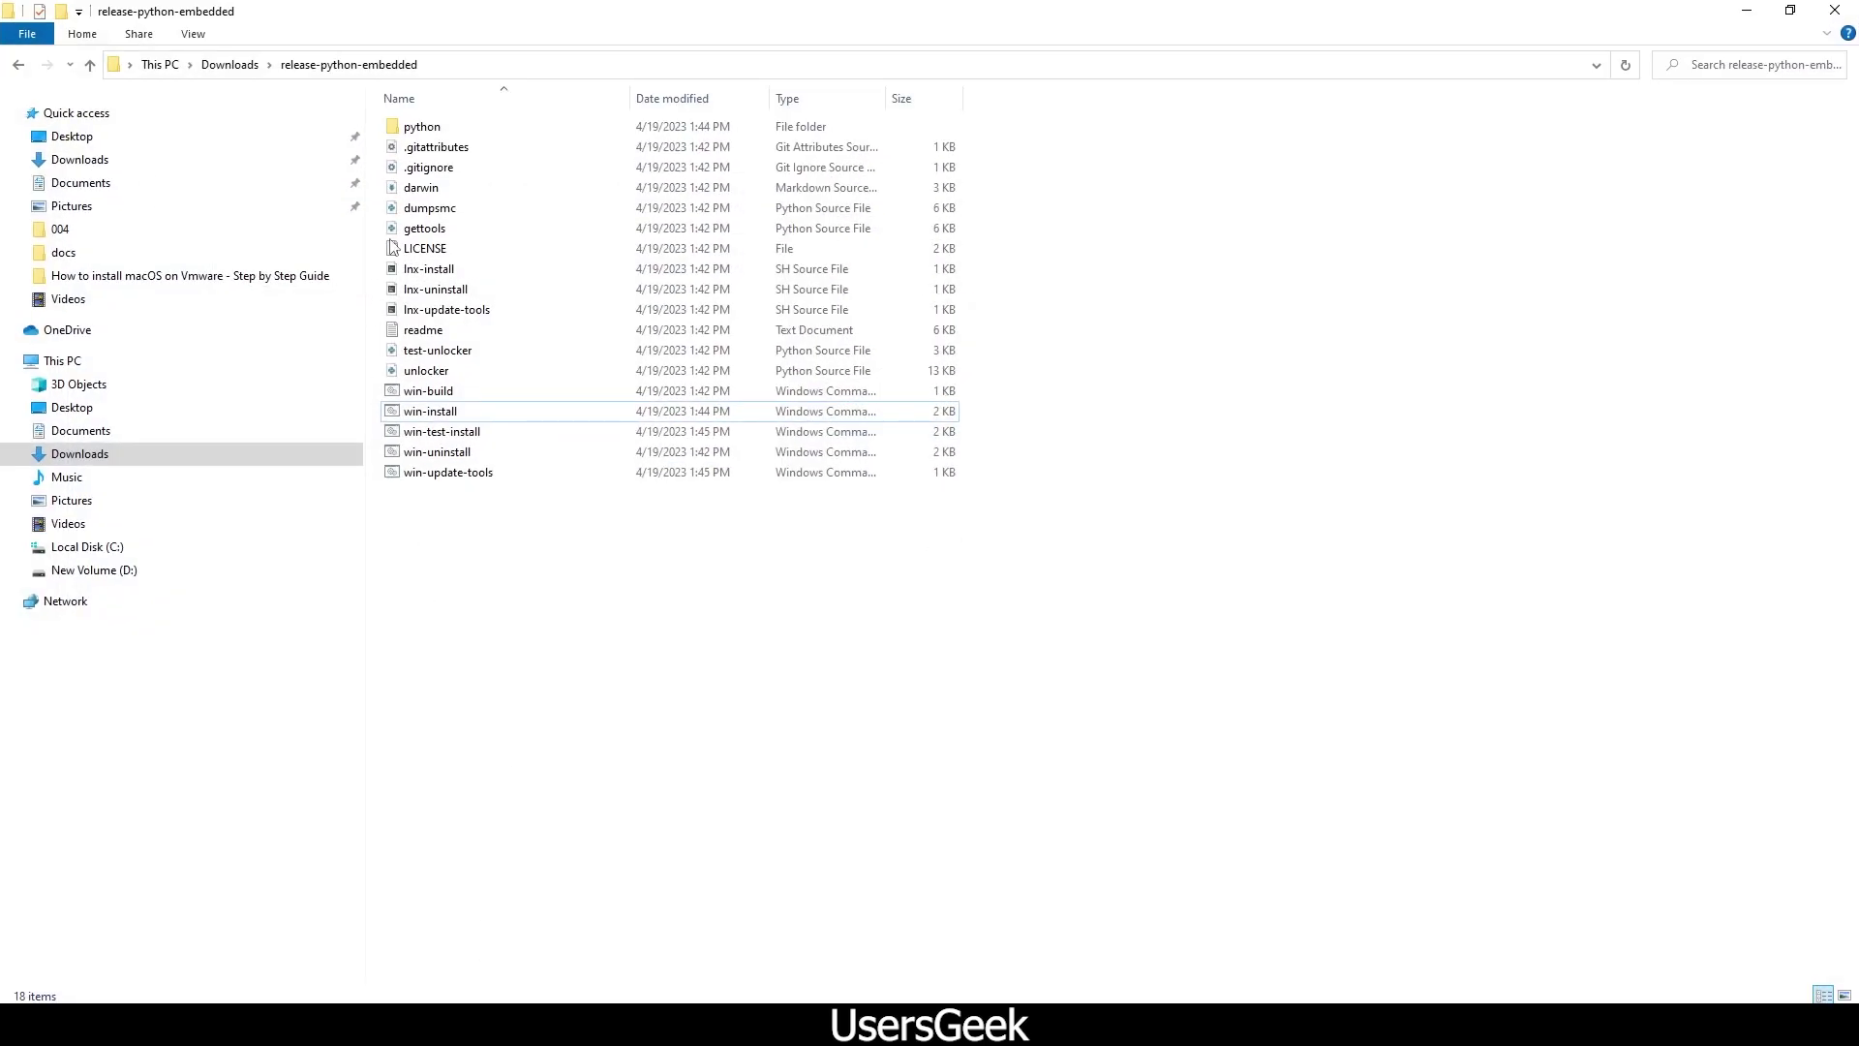
pyautogui.click(230, 64)
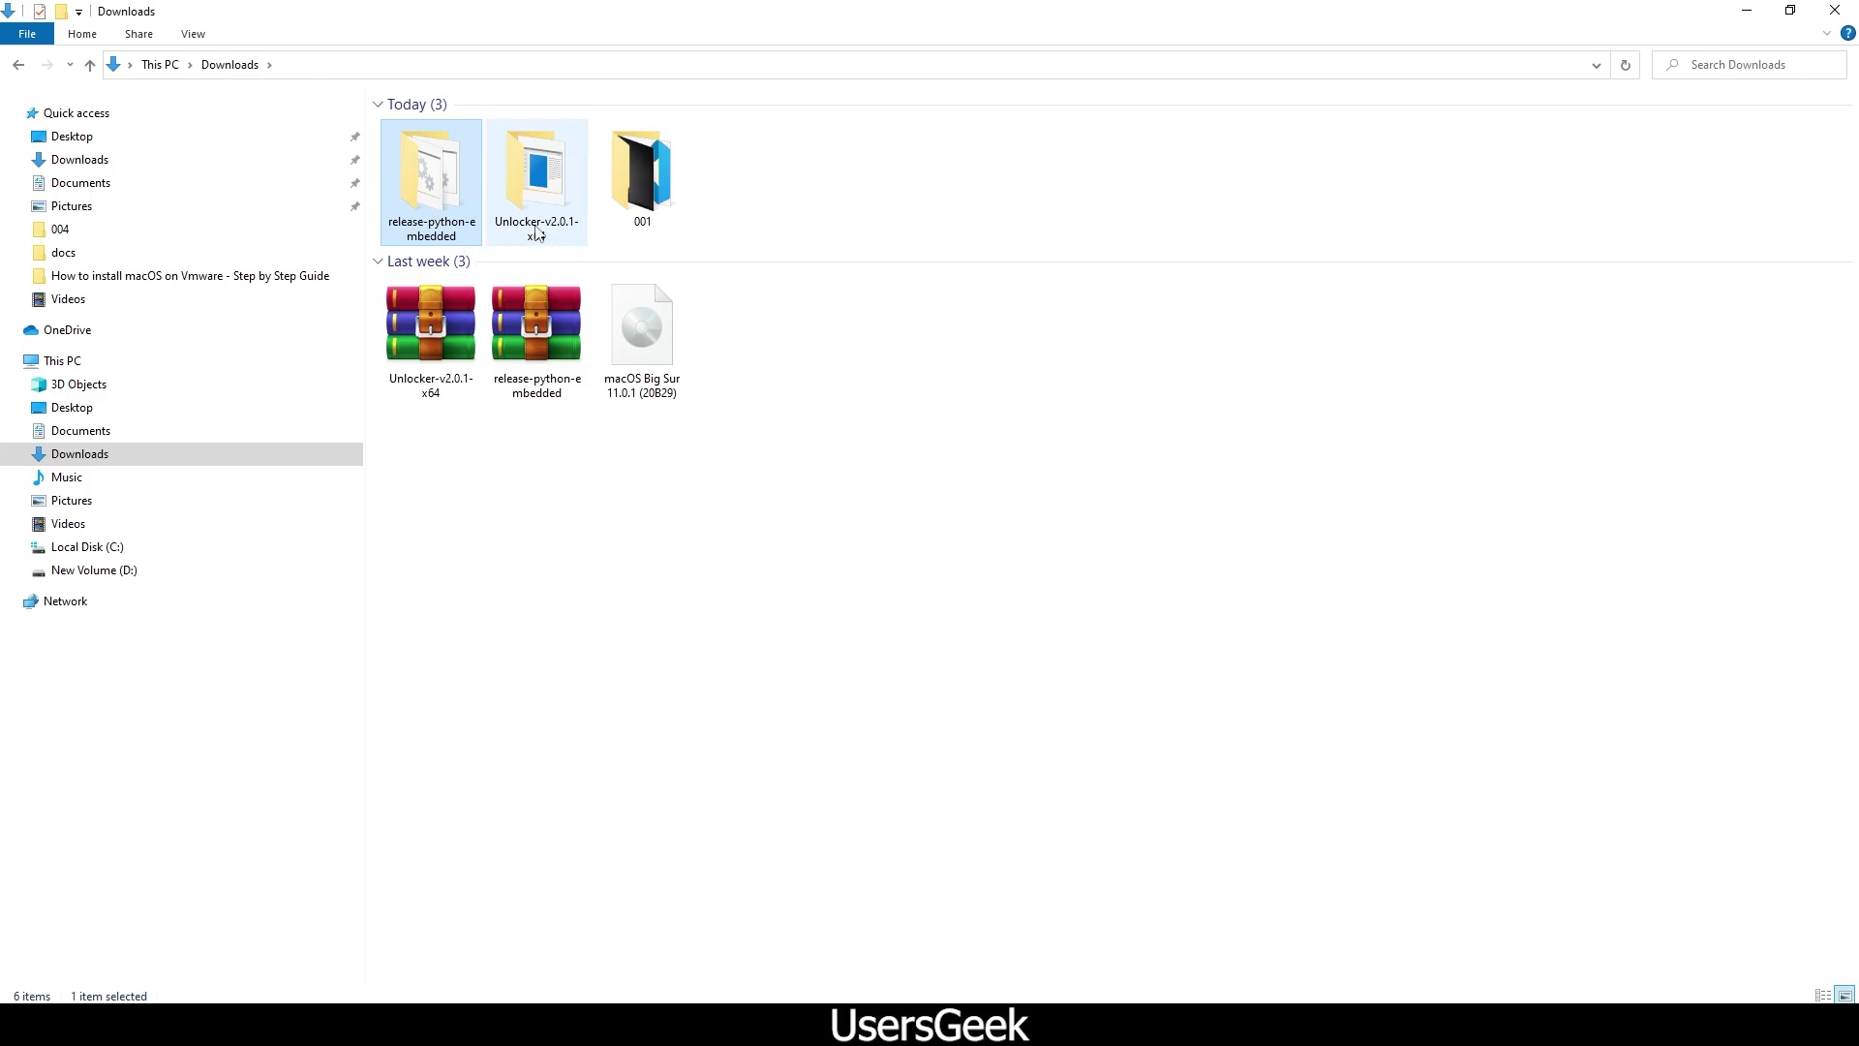
pyautogui.click(612, 579)
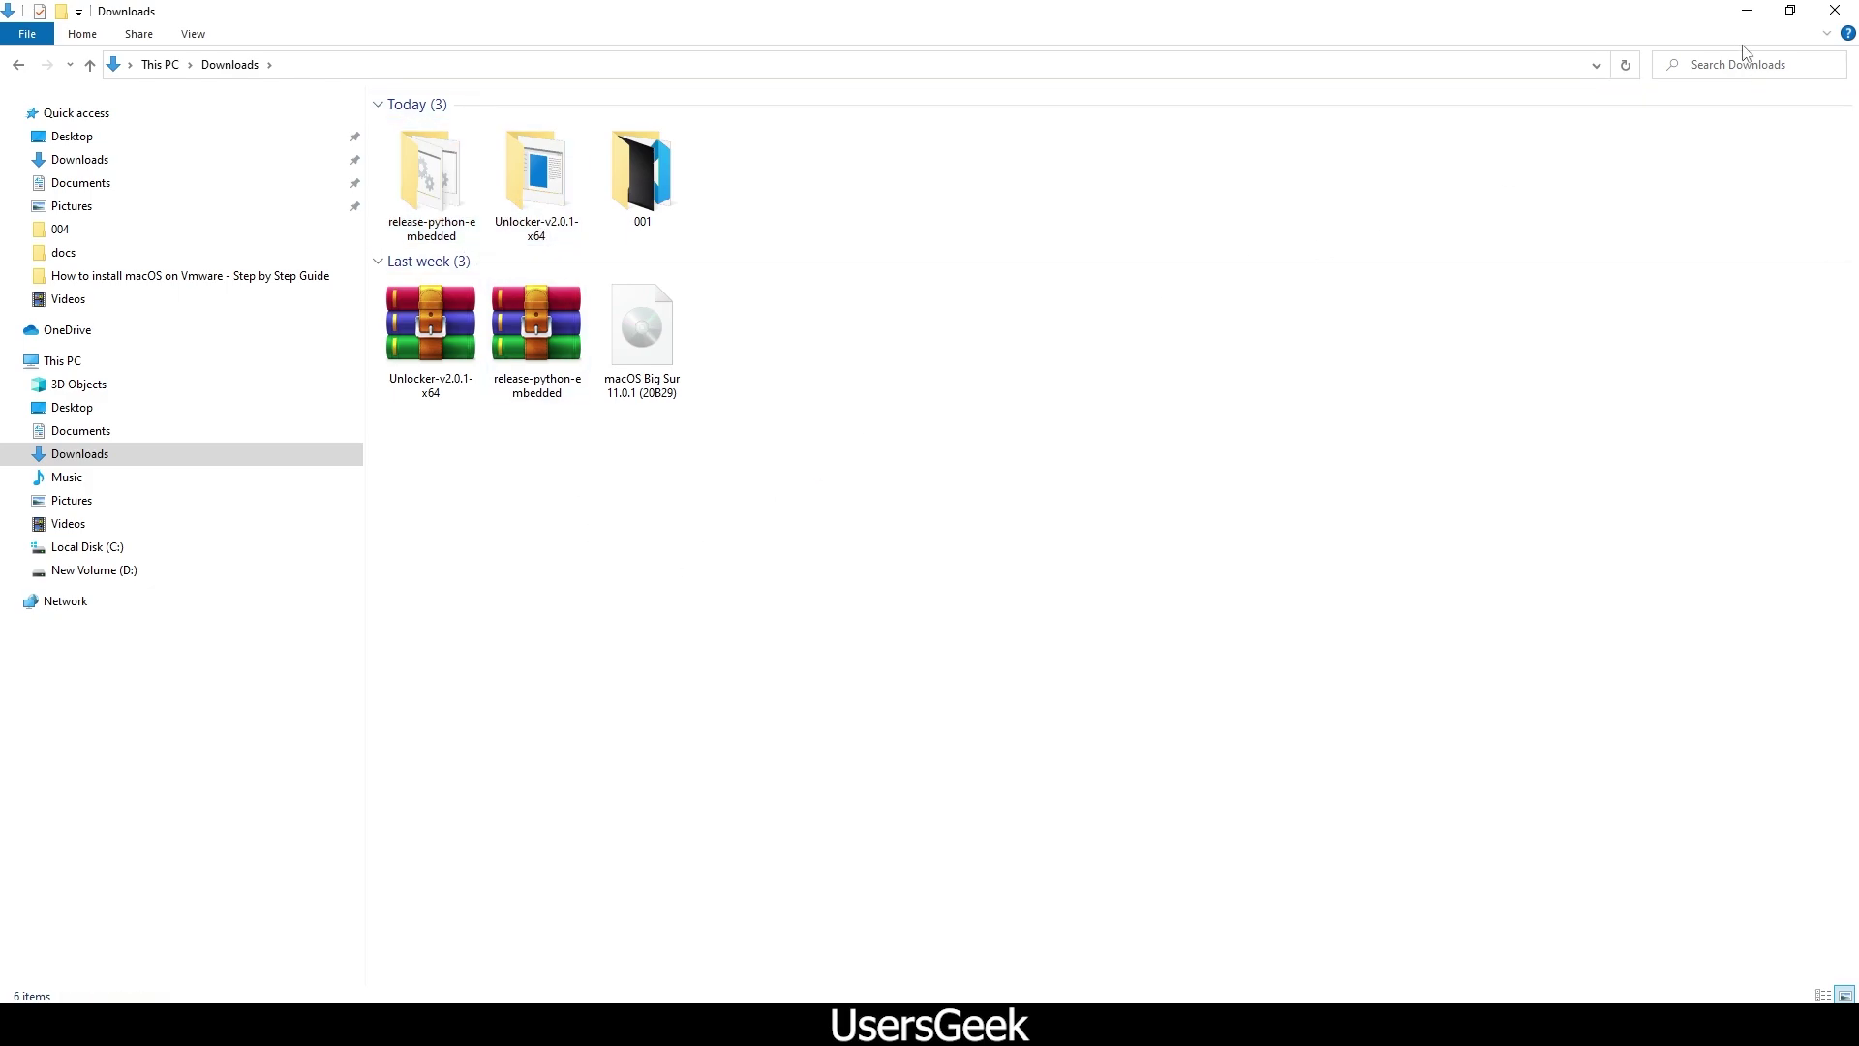
# Step: Choose macOS 11 as the guest version, keep the default name and 80 GB disk
pyautogui.click(1746, 14)
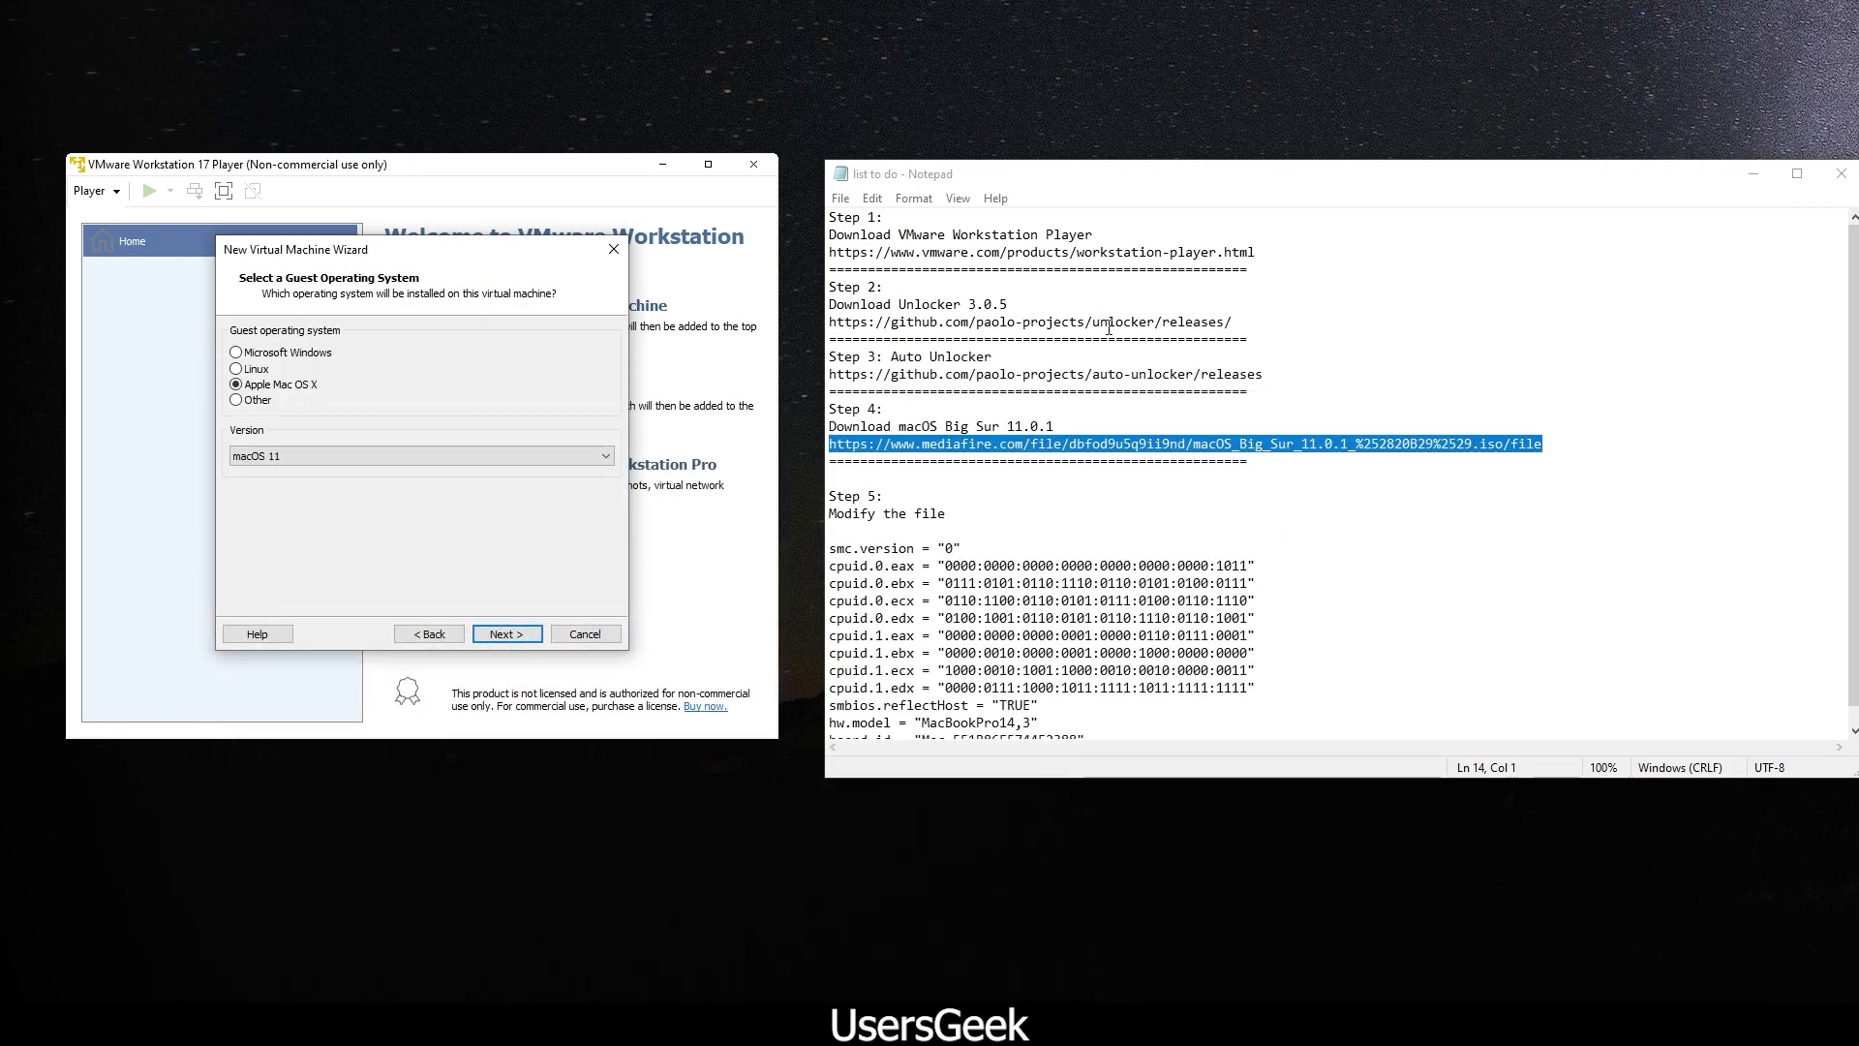
pyautogui.click(368, 456)
pyautogui.click(368, 456)
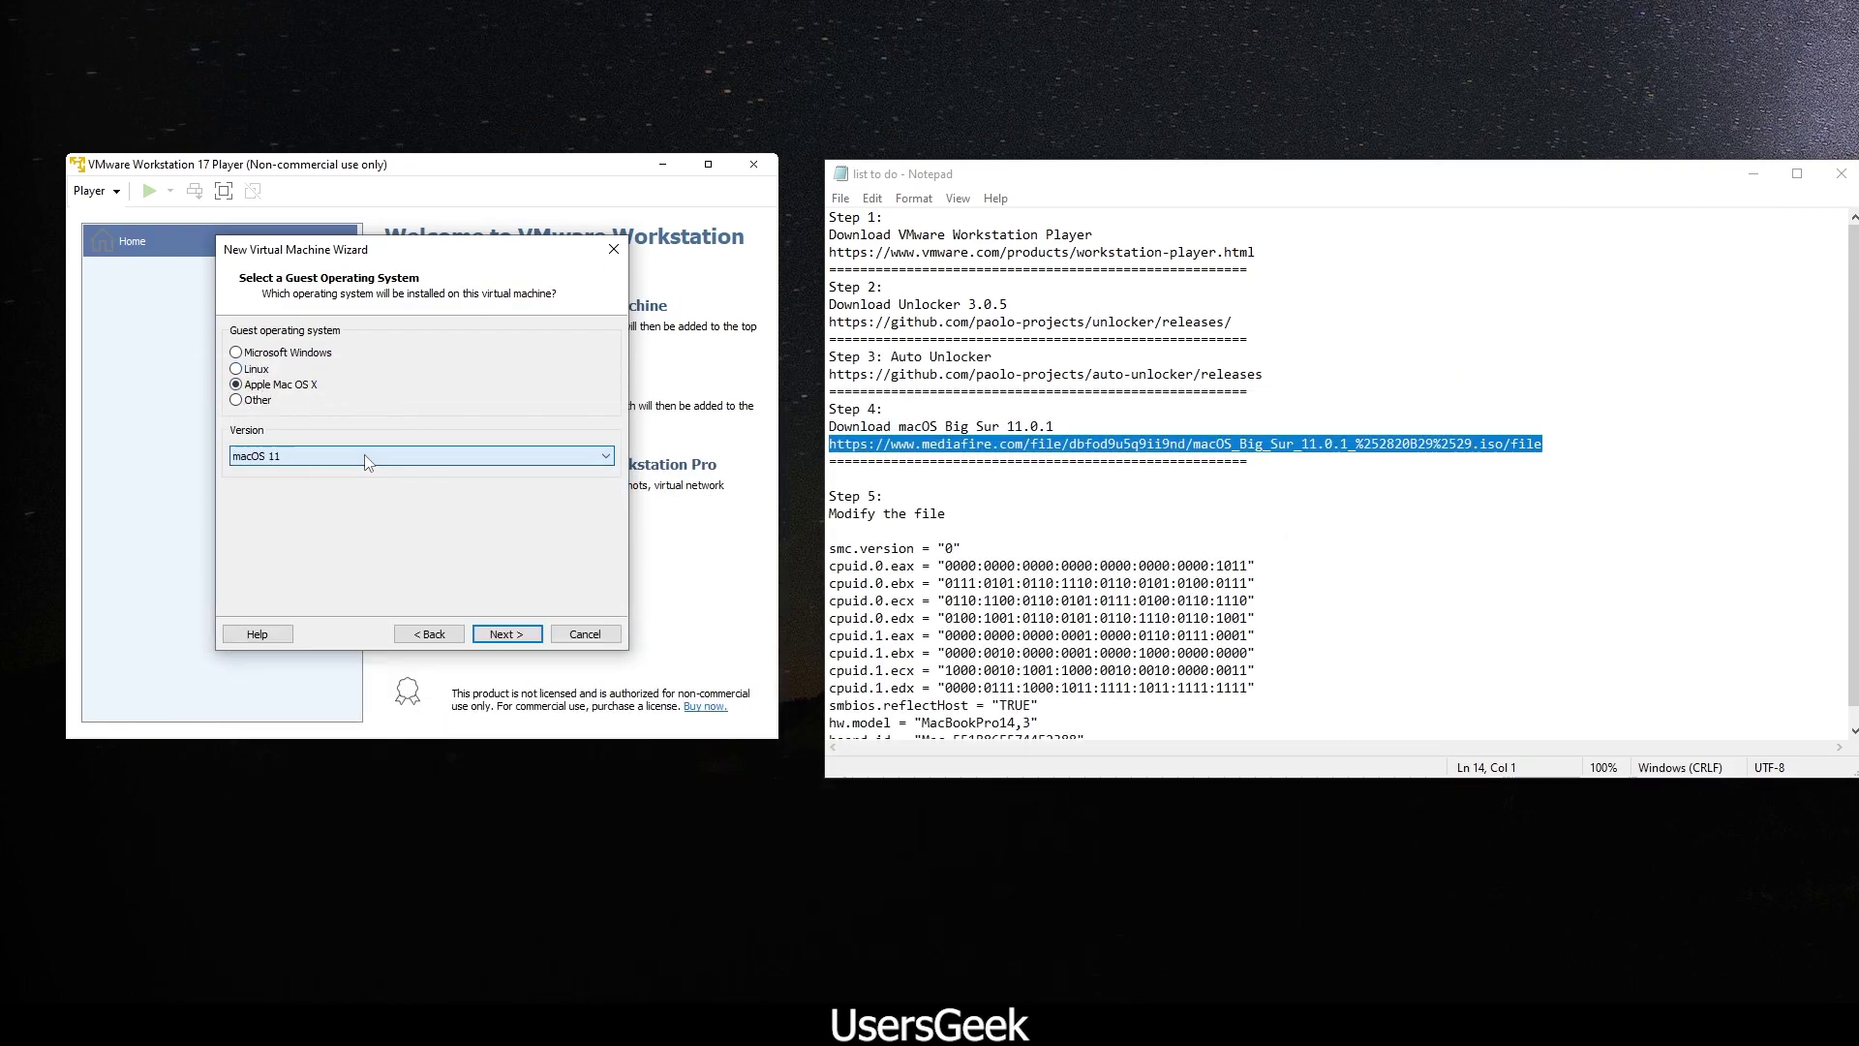
pyautogui.click(505, 637)
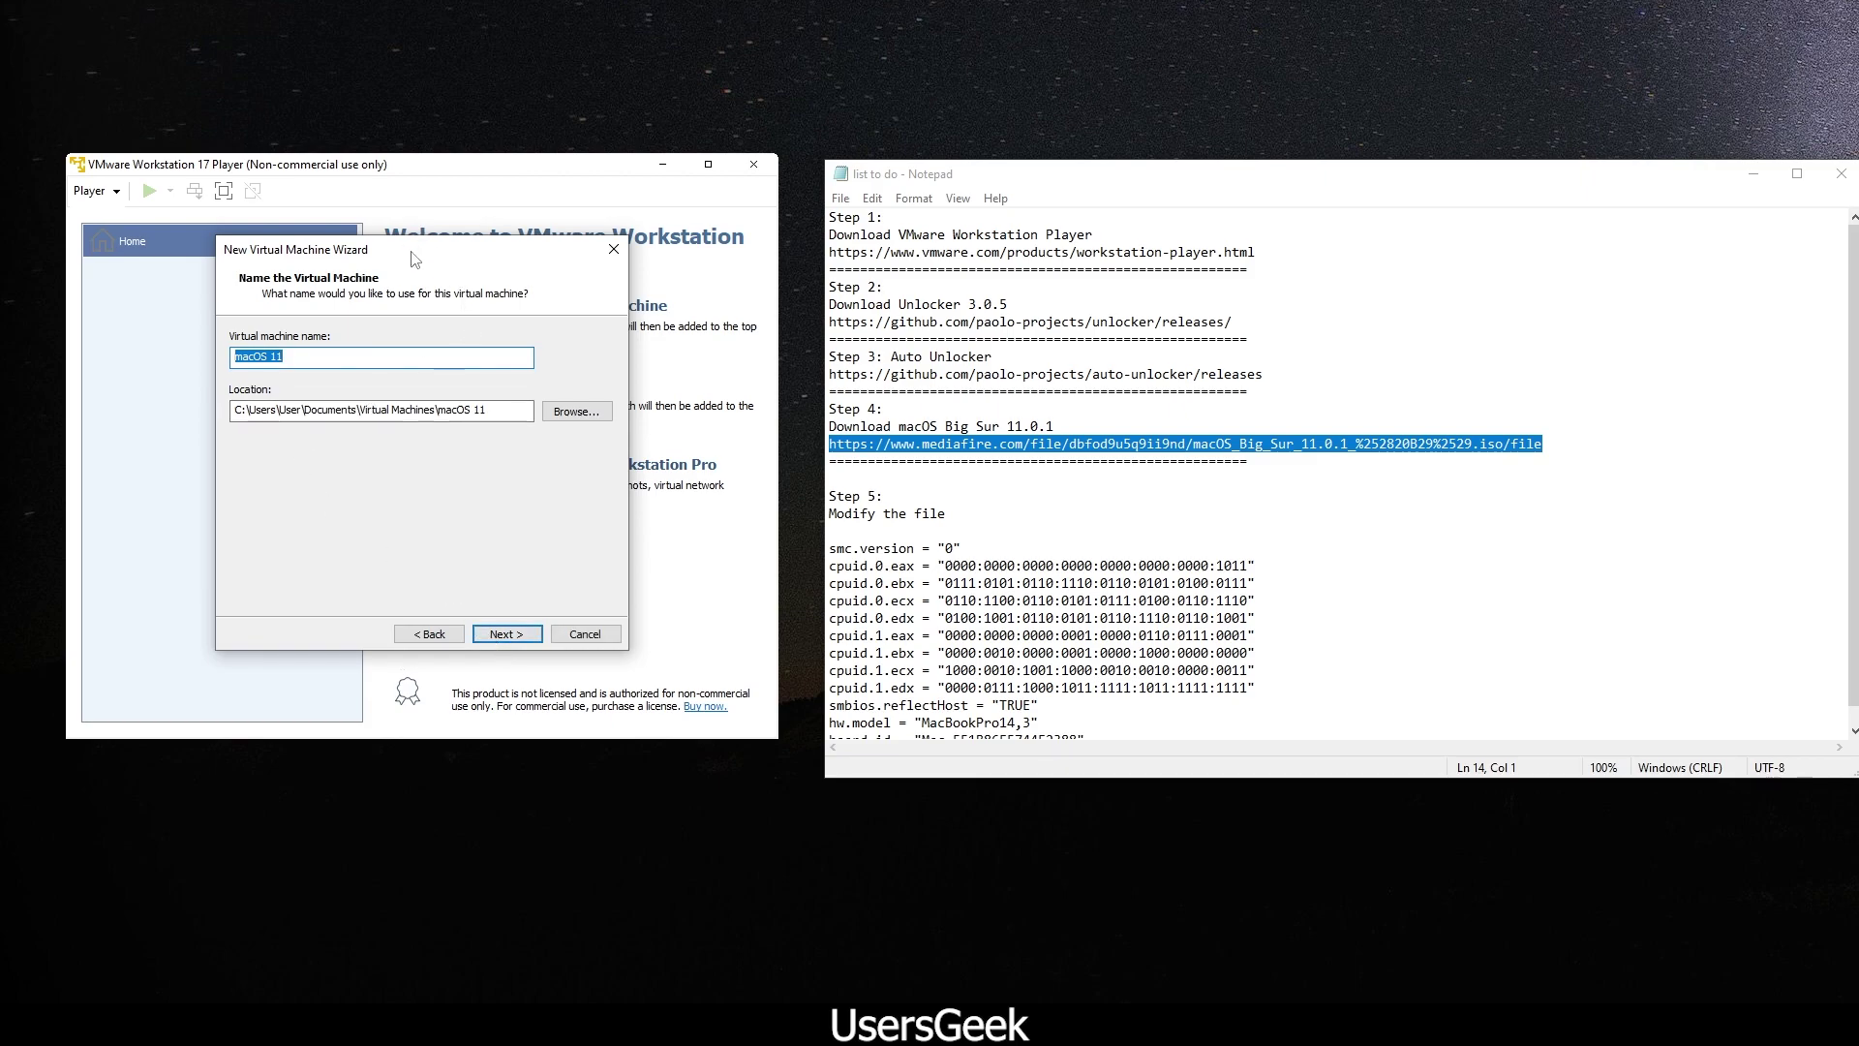
pyautogui.moveTo(414, 259); pyautogui.dragTo(696, 304)
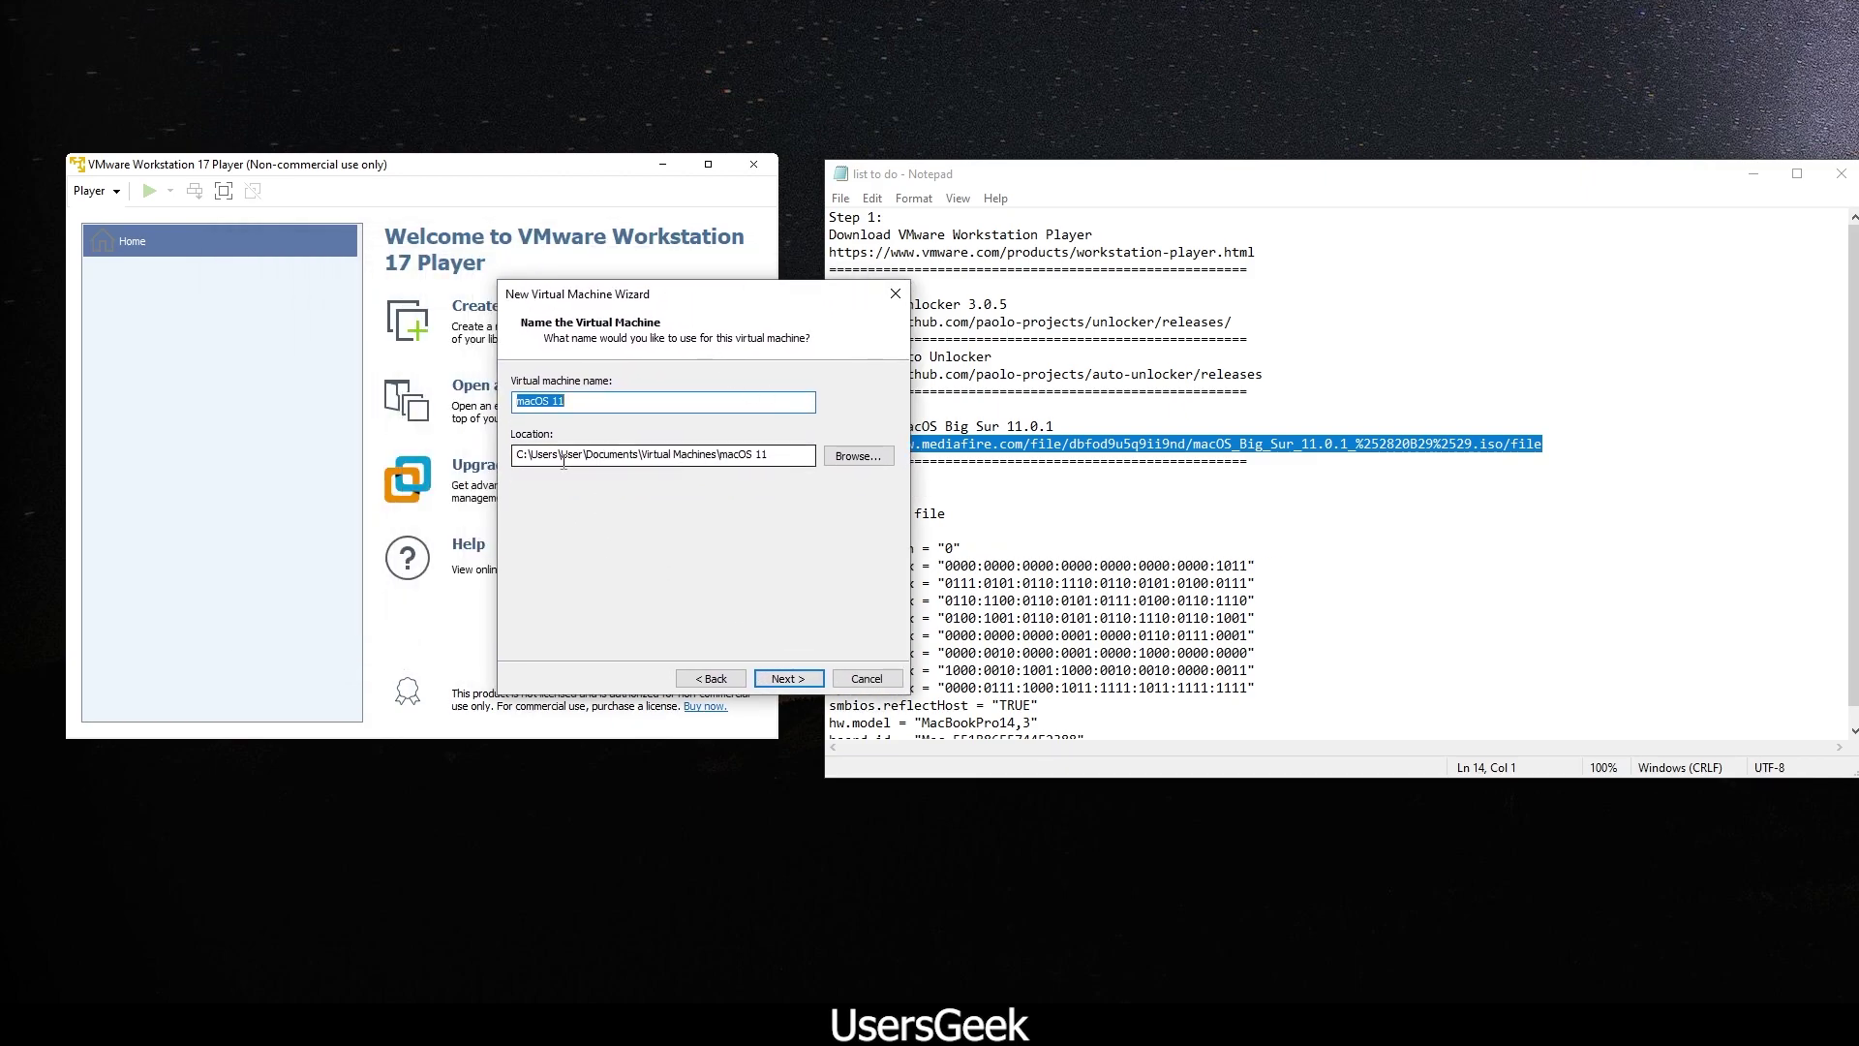
pyautogui.click(788, 678)
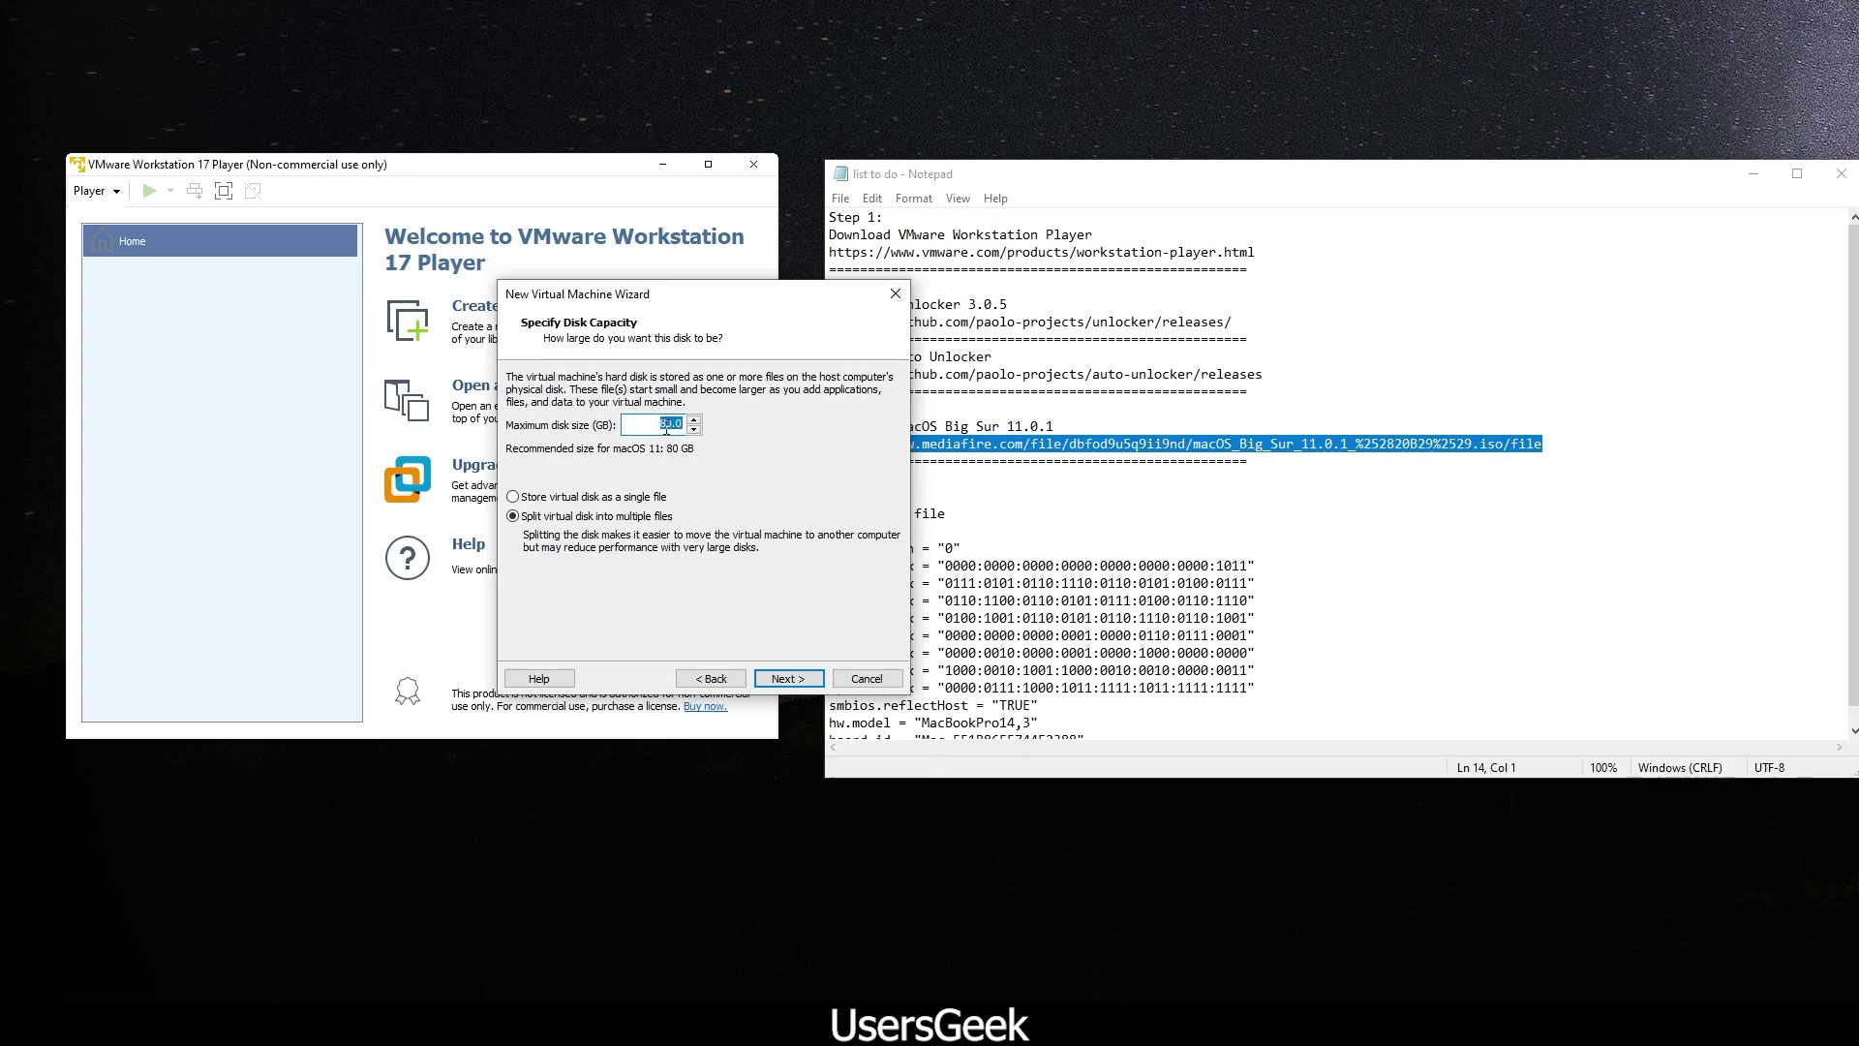
pyautogui.click(788, 678)
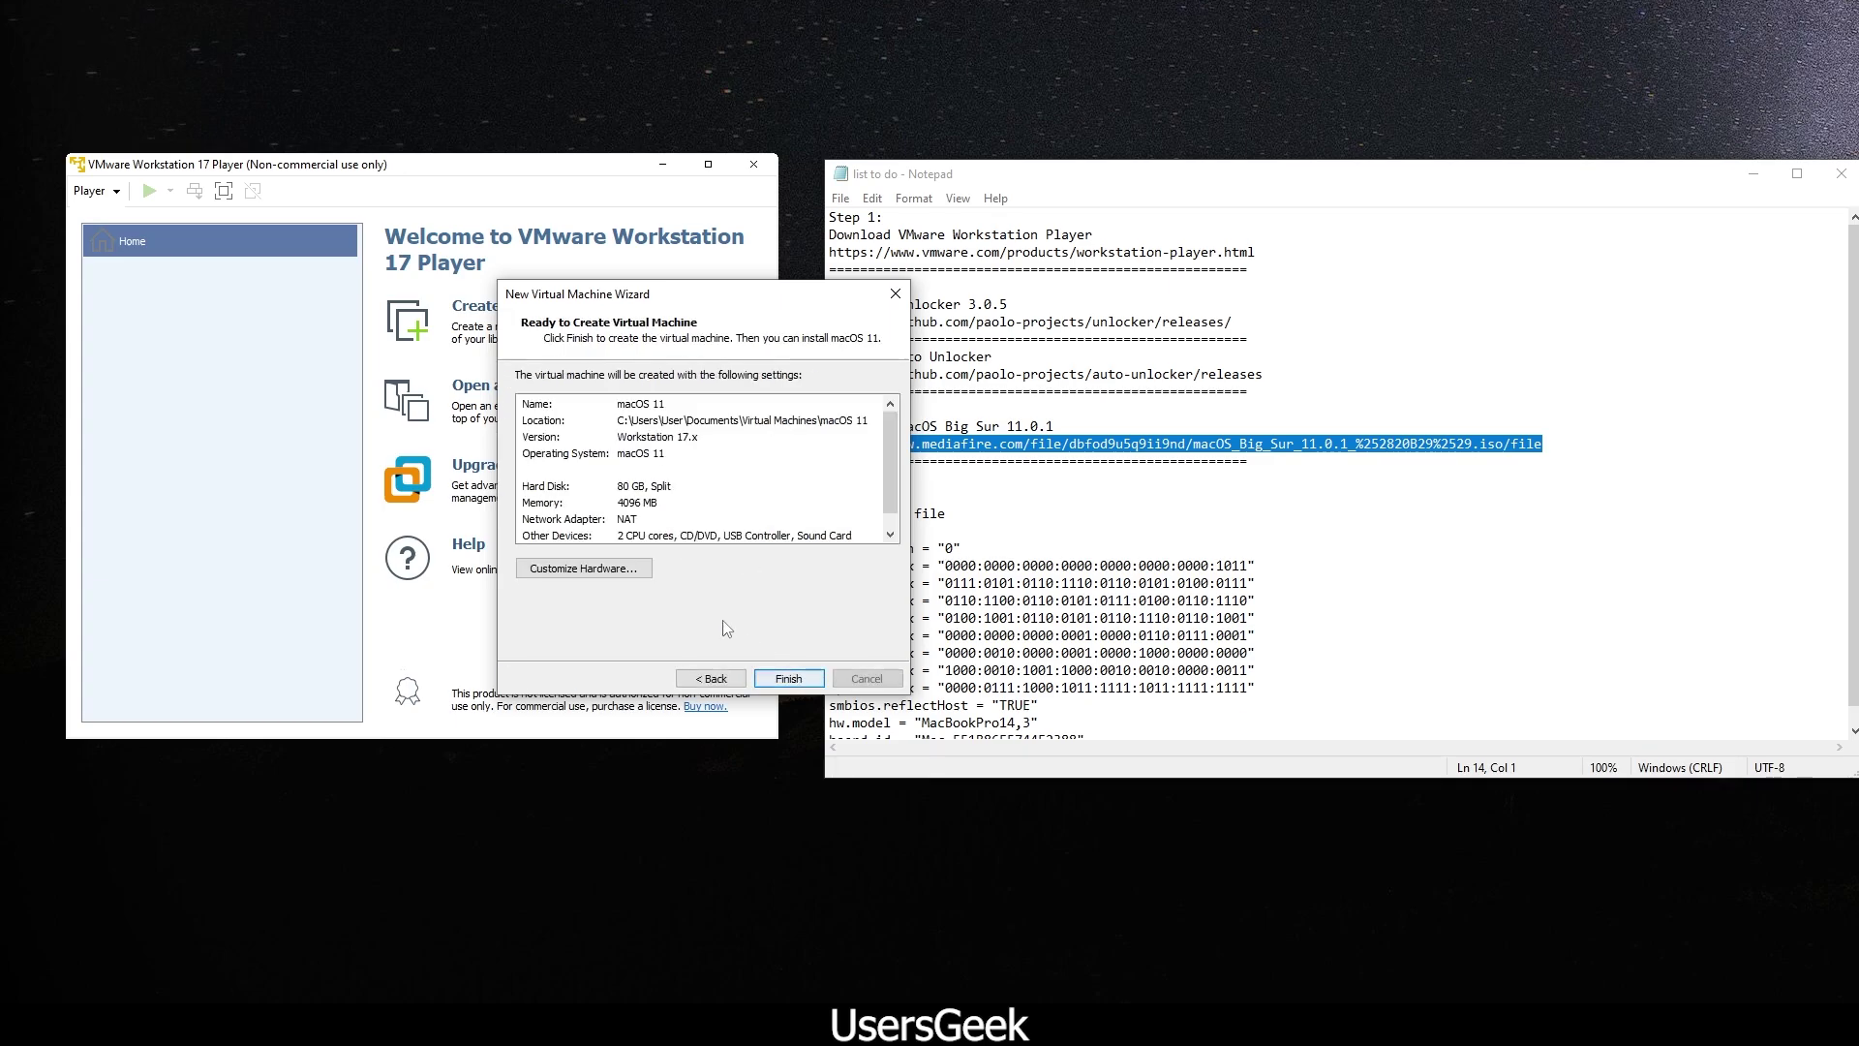
# Step: Set memory to about 8.6 GB, 4 processor cores, and enable Intel VT-x/AMD-V virtualization
pyautogui.click(581, 569)
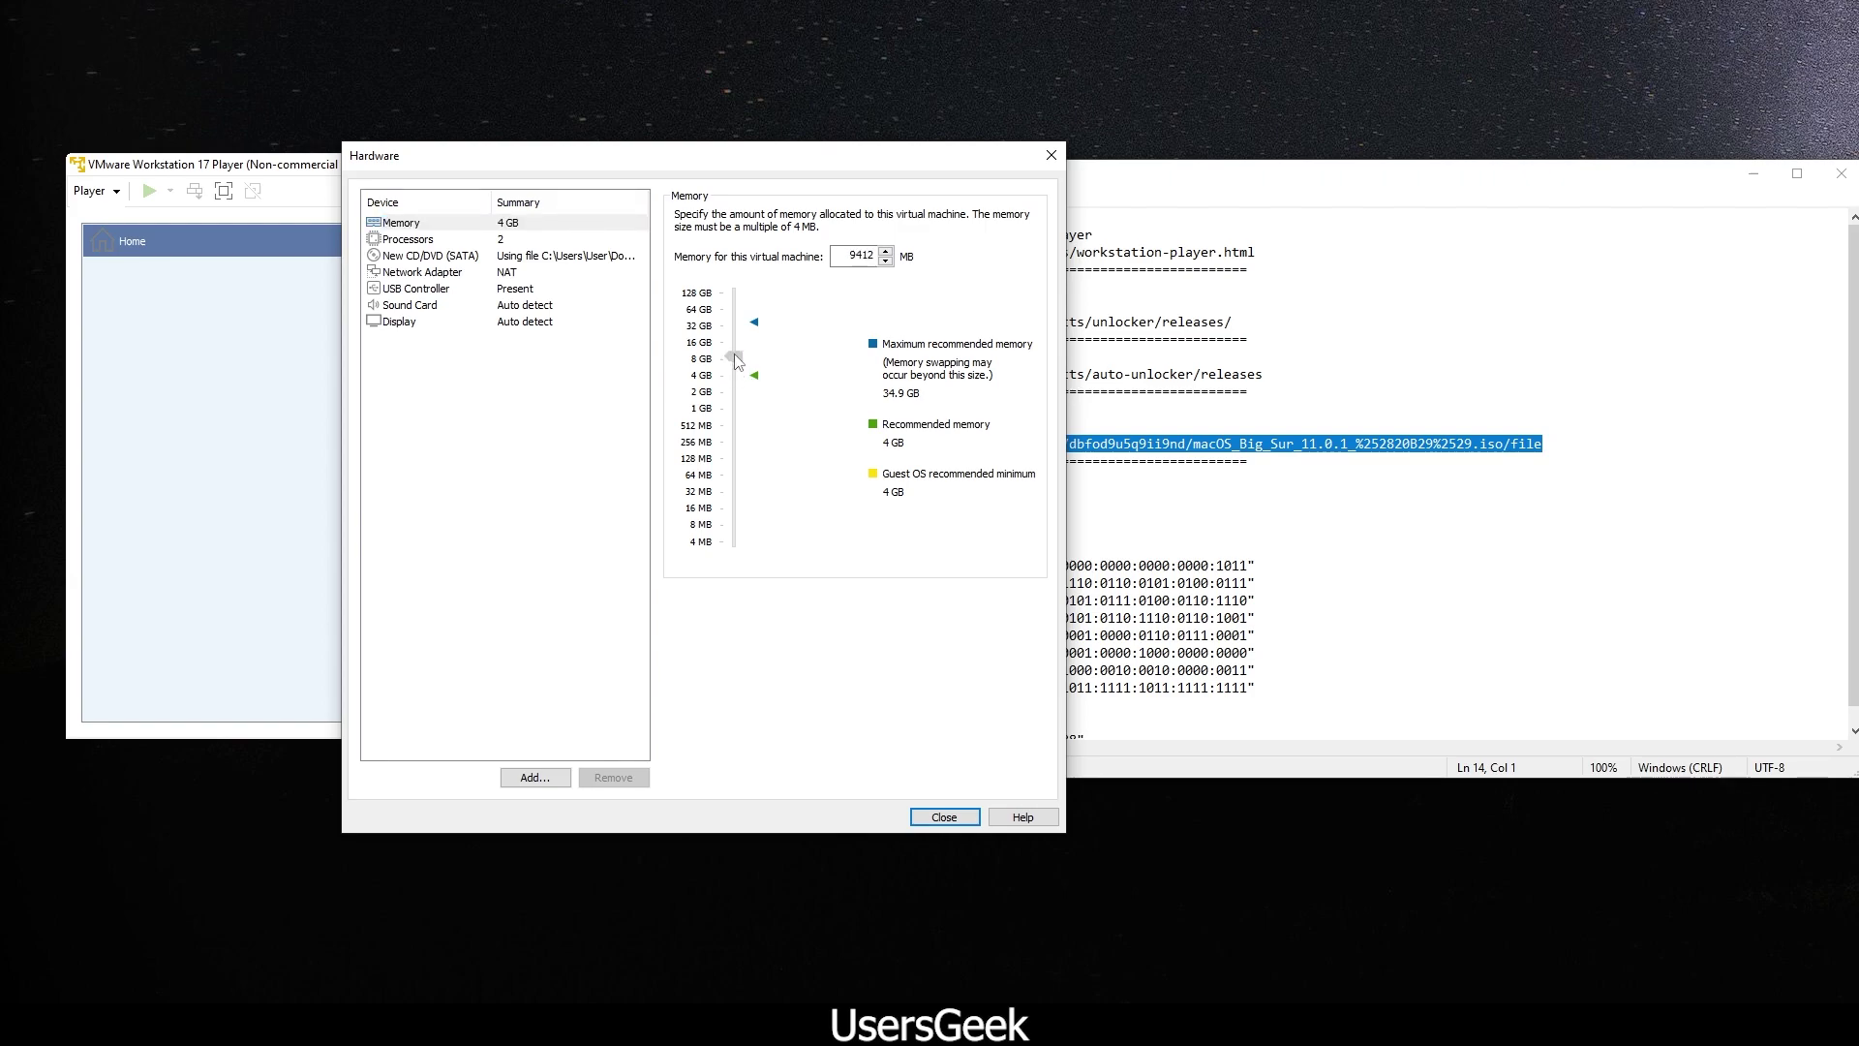
pyautogui.moveTo(736, 360); pyautogui.dragTo(738, 364)
pyautogui.click(491, 257)
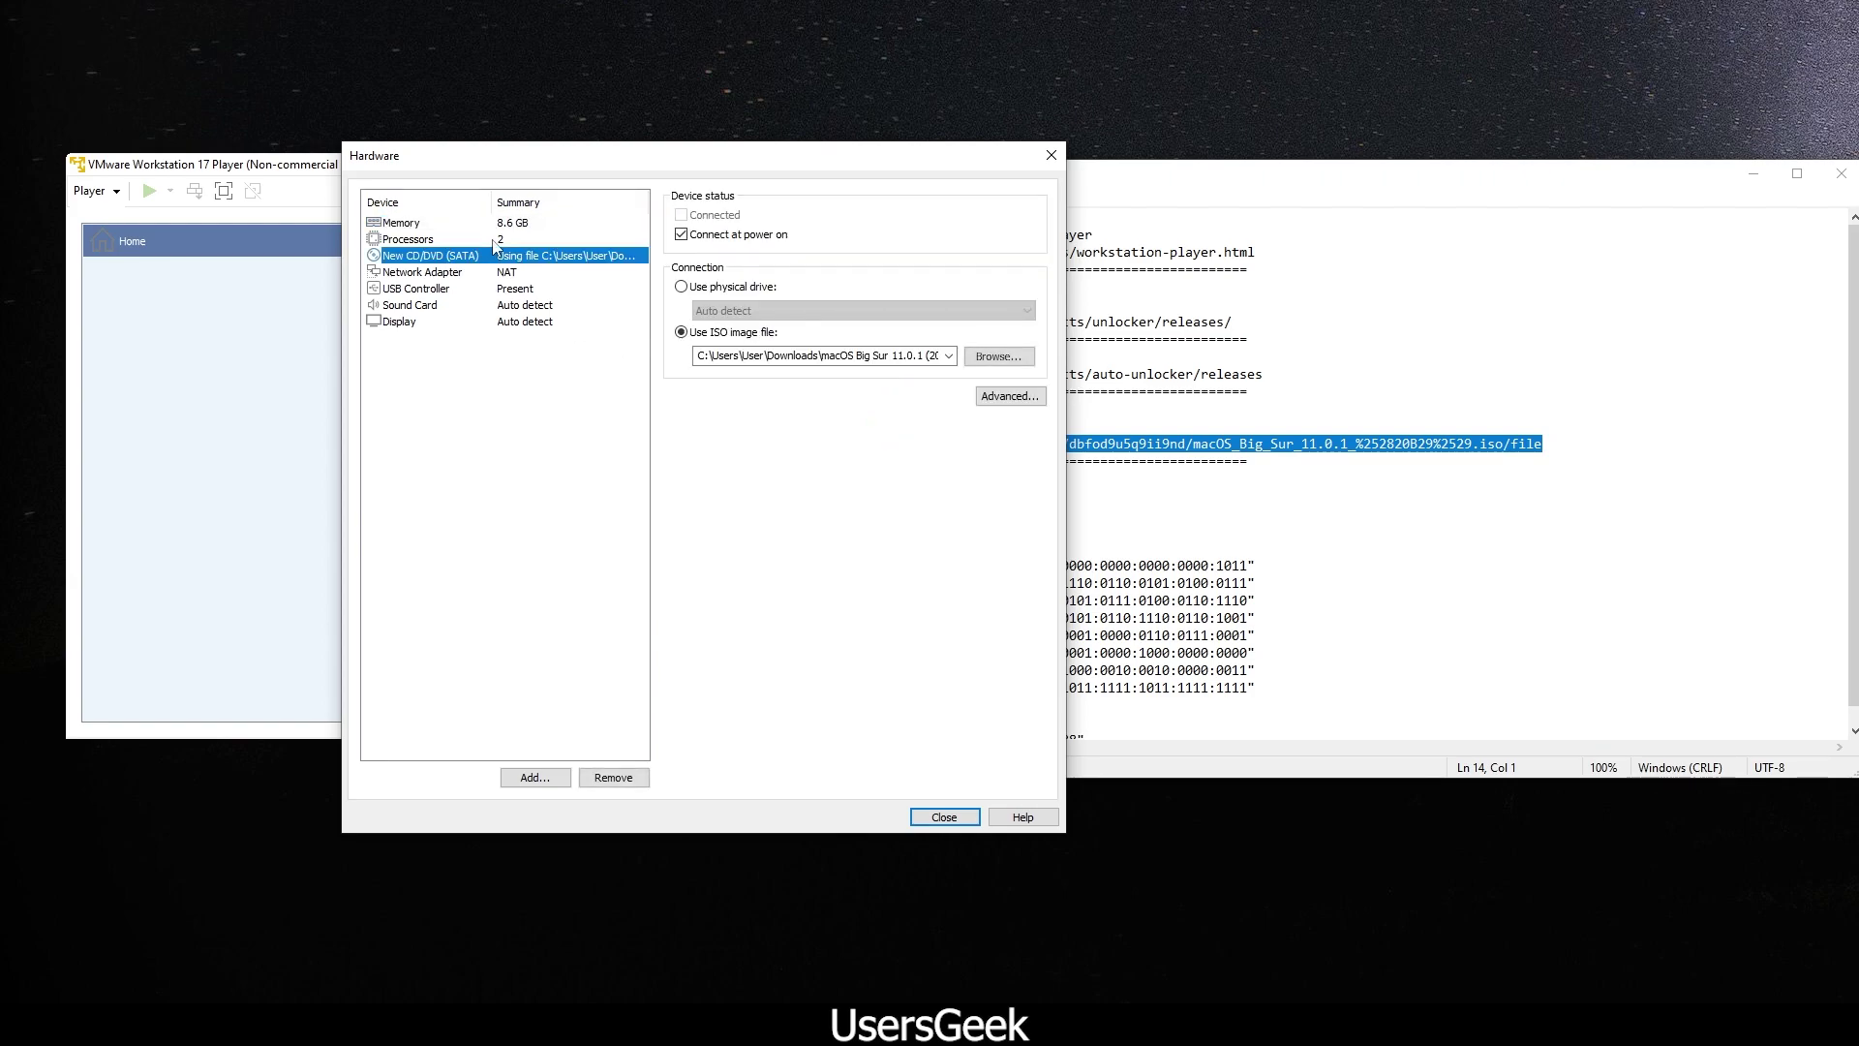
pyautogui.click(494, 240)
pyautogui.click(840, 217)
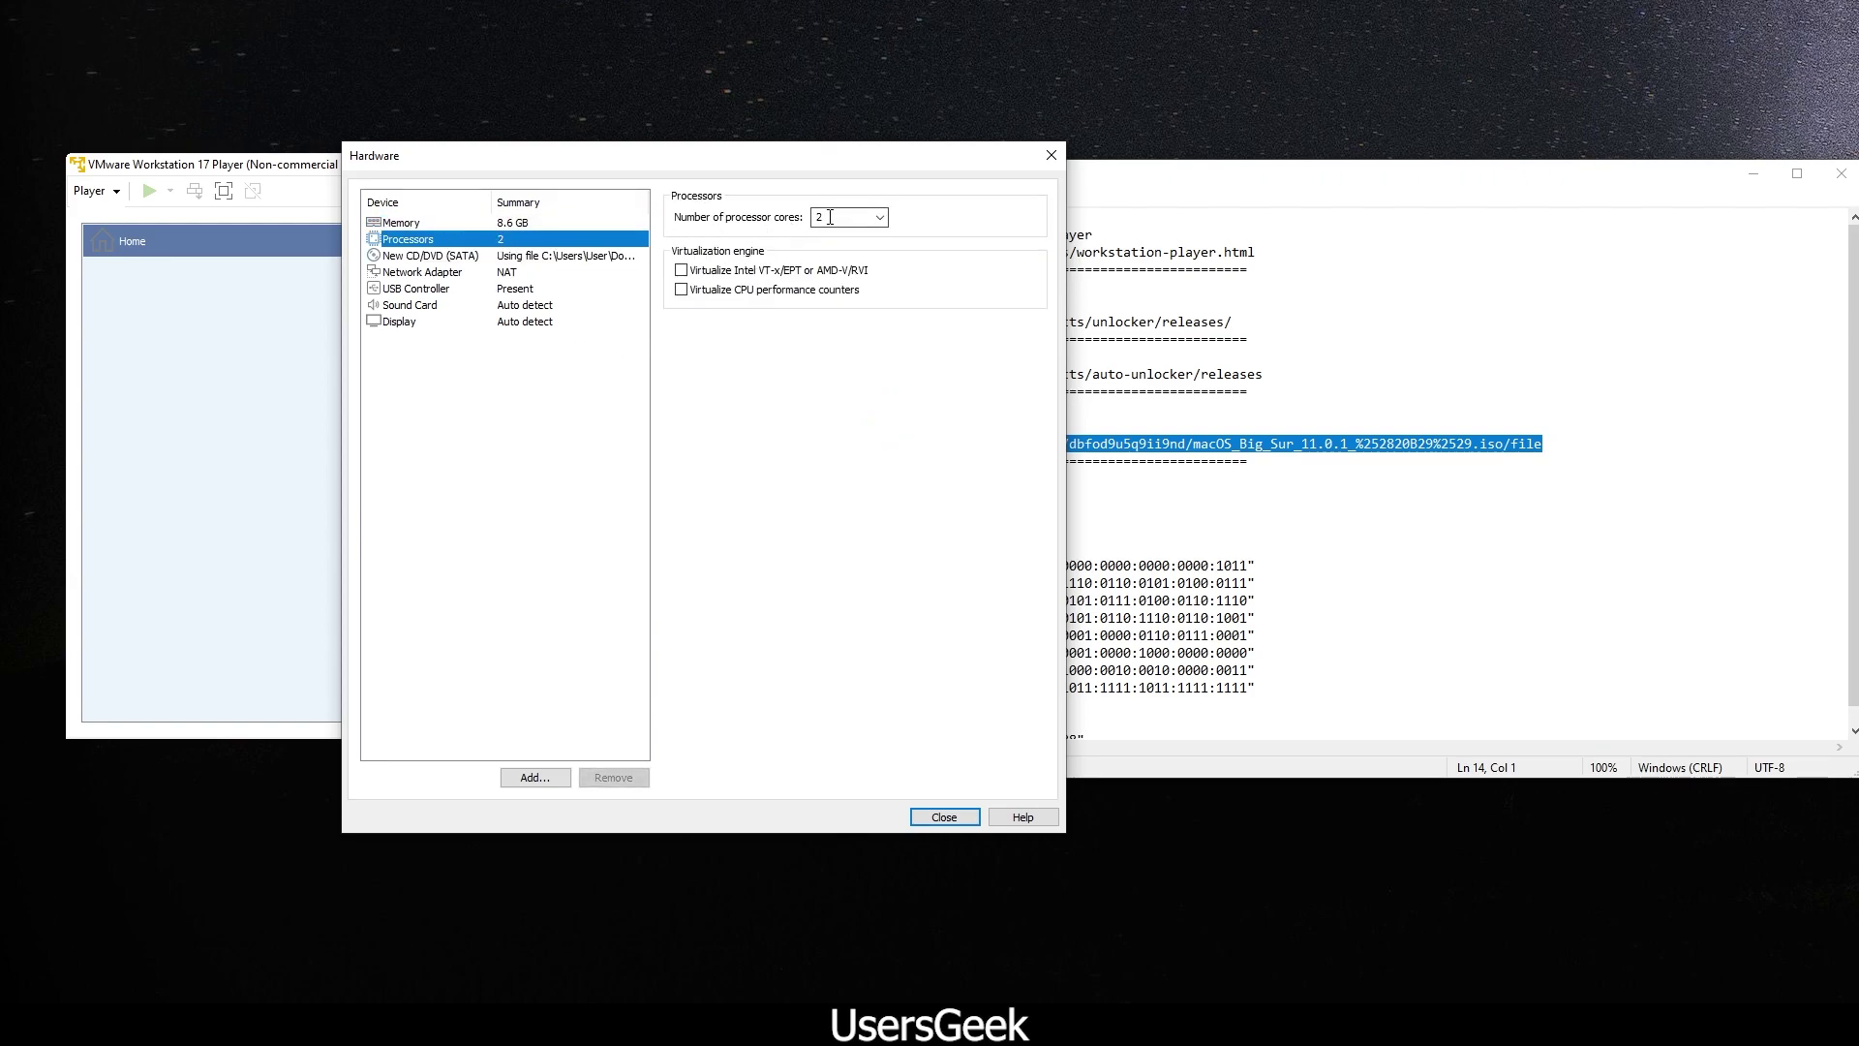
pyautogui.click(881, 224)
pyautogui.click(860, 260)
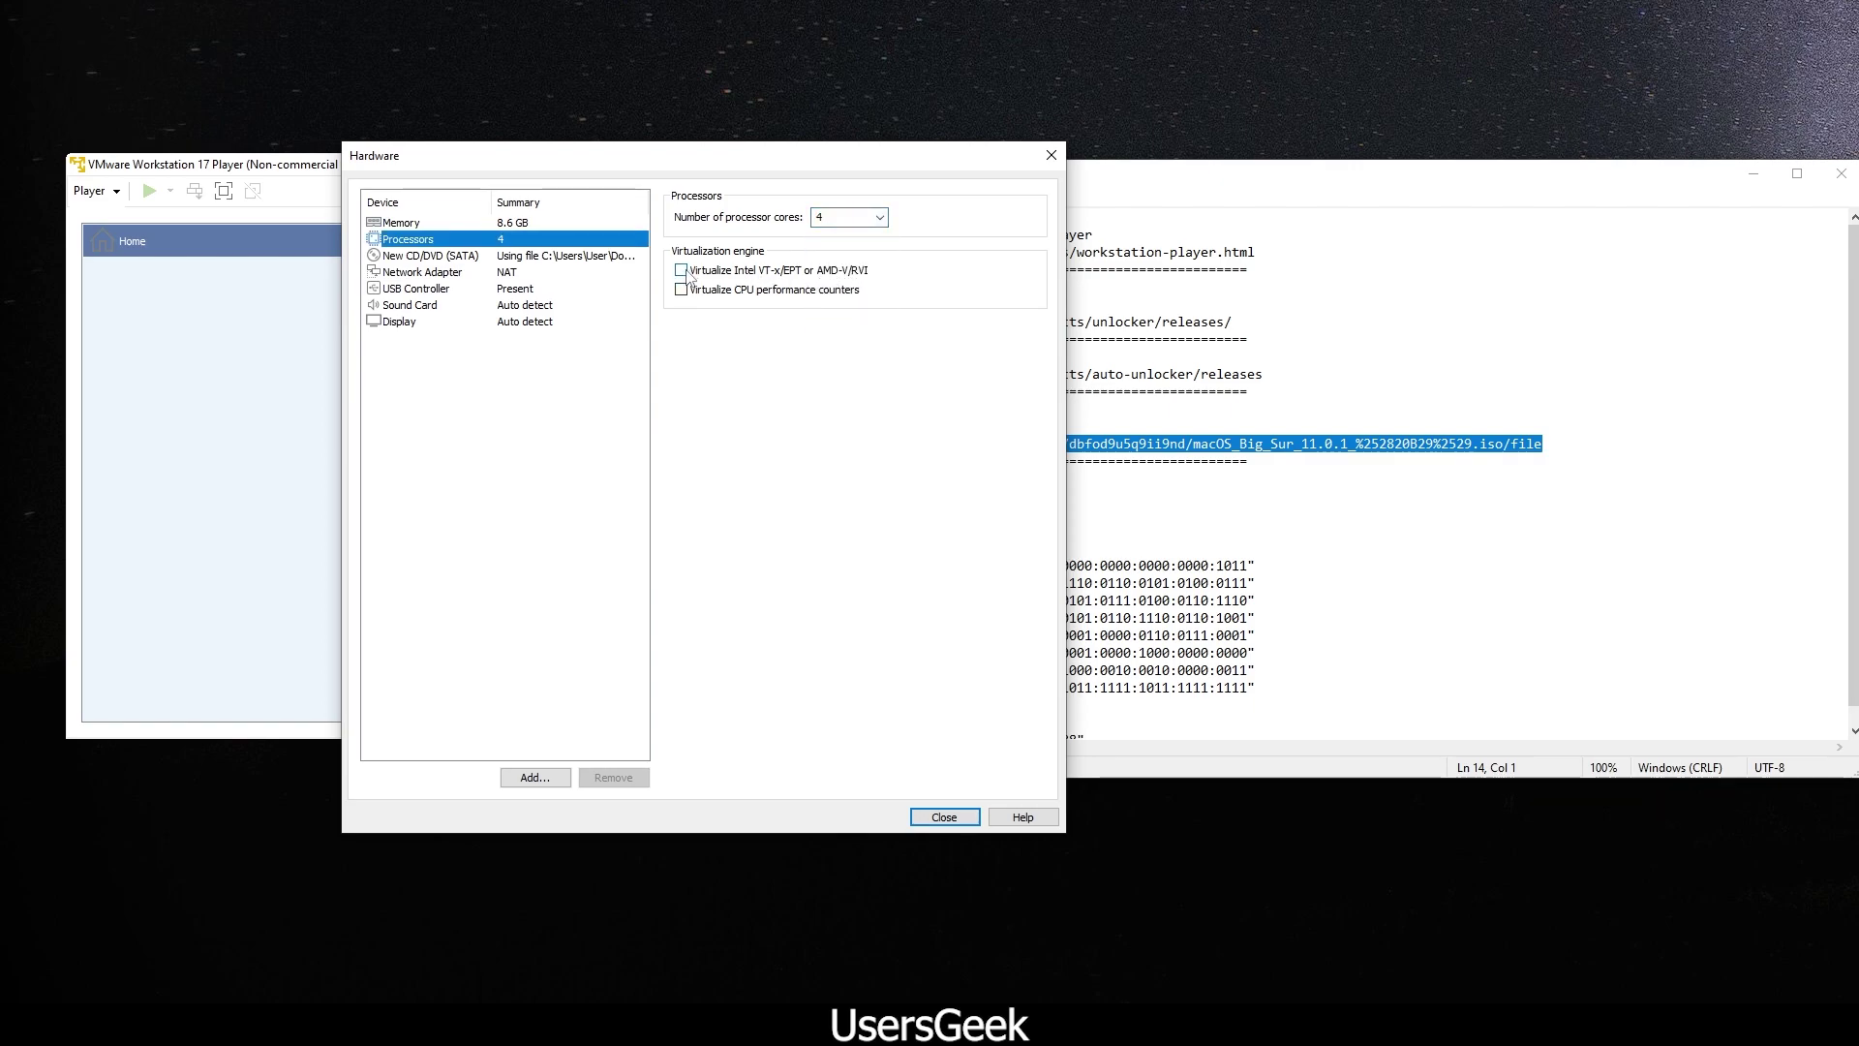
pyautogui.click(688, 272)
pyautogui.click(944, 818)
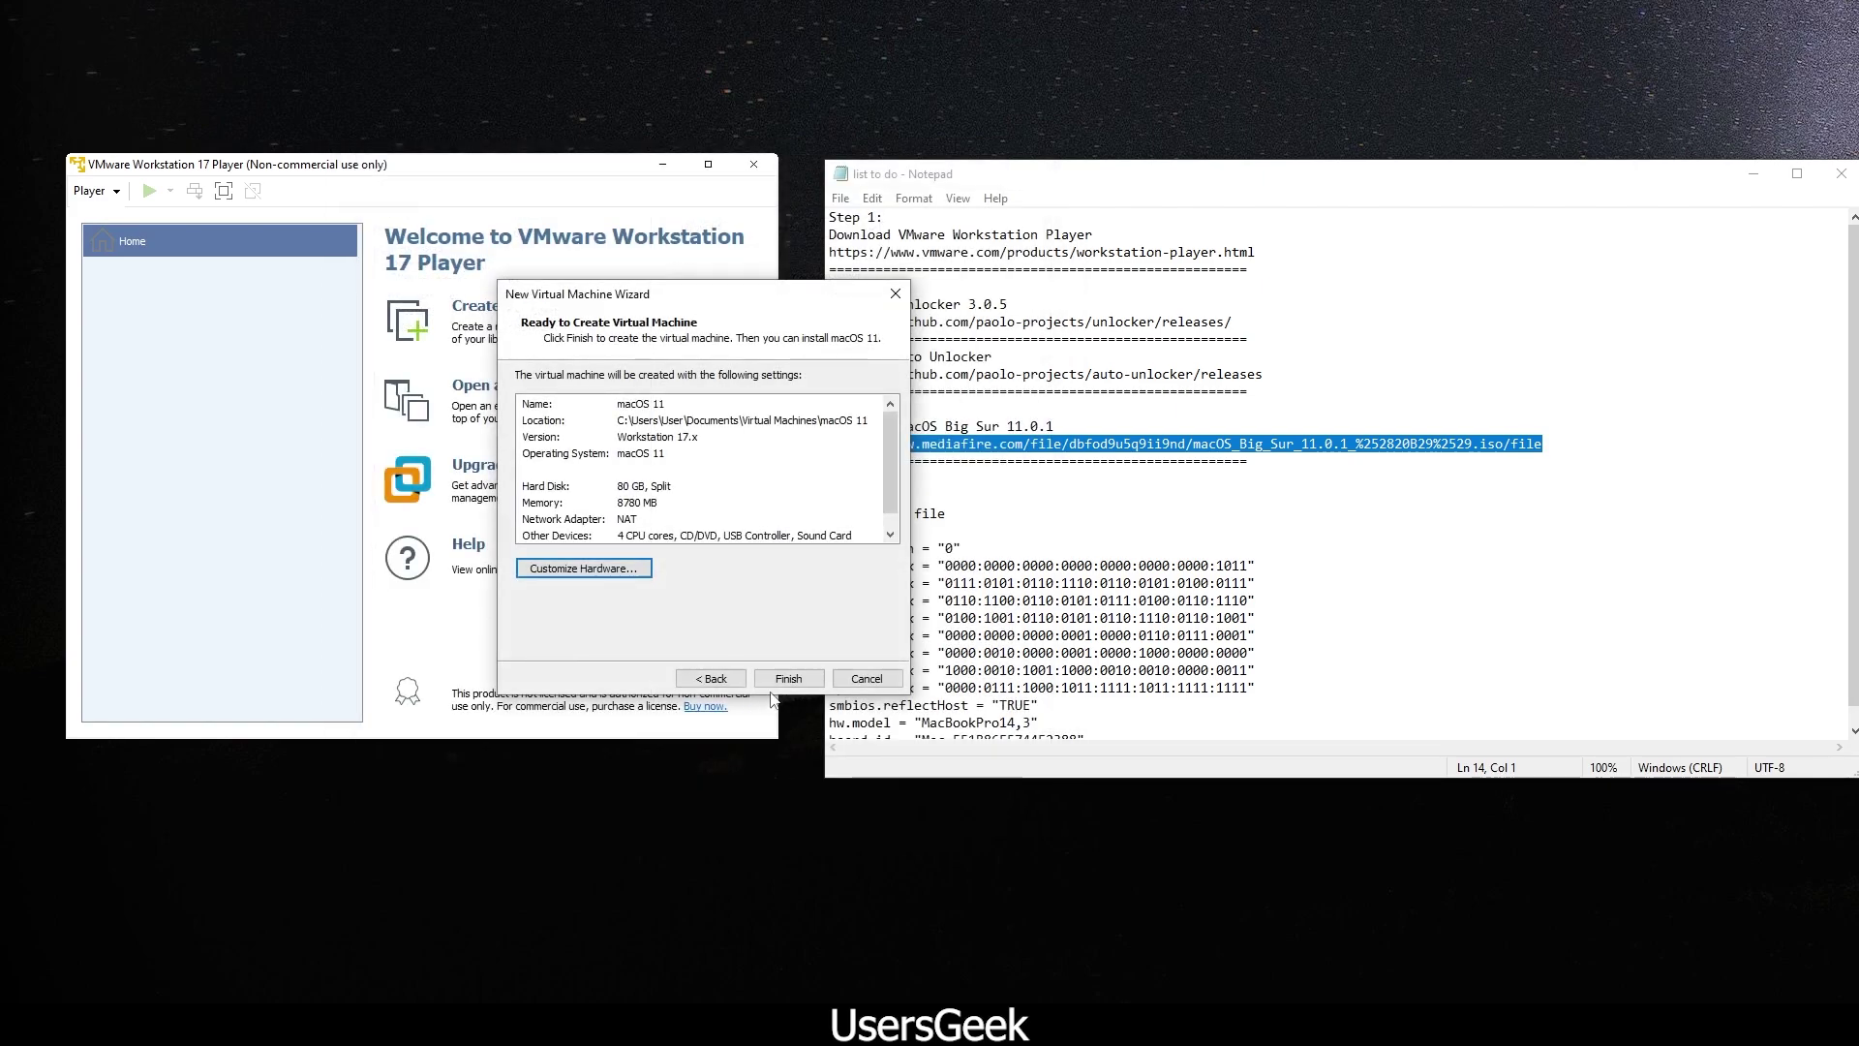
# Step: Finish the macOS 11 virtual machine, power it on and dismiss the CPU-disabled warning
pyautogui.click(790, 679)
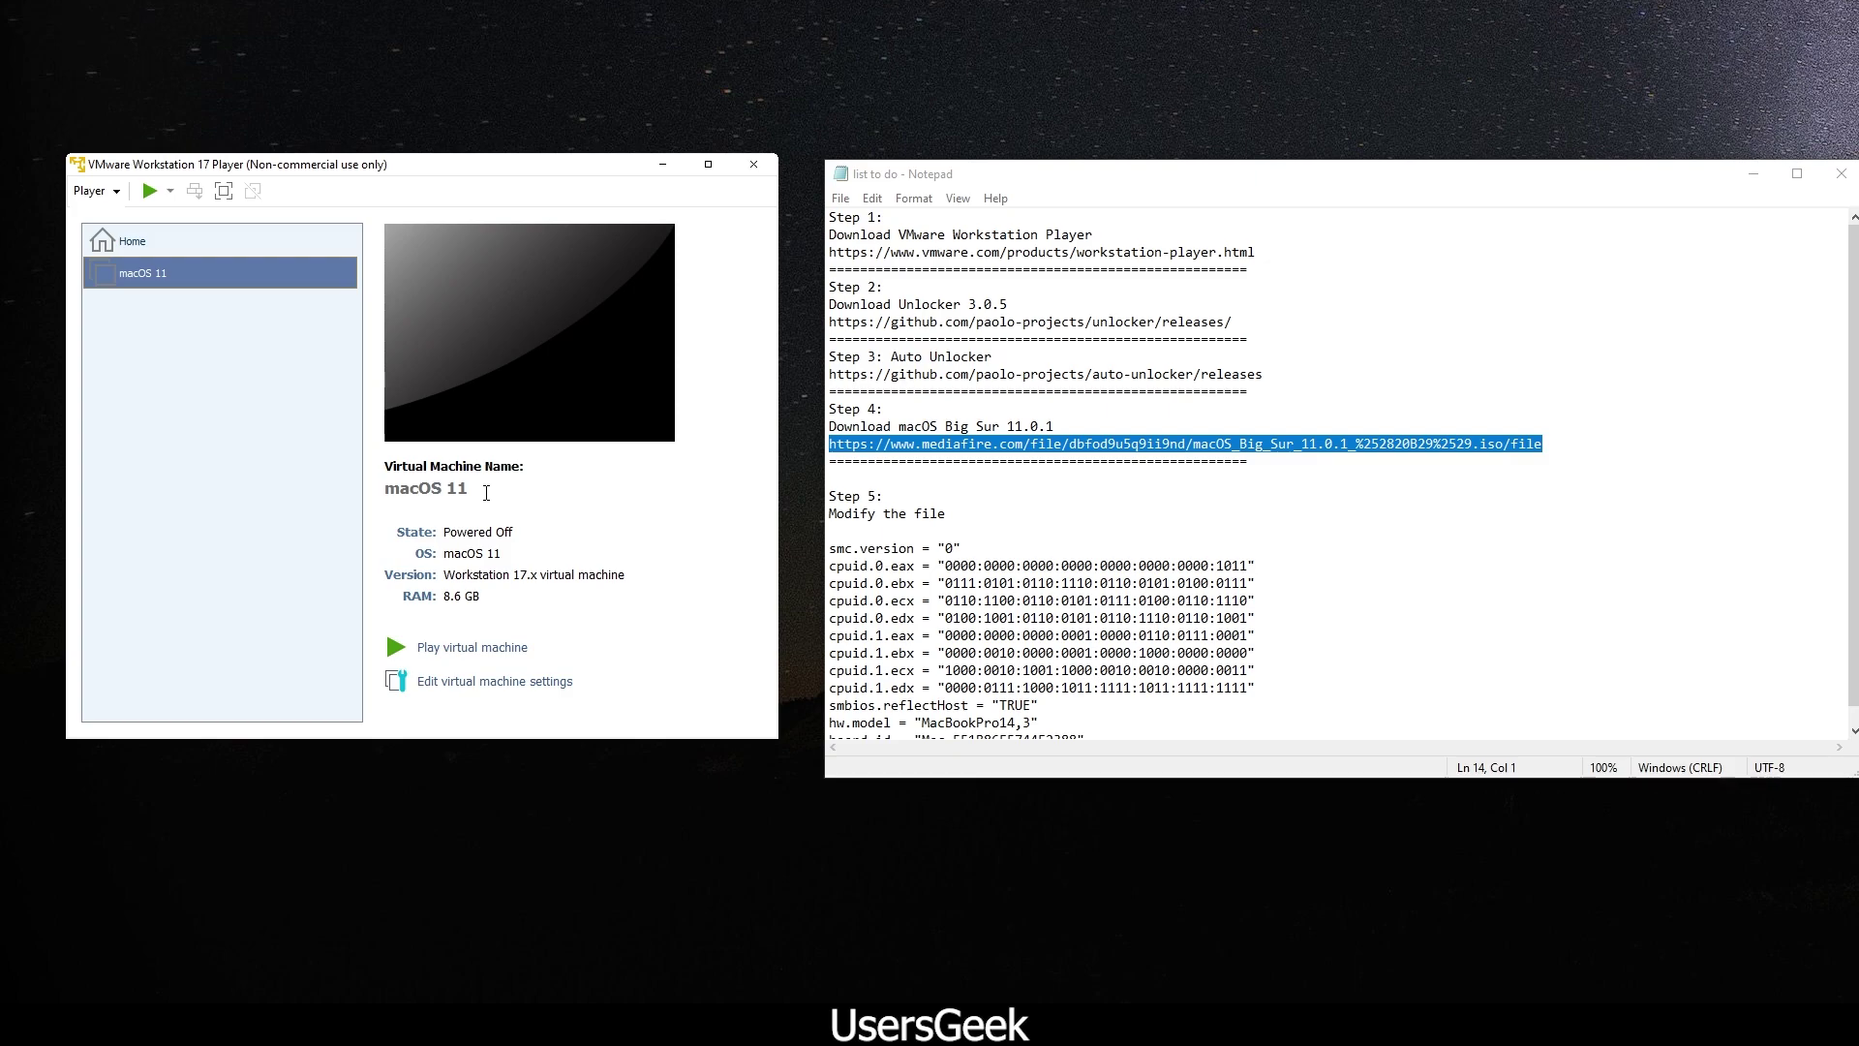
pyautogui.moveTo(385, 172); pyautogui.dragTo(400, 172)
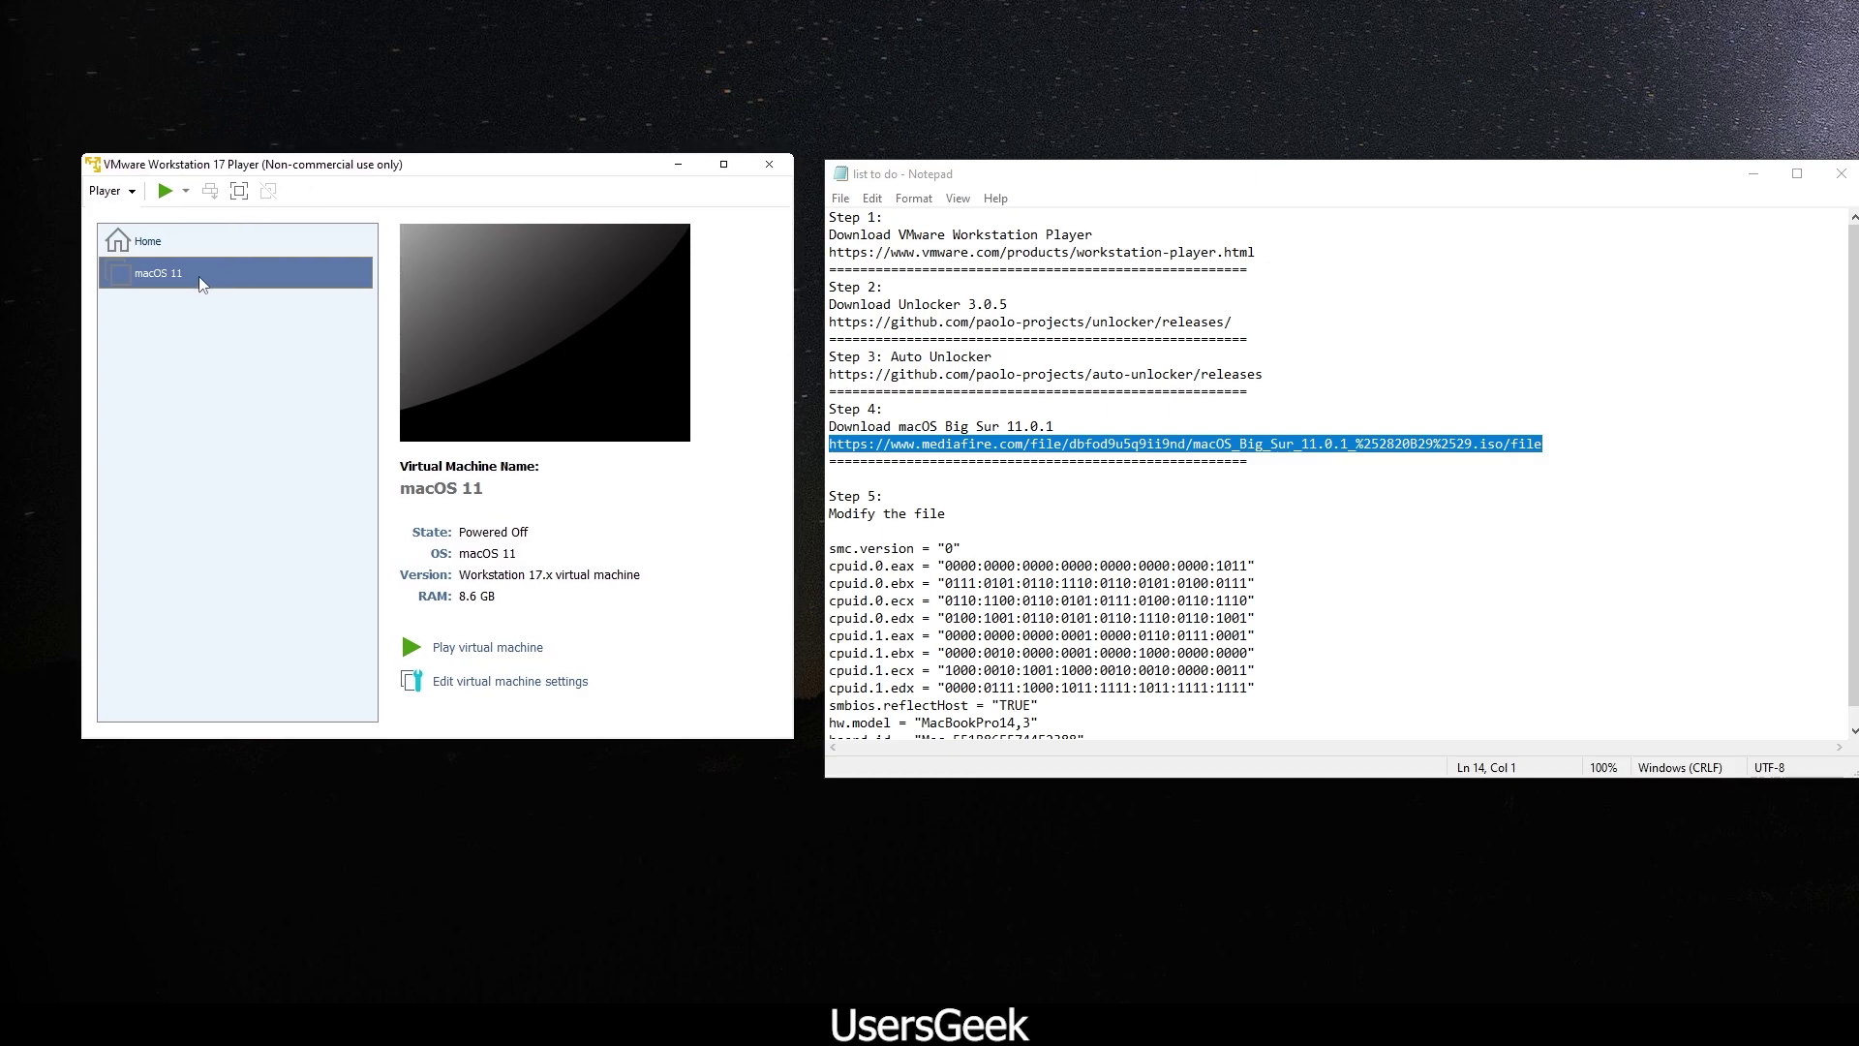
pyautogui.click(461, 649)
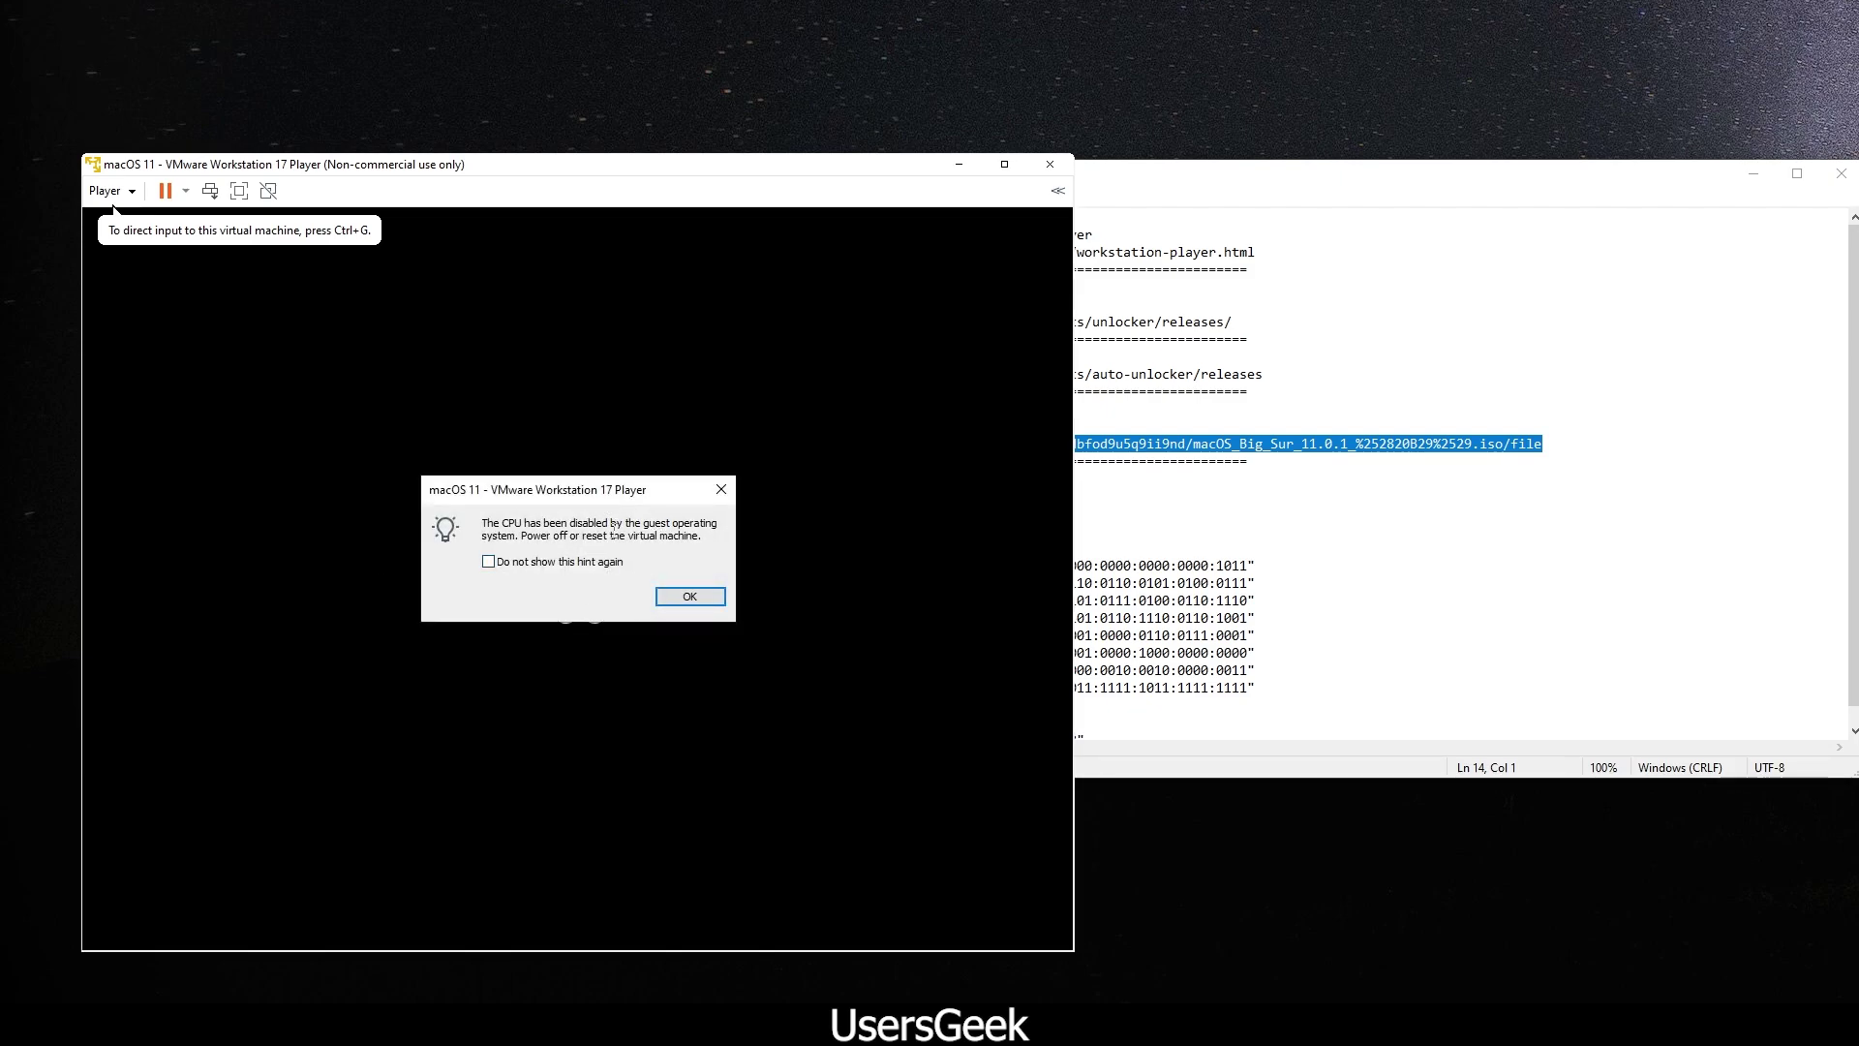
pyautogui.click(689, 596)
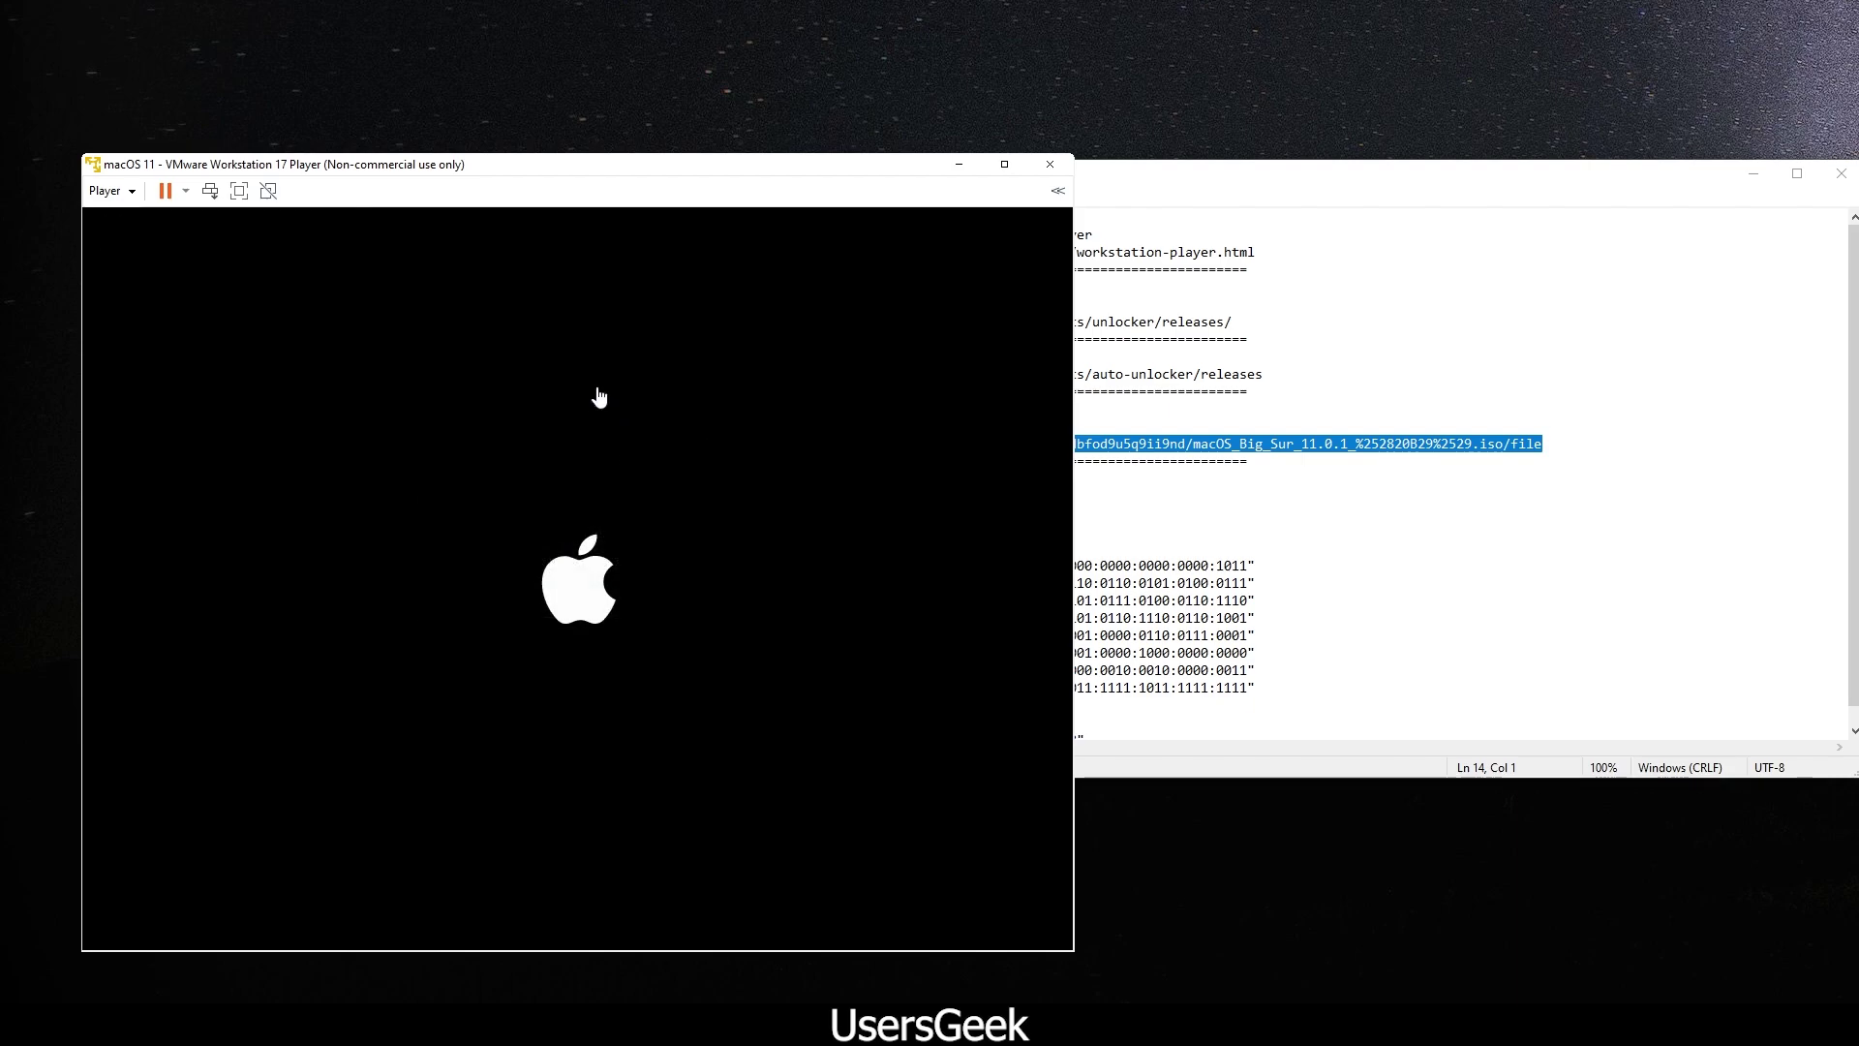
# Step: Shut down the guest from the Player Power menu
pyautogui.click(133, 198)
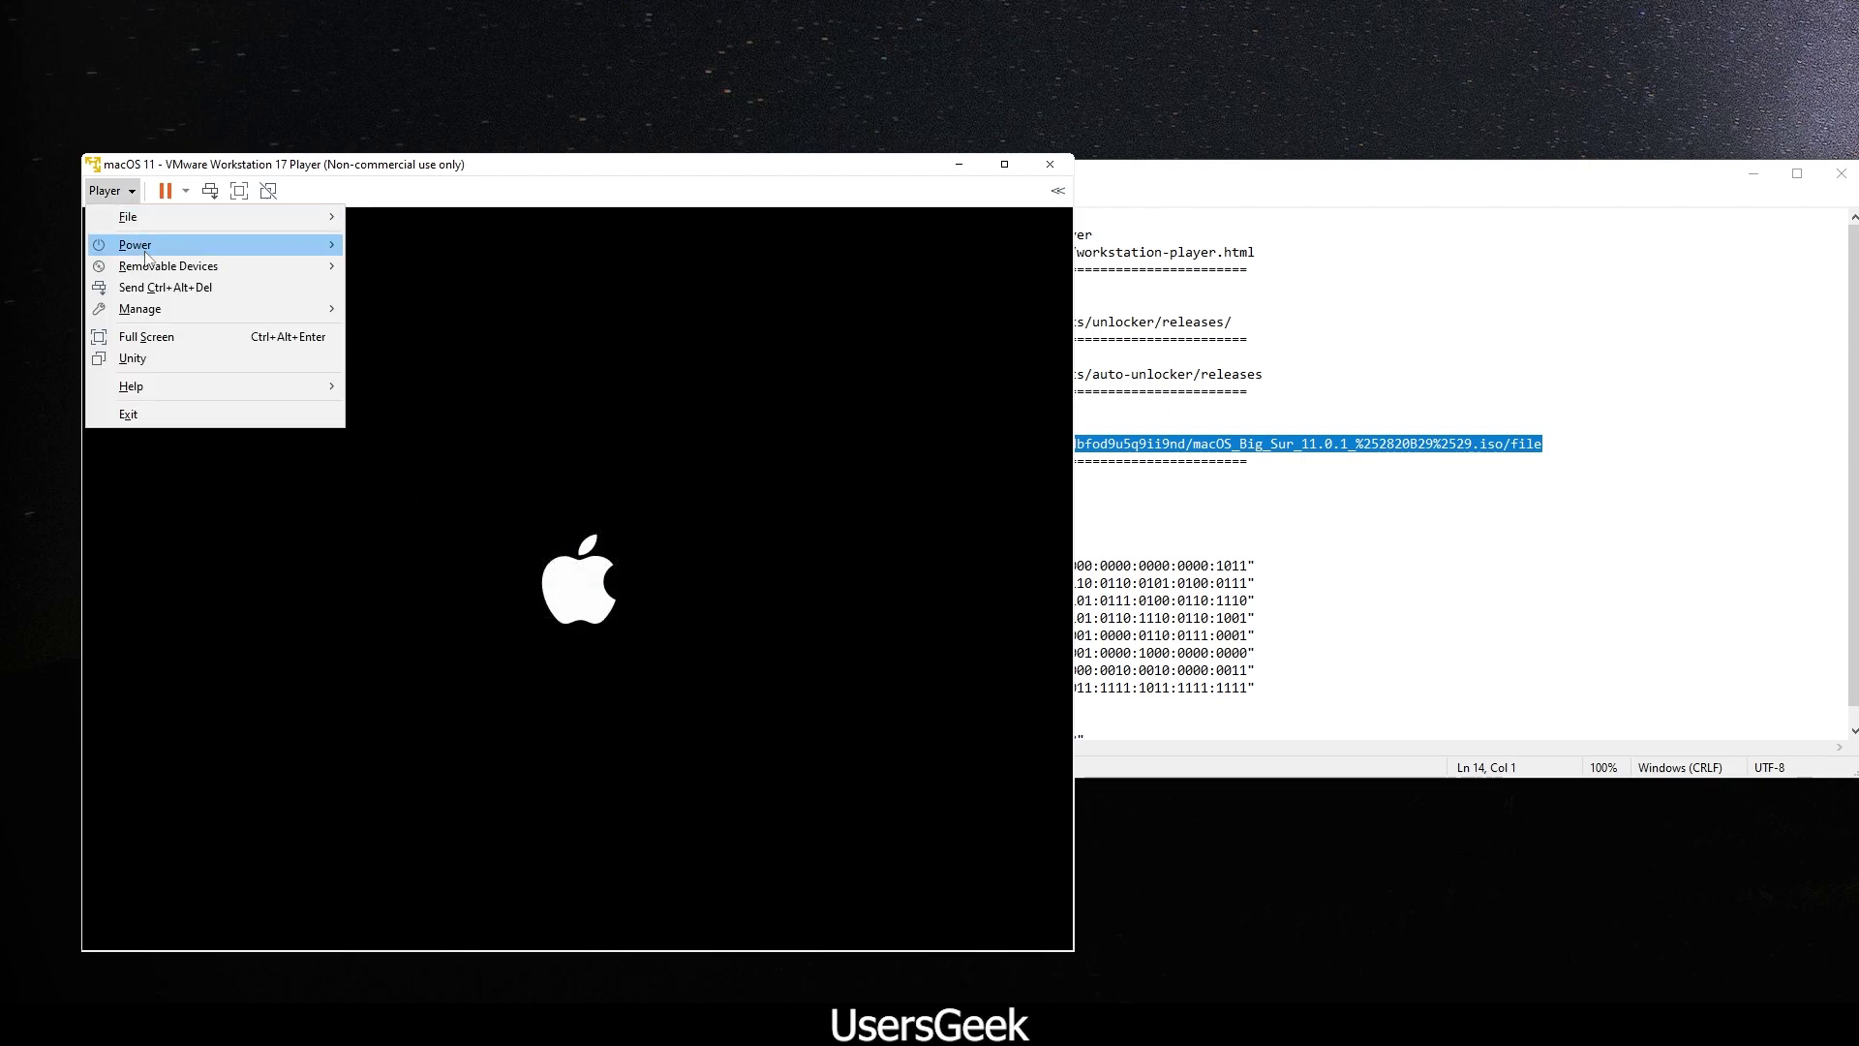
pyautogui.moveTo(256, 246)
pyautogui.click(407, 267)
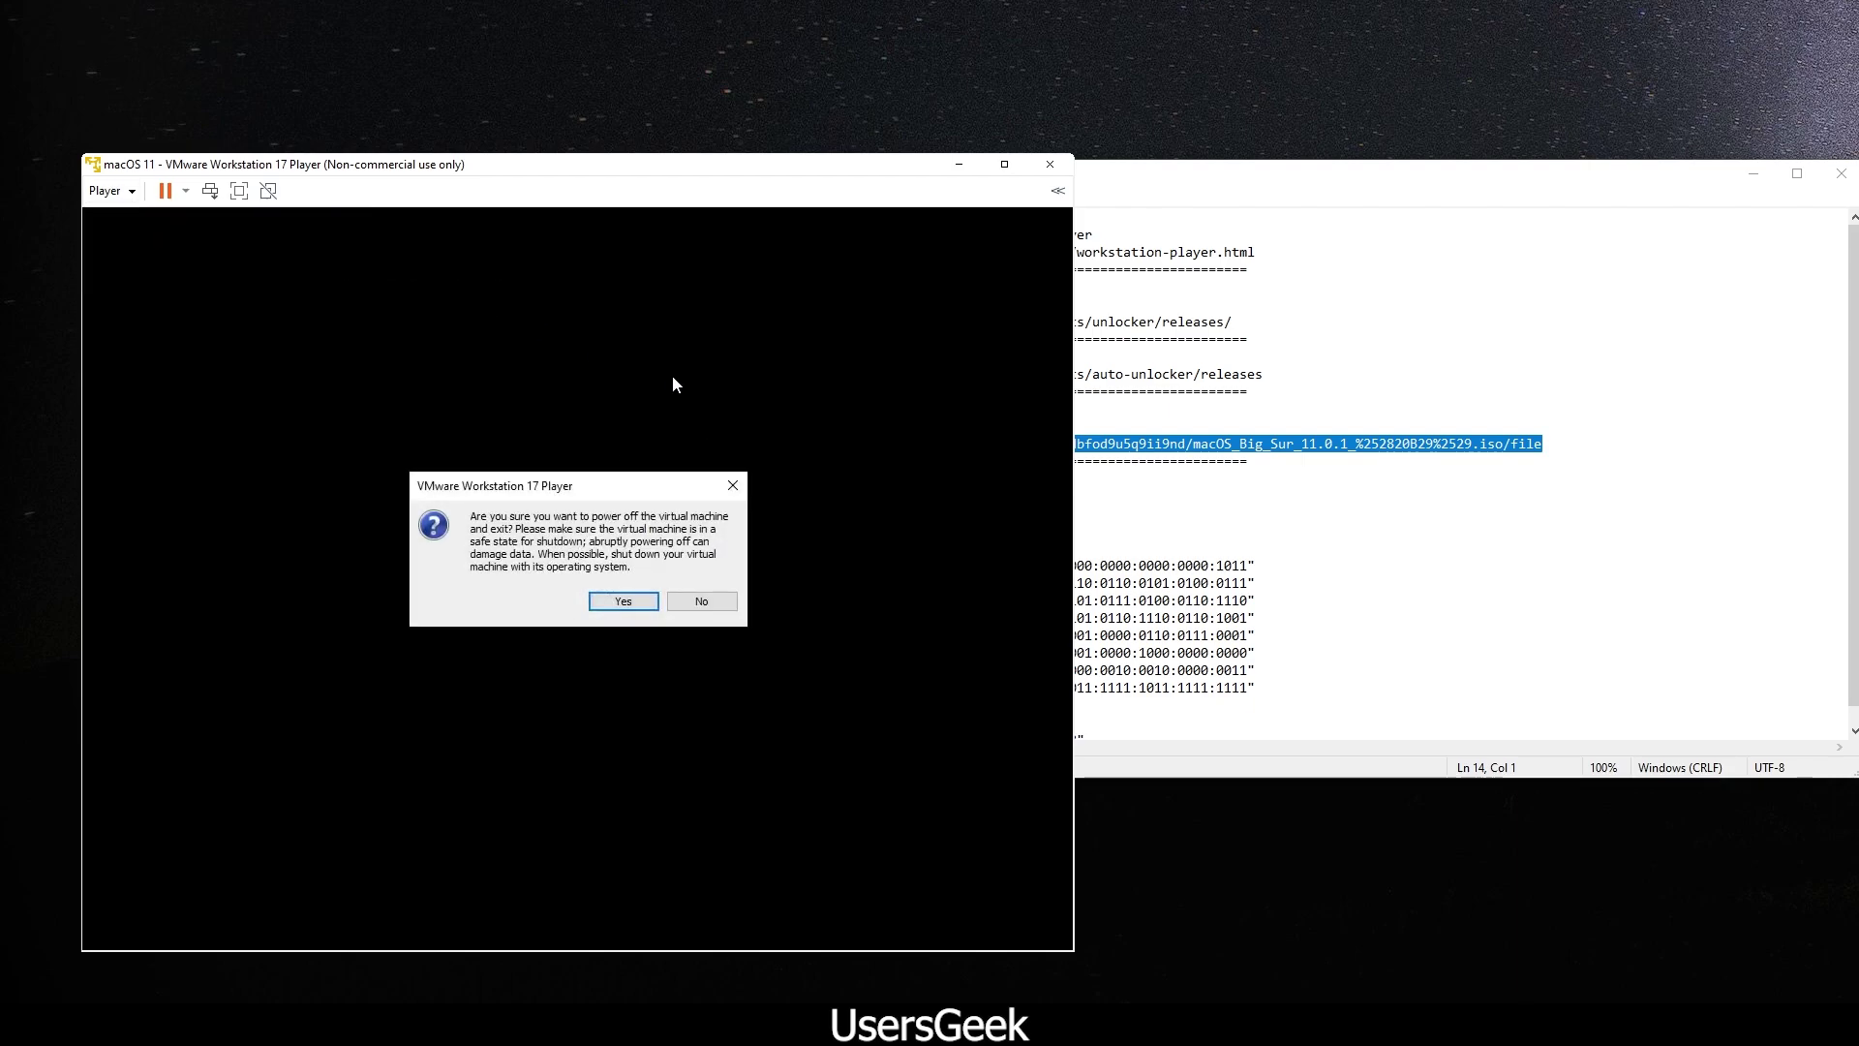
# Step: Confirm powering off the virtual machine and reposition the Notepad to-do list
pyautogui.click(594, 602)
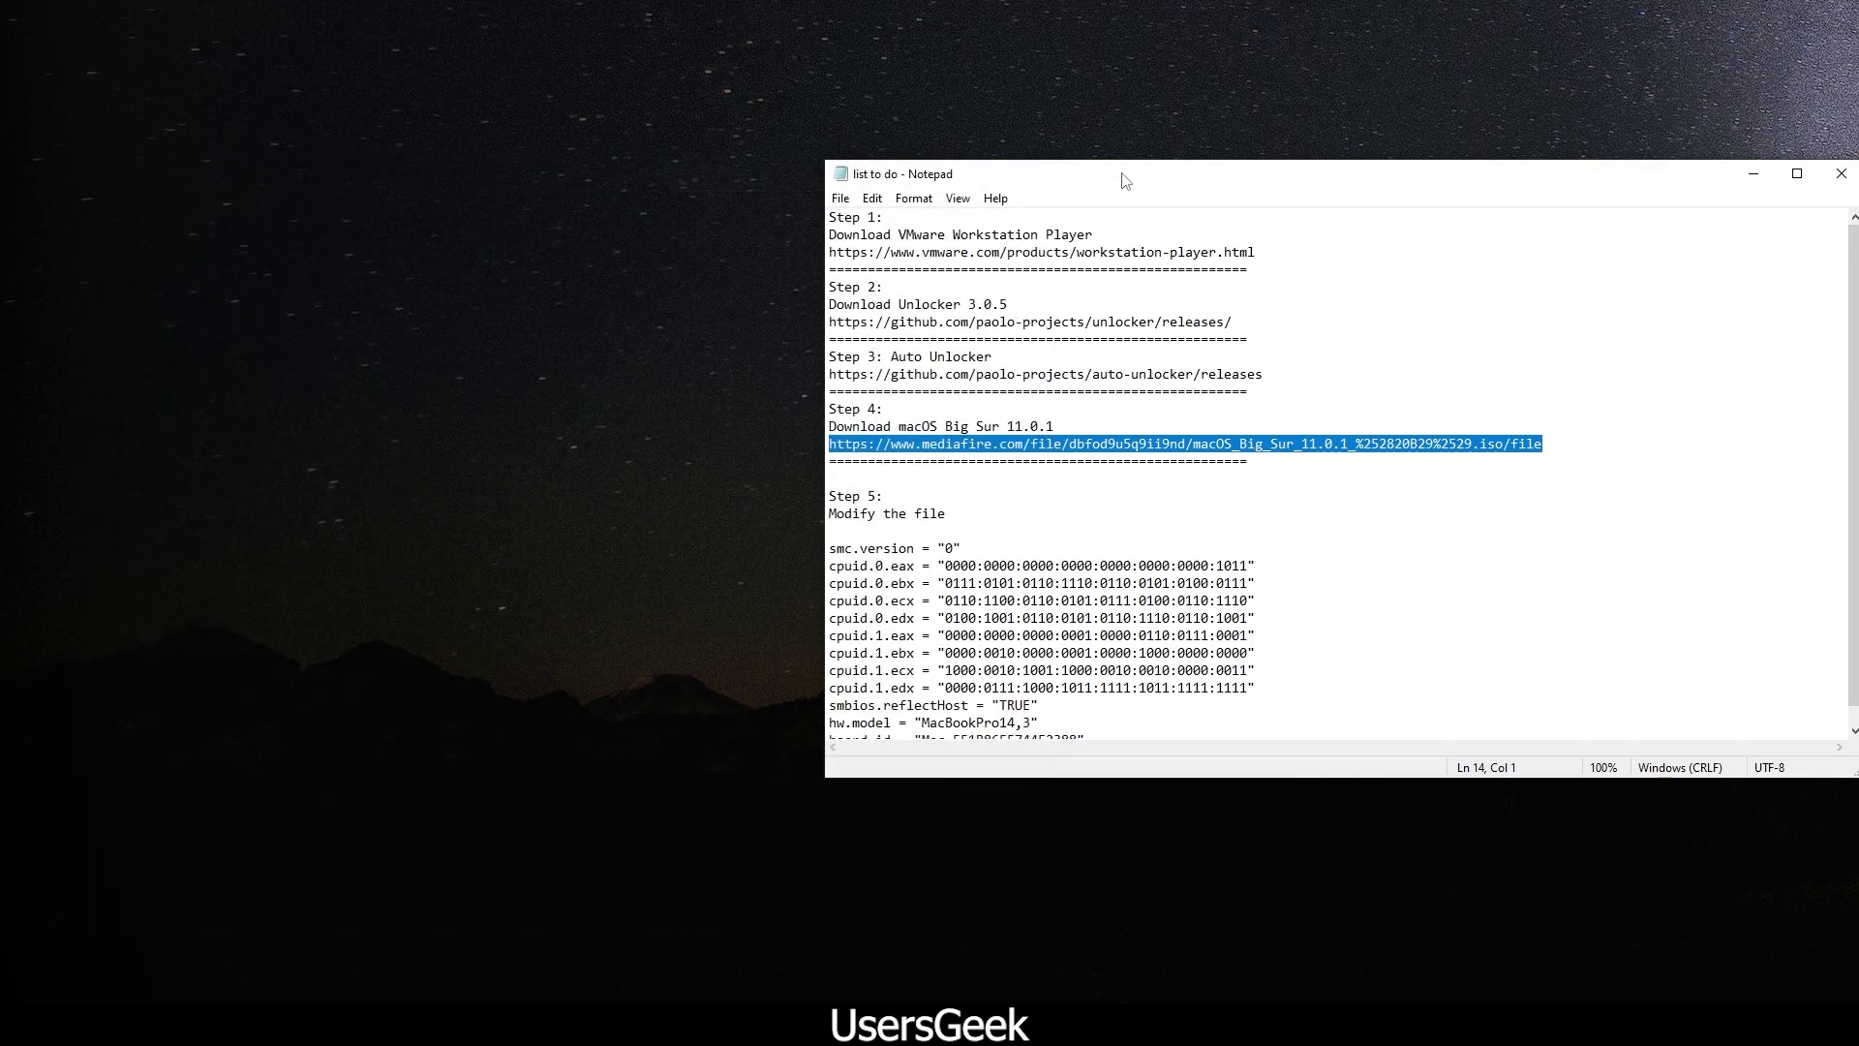
pyautogui.moveTo(1123, 178); pyautogui.dragTo(1054, 157)
pyautogui.click(1185, 596)
# Step: Copy the Step 5 config lines from smc.version through board-id
pyautogui.scroll(-1, 1174, 571)
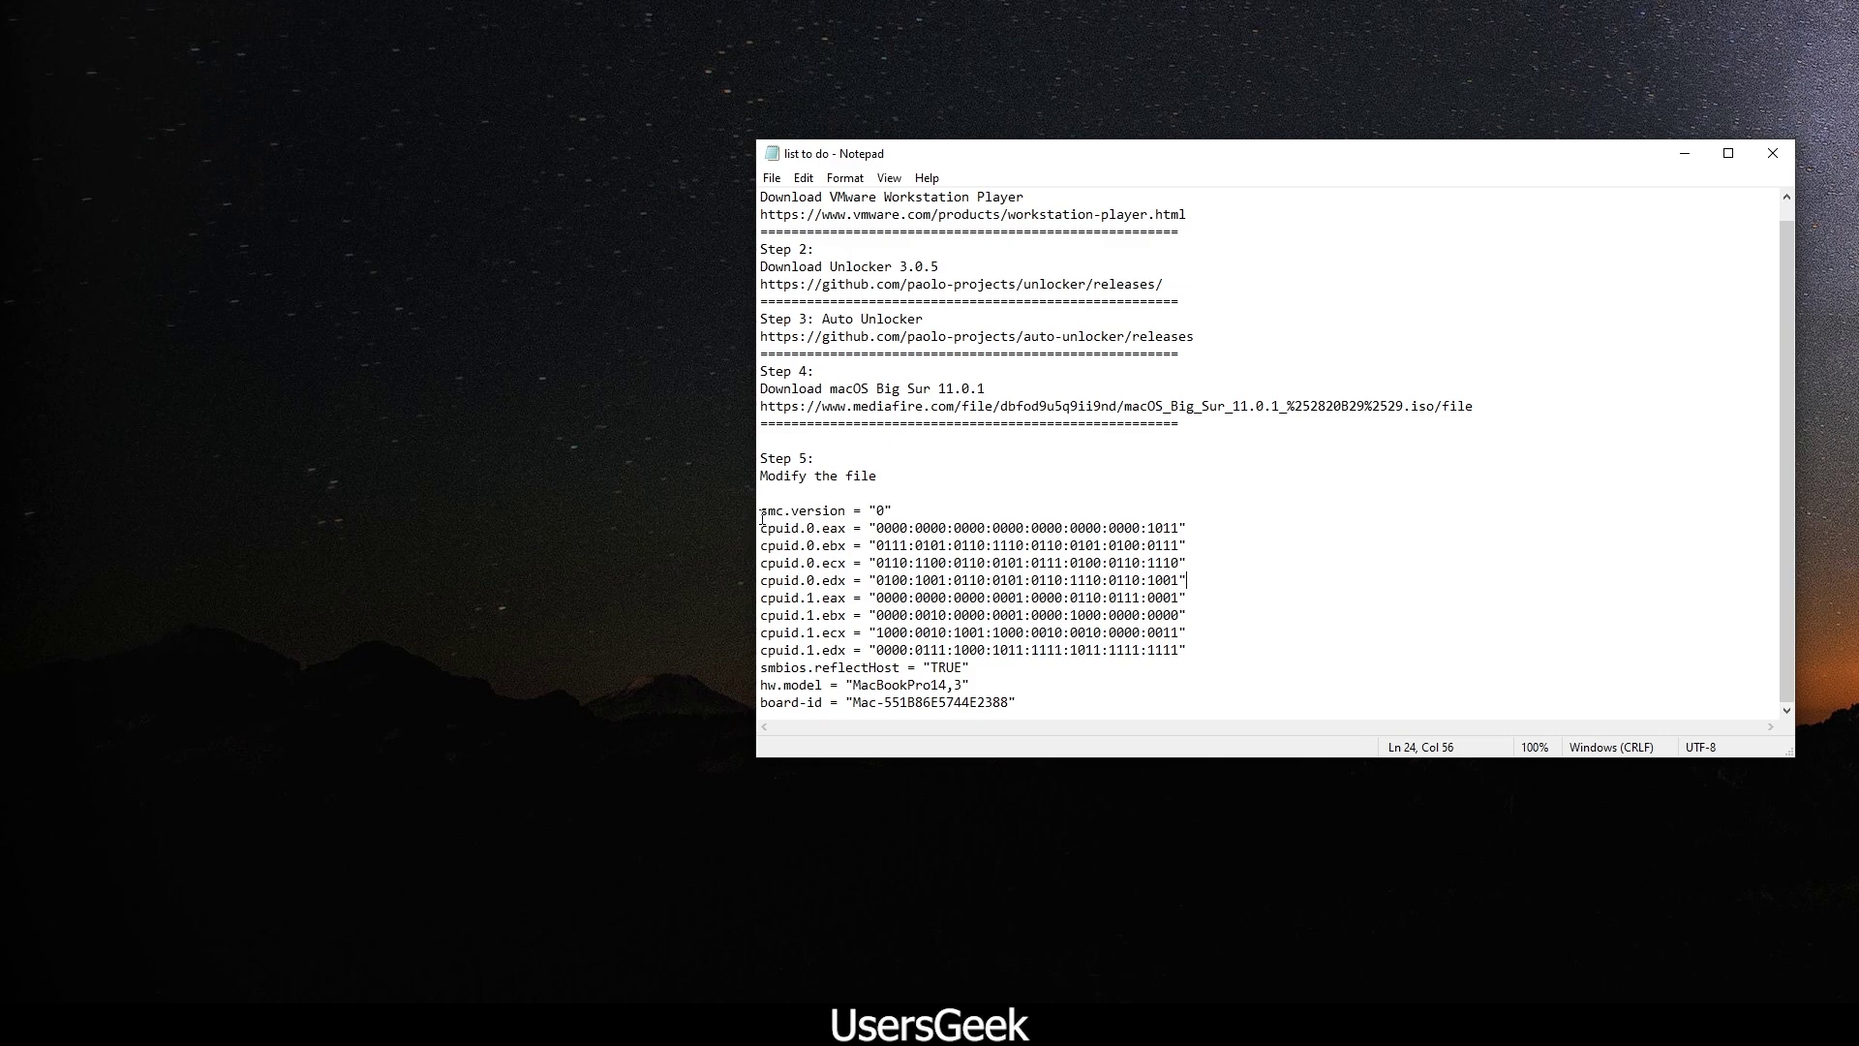
pyautogui.moveTo(762, 517); pyautogui.dragTo(1069, 702)
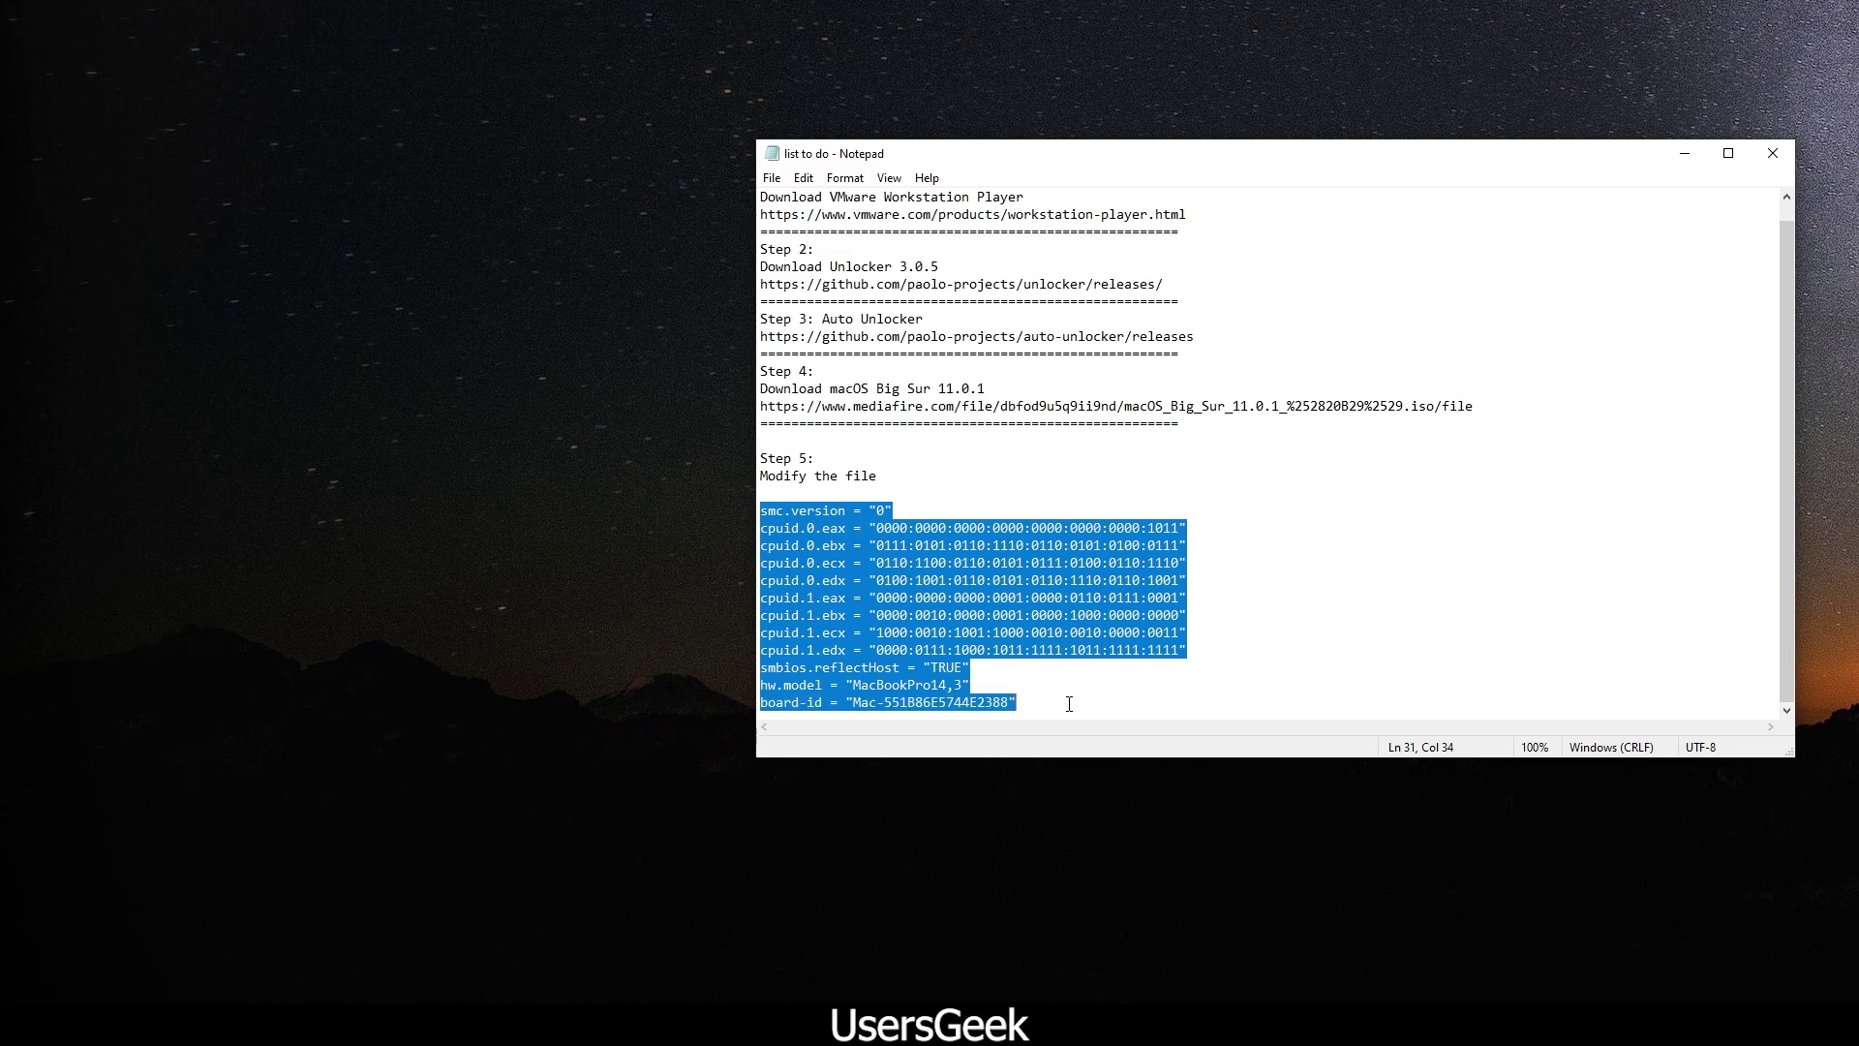
pyautogui.rightClick(1035, 584)
pyautogui.click(1101, 643)
# Step: In File Explorer, go to Documents > Virtual Machines > macOS 11
pyautogui.hotkey('alt', 'Tab')
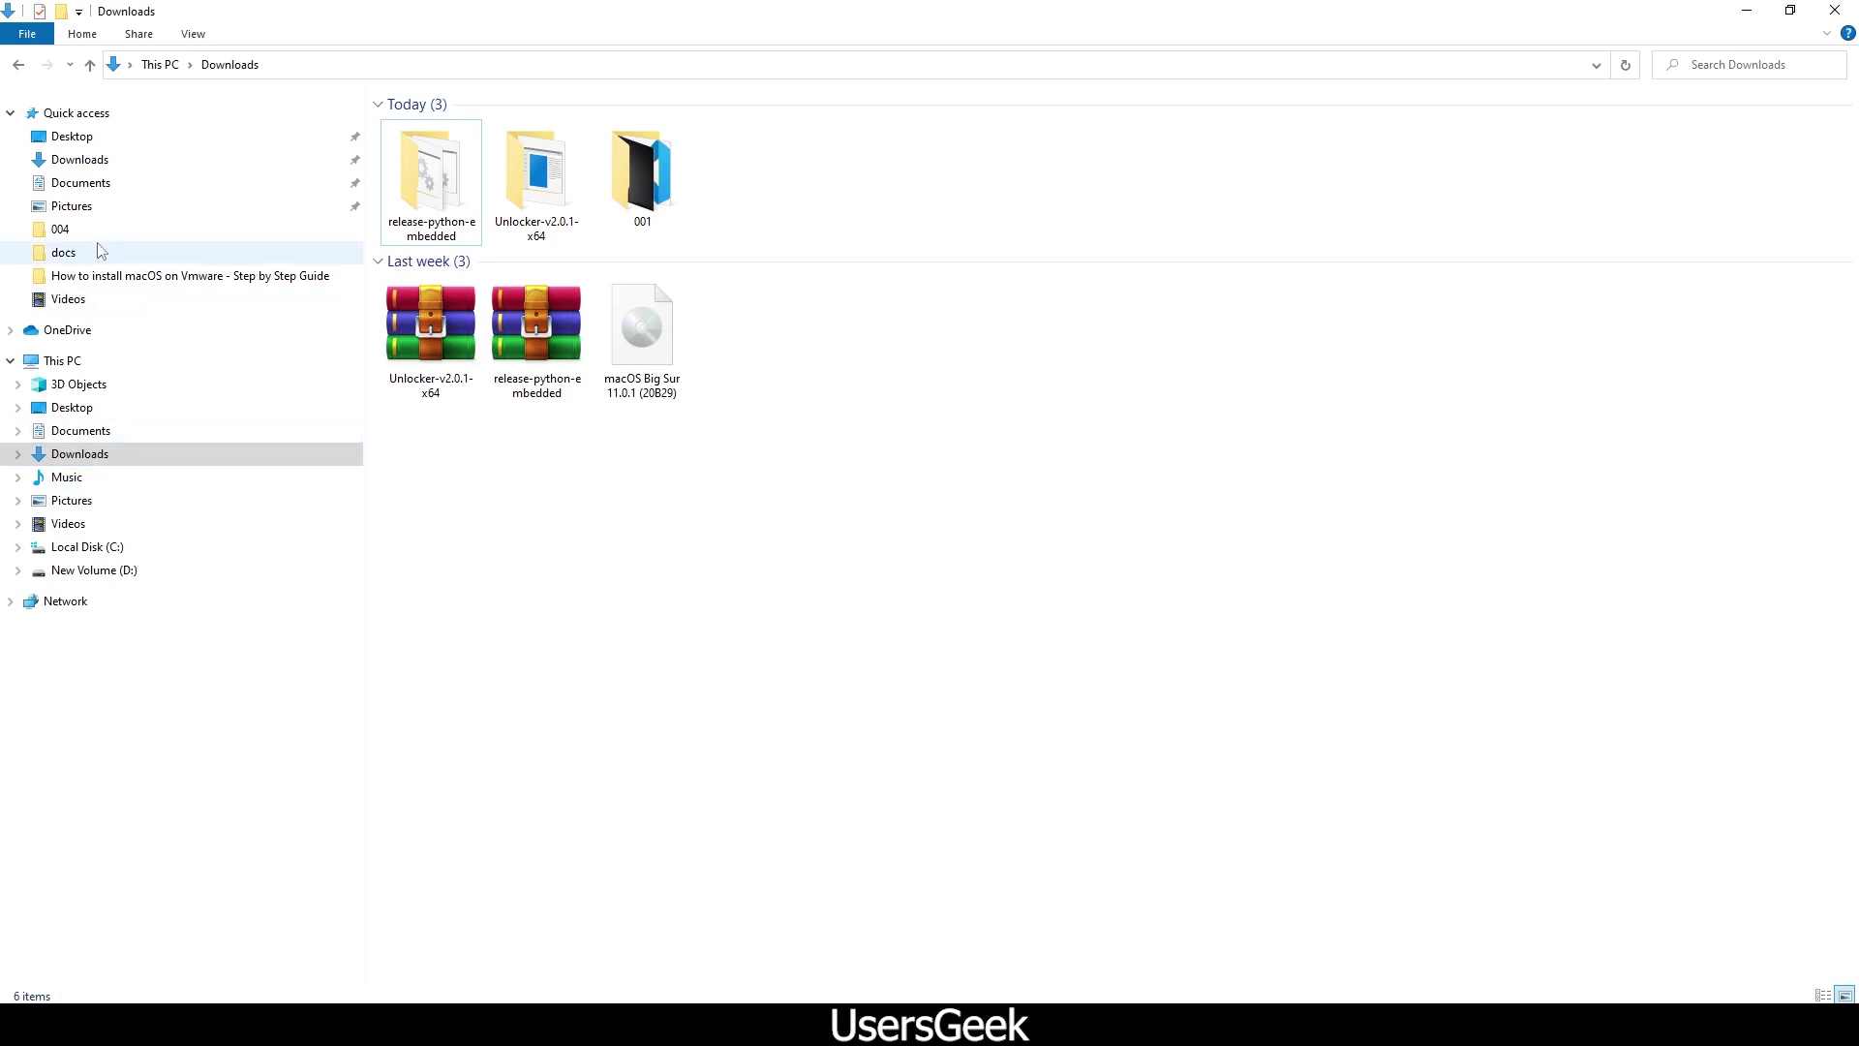
pyautogui.click(87, 182)
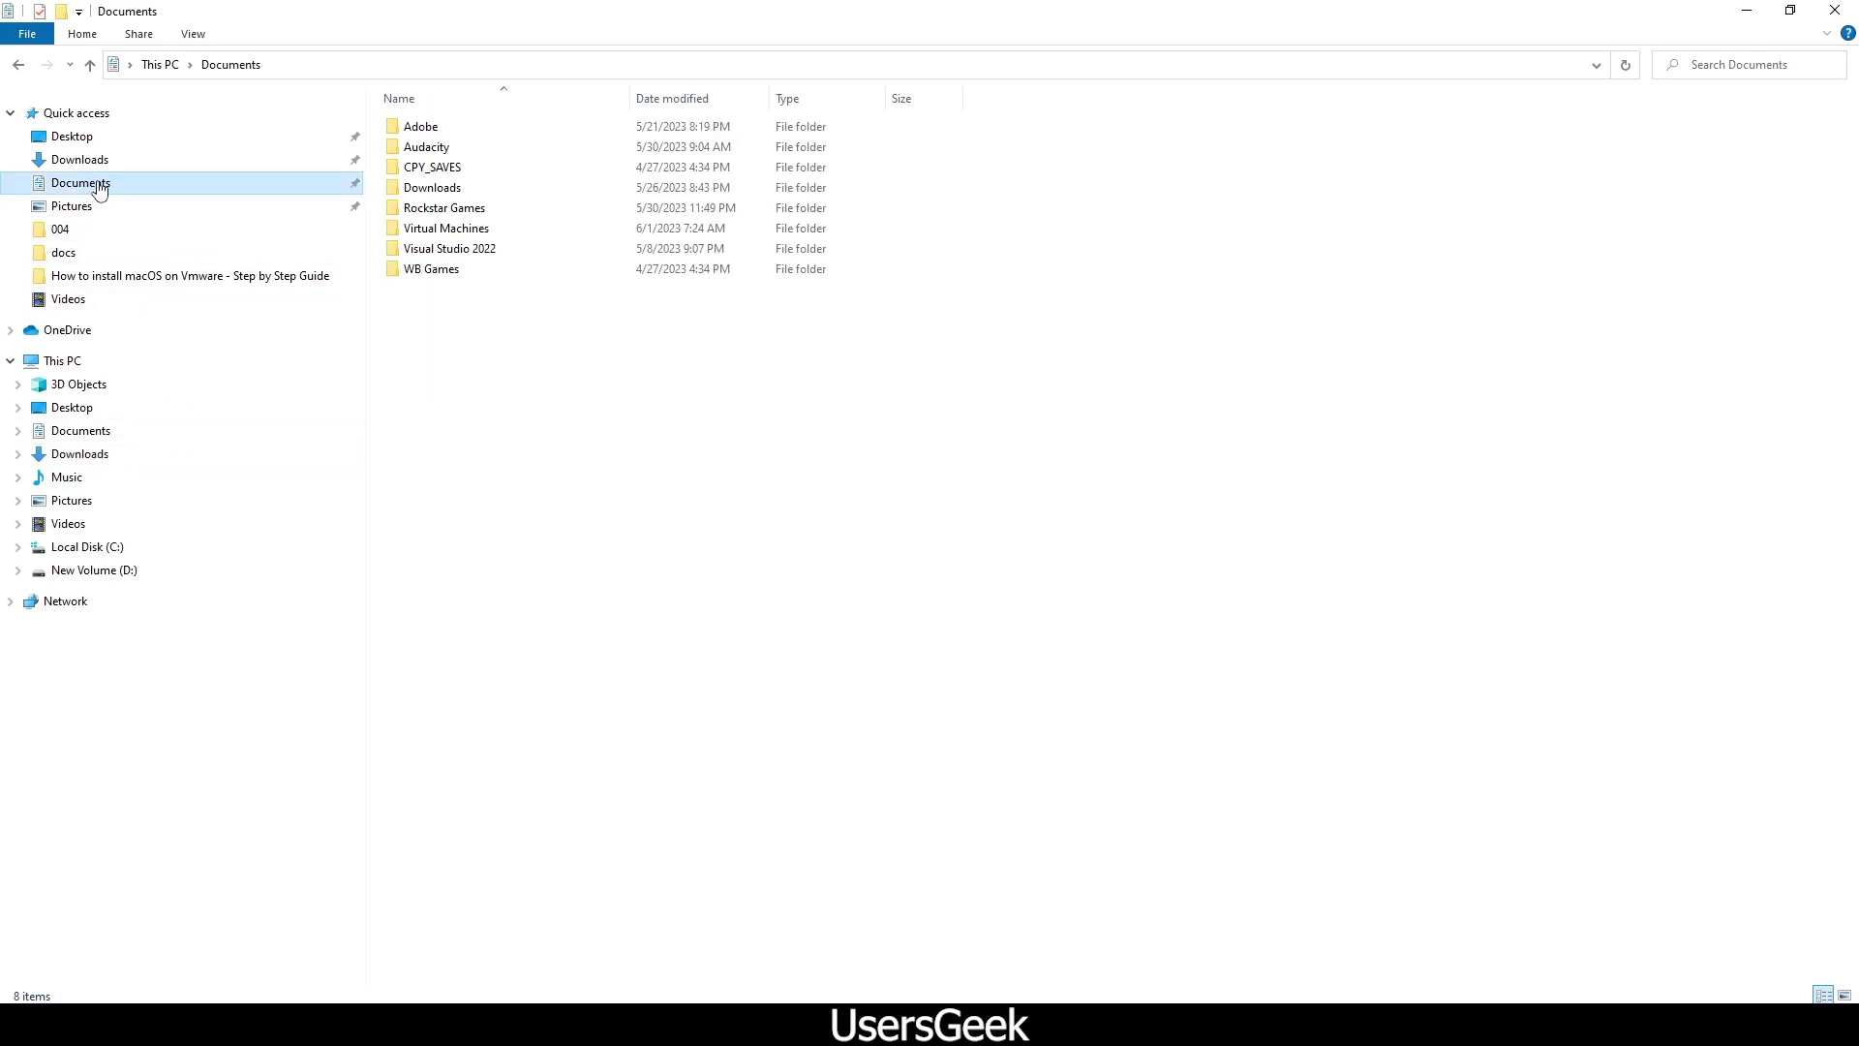
pyautogui.click(491, 233)
pyautogui.doubleClick(491, 235)
pyautogui.doubleClick(455, 127)
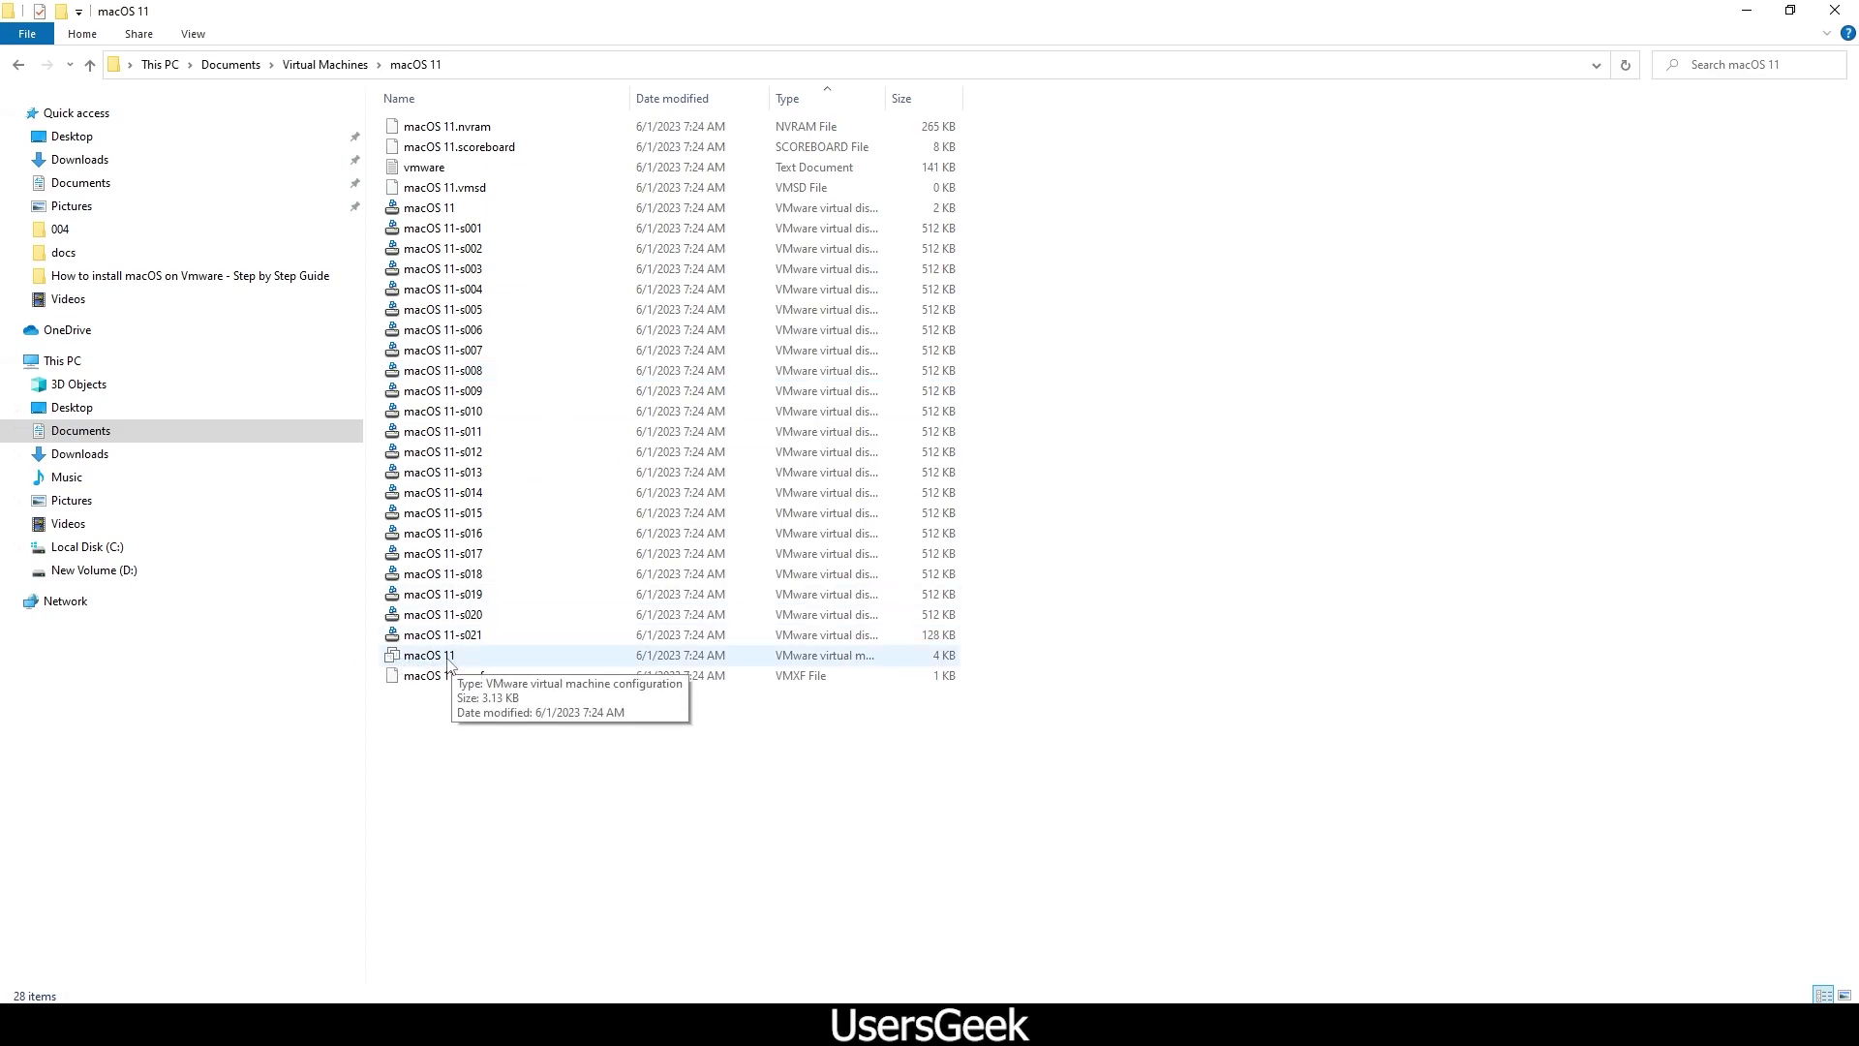
# Step: Check the macOS 11 .vmx file's Properties, then bring up its context menu again
pyautogui.rightClick(449, 664)
pyautogui.click(503, 637)
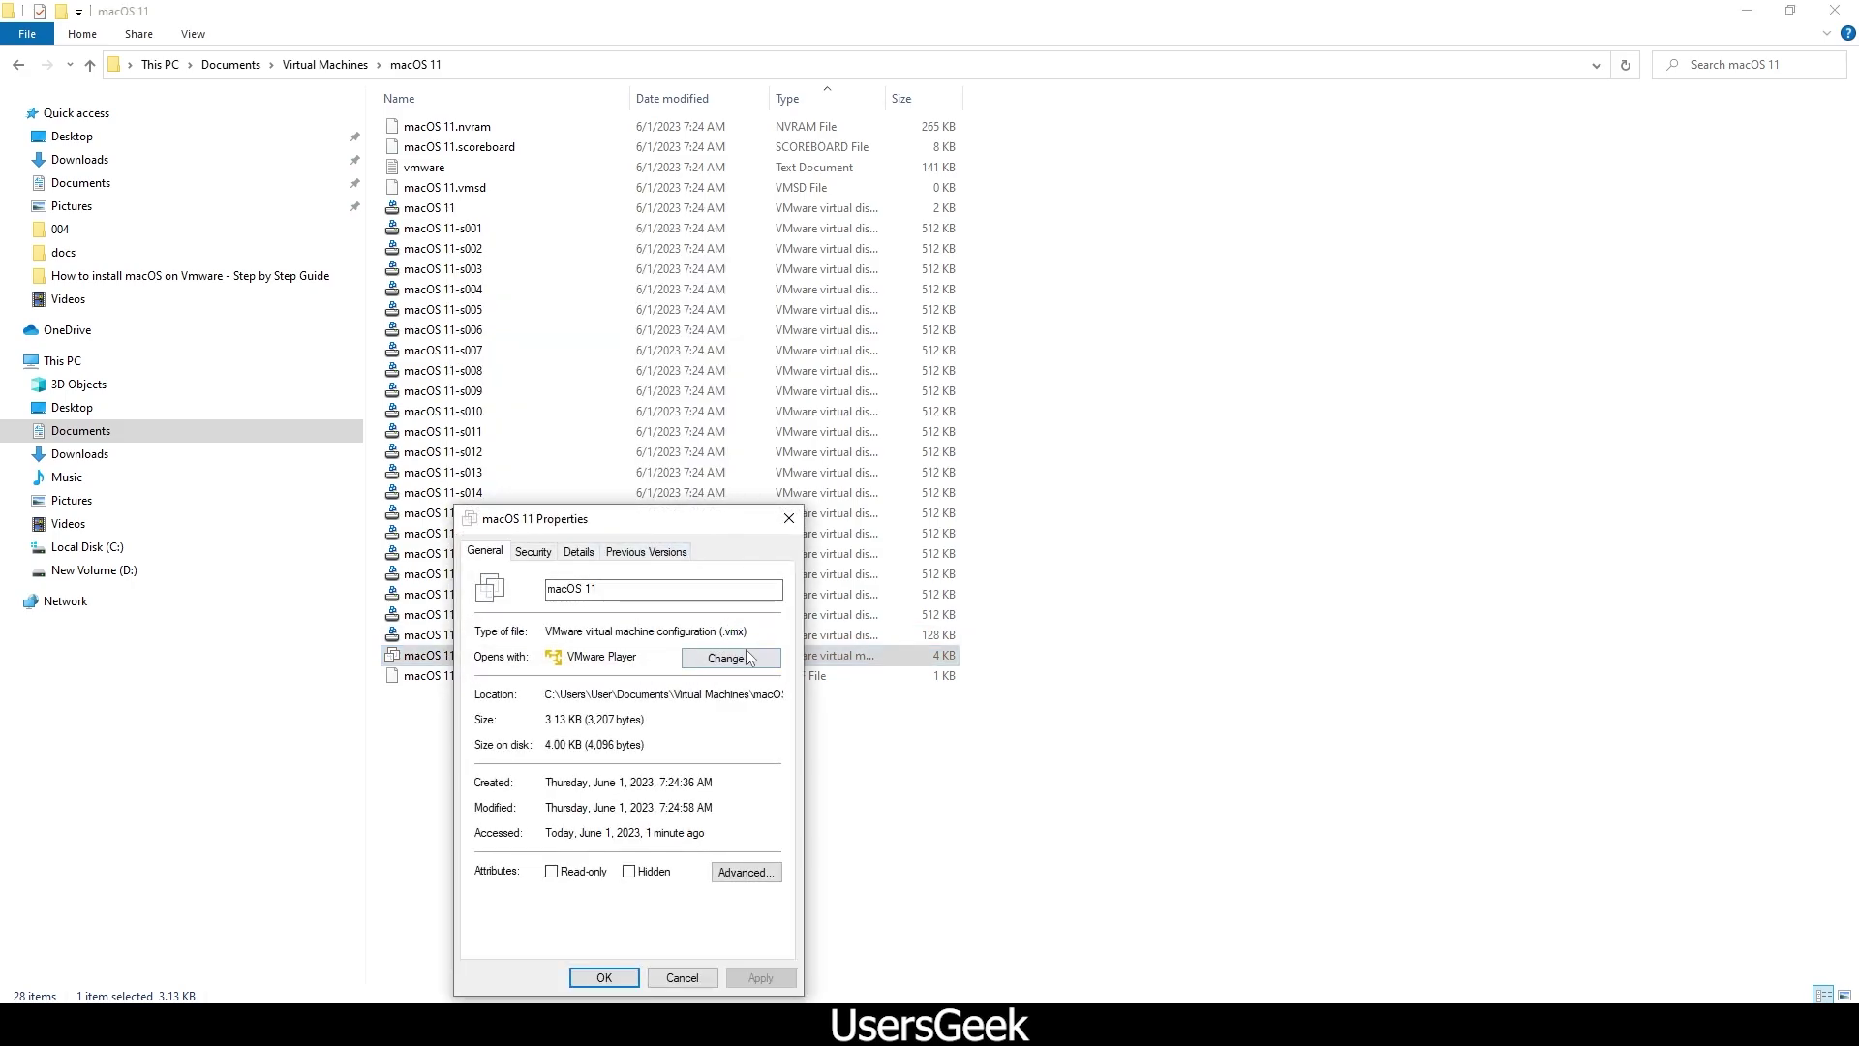
pyautogui.click(602, 976)
pyautogui.rightClick(456, 655)
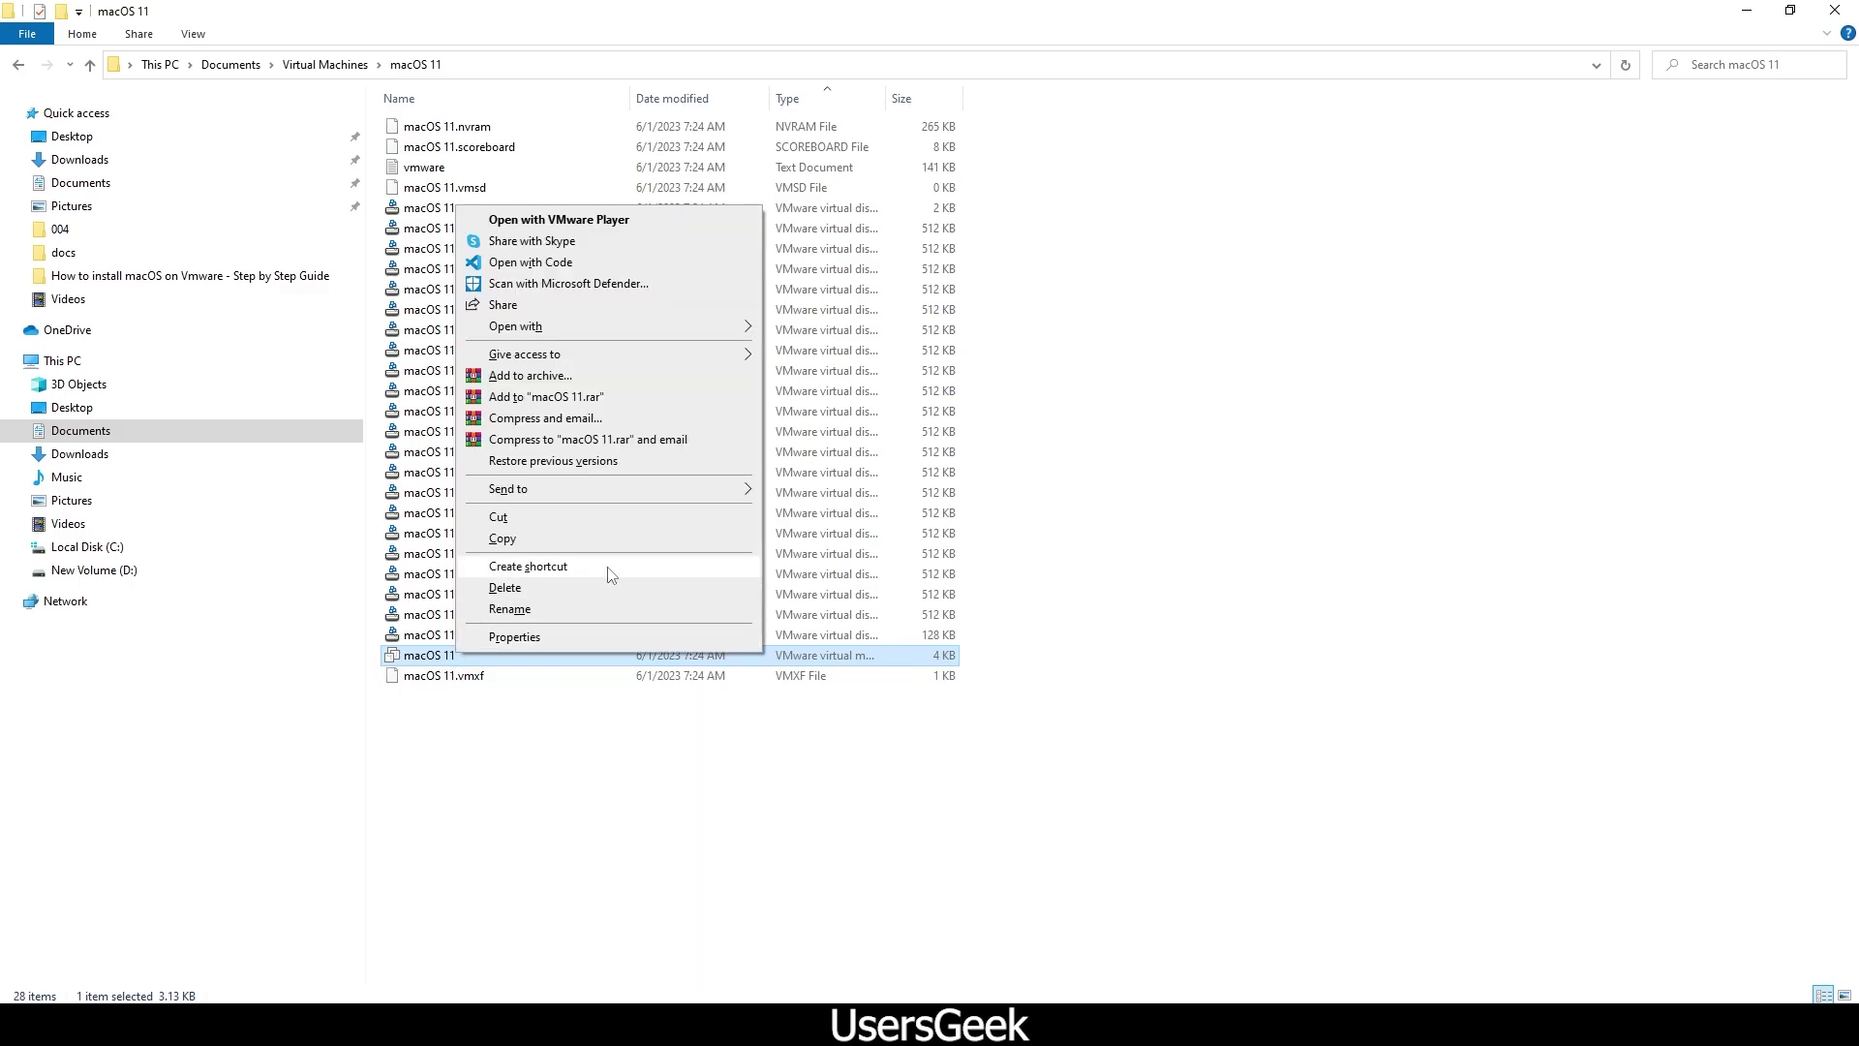
# Step: Open the macOS 11 .vmx in Notepad and paste the copied lines on a new final line
pyautogui.moveTo(722, 337)
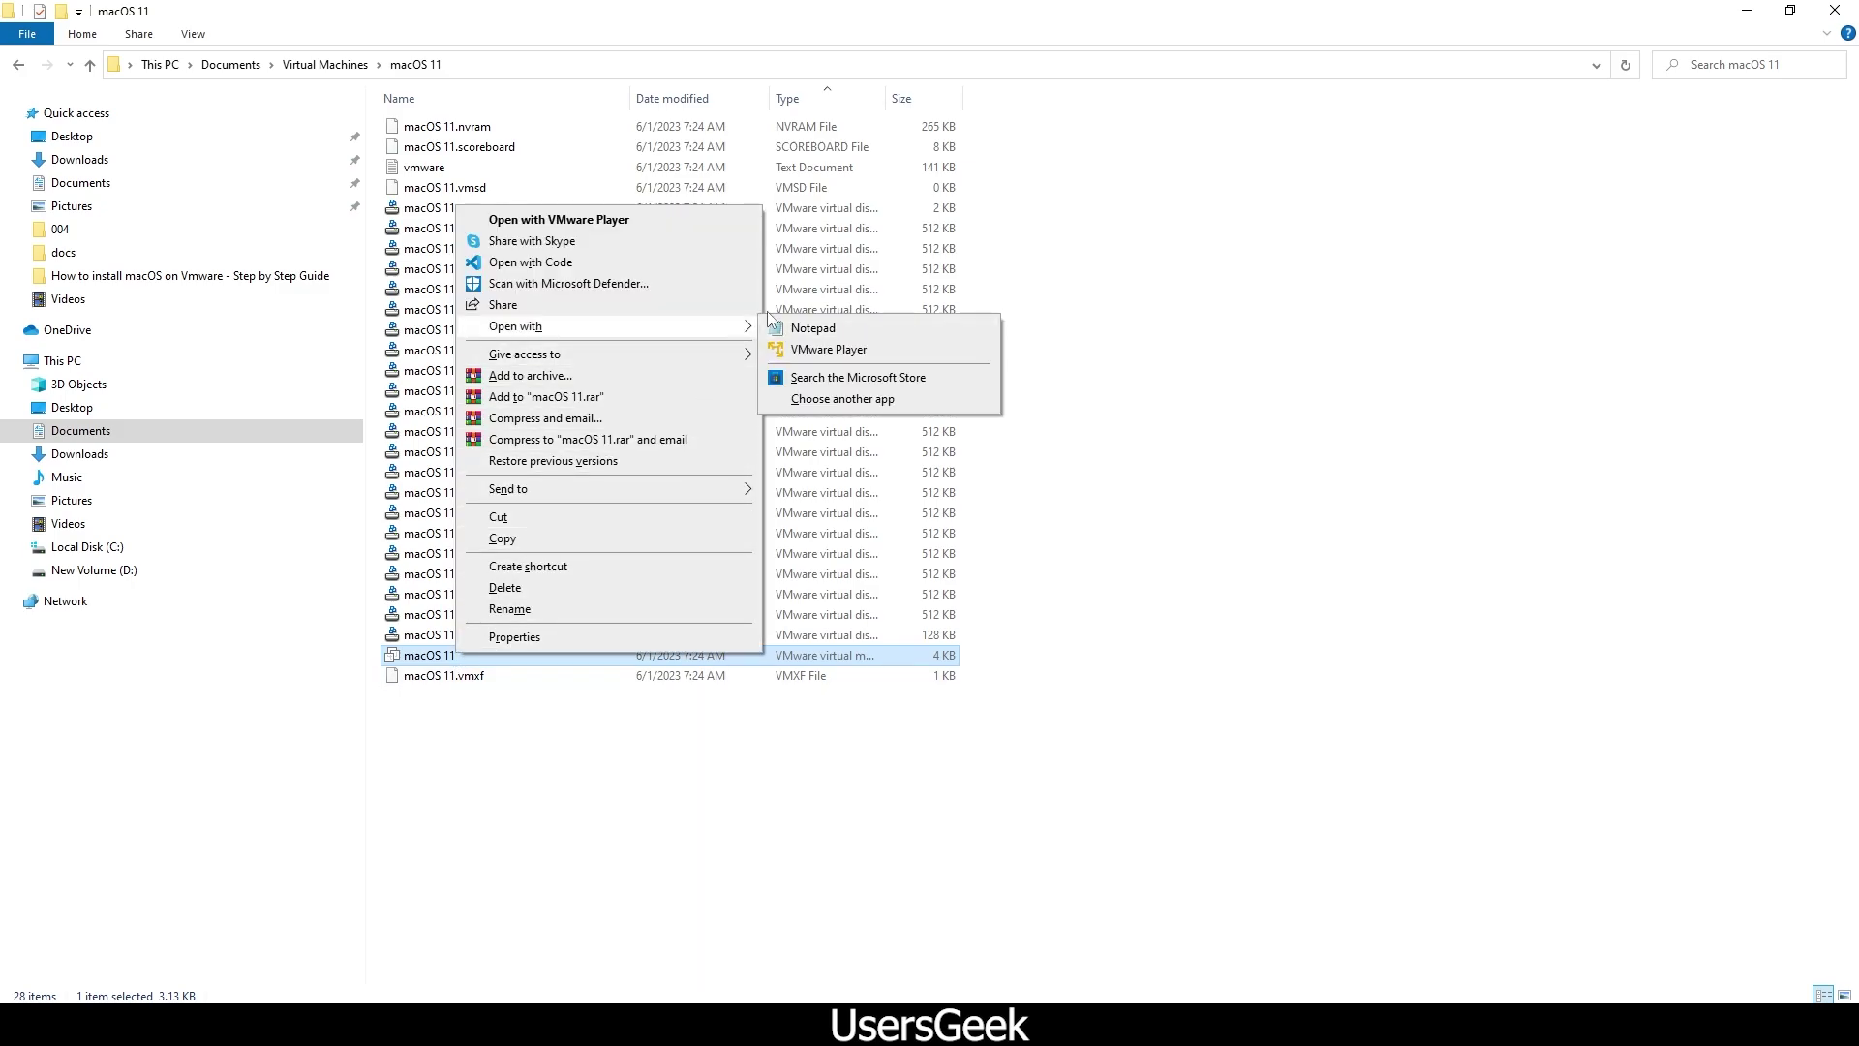
pyautogui.click(813, 328)
pyautogui.scroll(-20, 1149, 573)
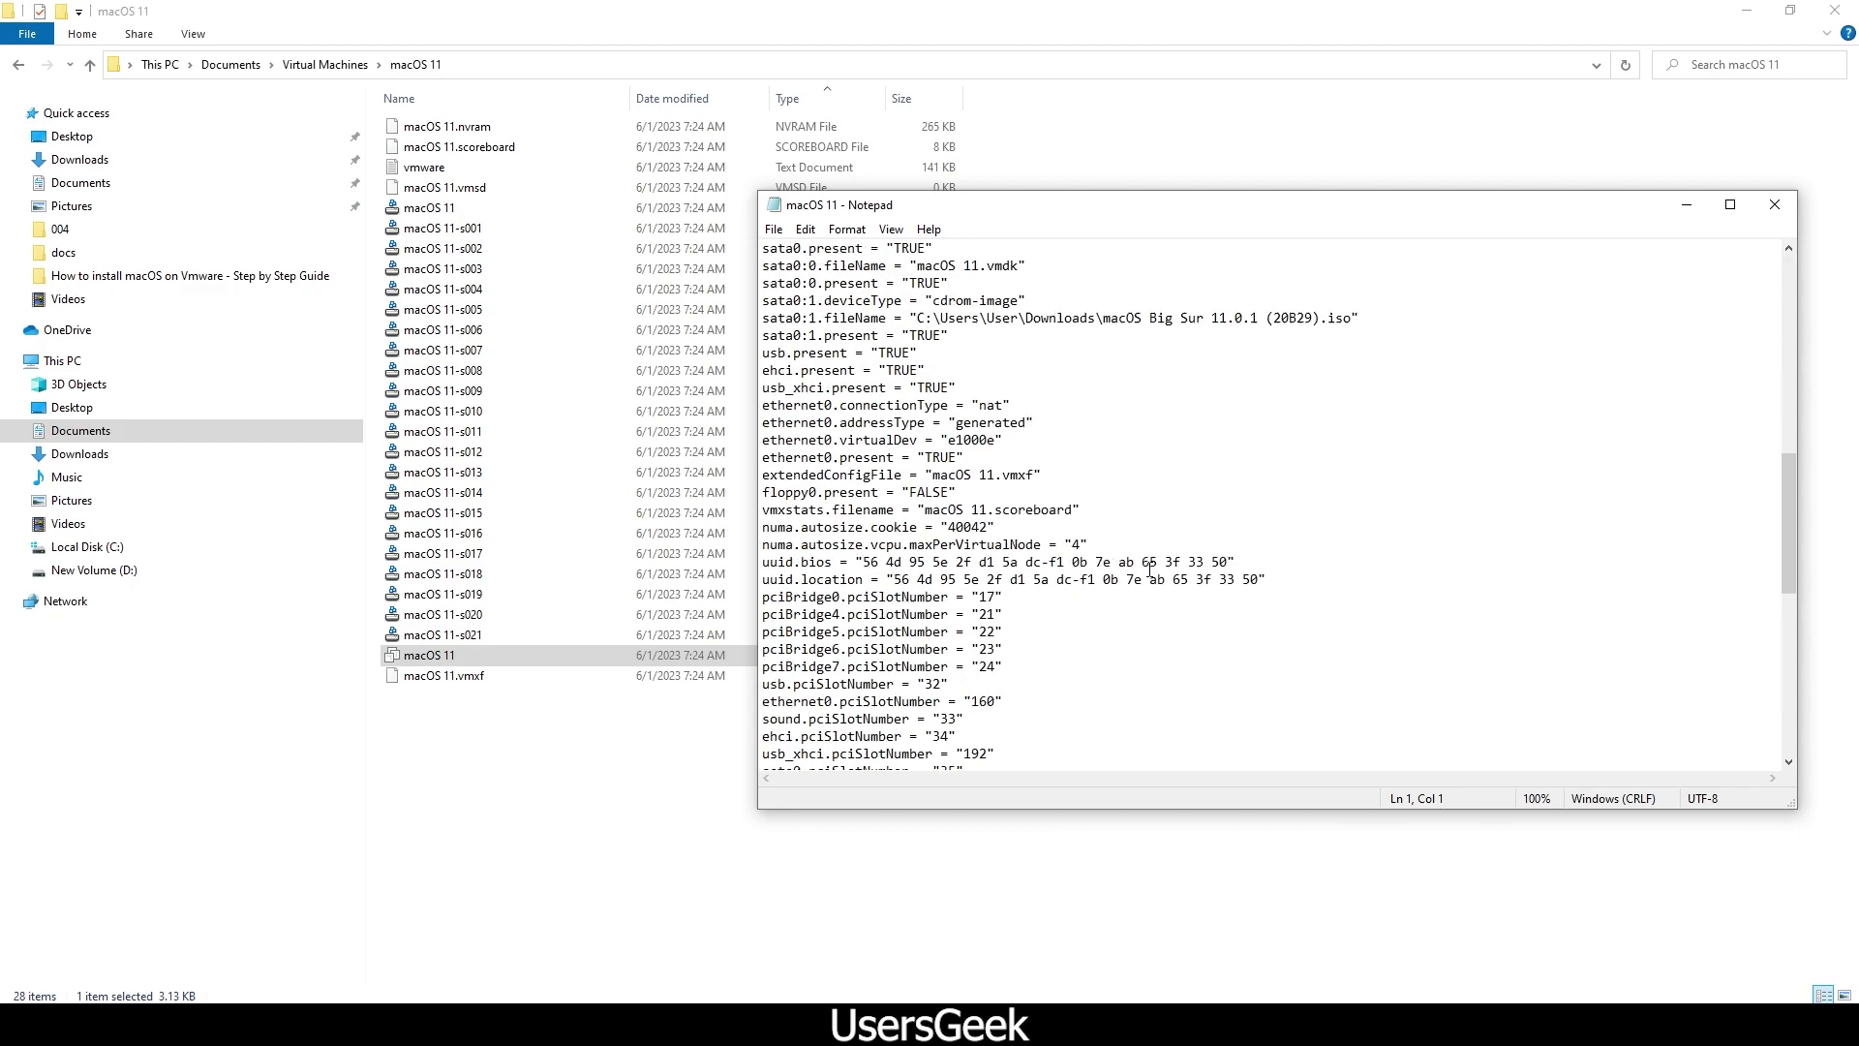
pyautogui.click(938, 738)
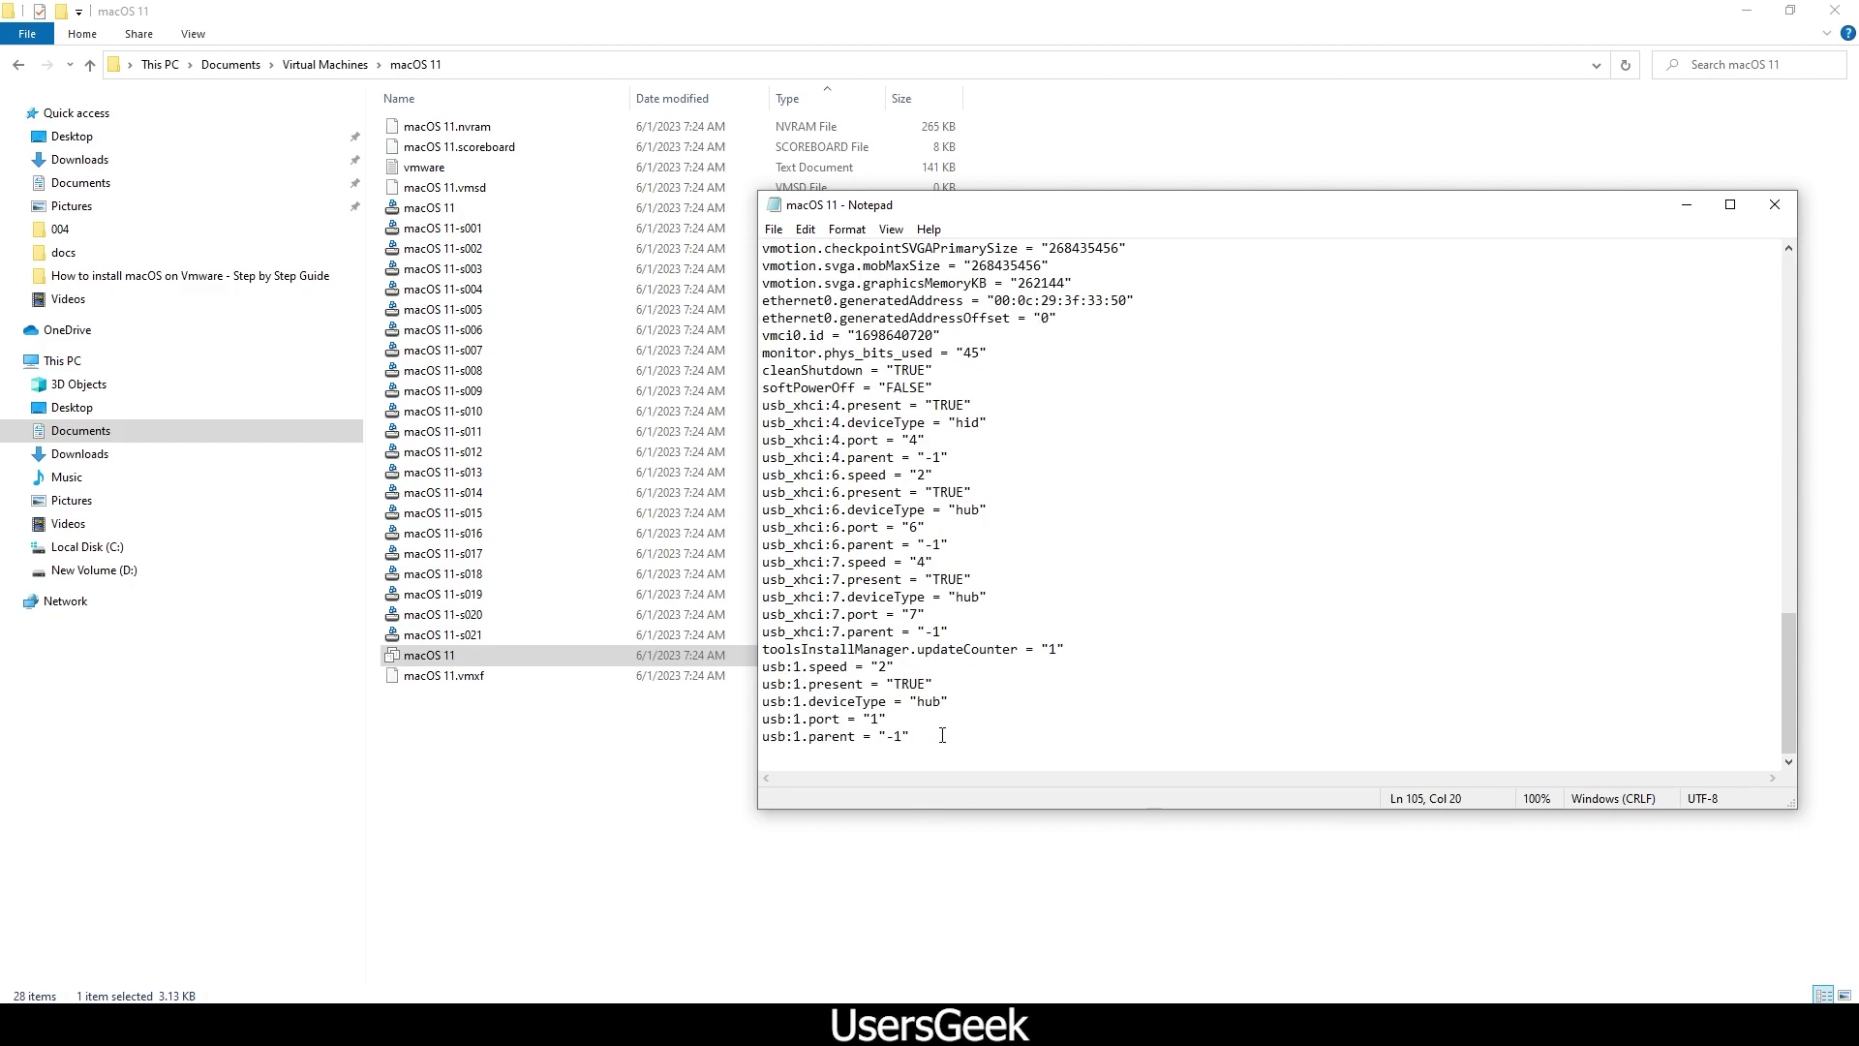
pyautogui.press('Return')
pyautogui.write('smc.version = "0" cpuid.0.eax = "0000:0000:0000:0000:0000:0000:0000:1011" cpuid.0.ebx = "0111:0101:0110:1110:0110:0101:0100:0111" cpuid.0.ecx = "0110:1100:0110:0101:0111:0100:0110:1110" cpuid.0.edx = "0100:1001:0110:0101:0110:1110:0110:1001" cpuid.1.eax = "0000:0000:0000:0001:0000:0110:0111:0001" cpuid.1.ebx = "0000:0010:0000:0001:0000:1000:0000:0000" cpuid.1.ecx = "1000:0010:1001:1000:0010:0010:0000:0011" cpuid.1.edx = "0000:0111:1000:1011:1111:1011:1111:1111" smbios.reflectHost = "TRUE" hw.model = "MacBookPro14,3" board-id = "Mac-551B86E5744E2388"')
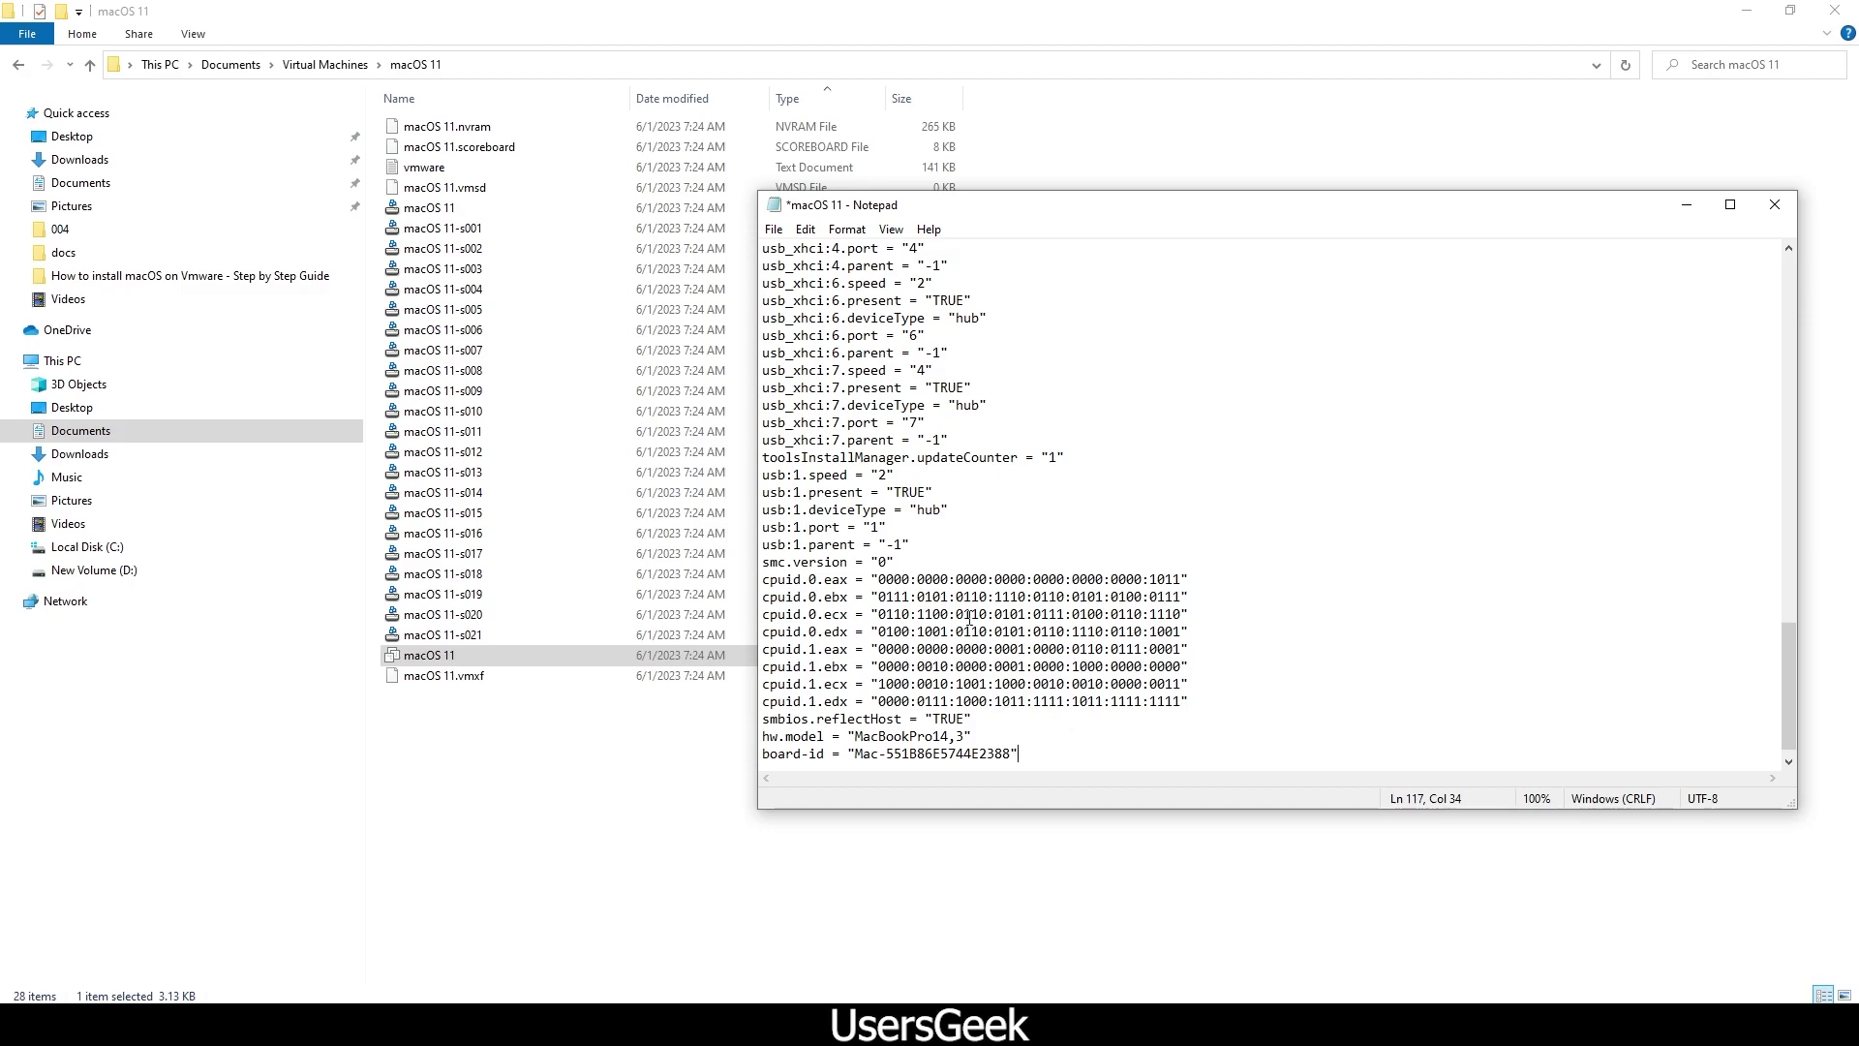
# Step: Save the edited .vmx file and close Notepad
pyautogui.click(775, 233)
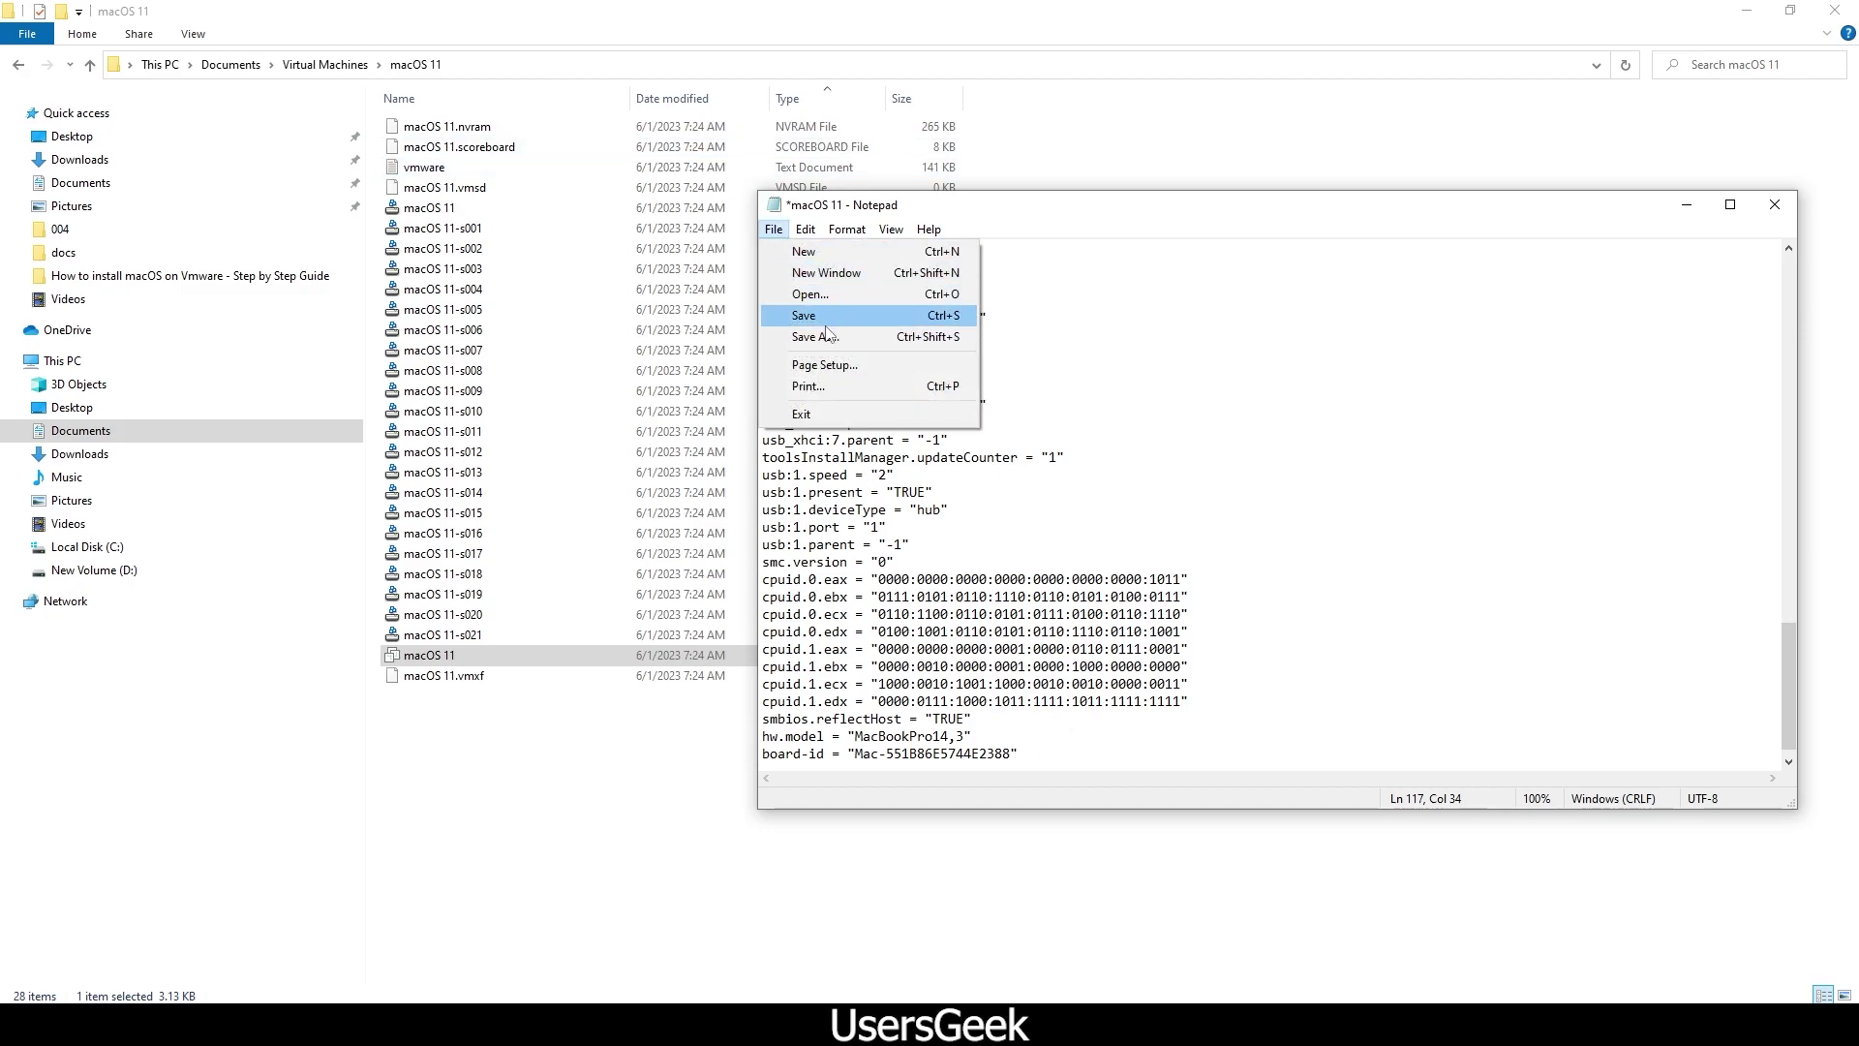
pyautogui.click(828, 317)
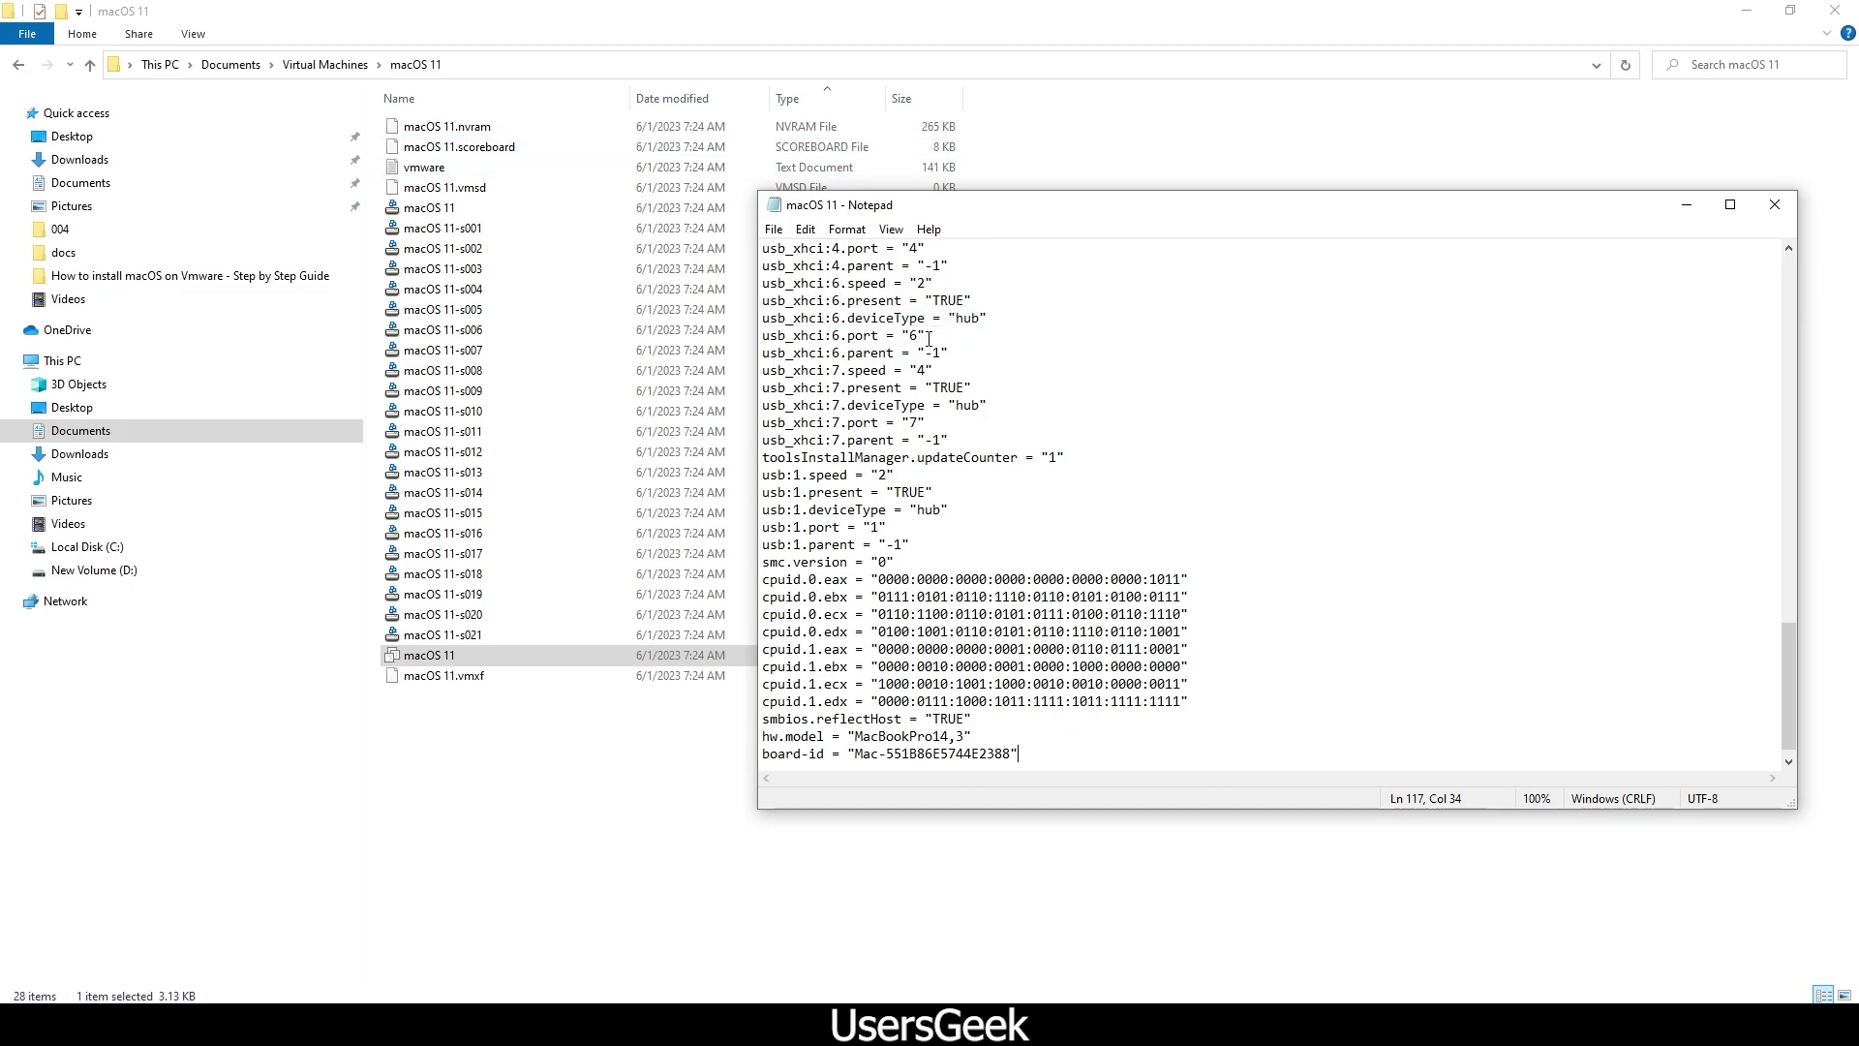
pyautogui.click(1775, 205)
pyautogui.click(1313, 561)
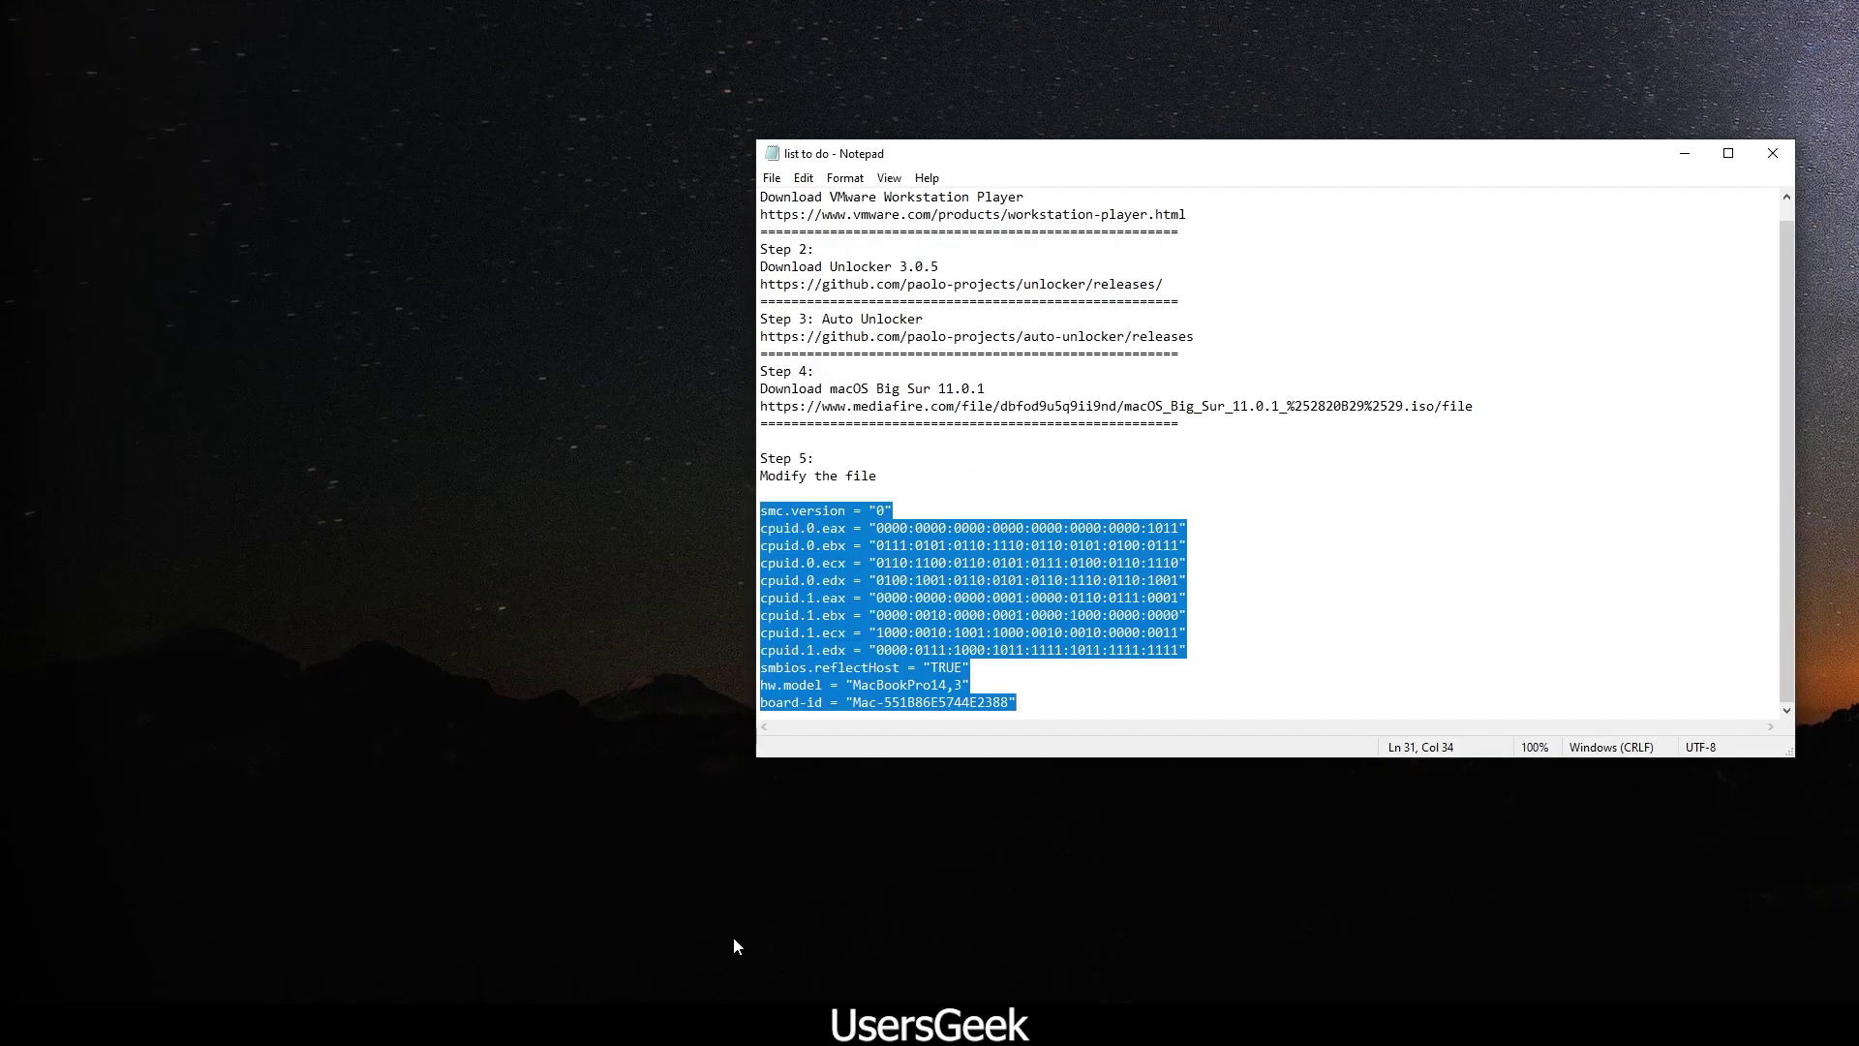
# Step: Launch VMware Workstation Player, power on the macOS 11 VM and maximize its window
pyautogui.press('super')
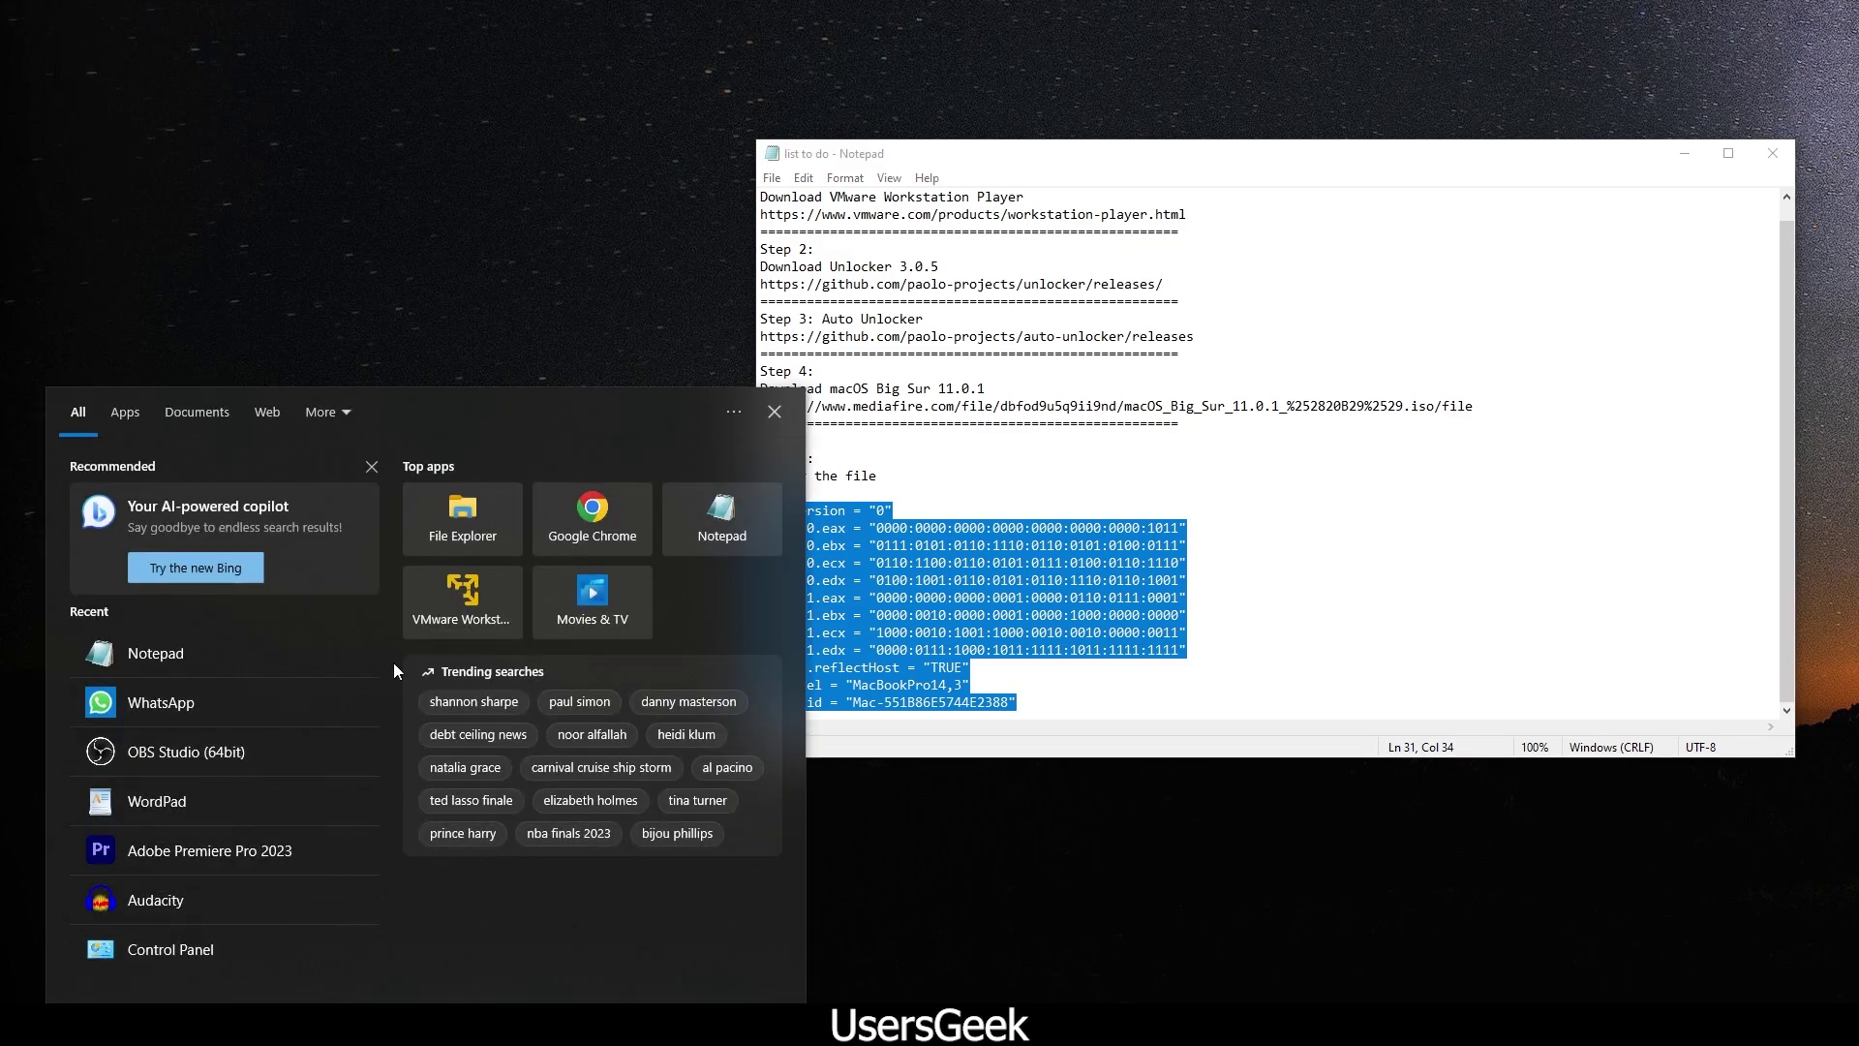
pyautogui.click(442, 593)
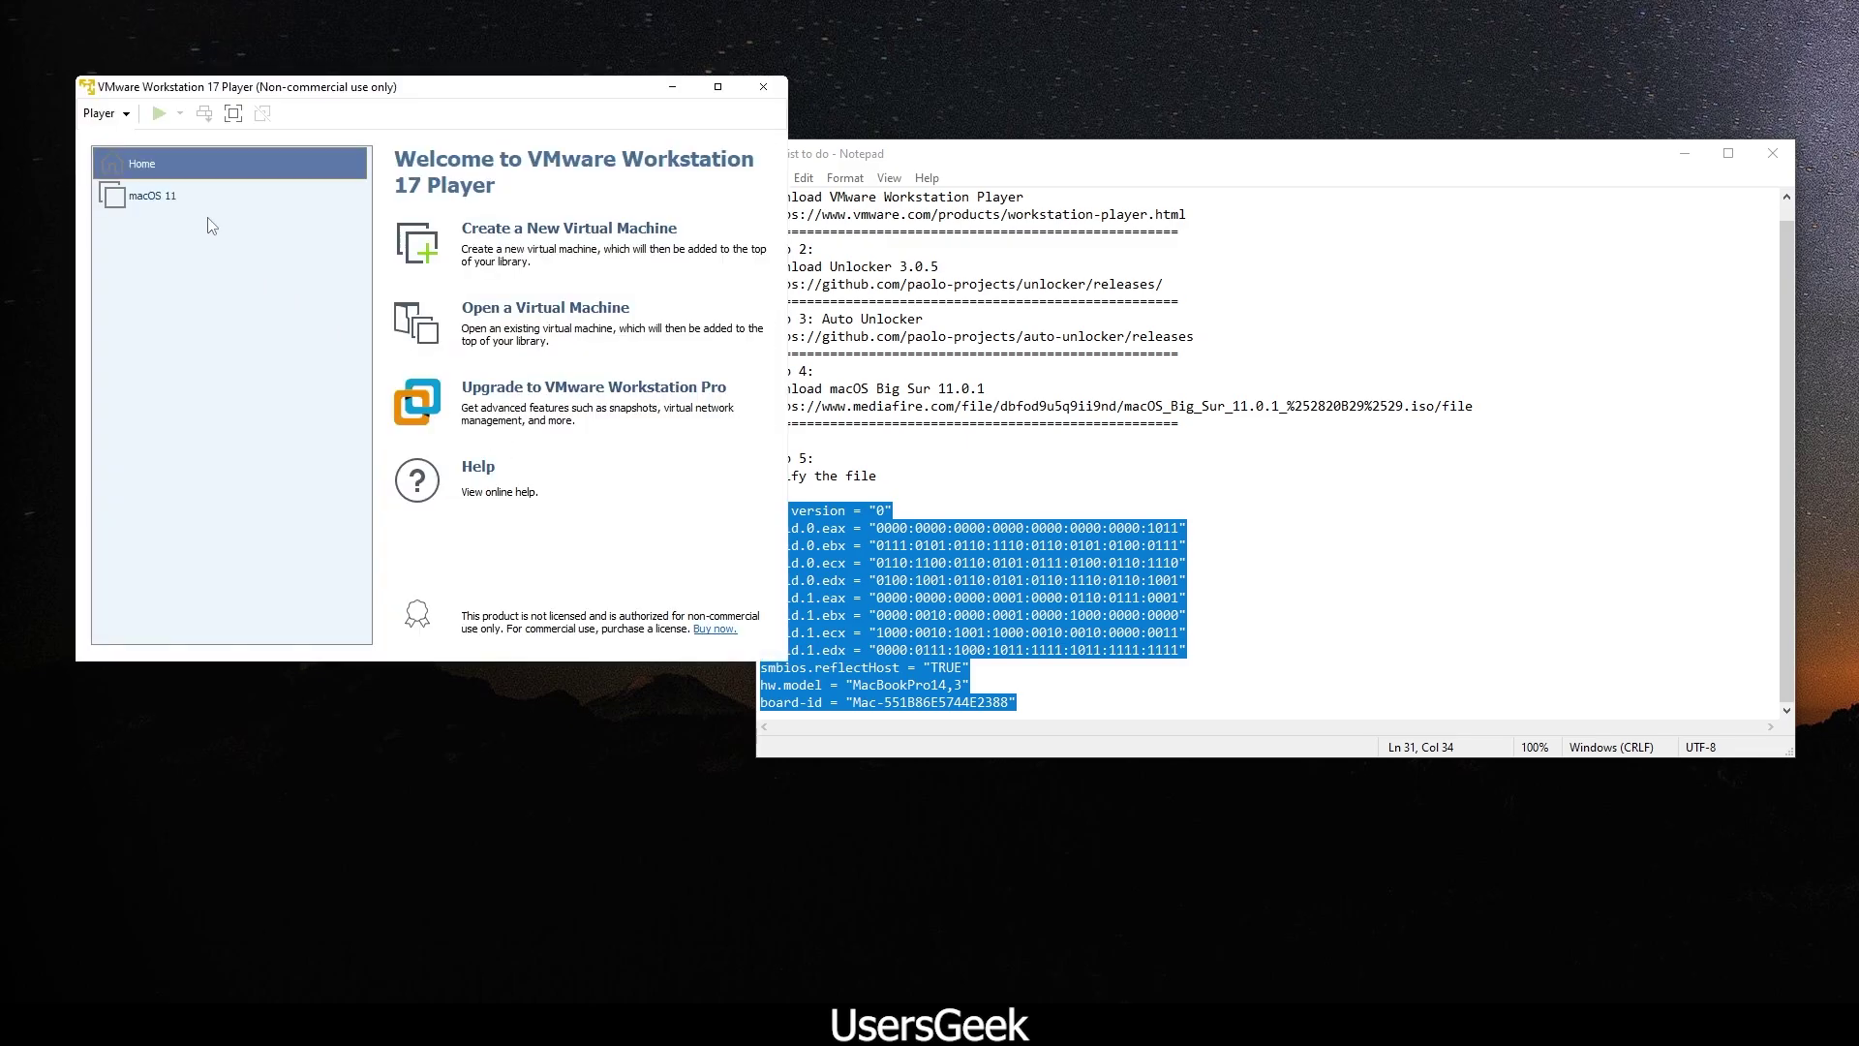
pyautogui.click(174, 196)
pyautogui.click(211, 197)
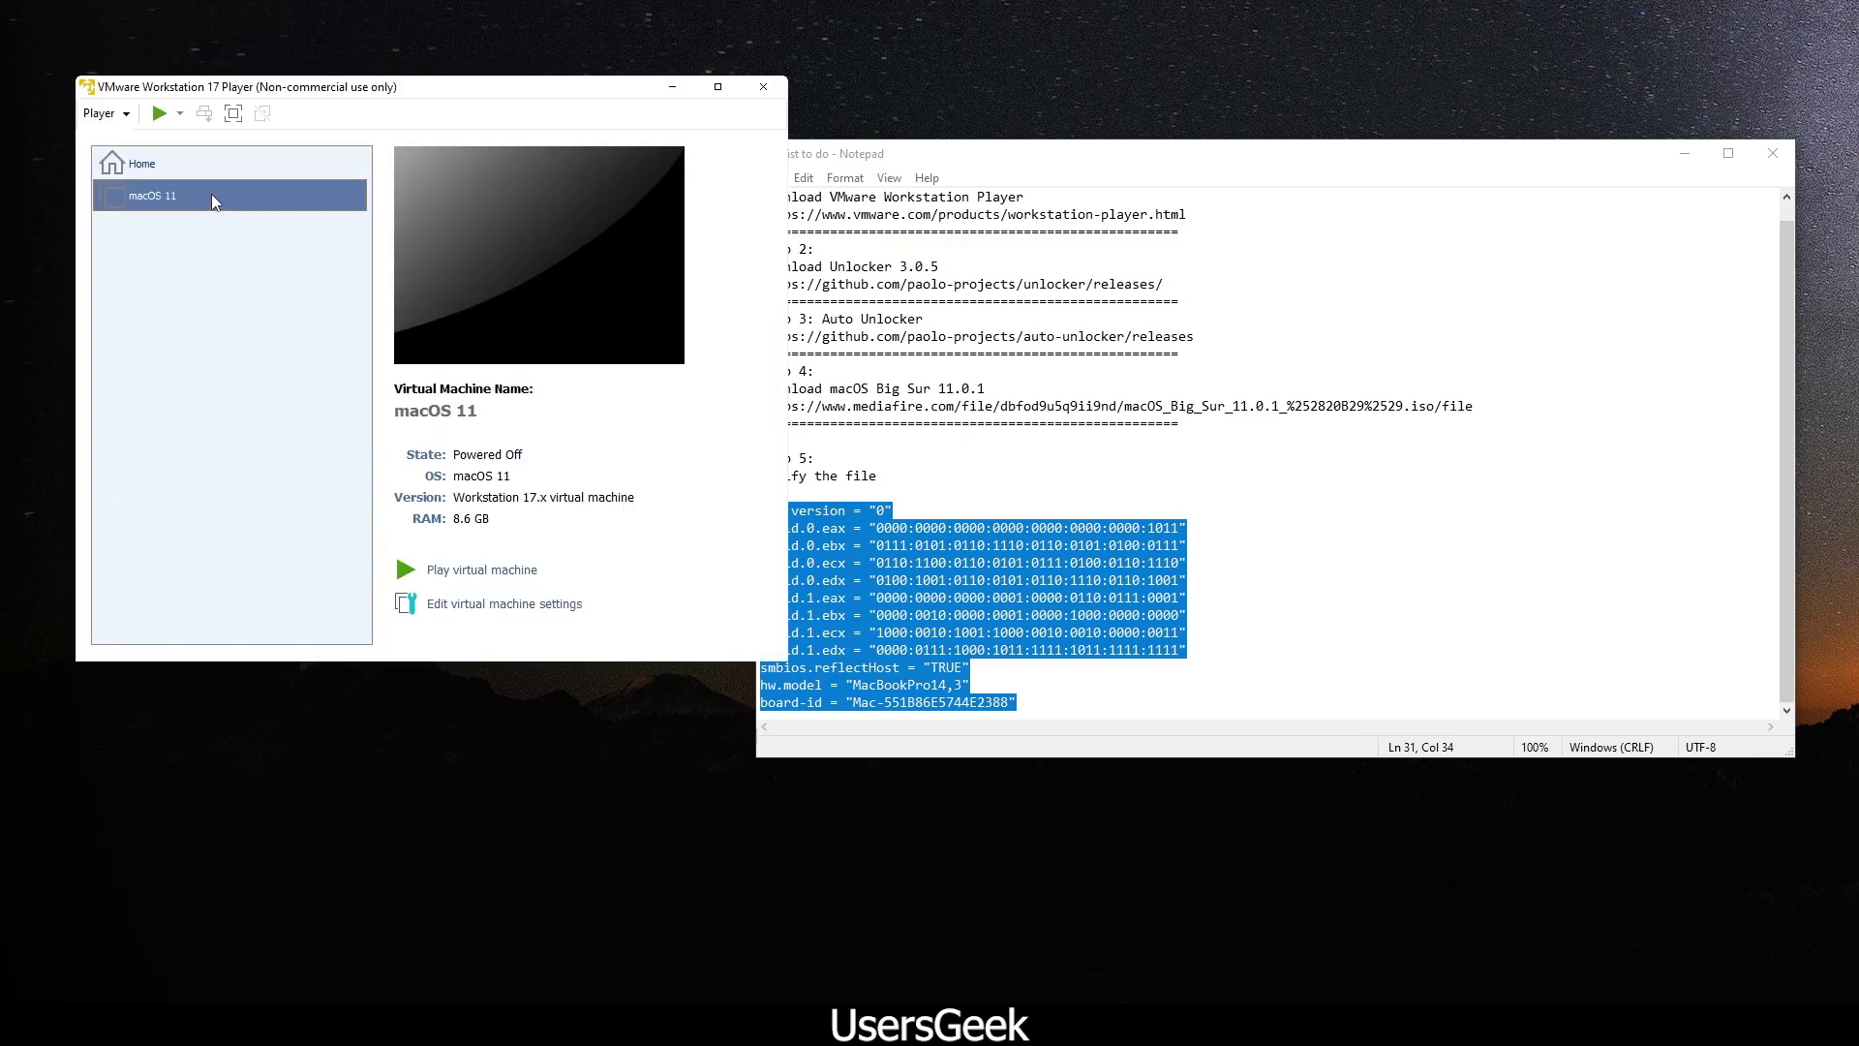
pyautogui.click(482, 572)
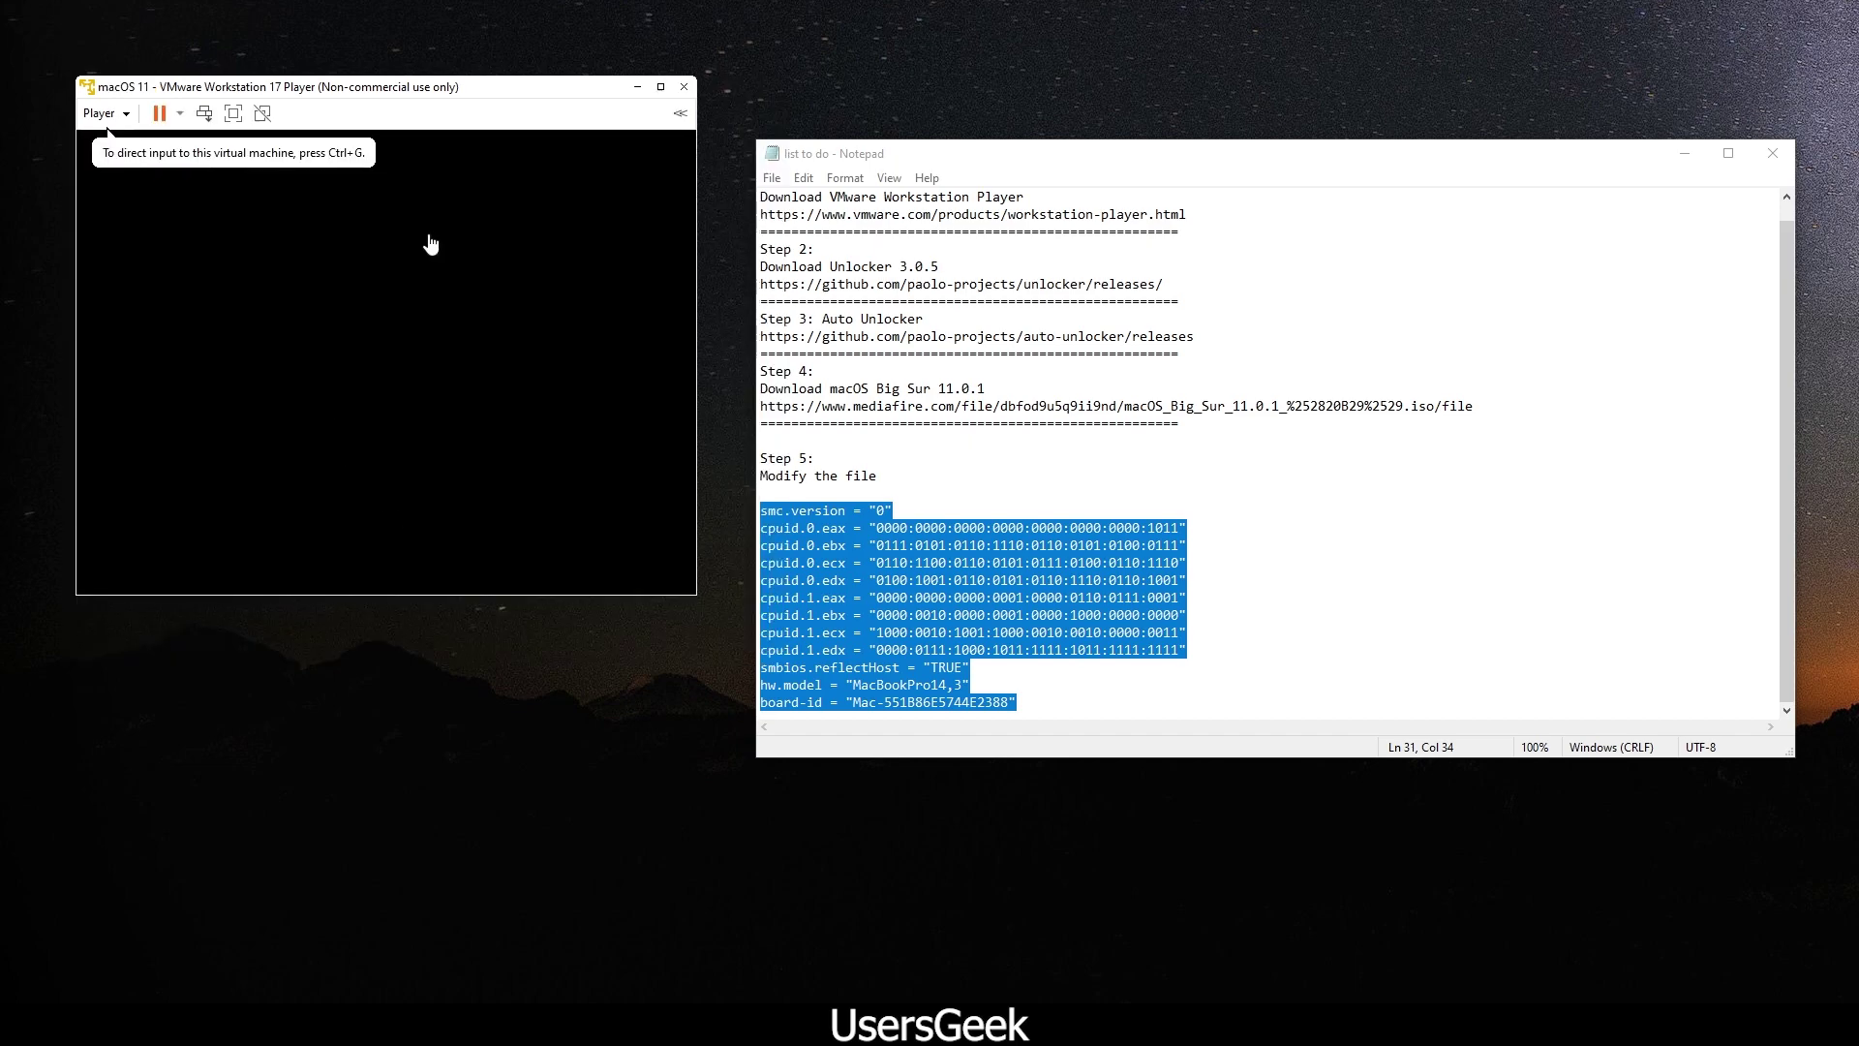
pyautogui.doubleClick(459, 97)
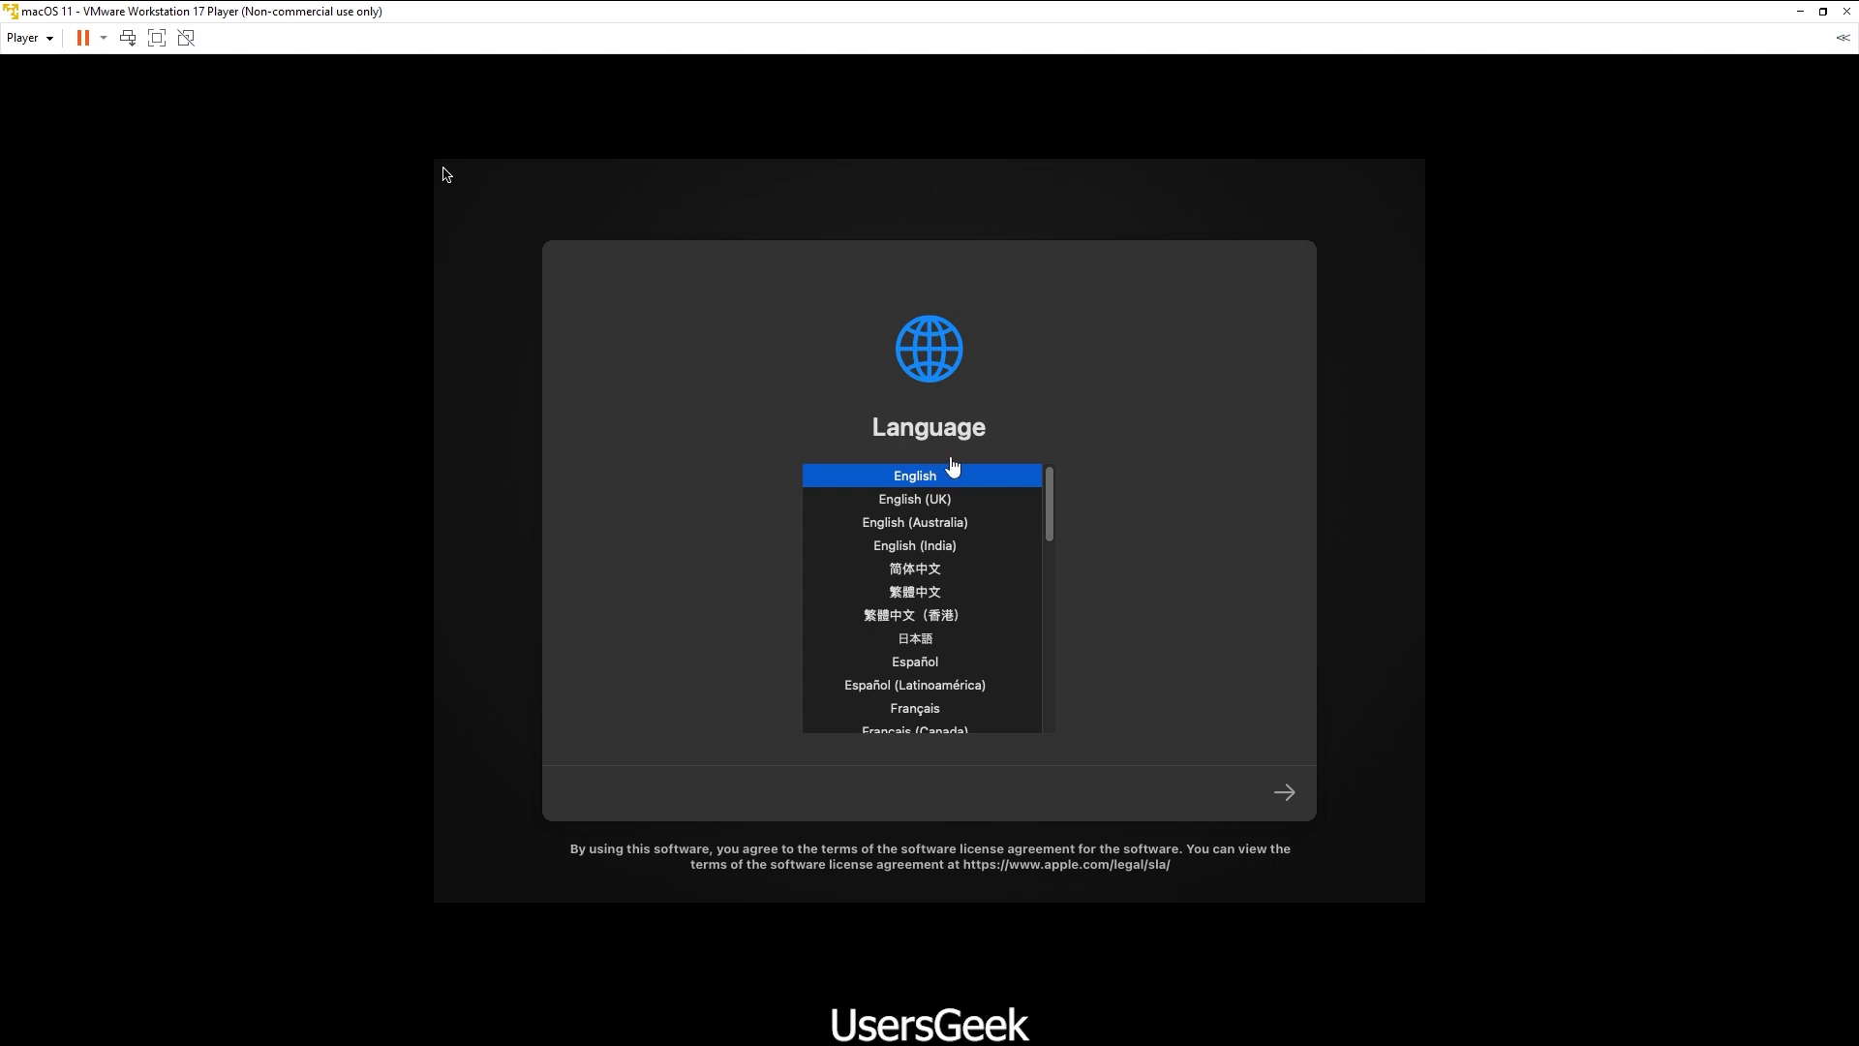
# Step: Choose English as the guest language and launch Disk Utility from Recovery
pyautogui.click(949, 484)
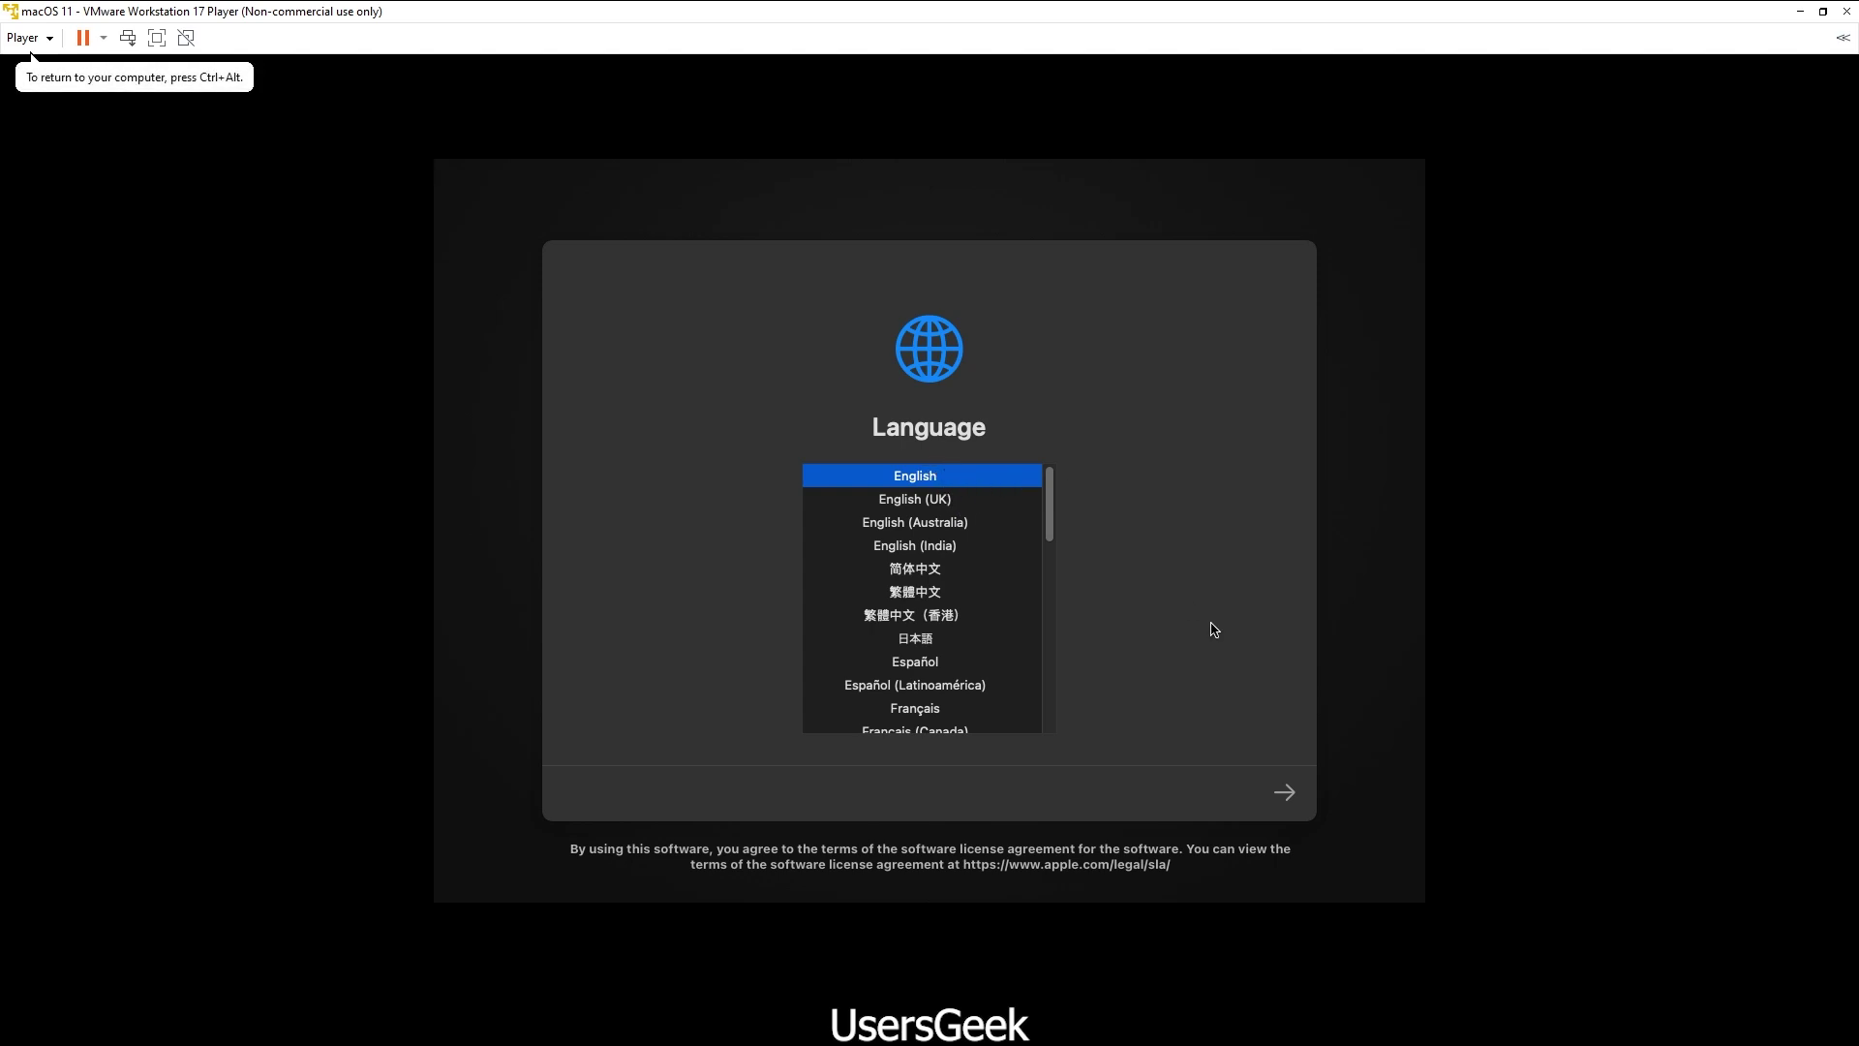
pyautogui.click(1288, 795)
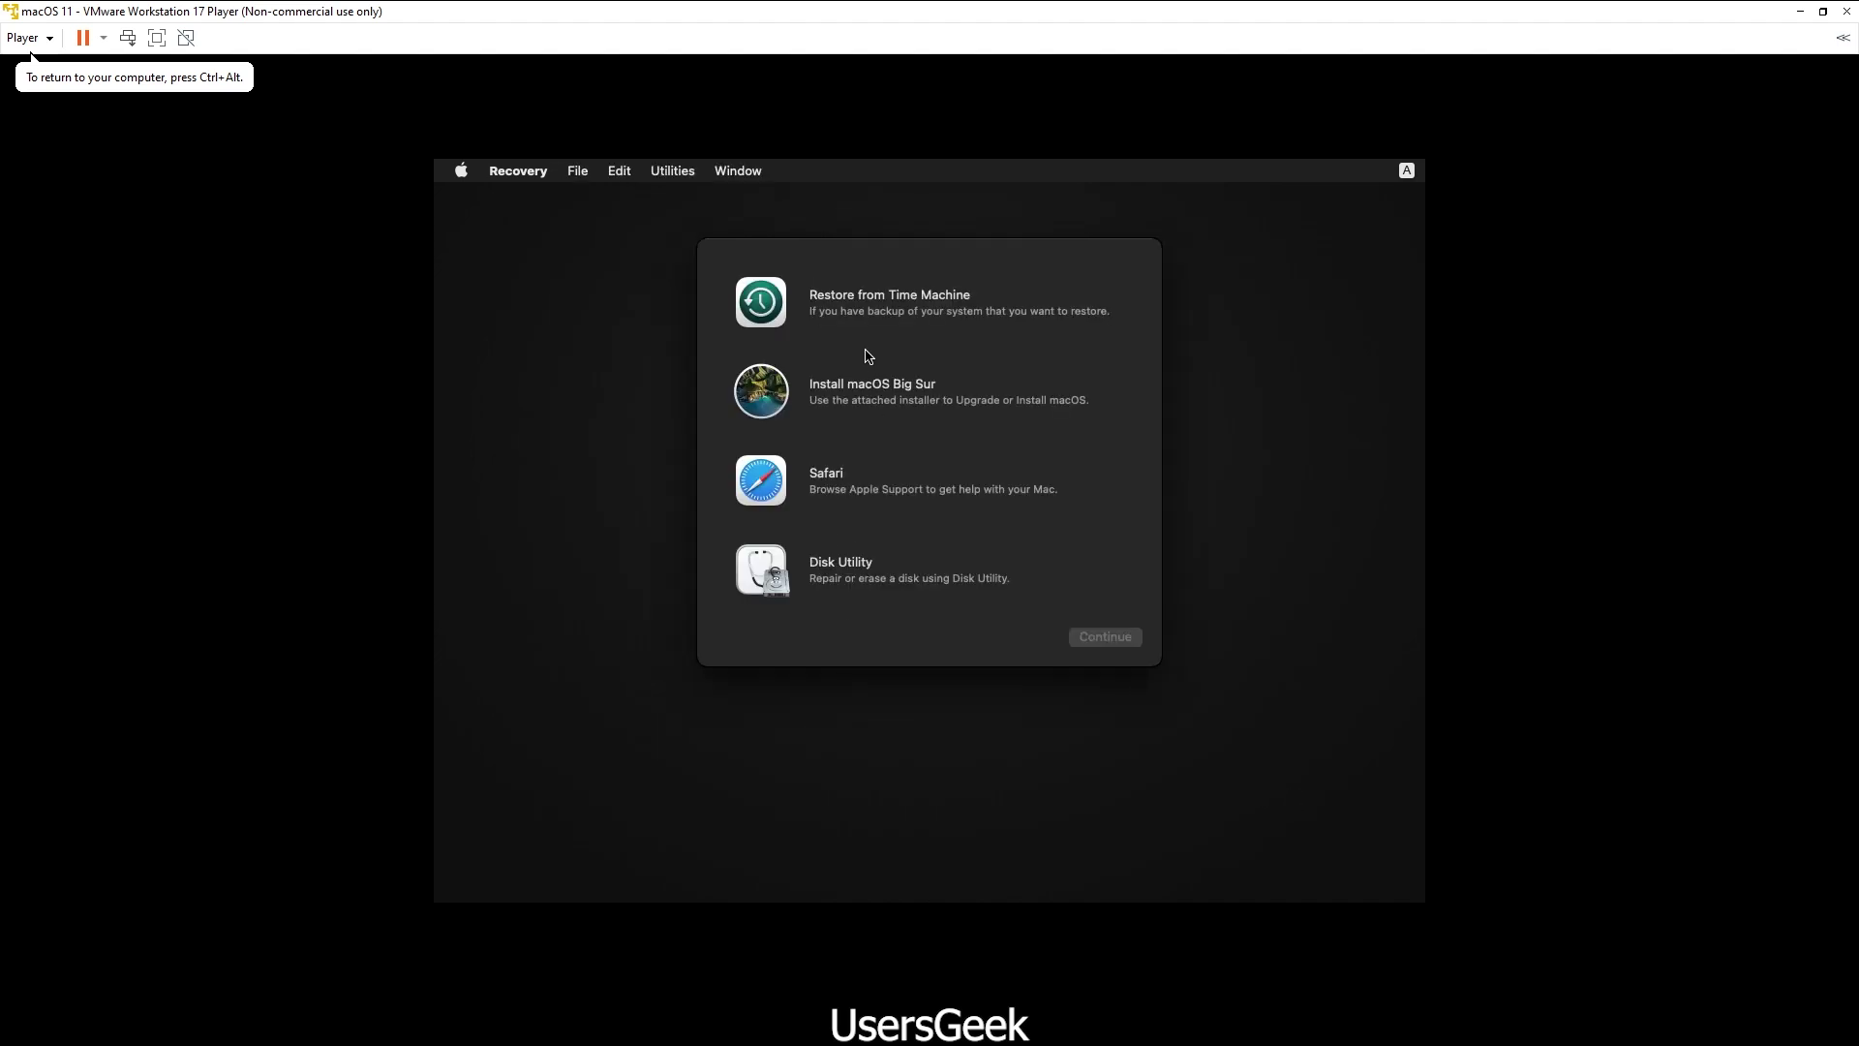
pyautogui.click(784, 574)
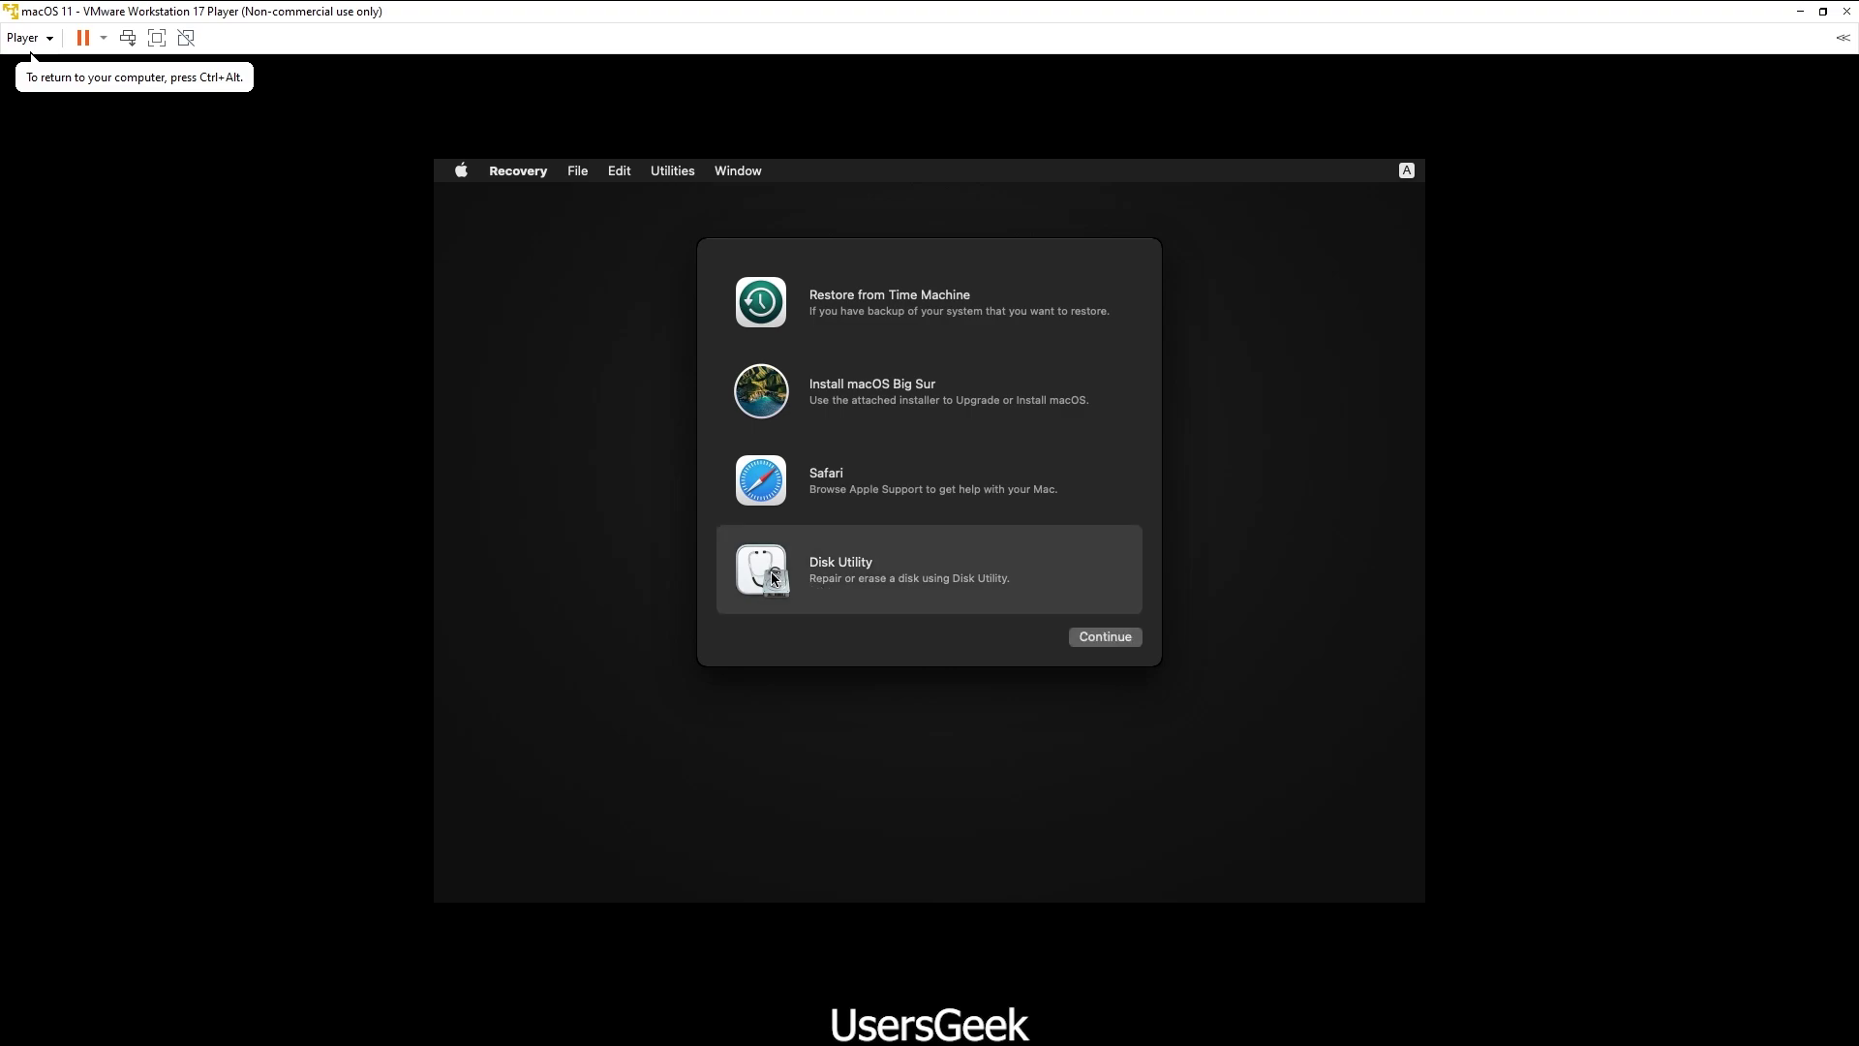
pyautogui.click(1099, 644)
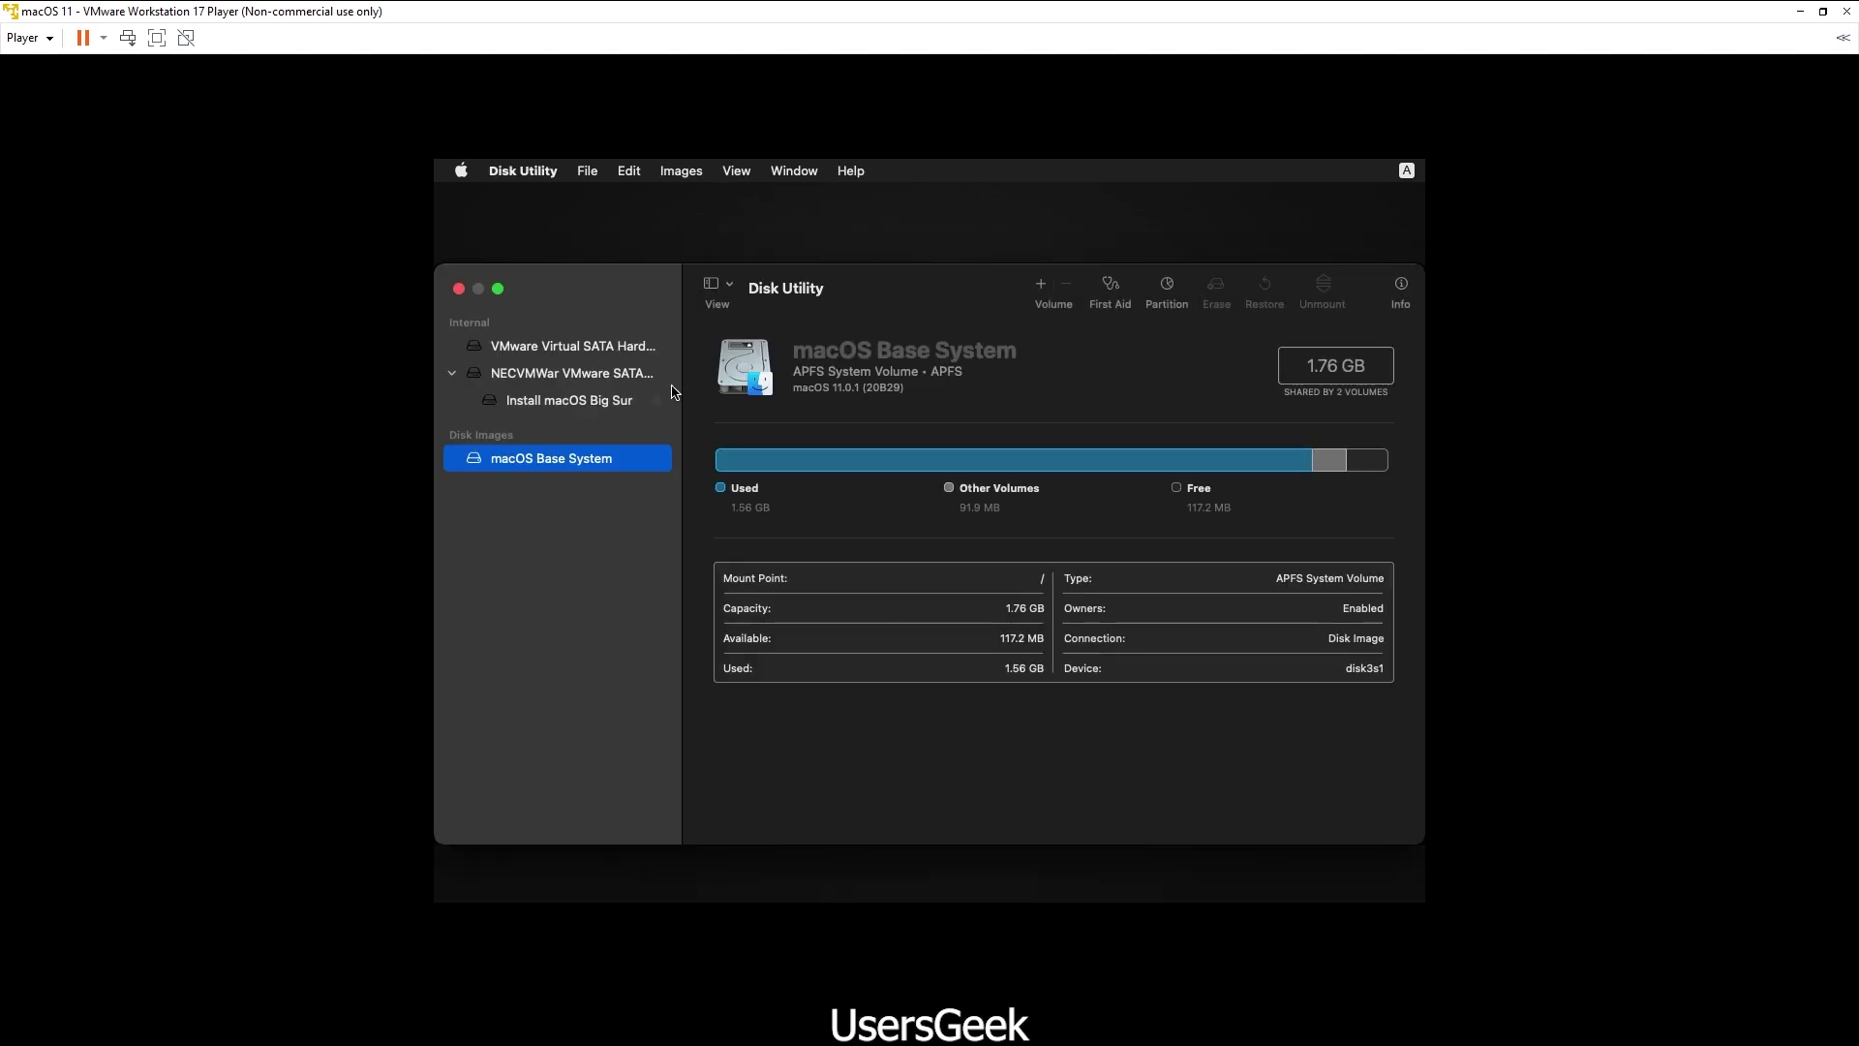
# Step: Erase the 85.9 GB VMware Virtual SATA drive as APFS named 'macOS', then close Disk Utility
pyautogui.click(621, 354)
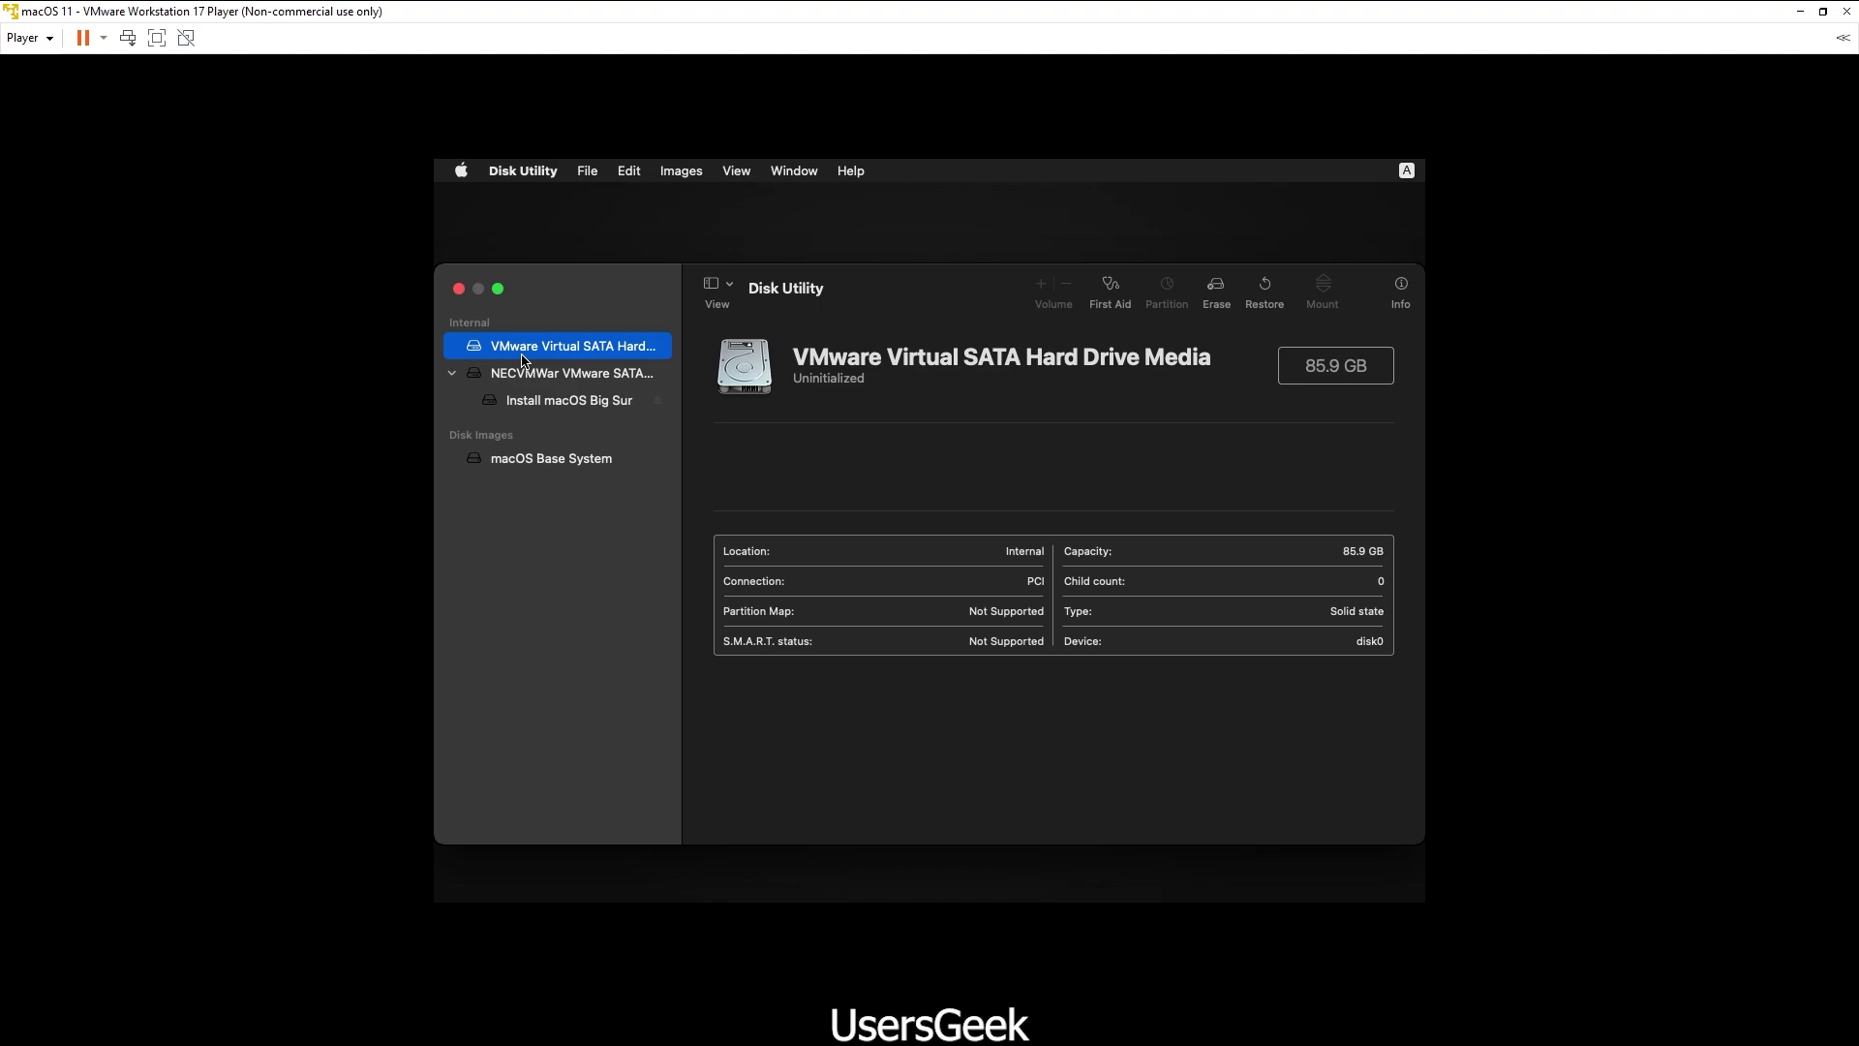
pyautogui.click(1216, 290)
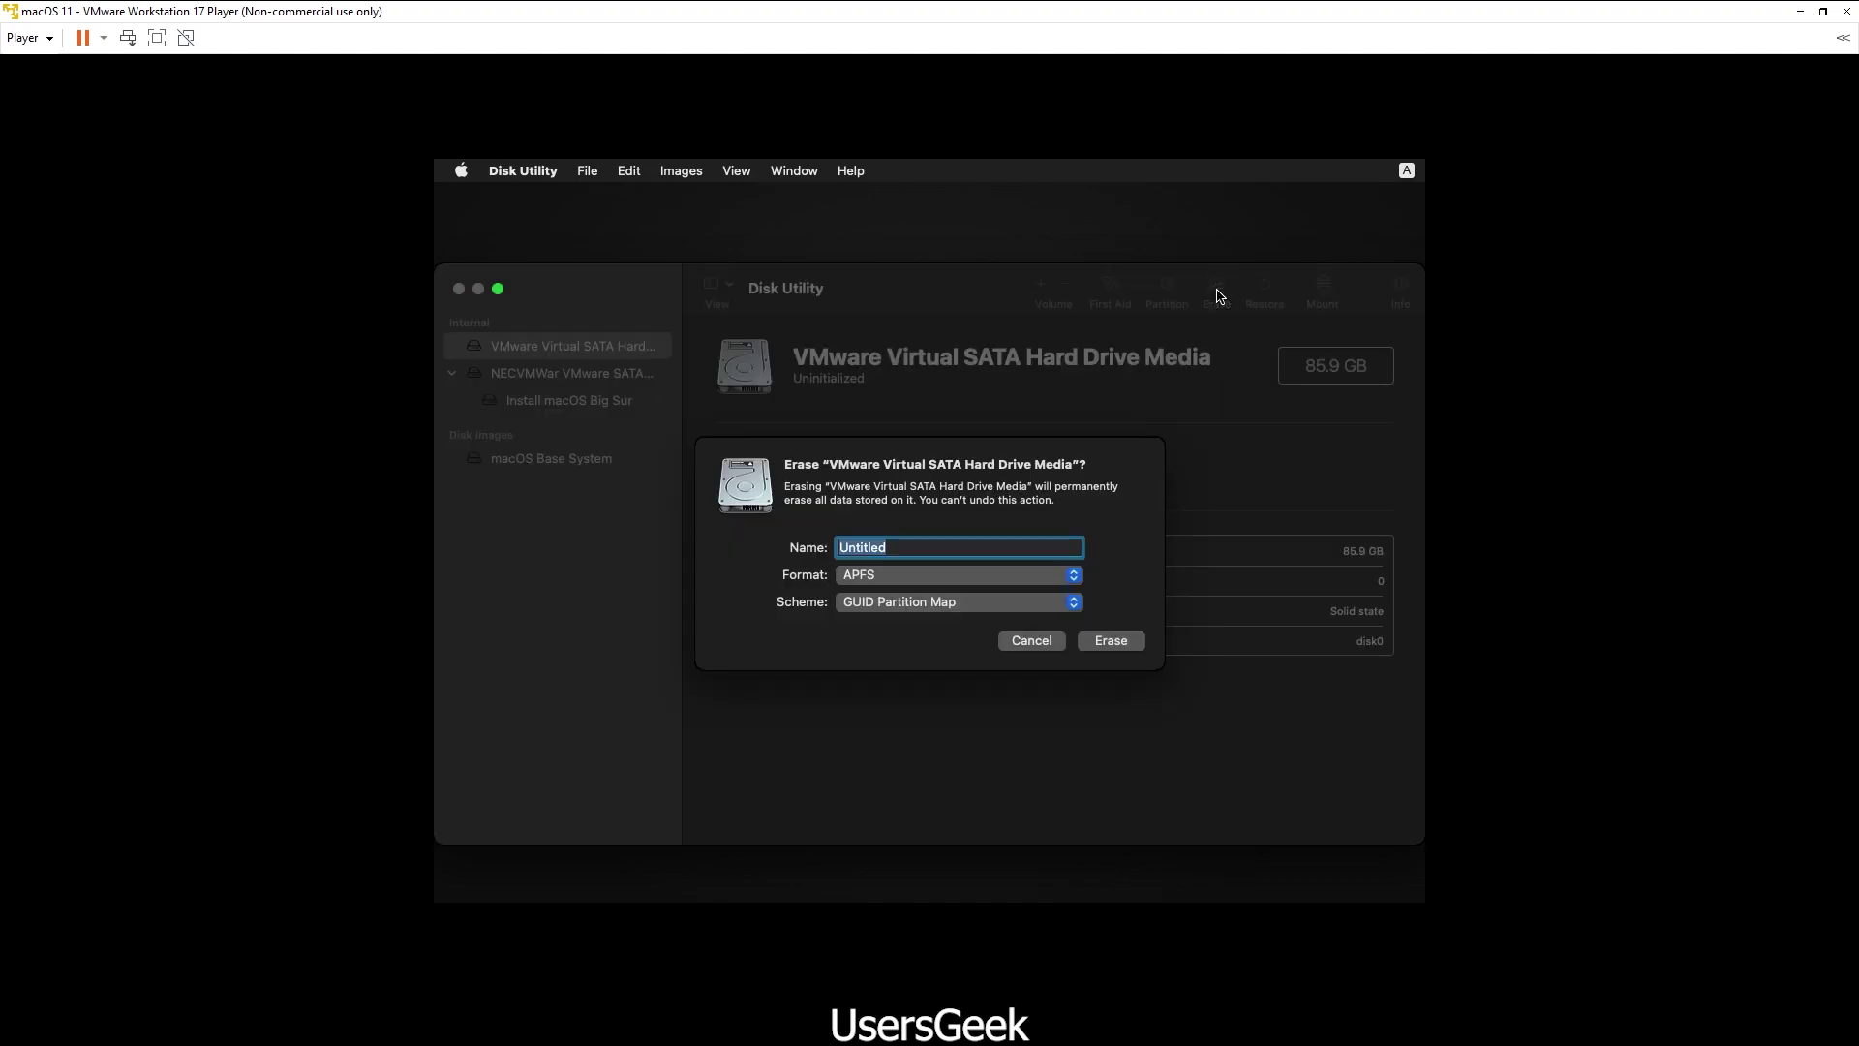
pyautogui.write('macOS')
pyautogui.click(1110, 641)
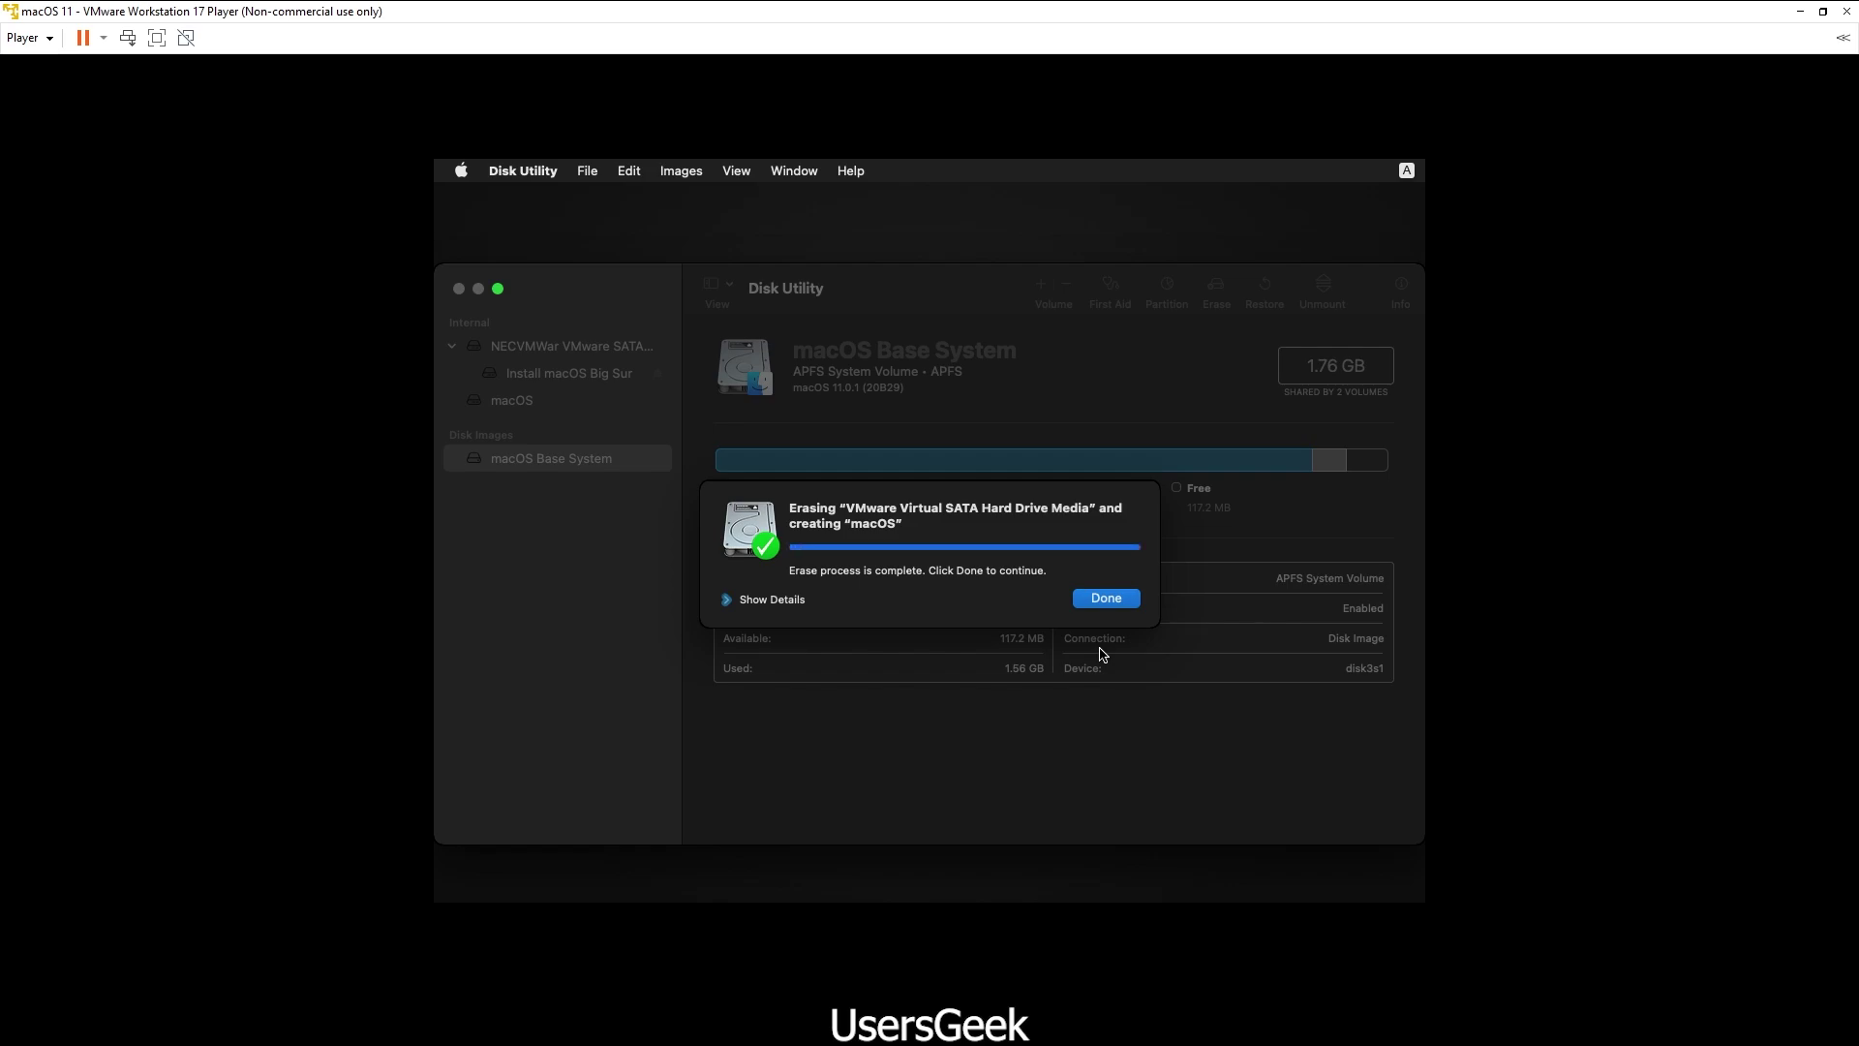
pyautogui.click(1118, 603)
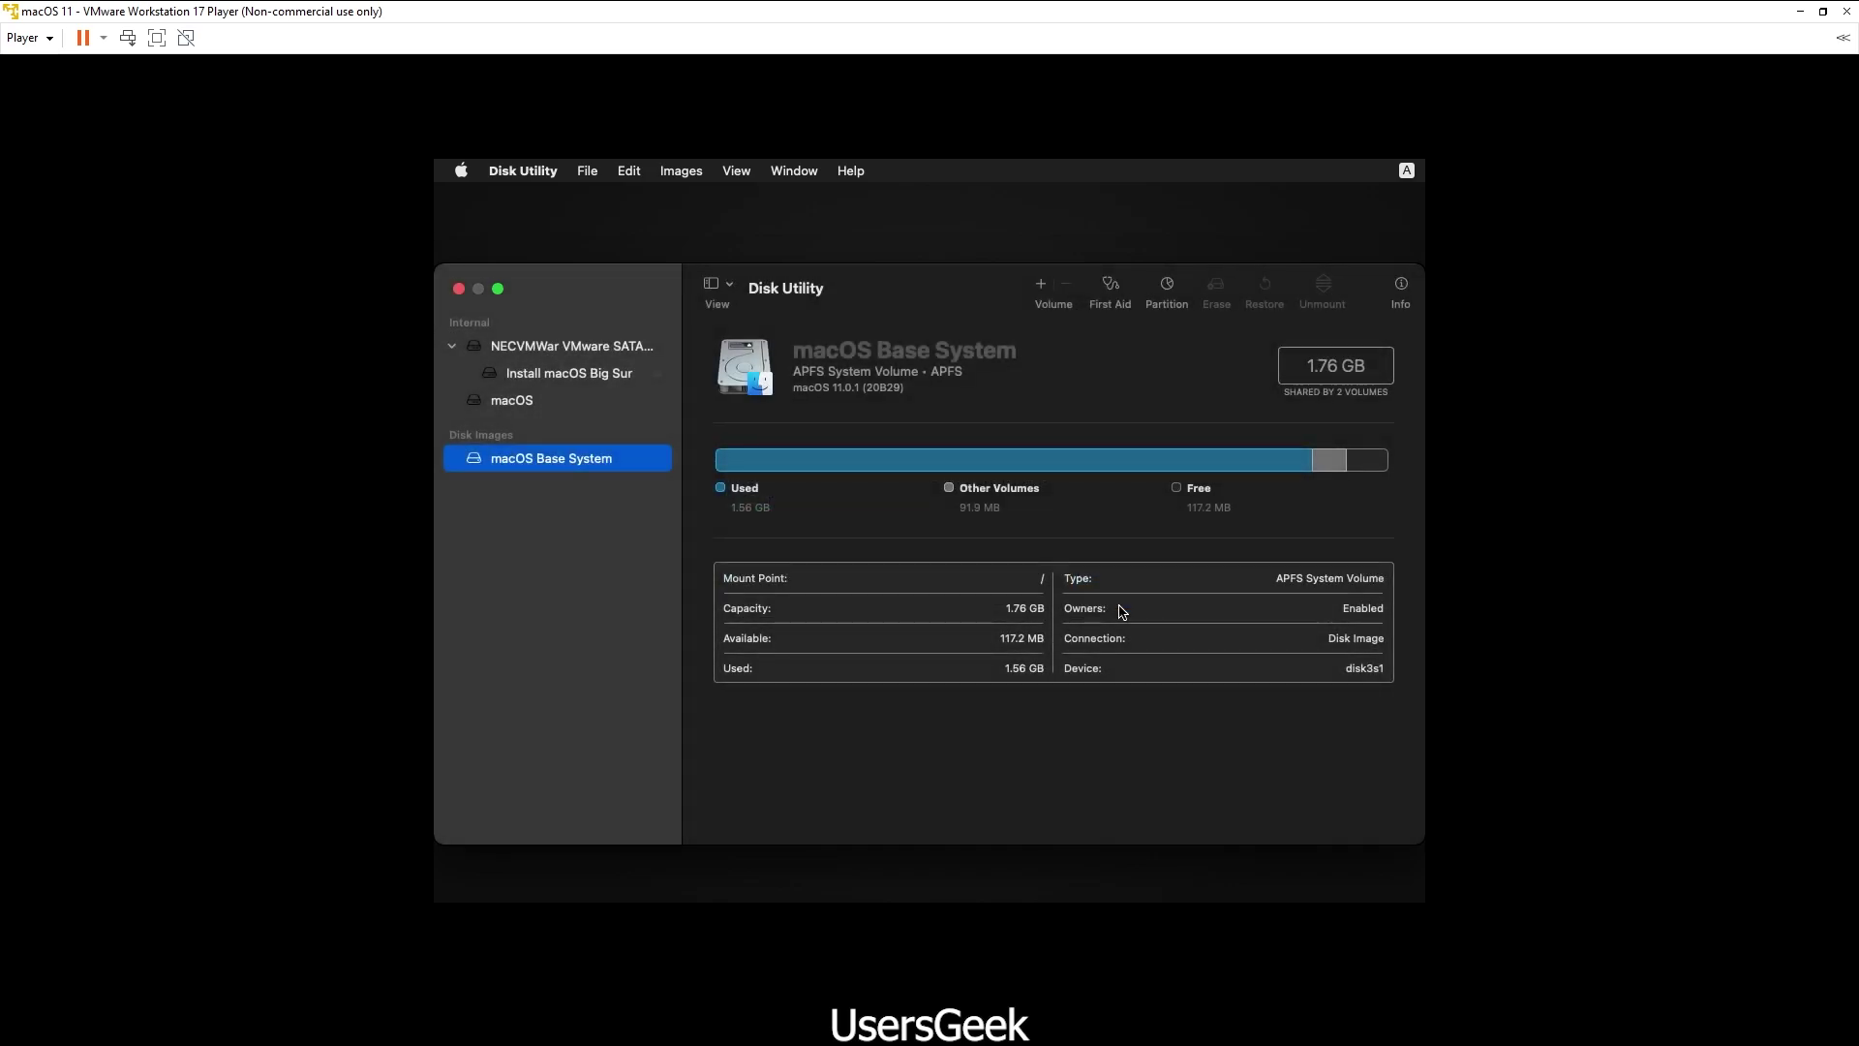
pyautogui.click(459, 289)
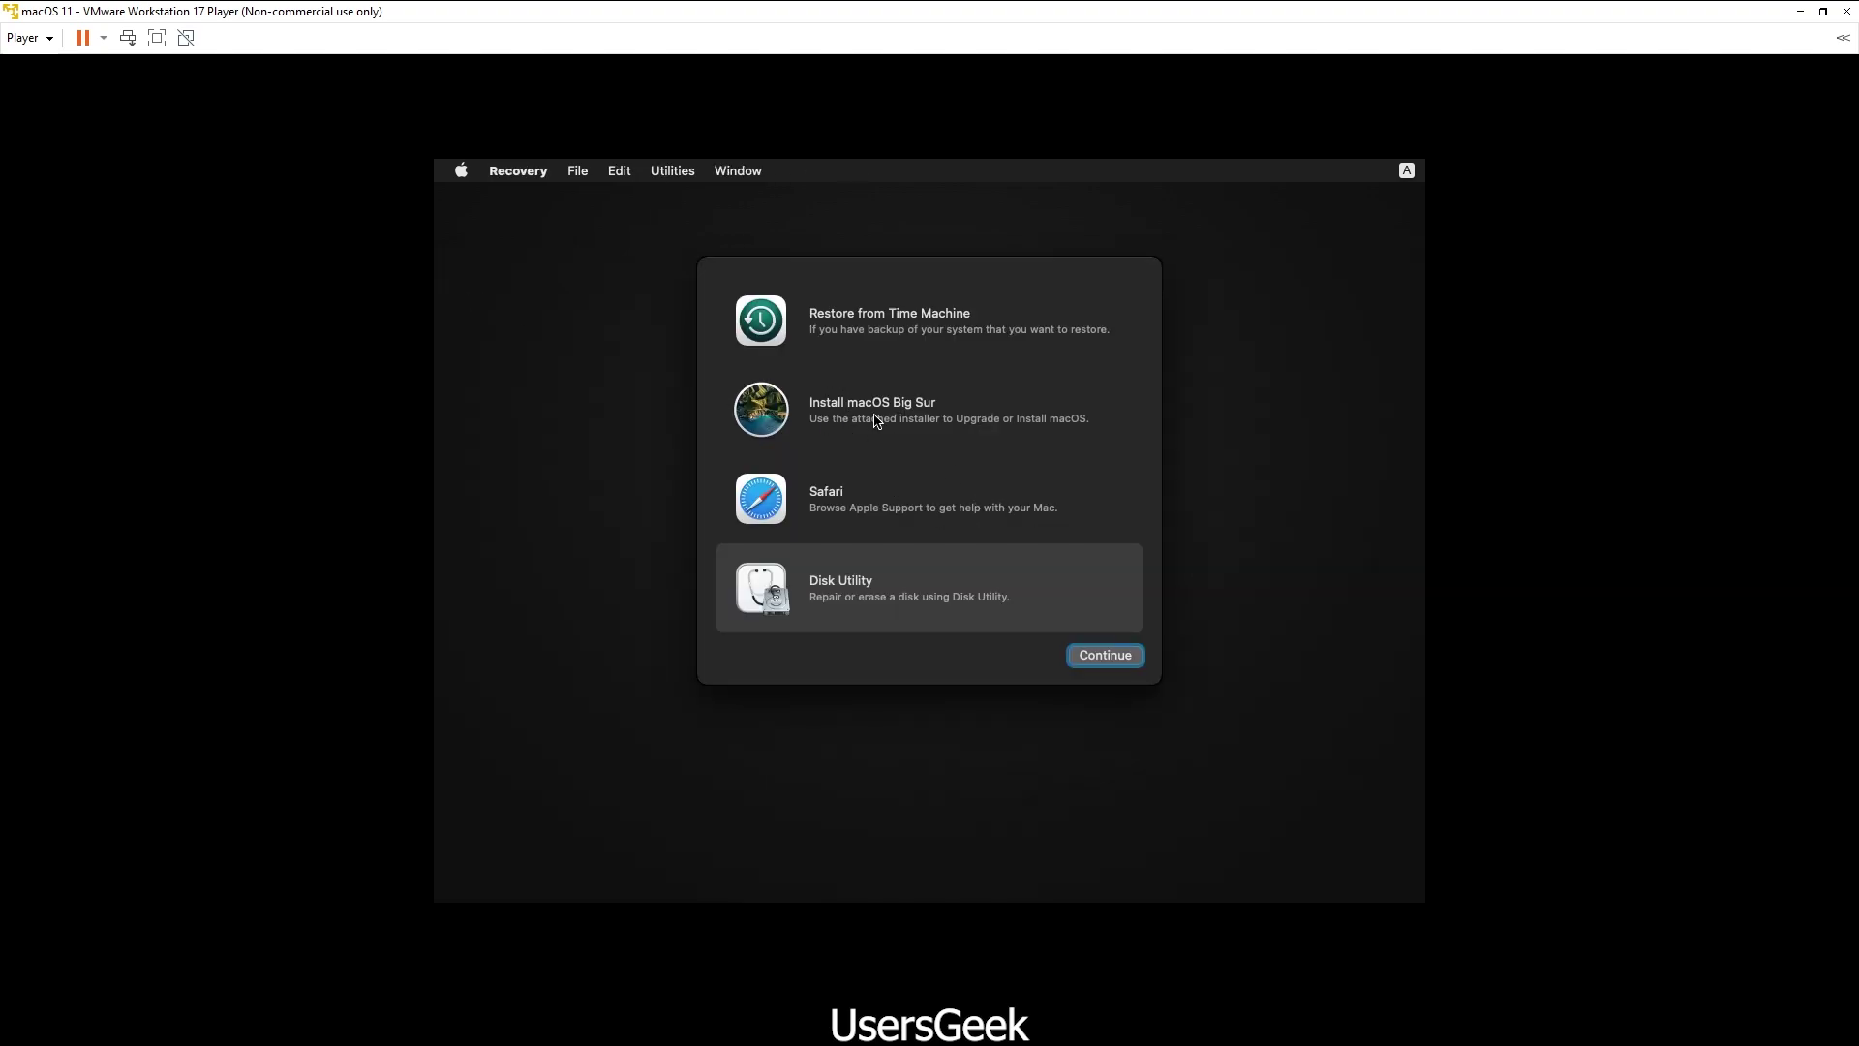
# Step: Run Install macOS Big Sur, agree to the license, and install onto the macOS disk
pyautogui.click(906, 422)
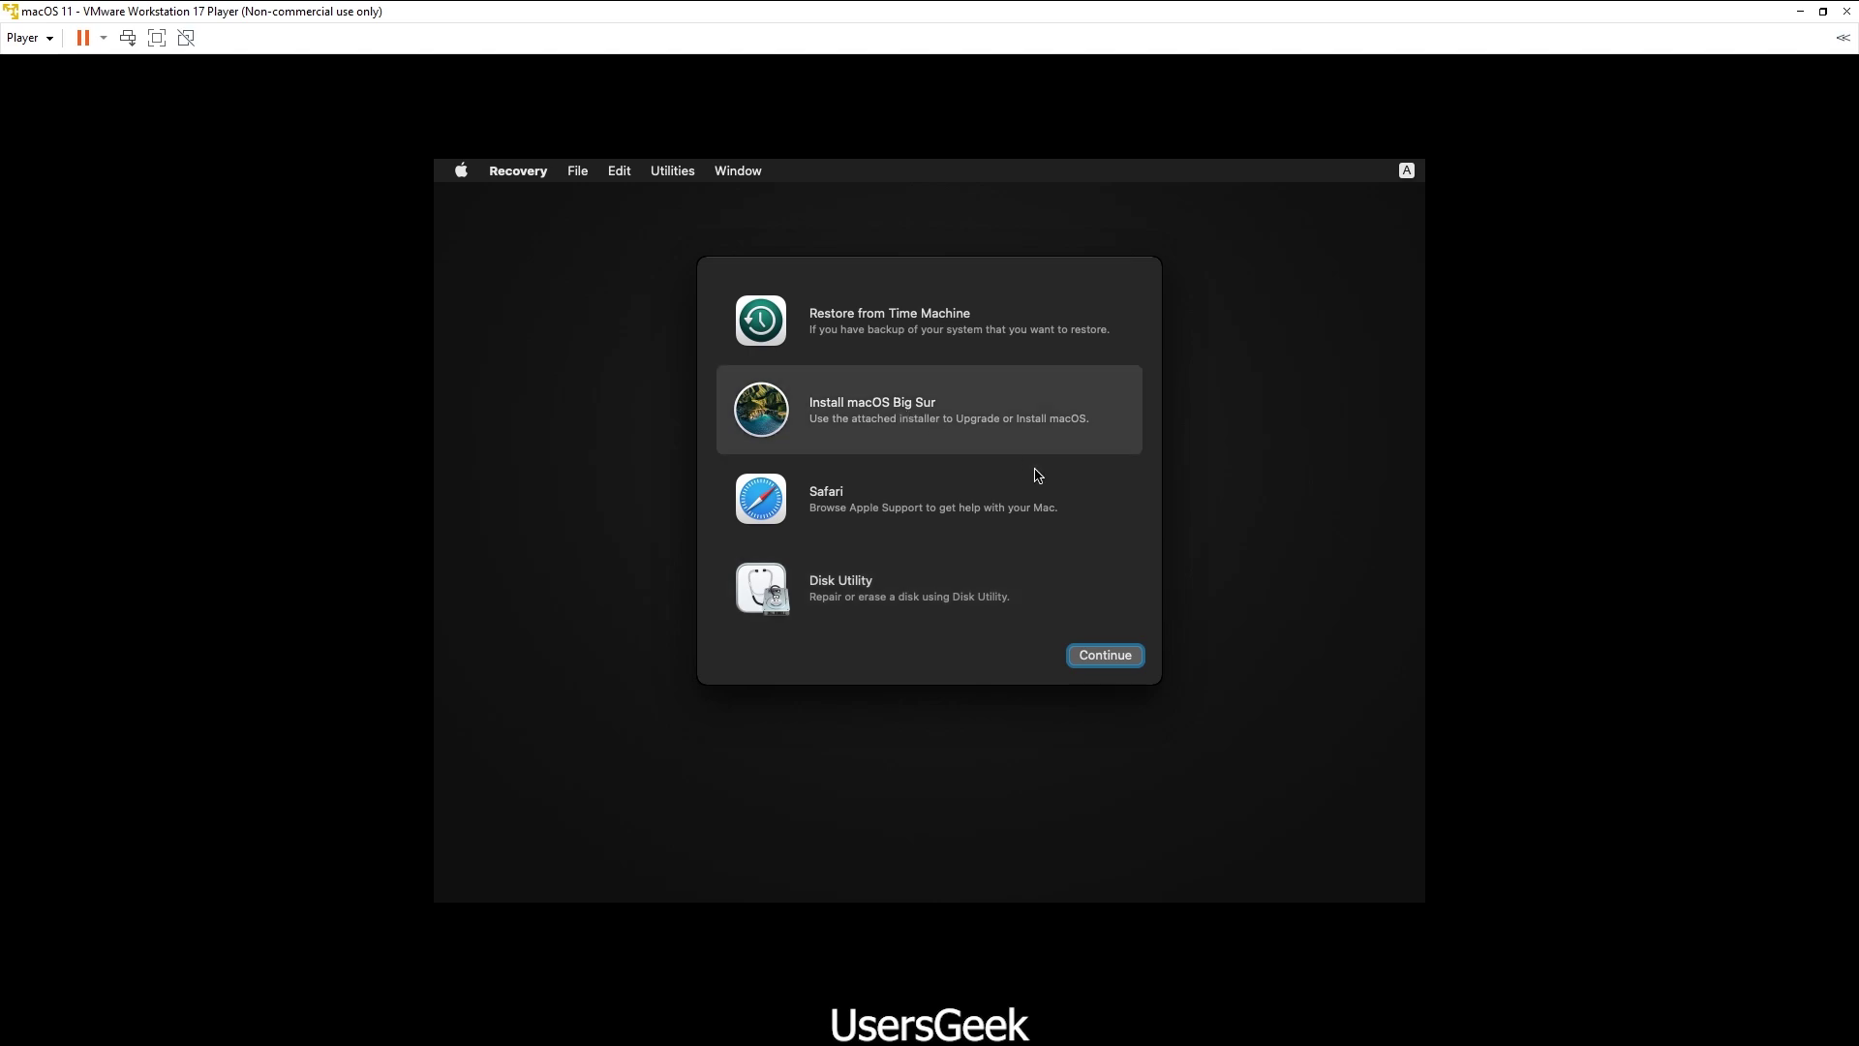
pyautogui.click(1115, 665)
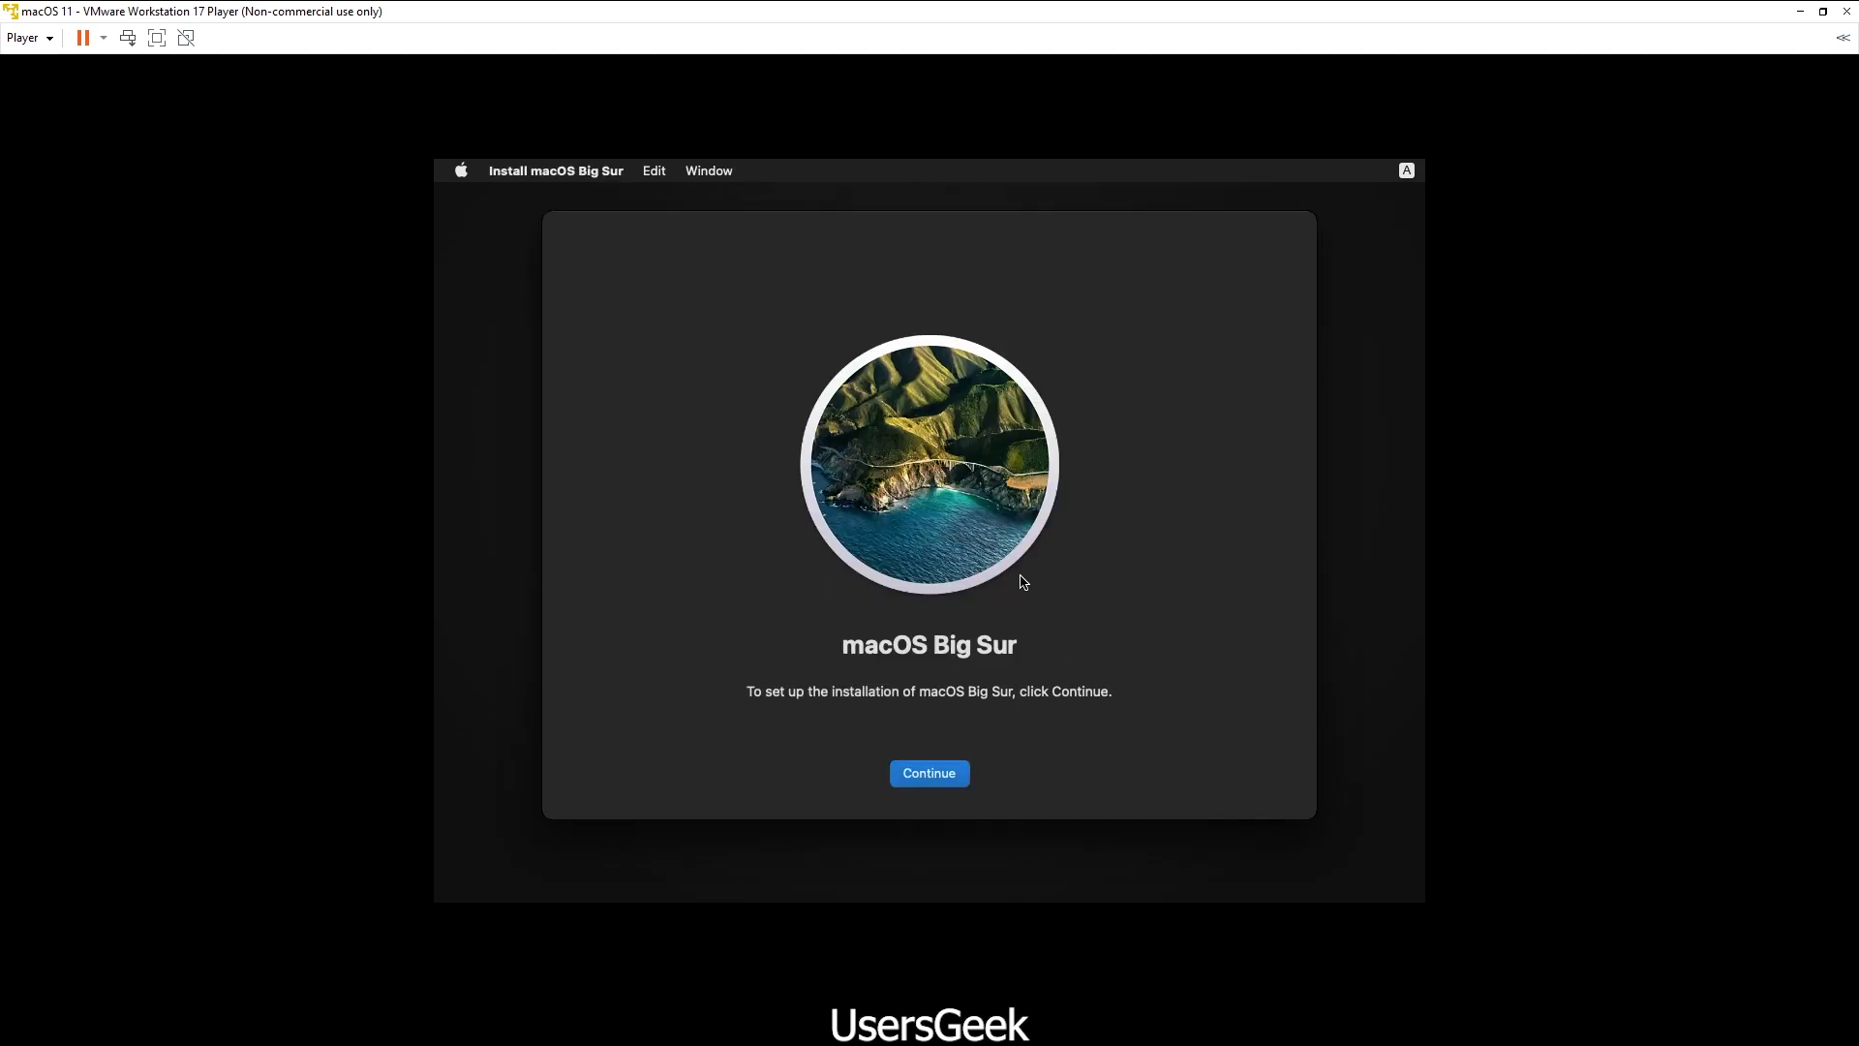
pyautogui.click(941, 775)
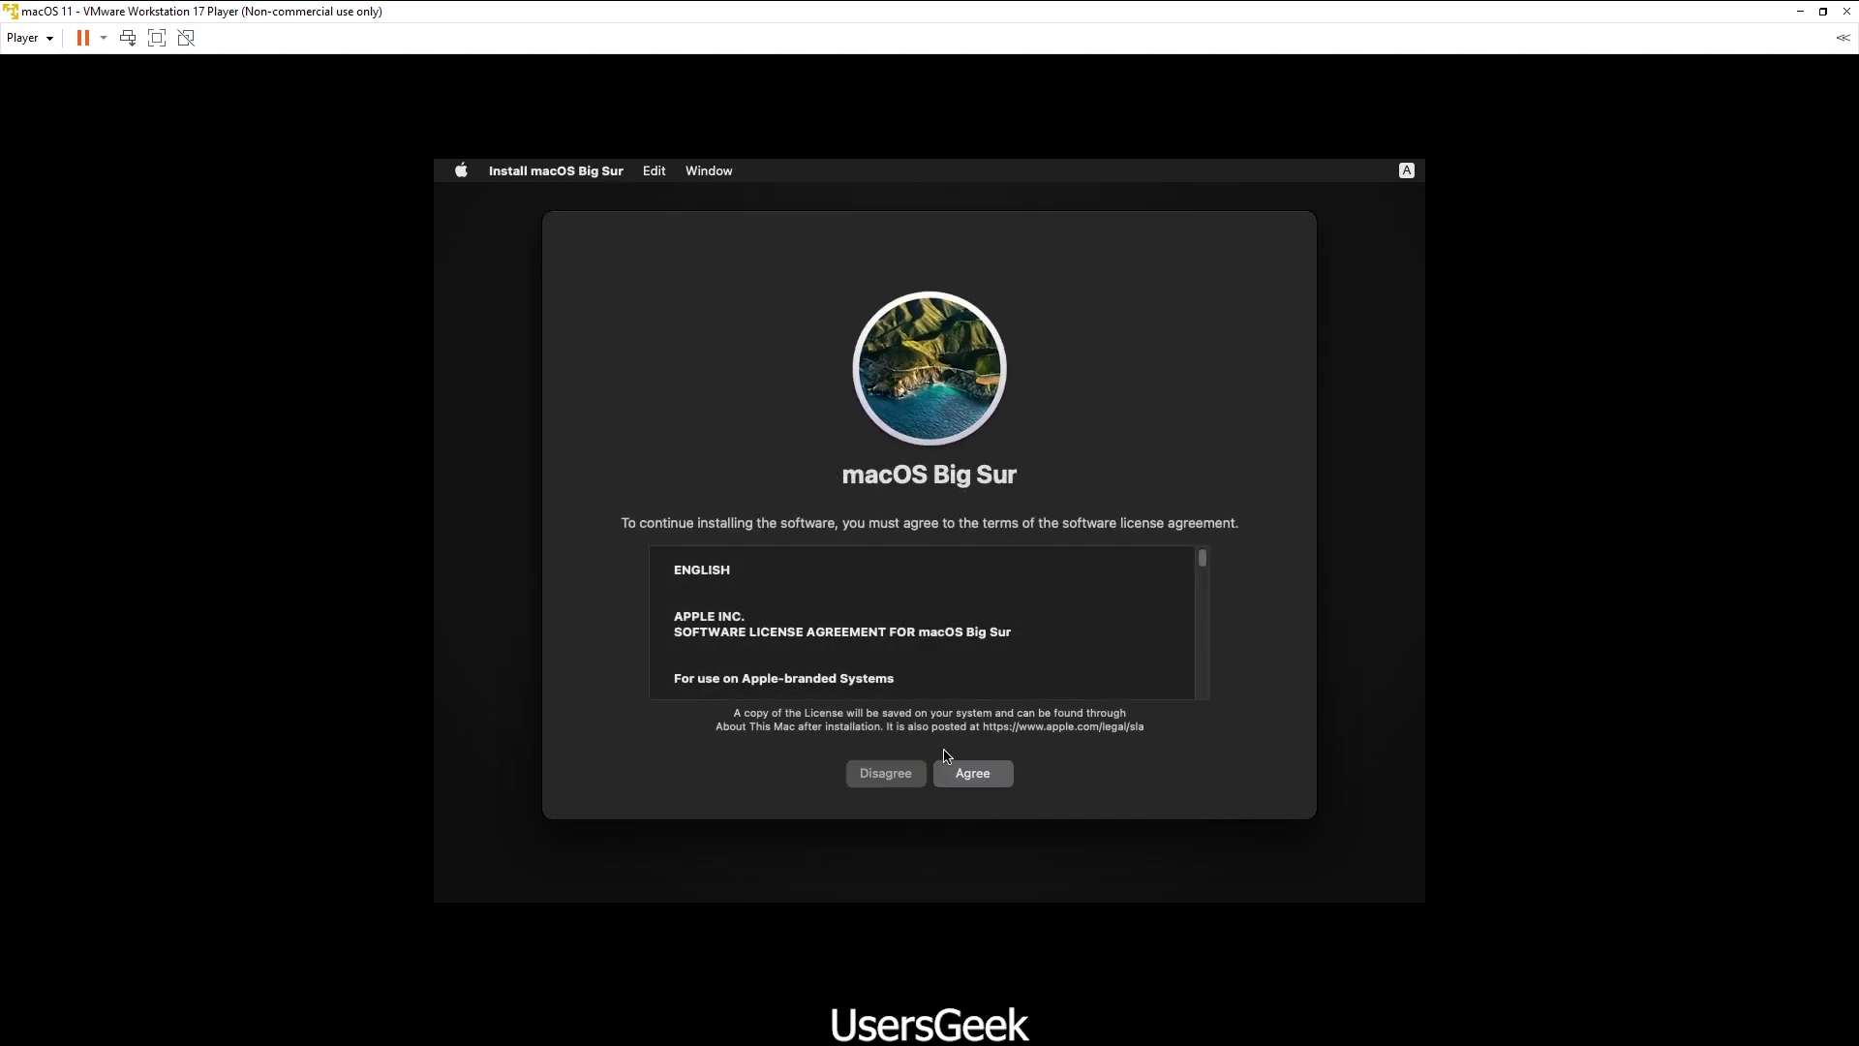
pyautogui.click(976, 773)
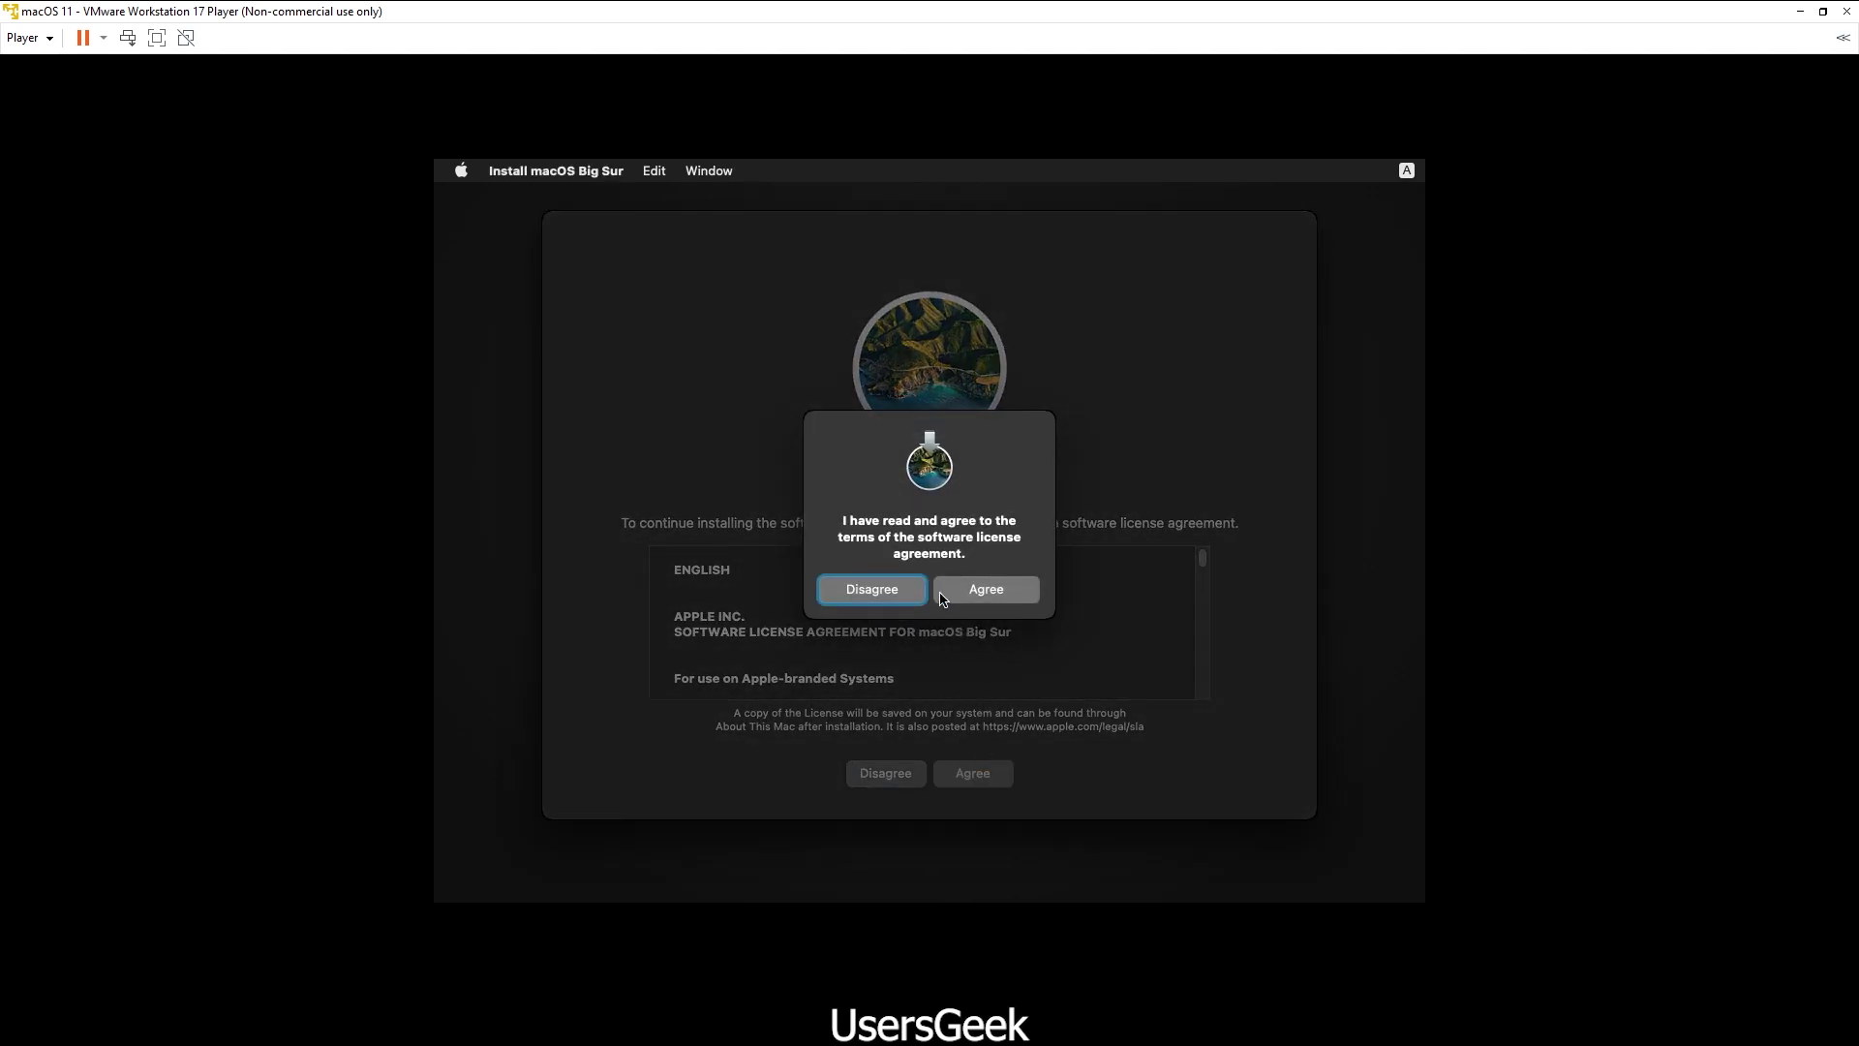
pyautogui.click(975, 599)
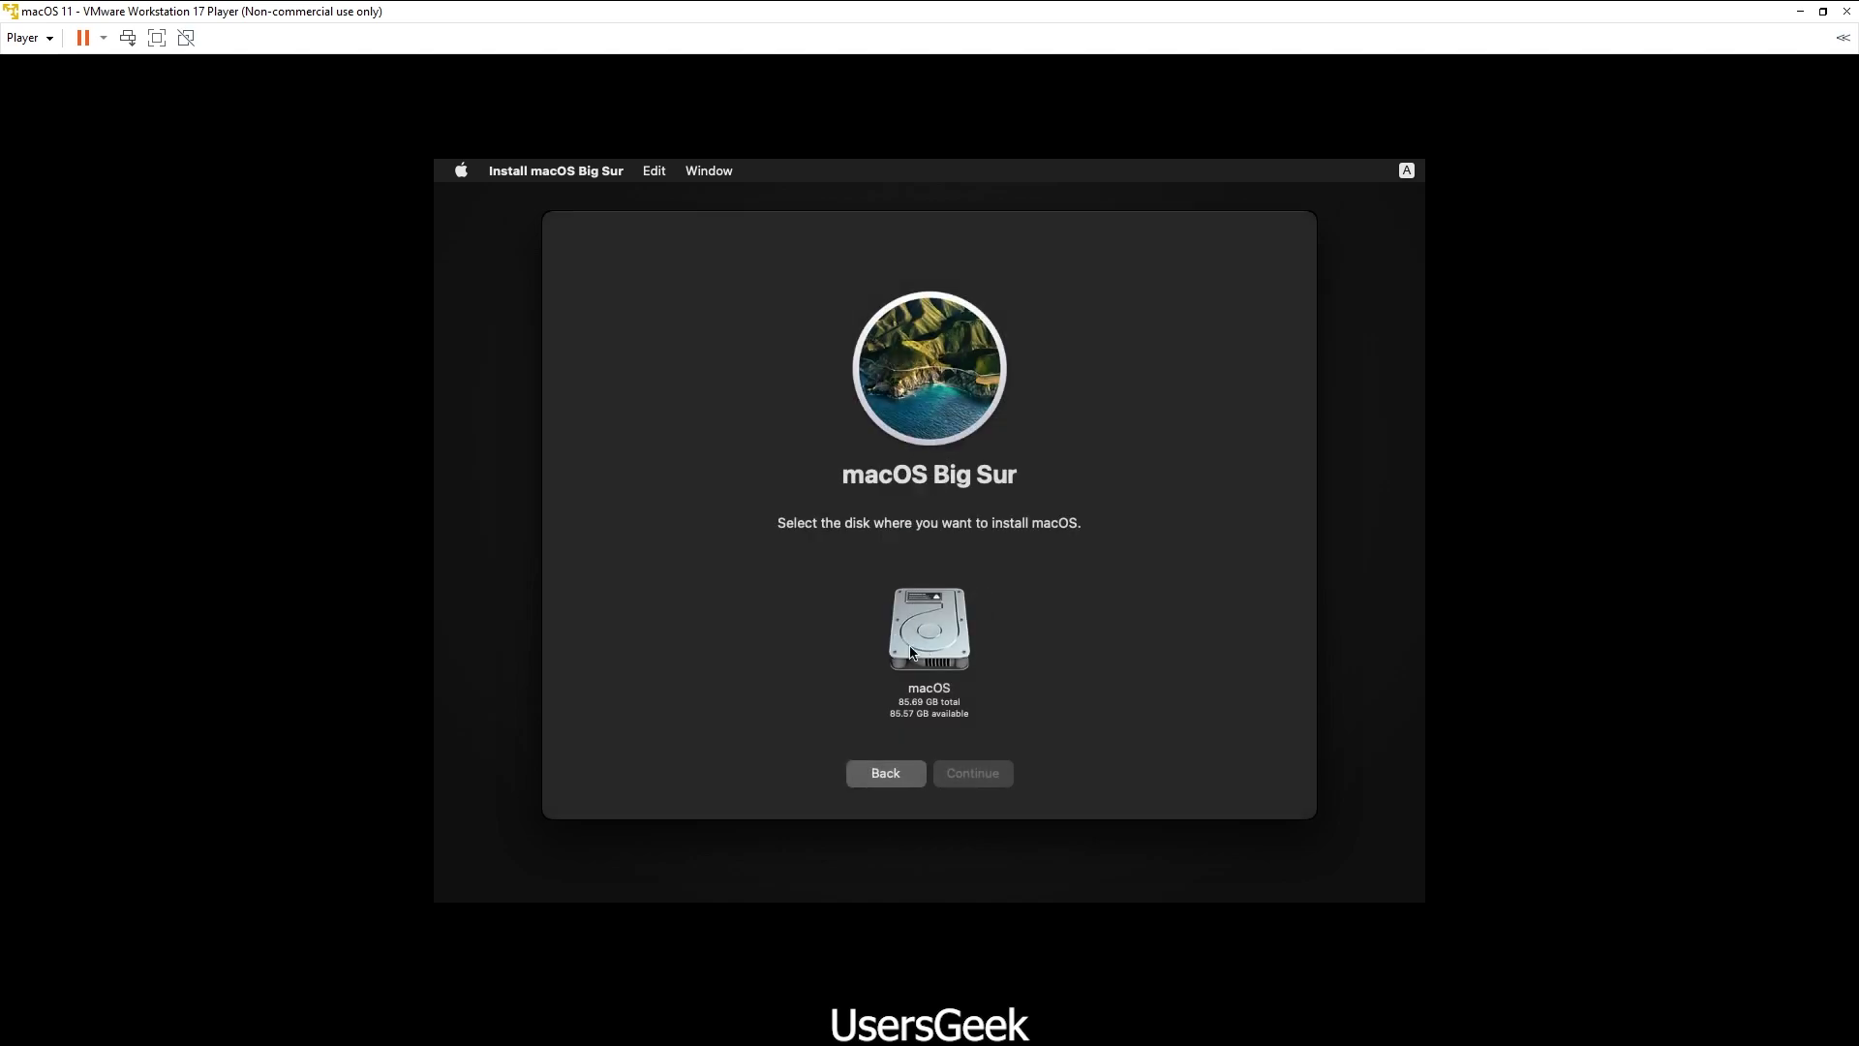
pyautogui.click(925, 639)
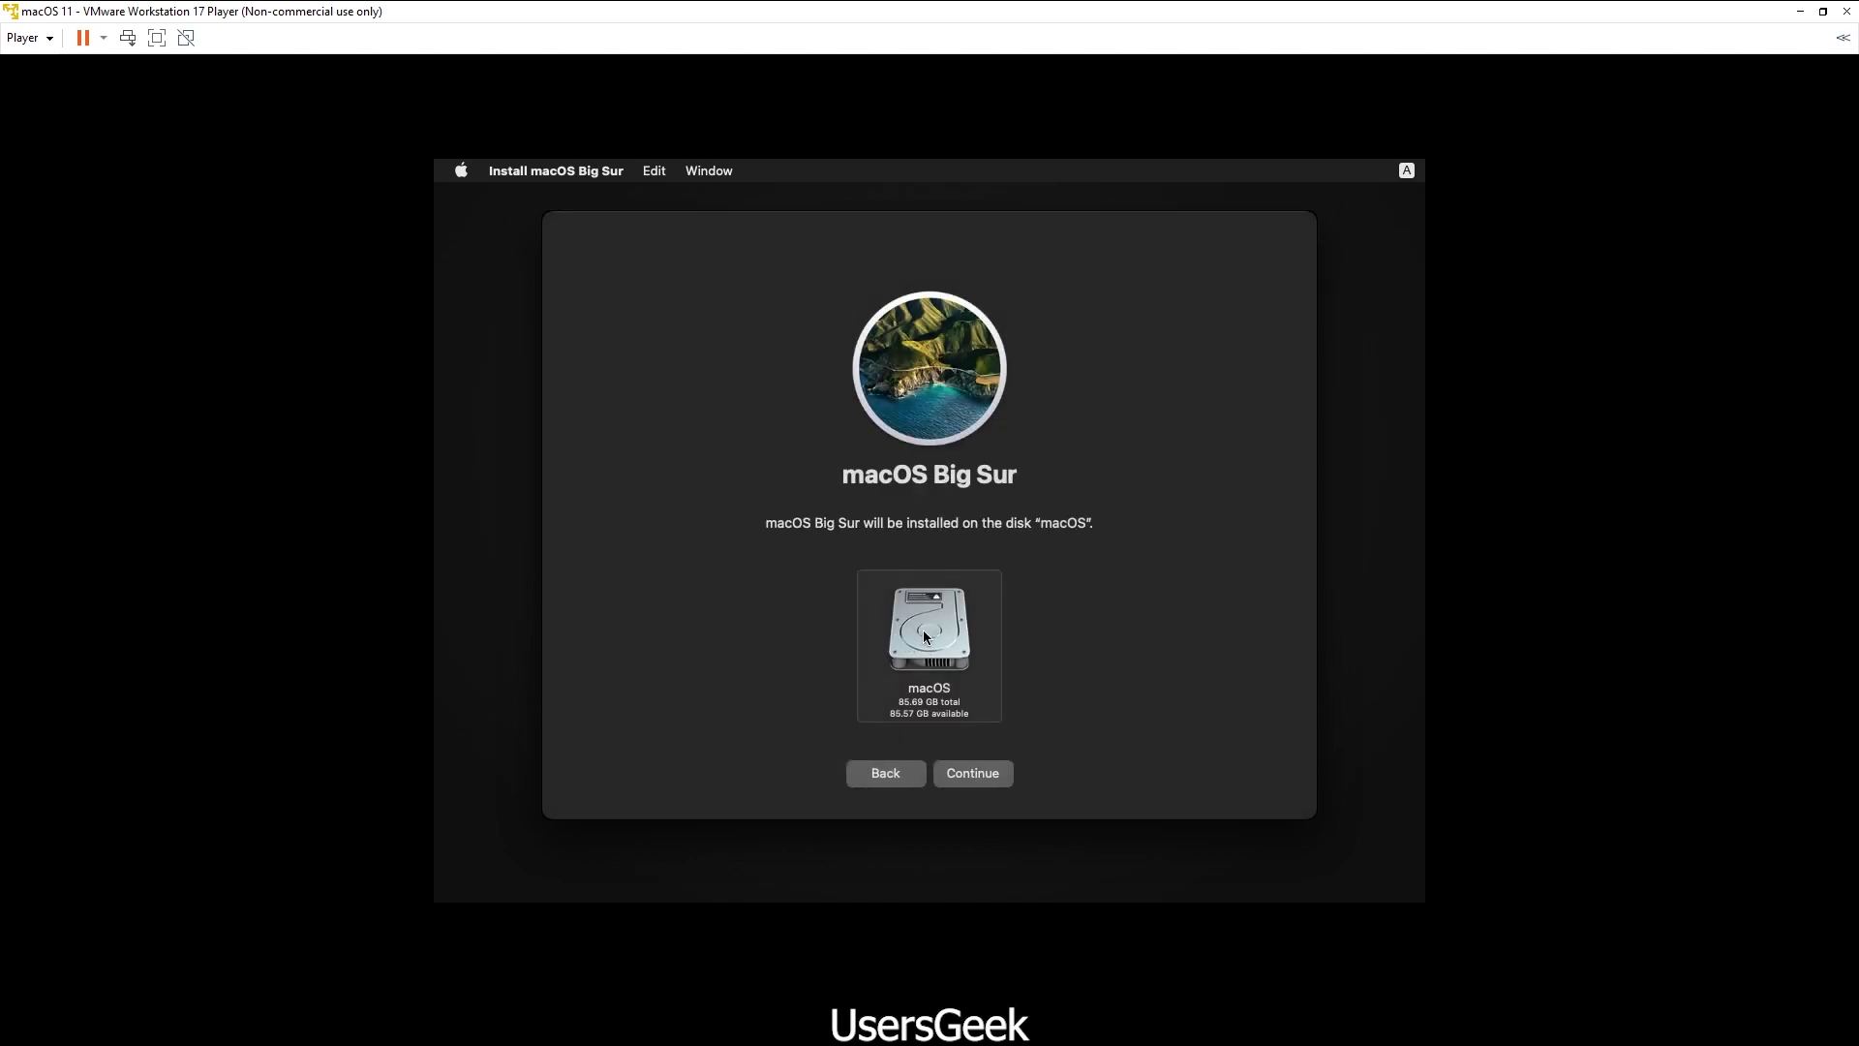
pyautogui.click(988, 775)
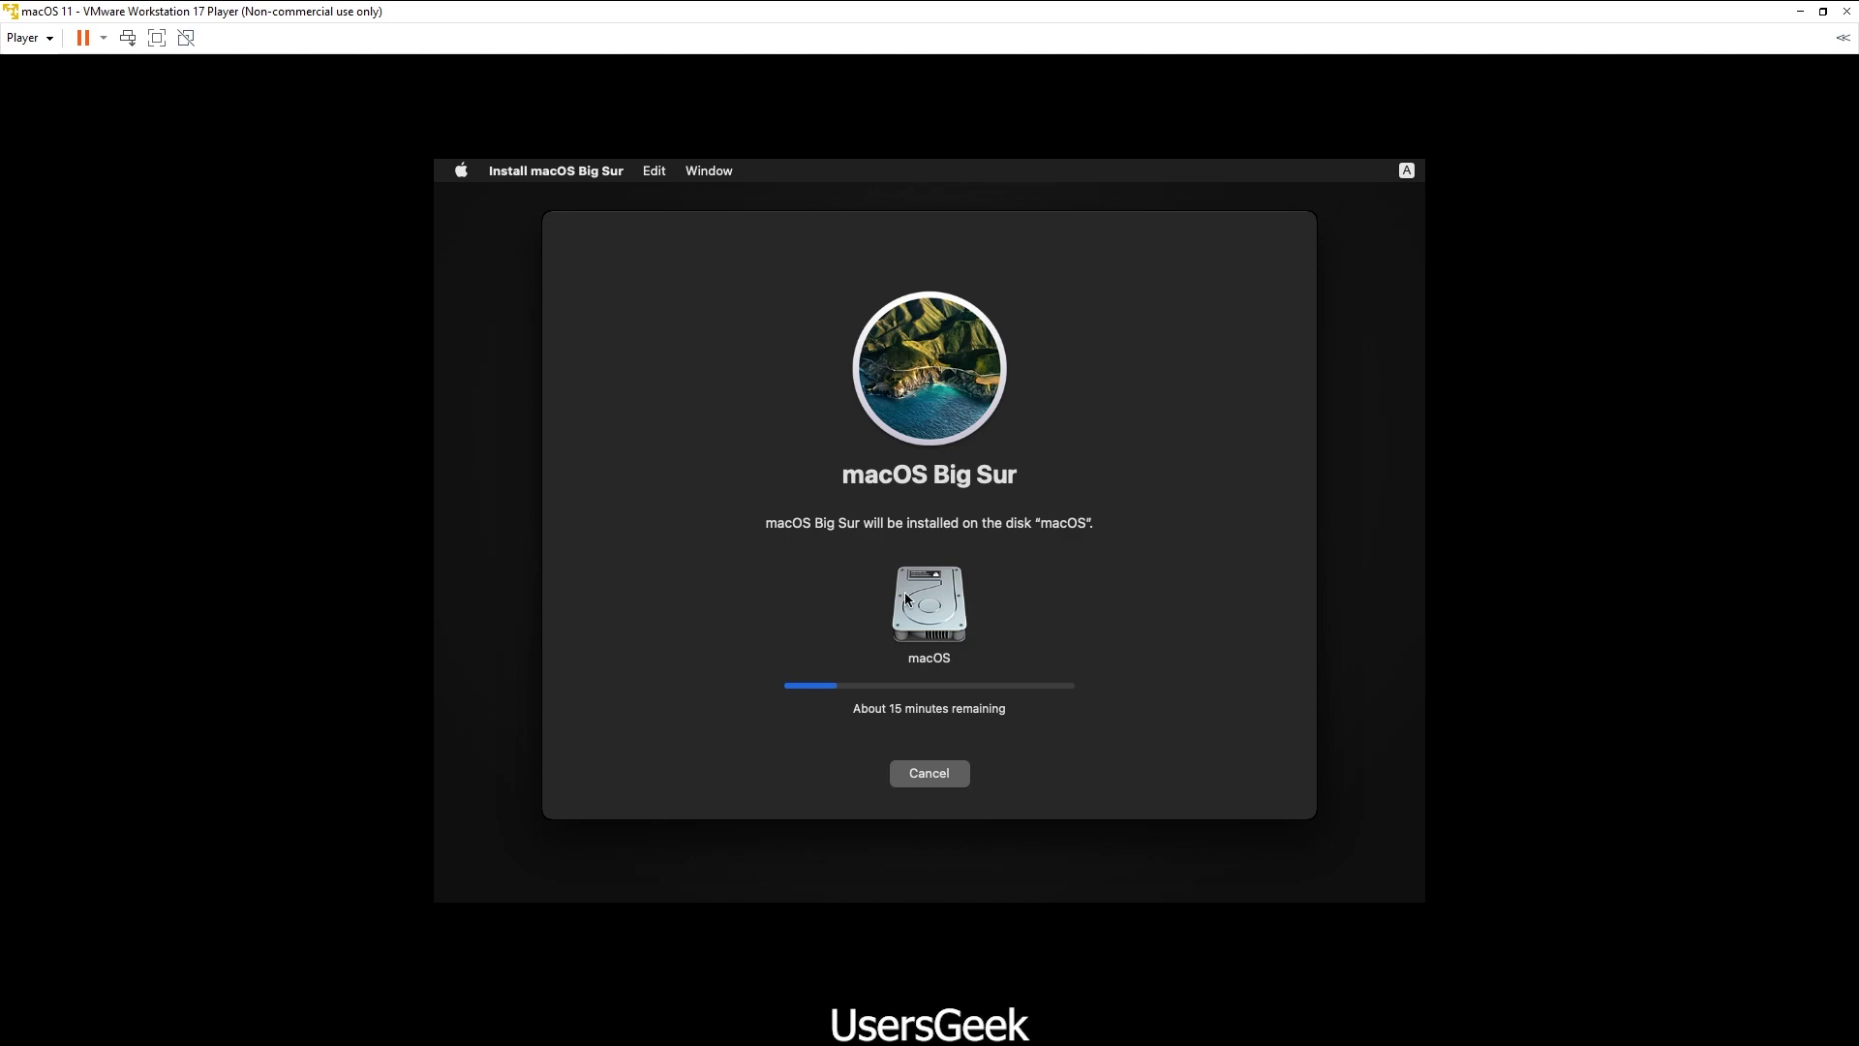
# Step: Open the CD/DVD (SATA) drive settings from the Player's Removable Devices menu
pyautogui.click(53, 50)
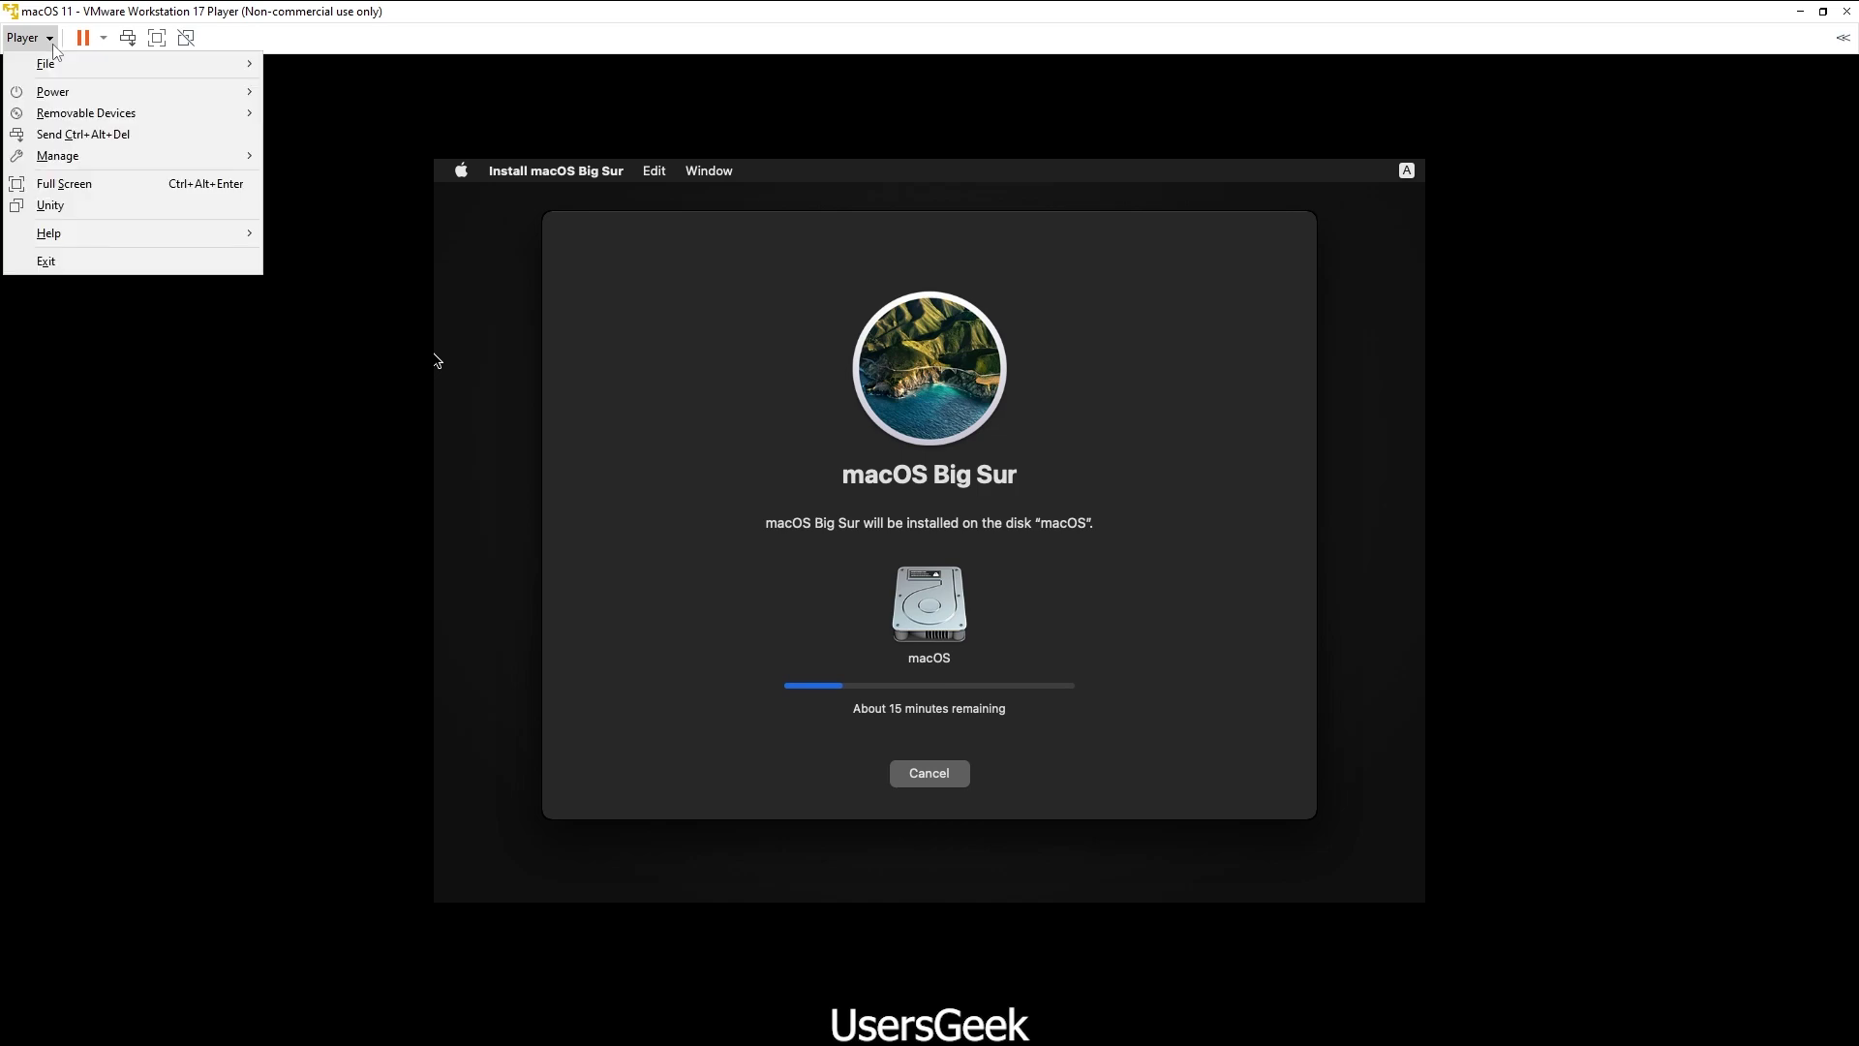
pyautogui.moveTo(135, 115)
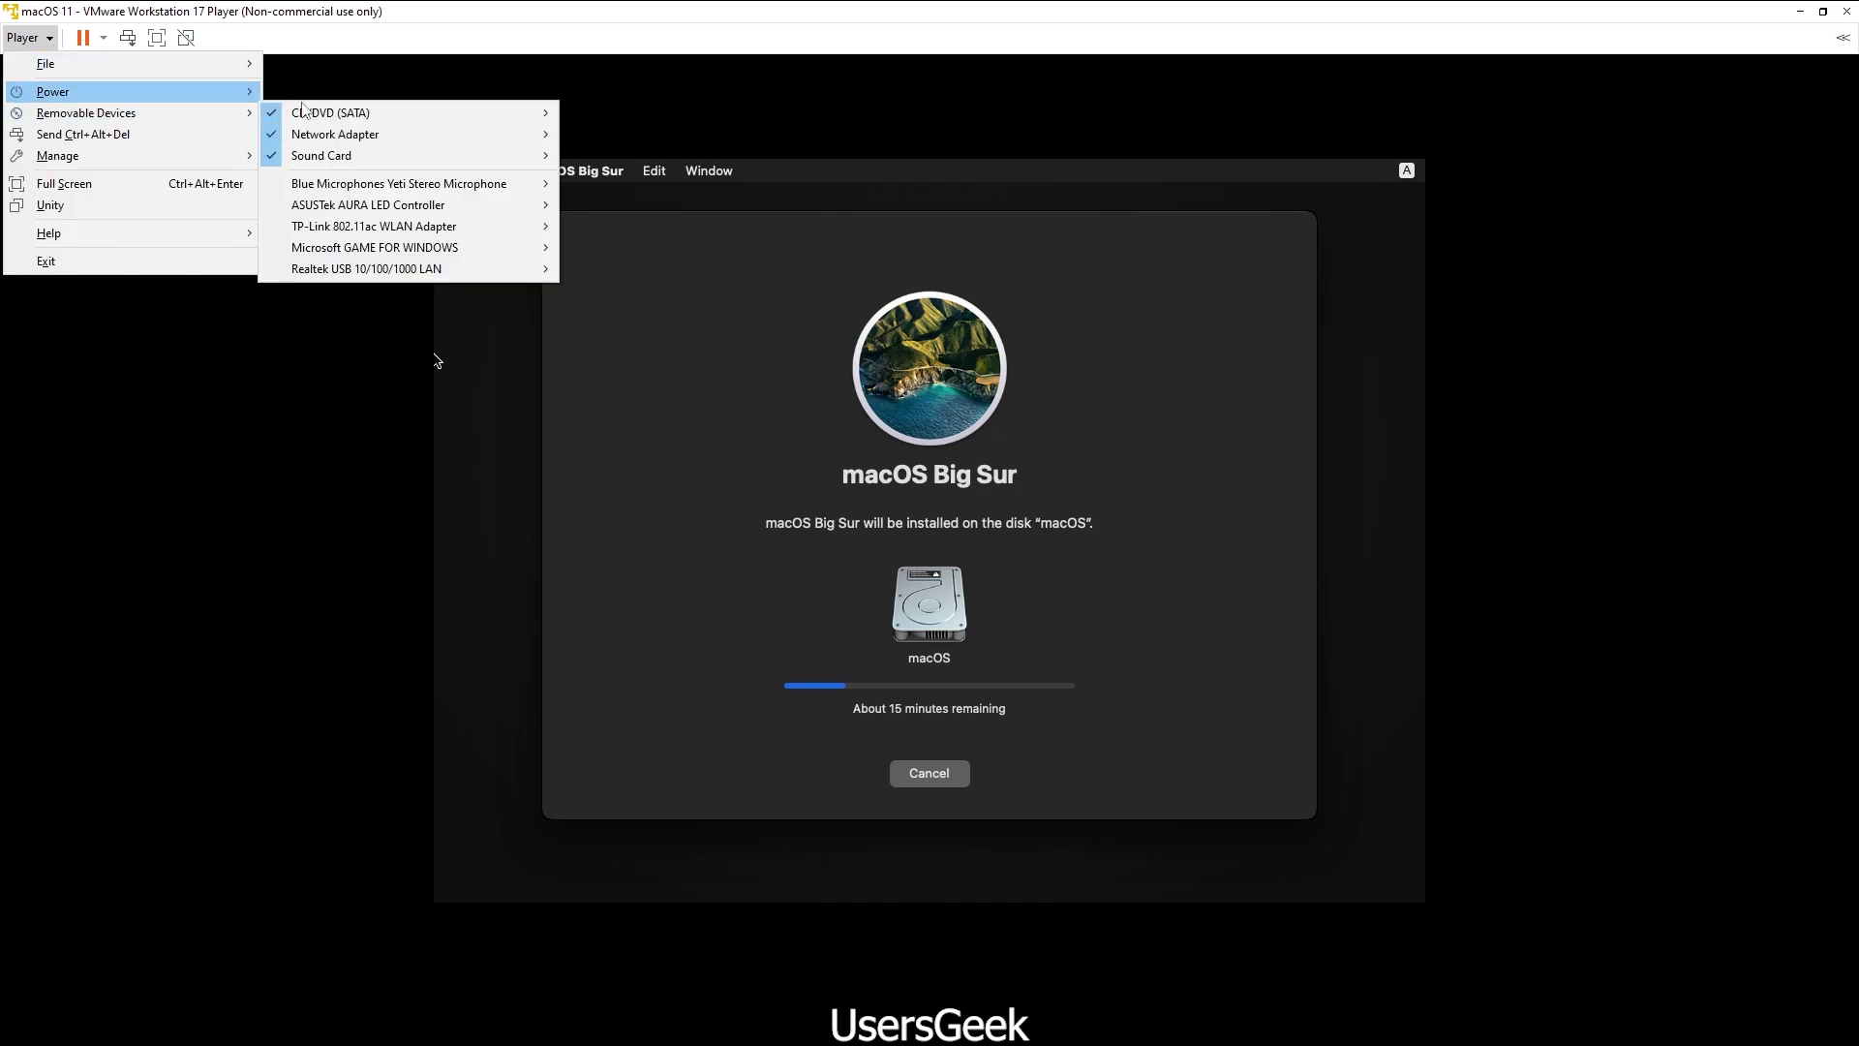
pyautogui.moveTo(315, 113)
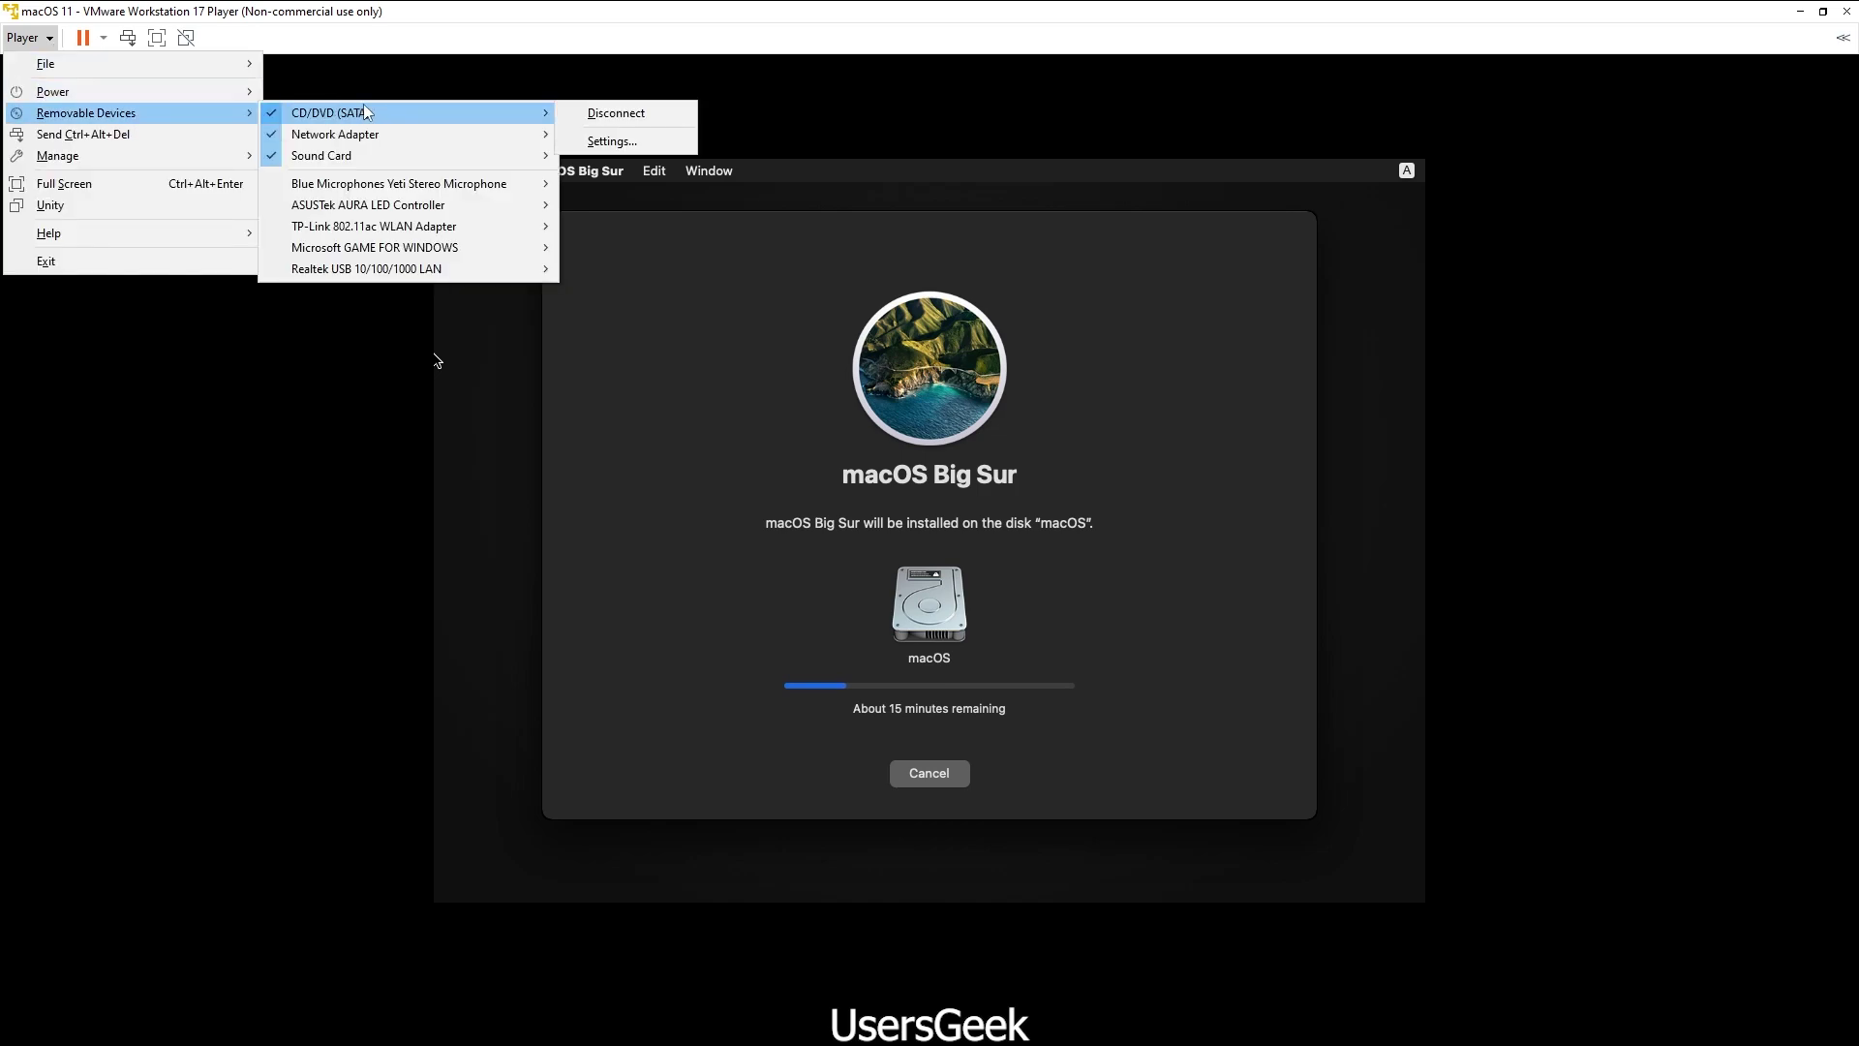
pyautogui.click(597, 145)
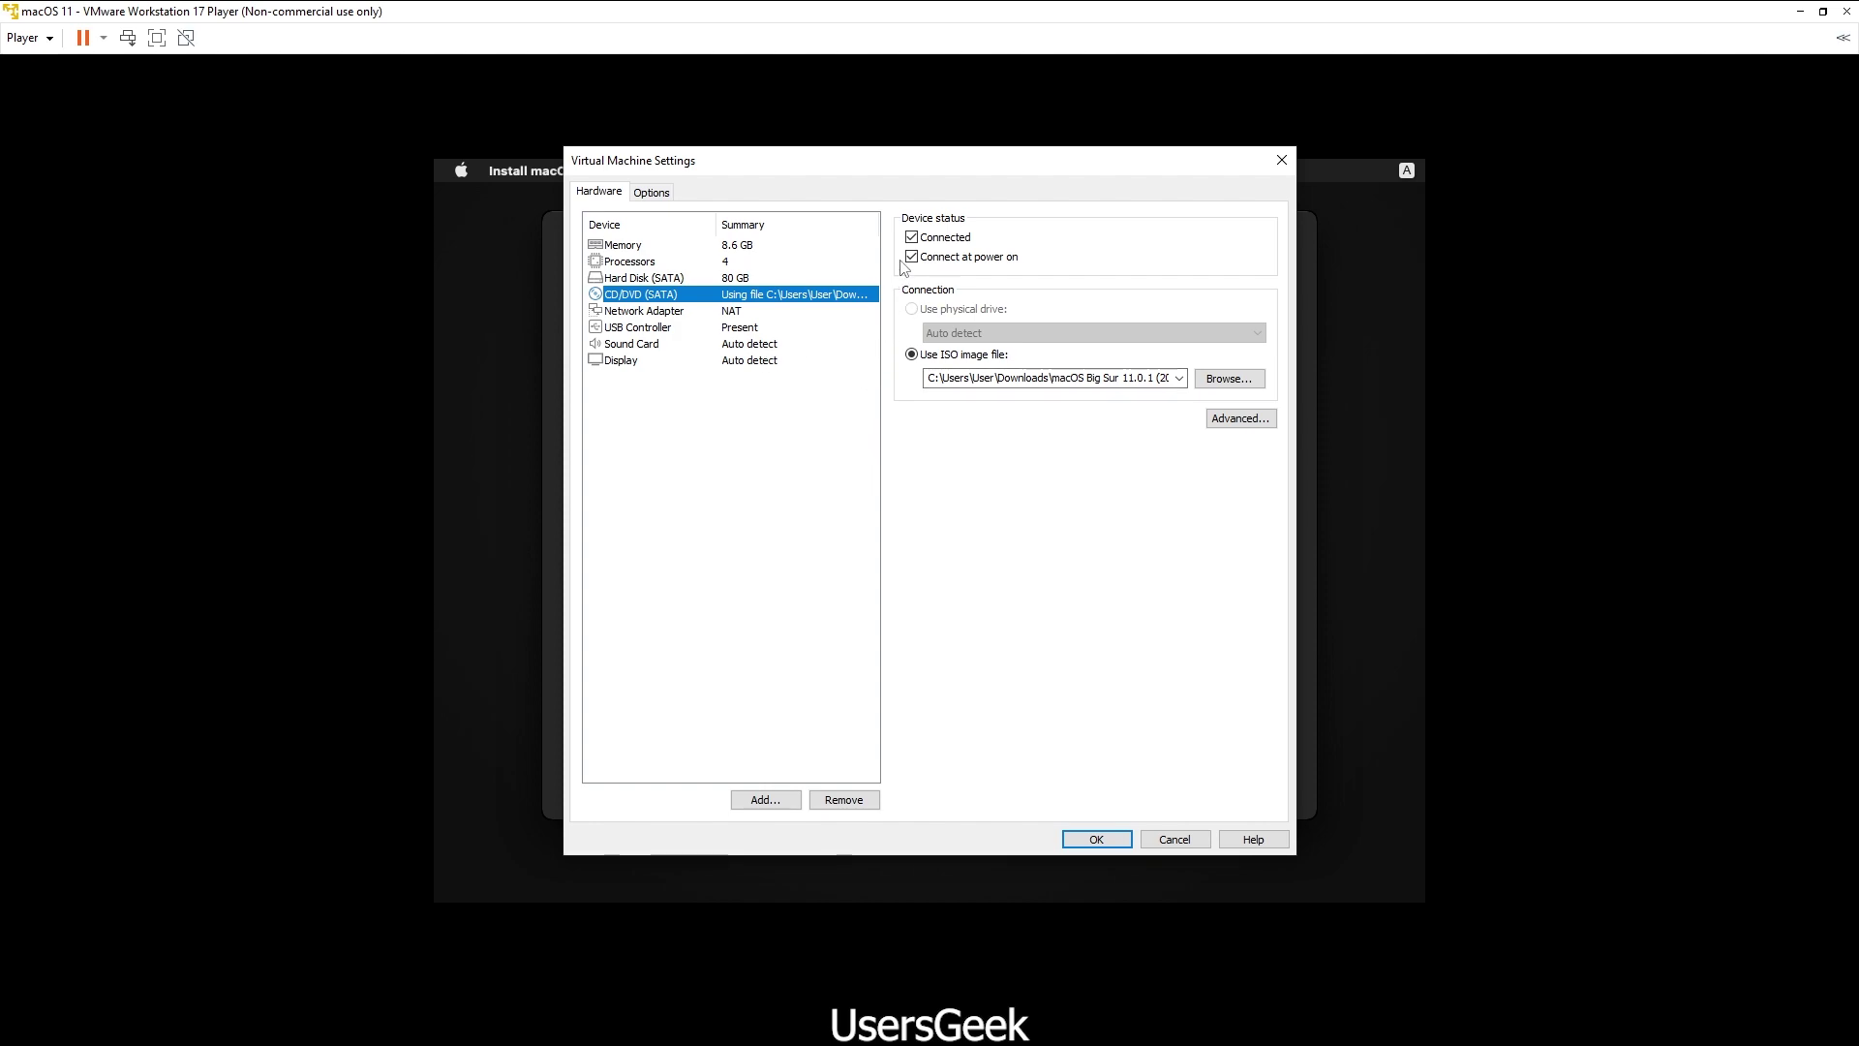
pyautogui.moveTo(919, 173); pyautogui.dragTo(1005, 222)
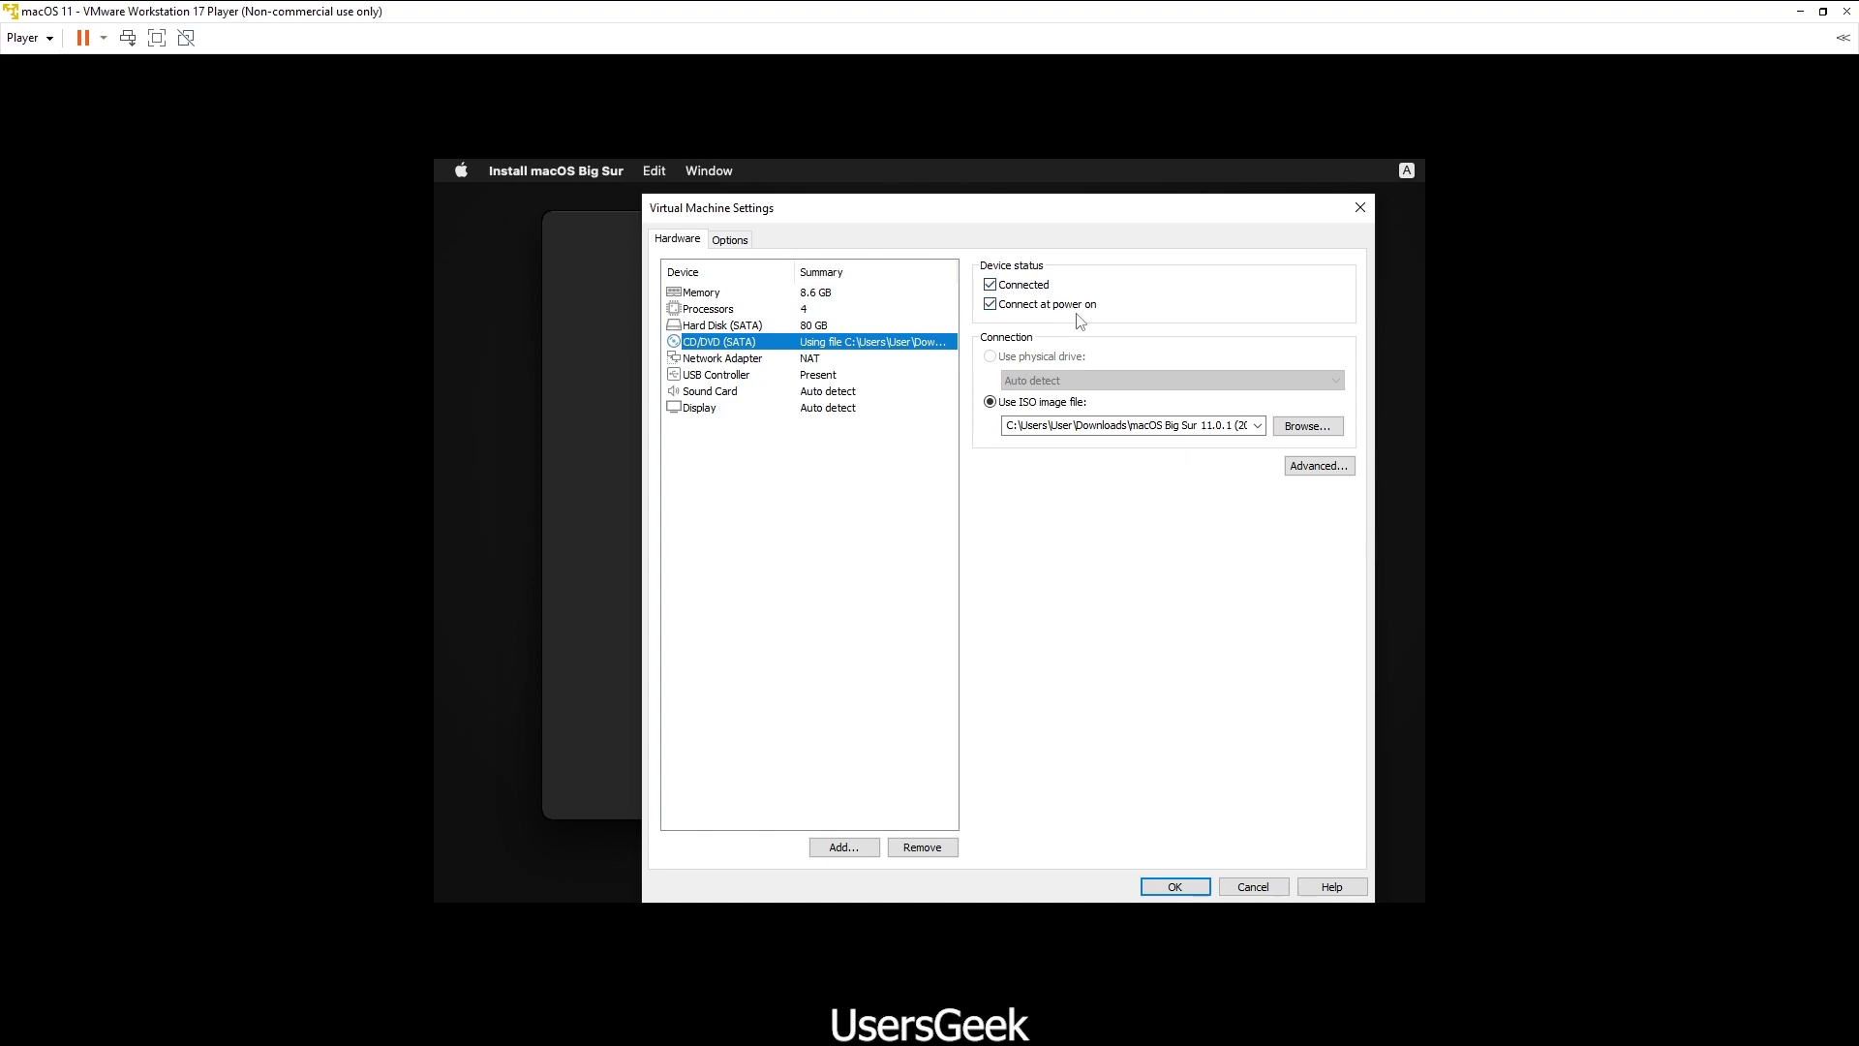
# Step: Browse to release-python-embedded\tools for the darwin images, then cancel, leaving the ISO unchanged
pyautogui.click(1302, 426)
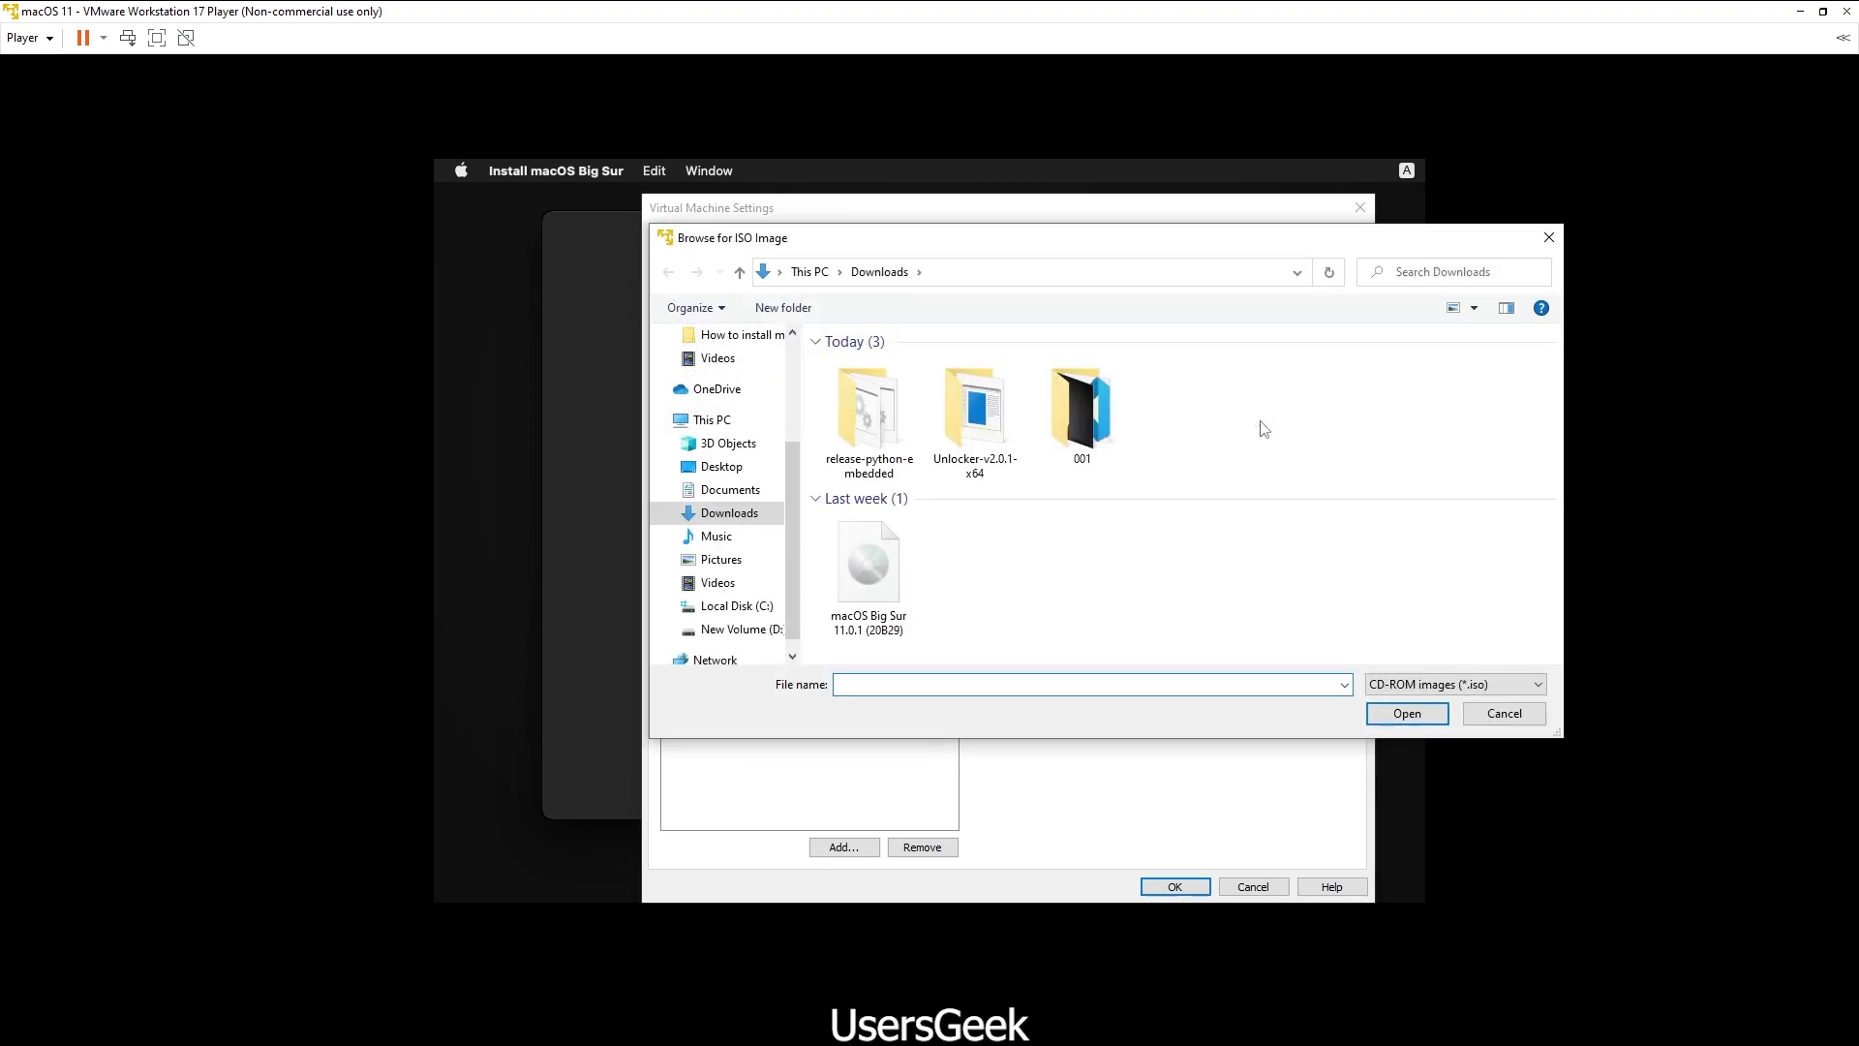
pyautogui.doubleClick(882, 438)
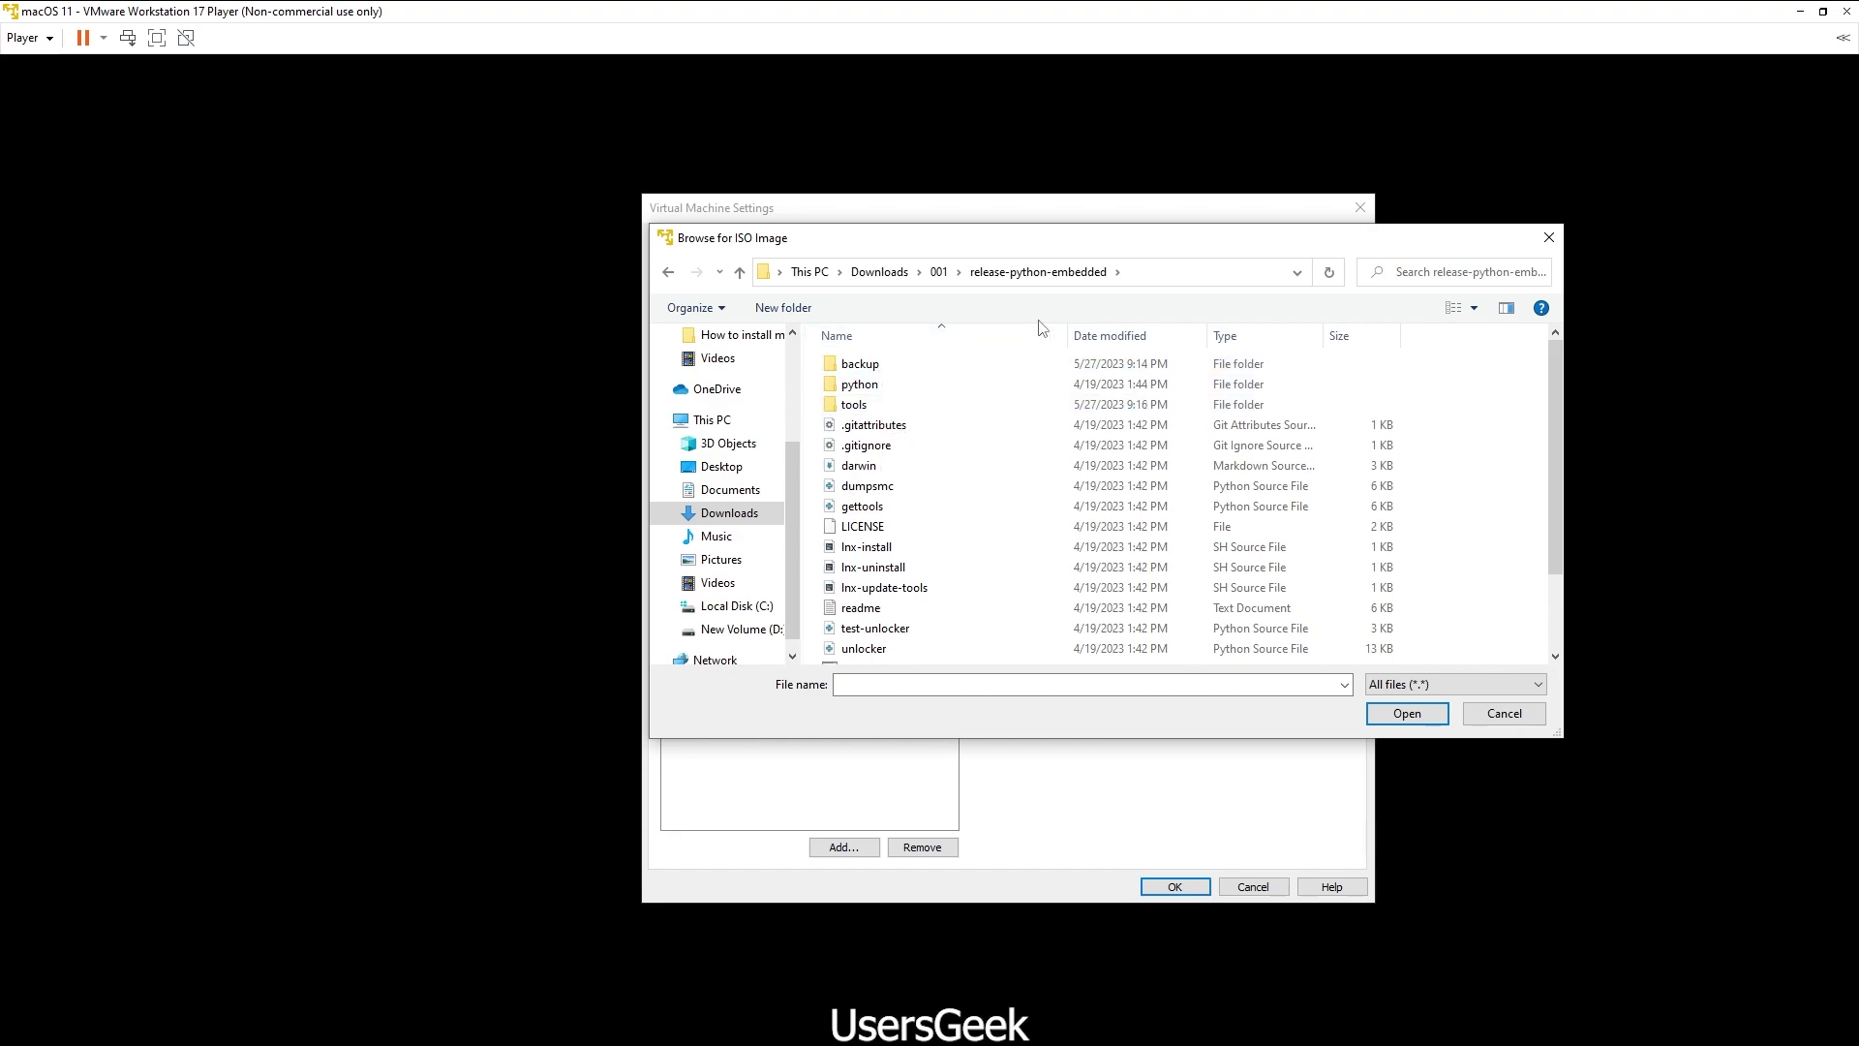
pyautogui.doubleClick(876, 405)
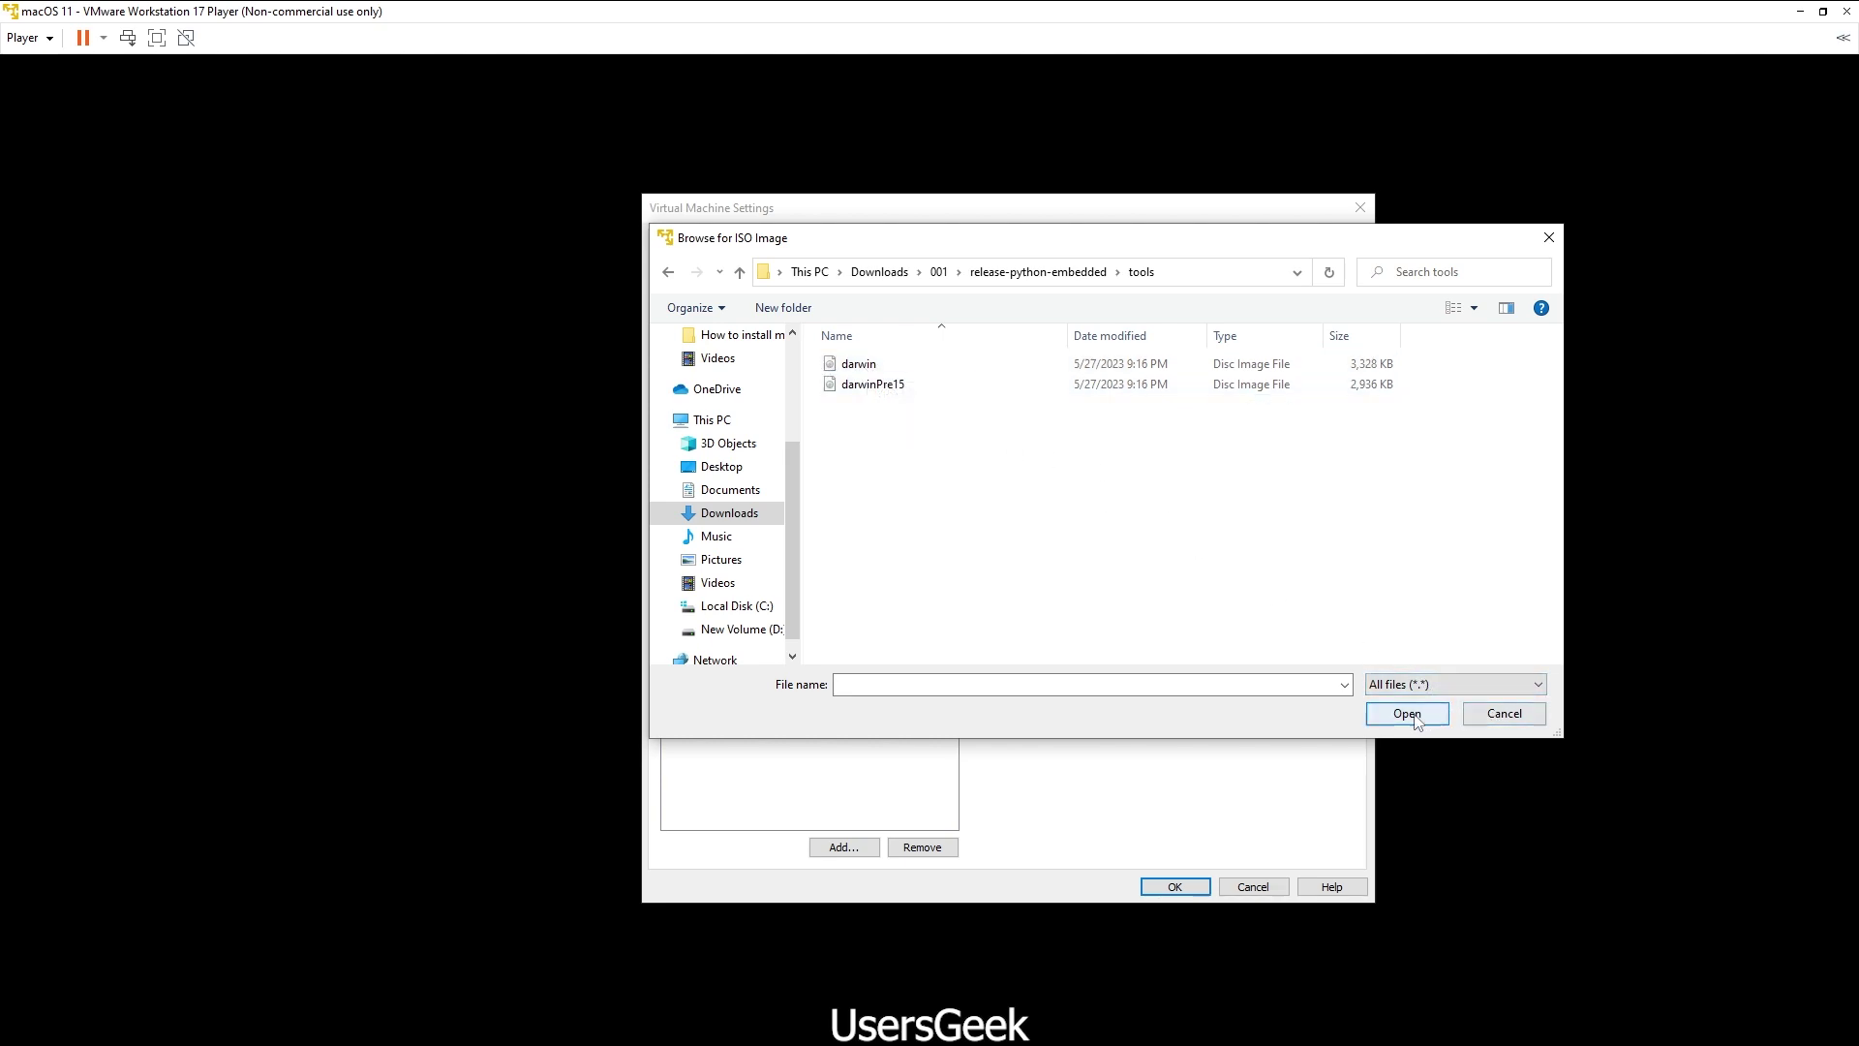
pyautogui.click(1504, 714)
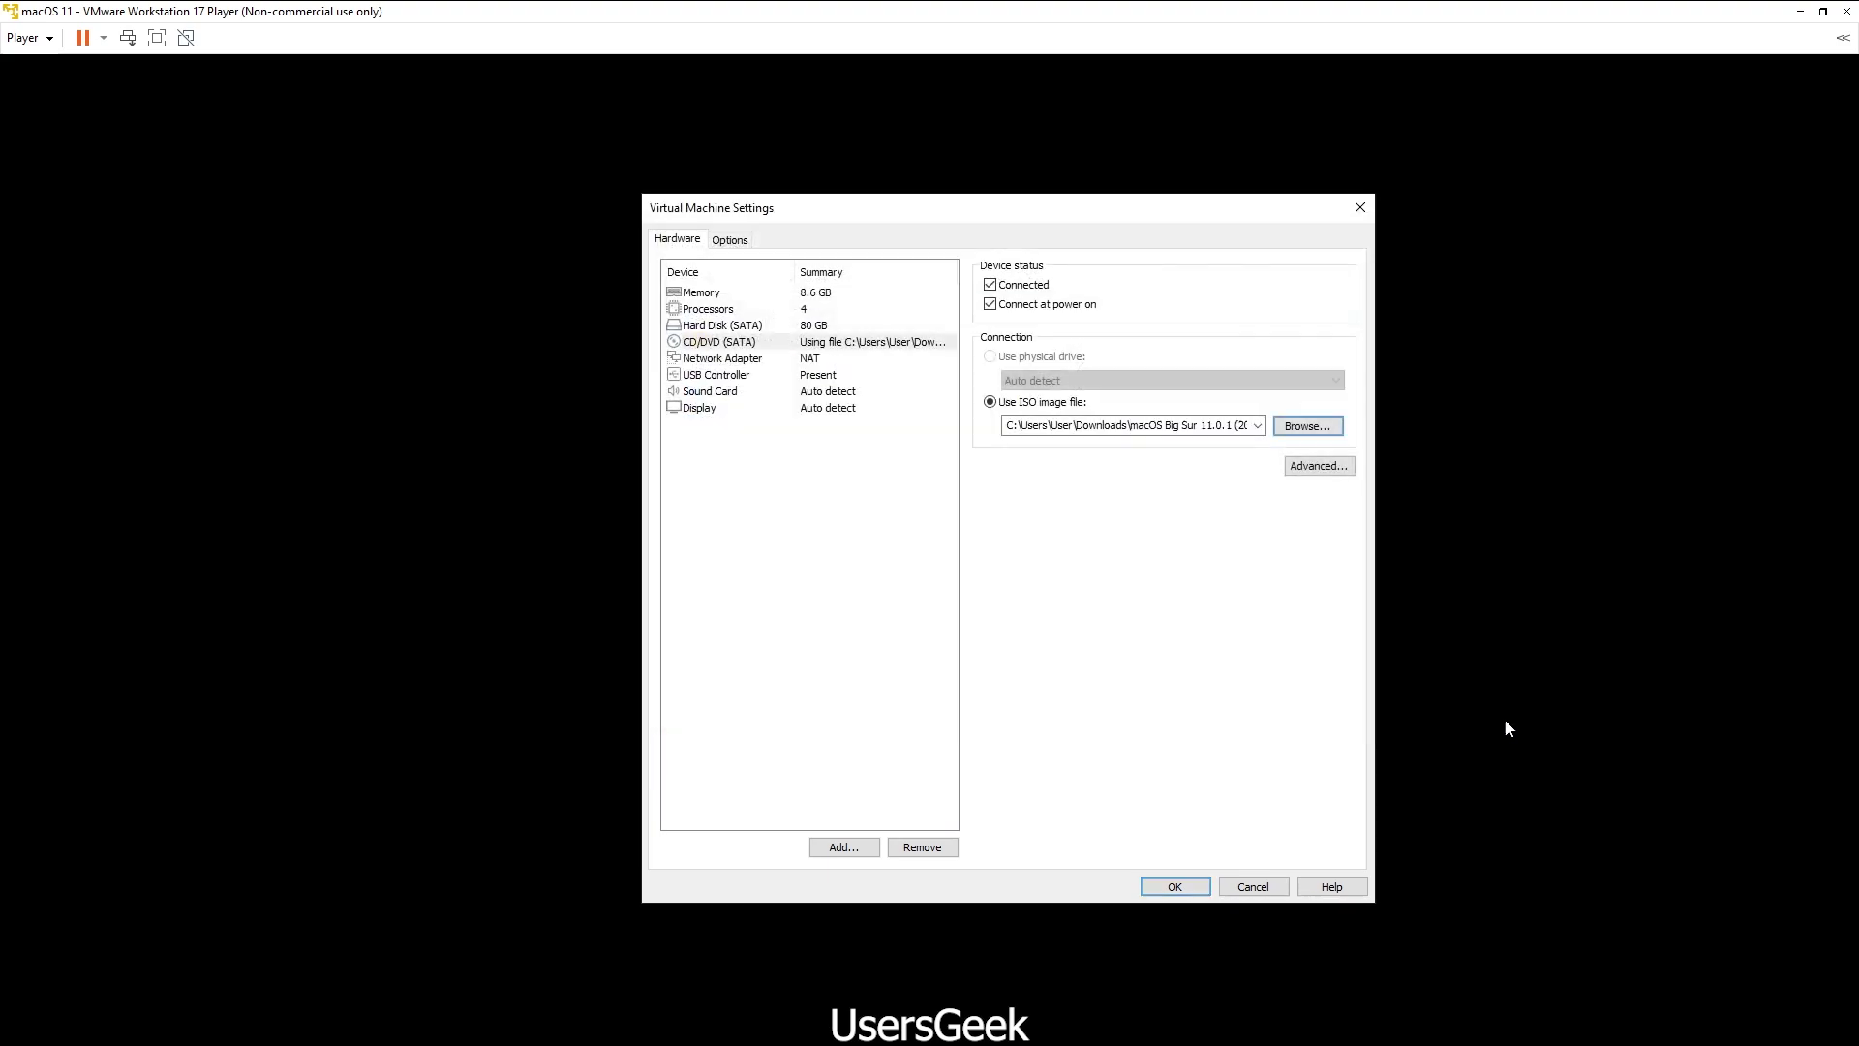
# Step: Close Virtual Machine Settings and let the Big Sur installation continue
pyautogui.click(1269, 892)
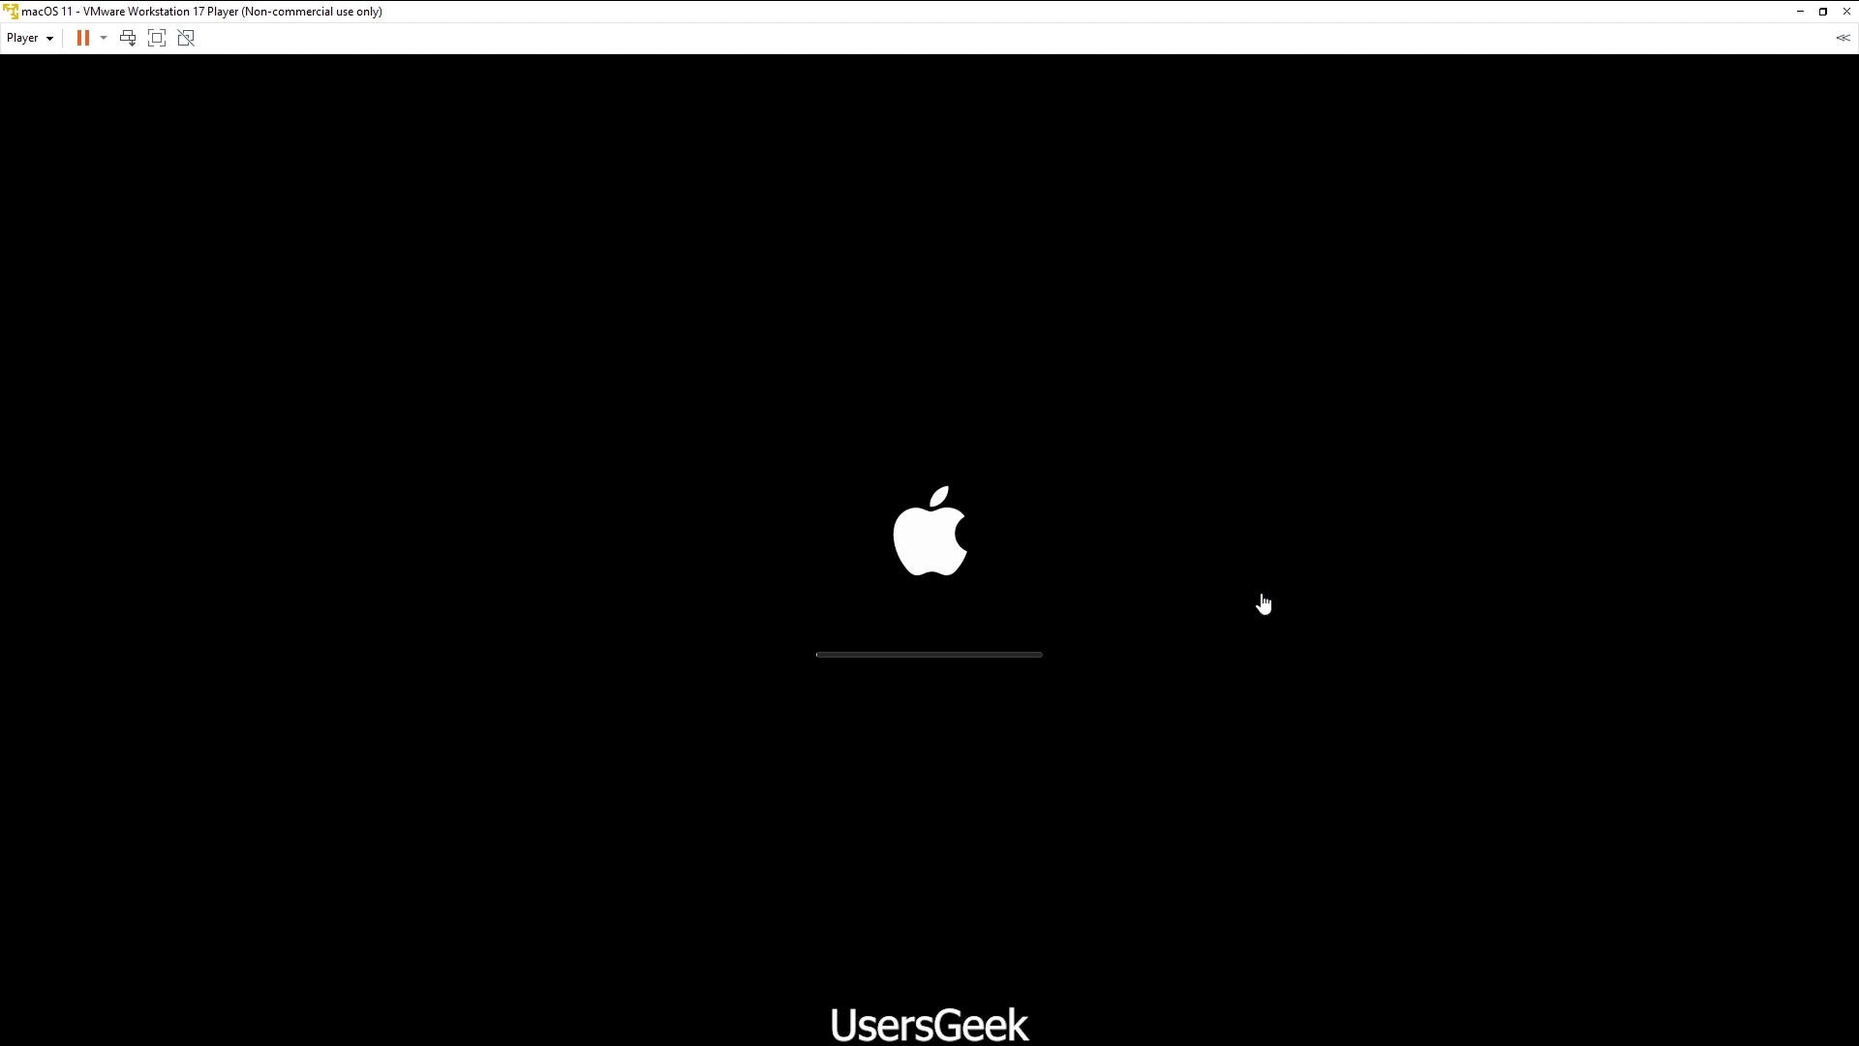